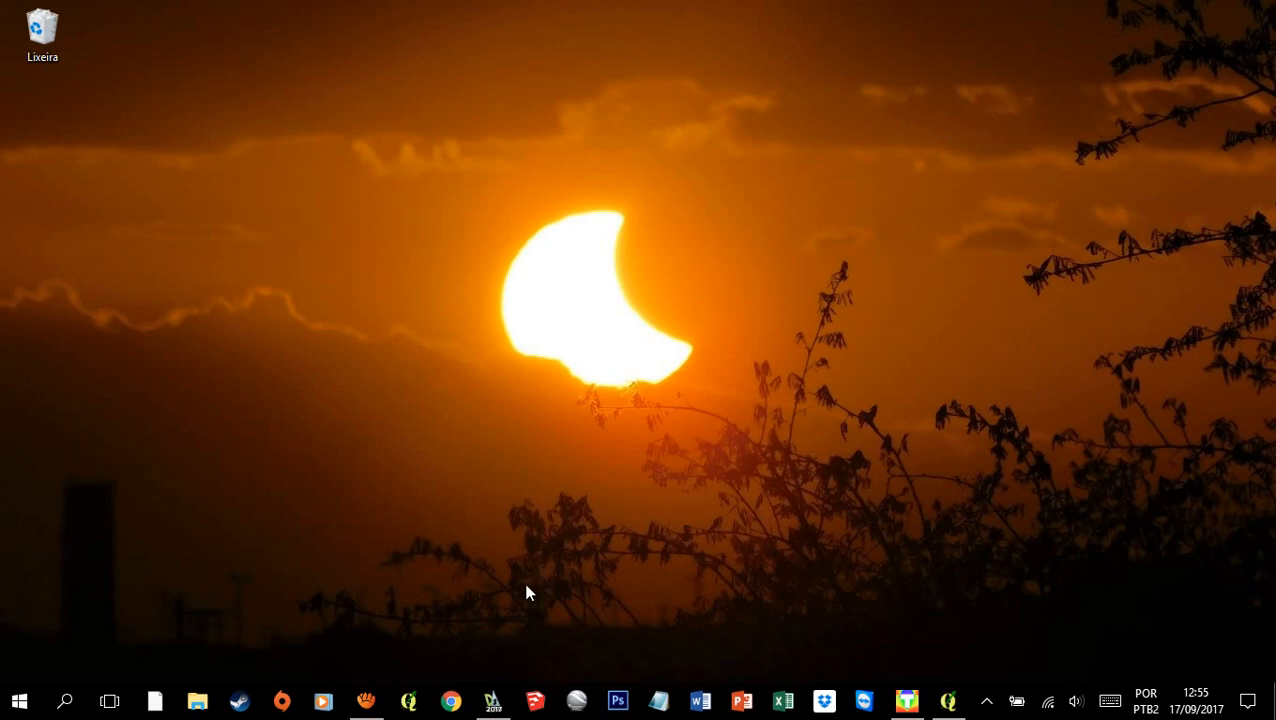
Step: Switch to DraftSight and examine the circular street map with filled city blocks in teste2.dxf
left_click(493, 700)
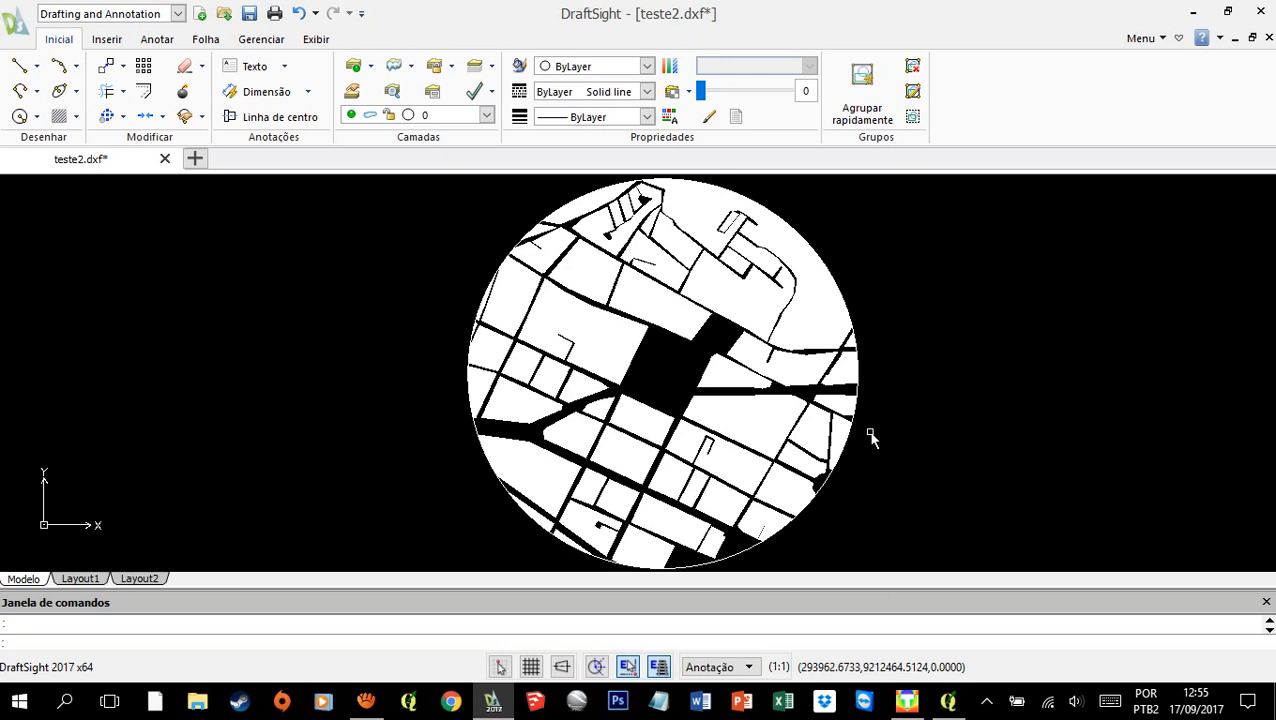
scroll(870, 437, "down", 2)
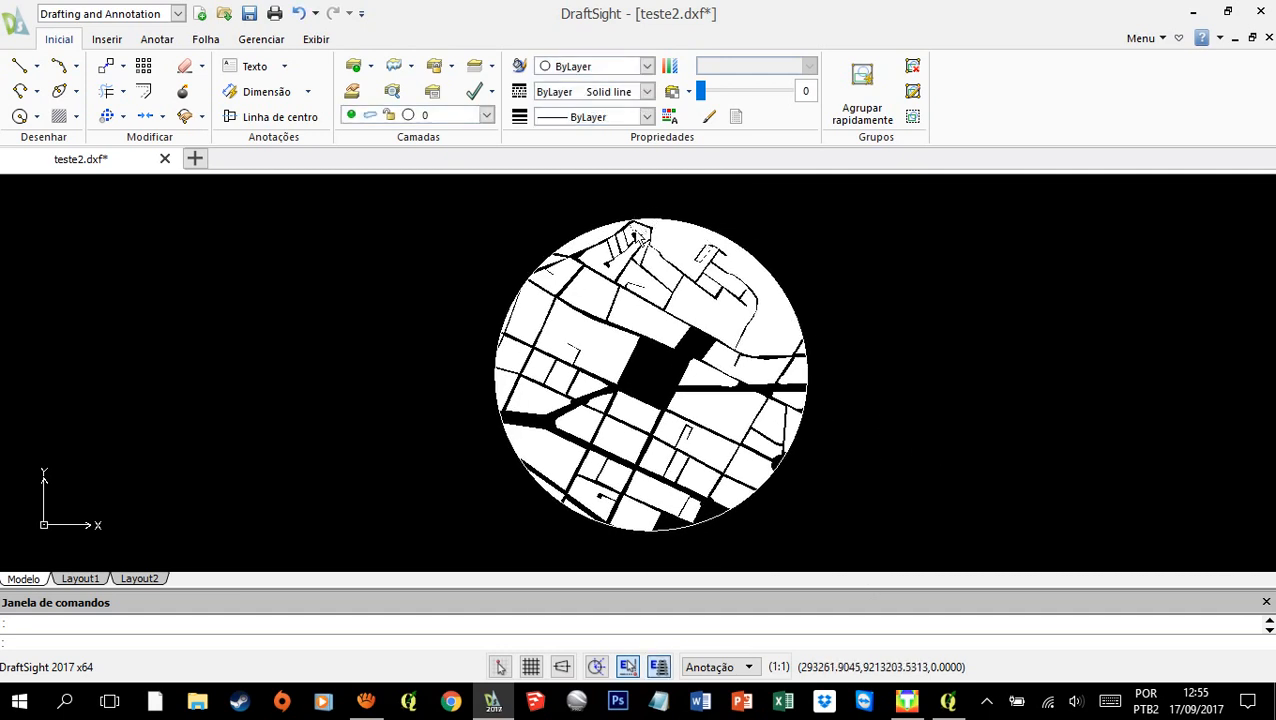
scroll(600, 295, "up", 3)
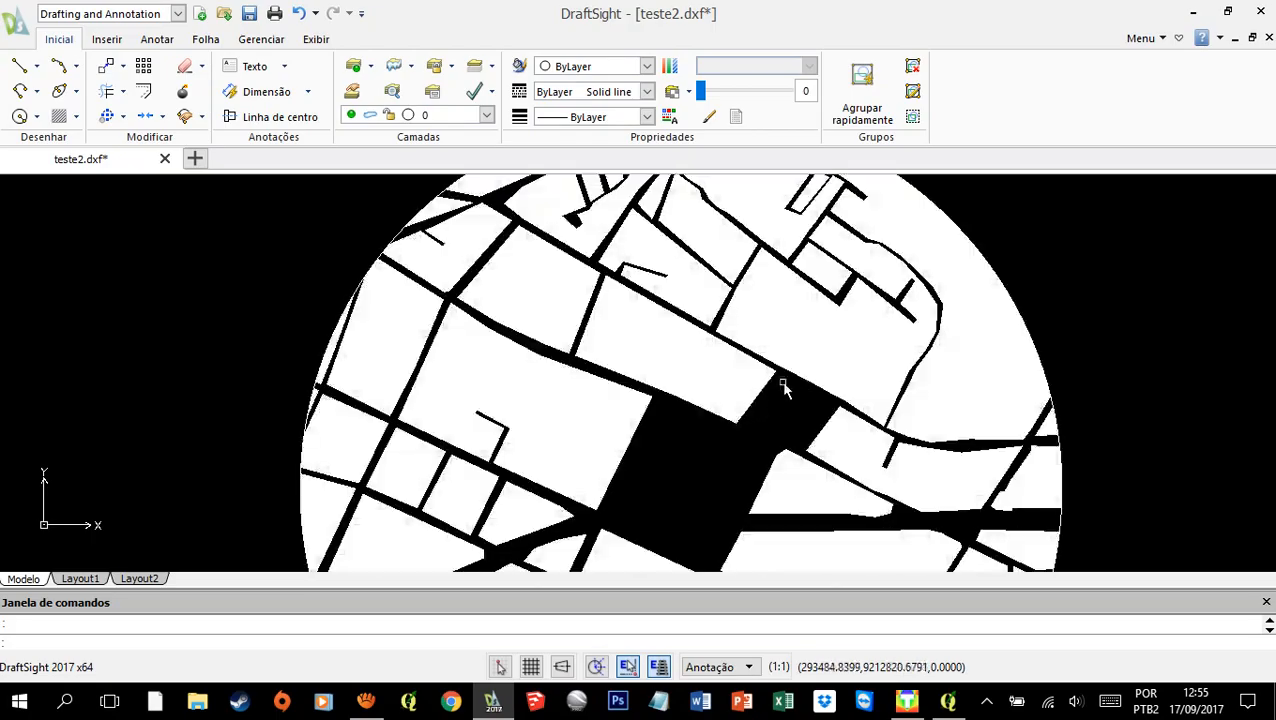
scroll(644, 484, "down", 2)
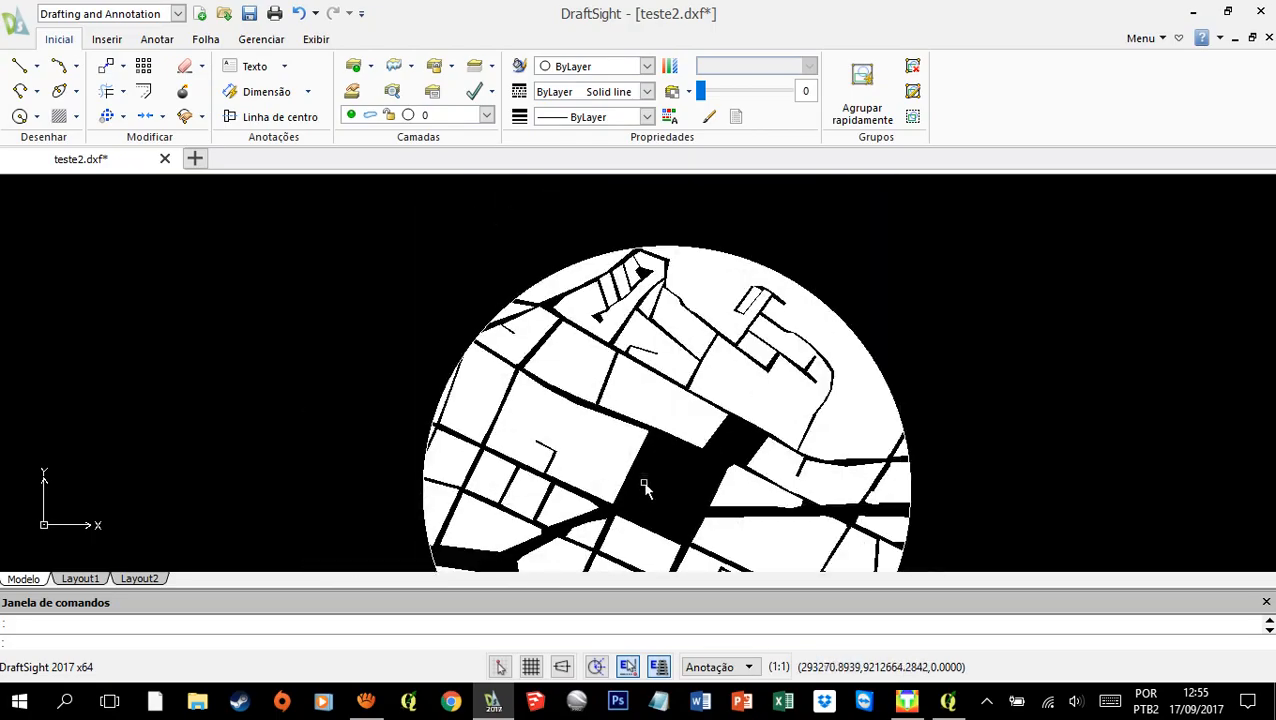
left_click_drag(660, 487, 686, 350)
scroll(755, 356, "down", 1)
left_click_drag(766, 360, 728, 378)
scroll(656, 308, "up", 2)
scroll(652, 306, "up", 1)
scroll(648, 305, "up", 1)
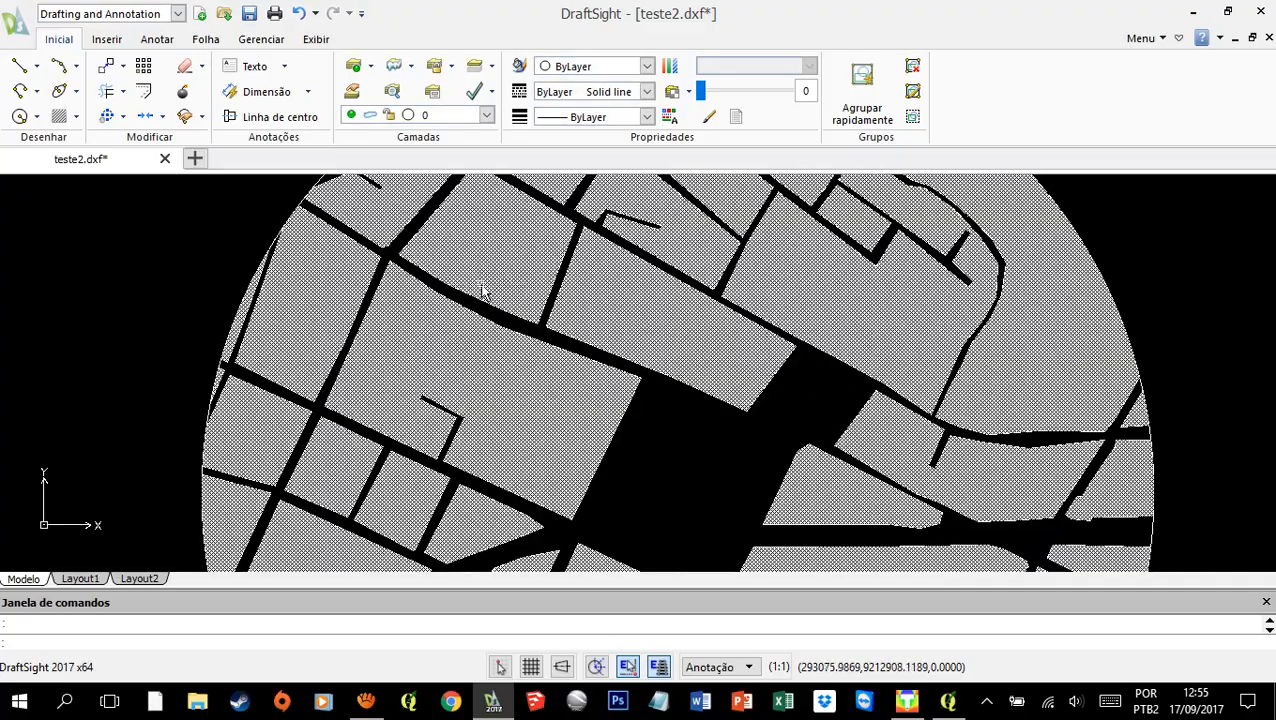
scroll(345, 422, "down", 3)
scroll(456, 371, "down", 2)
left_click_drag(471, 371, 589, 321)
scroll(595, 359, "up", 2)
scroll(597, 361, "down", 1)
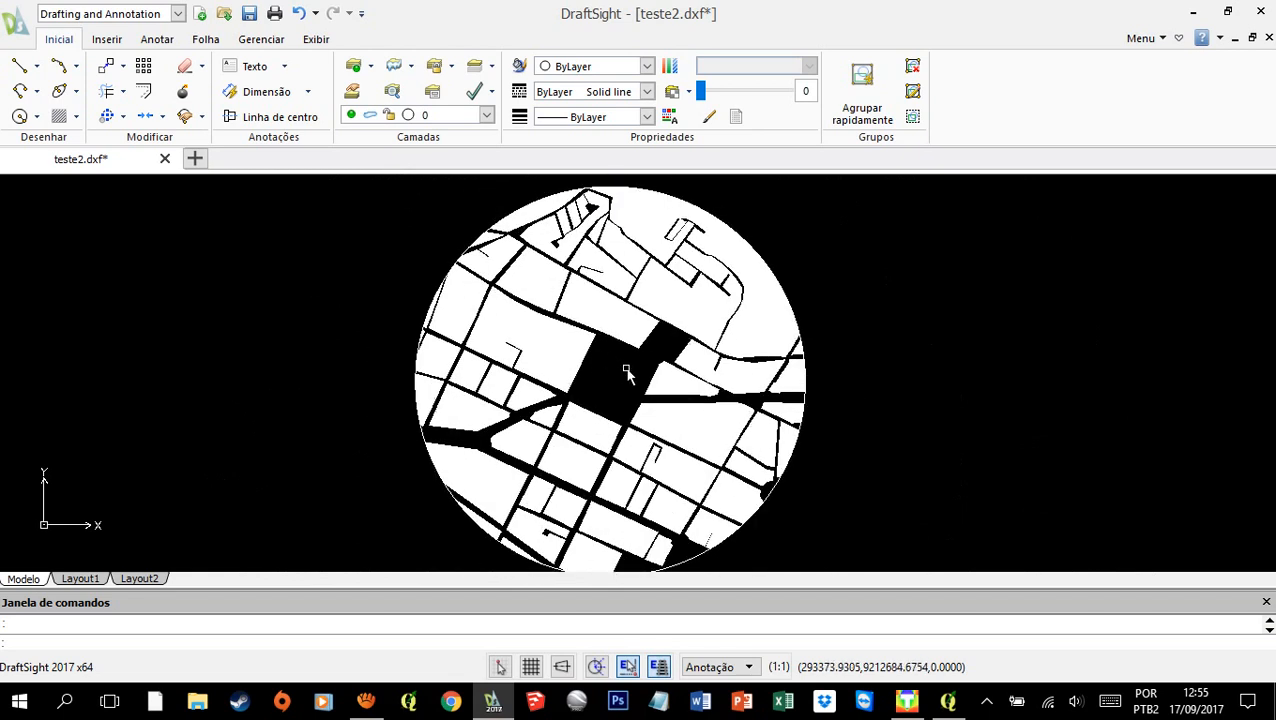
left_click_drag(640, 367, 668, 362)
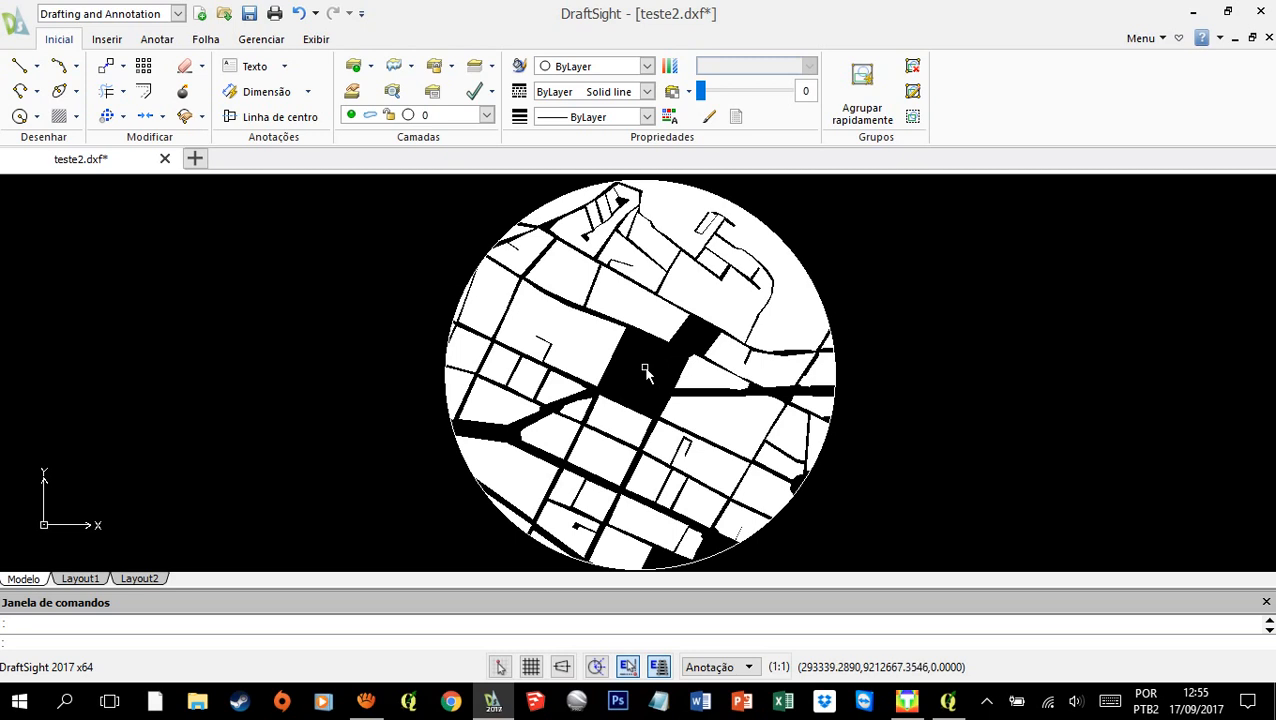
Step: Examine the open central square and the streets leading into it, compared with the whole circular map
scroll(634, 385, "up", 4)
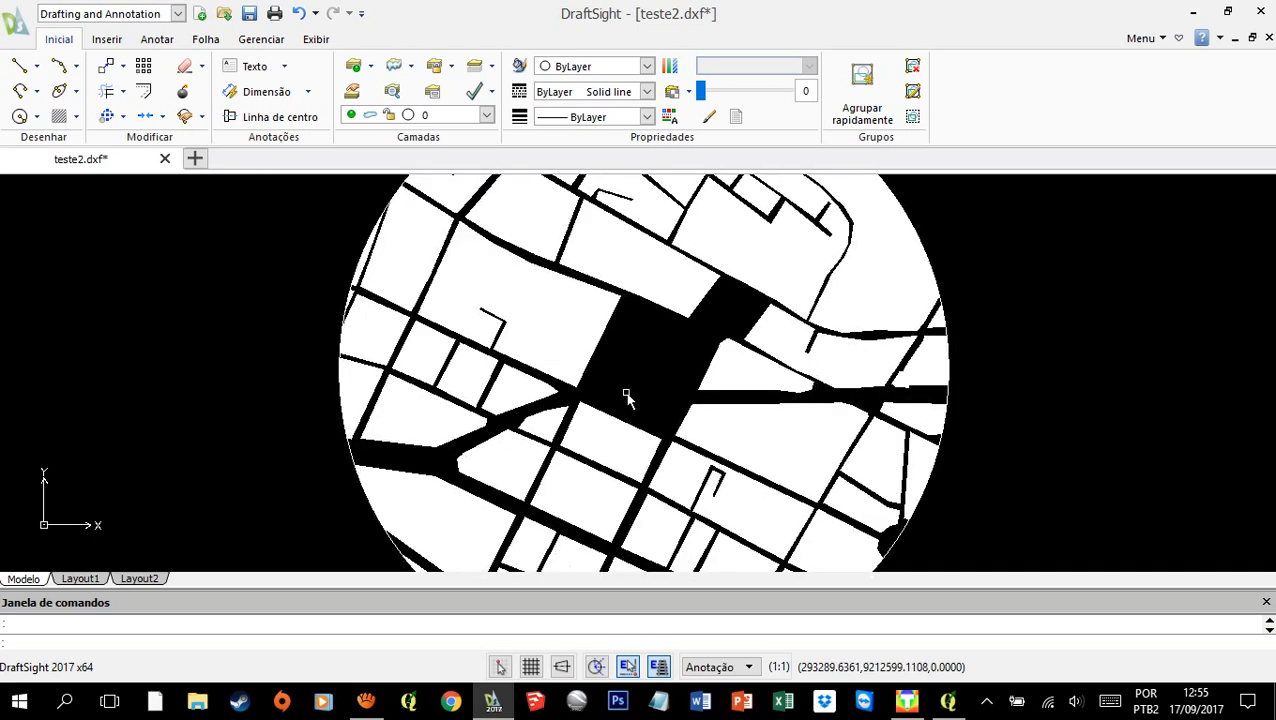
scroll(625, 395, "up", 1)
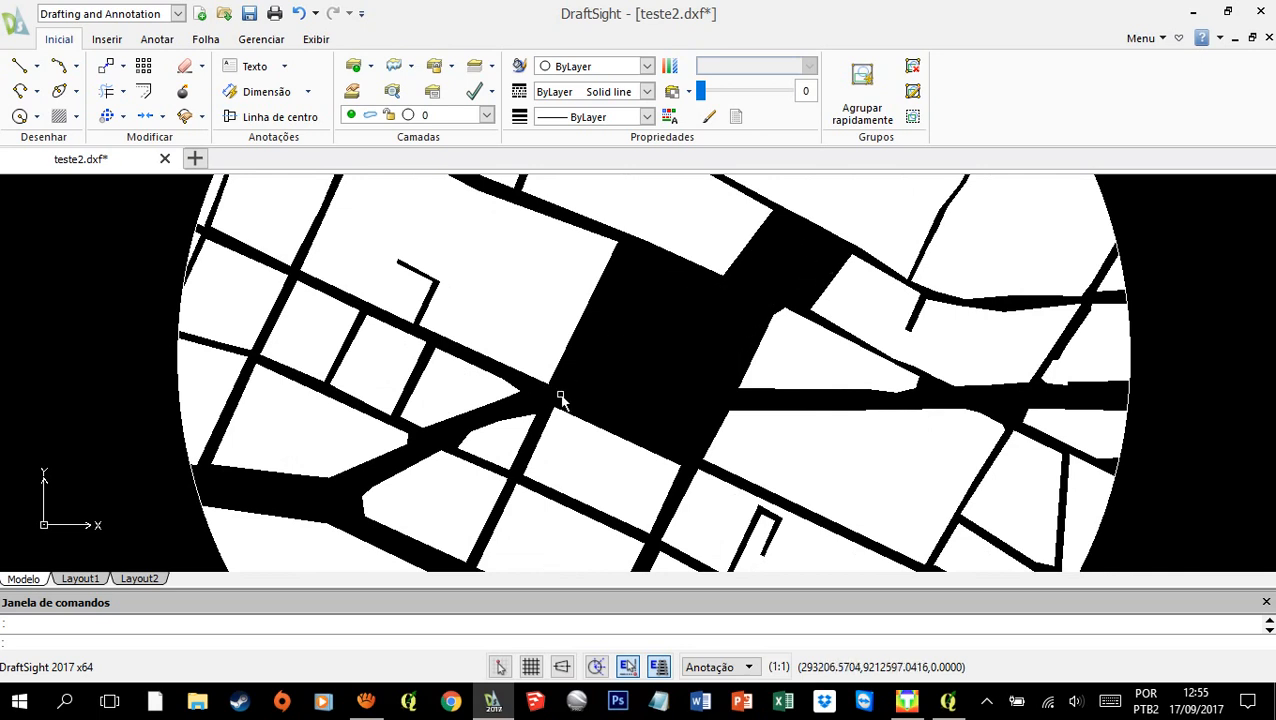
scroll(561, 398, "down", 3)
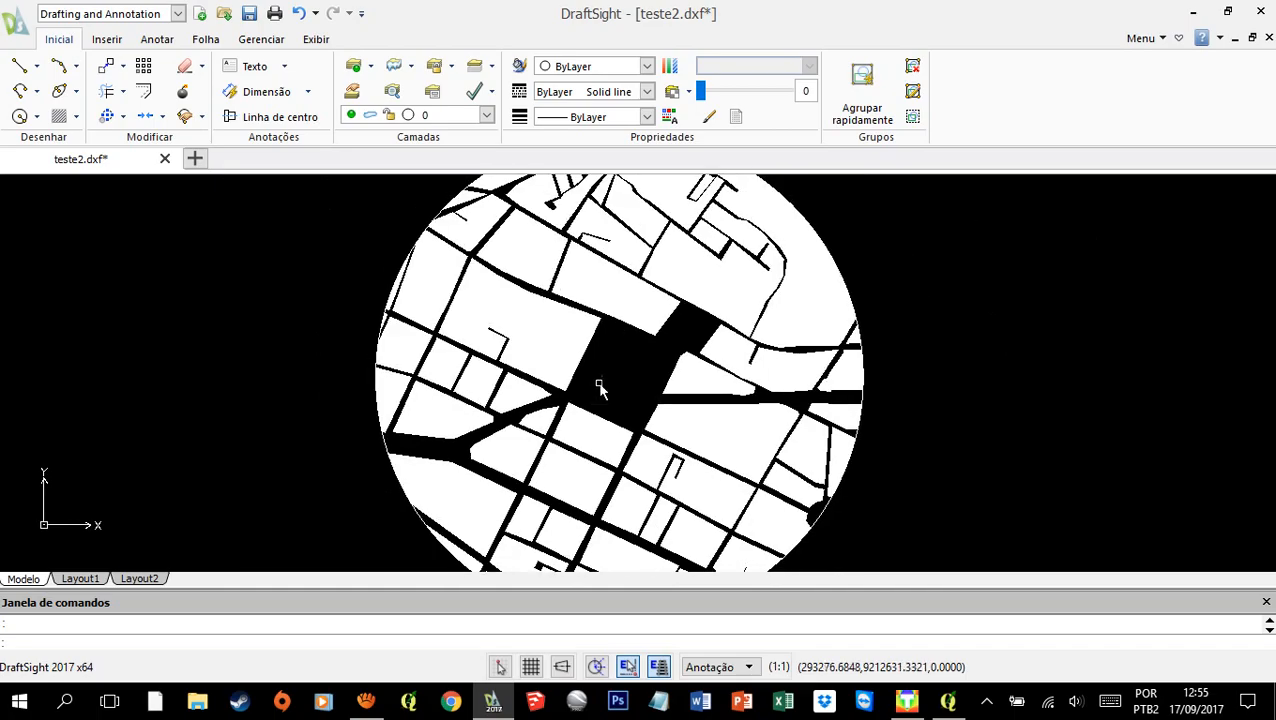
scroll(605, 385, "up", 1)
scroll(611, 381, "up", 1)
left_click_drag(612, 381, 673, 381)
scroll(673, 381, "down", 1)
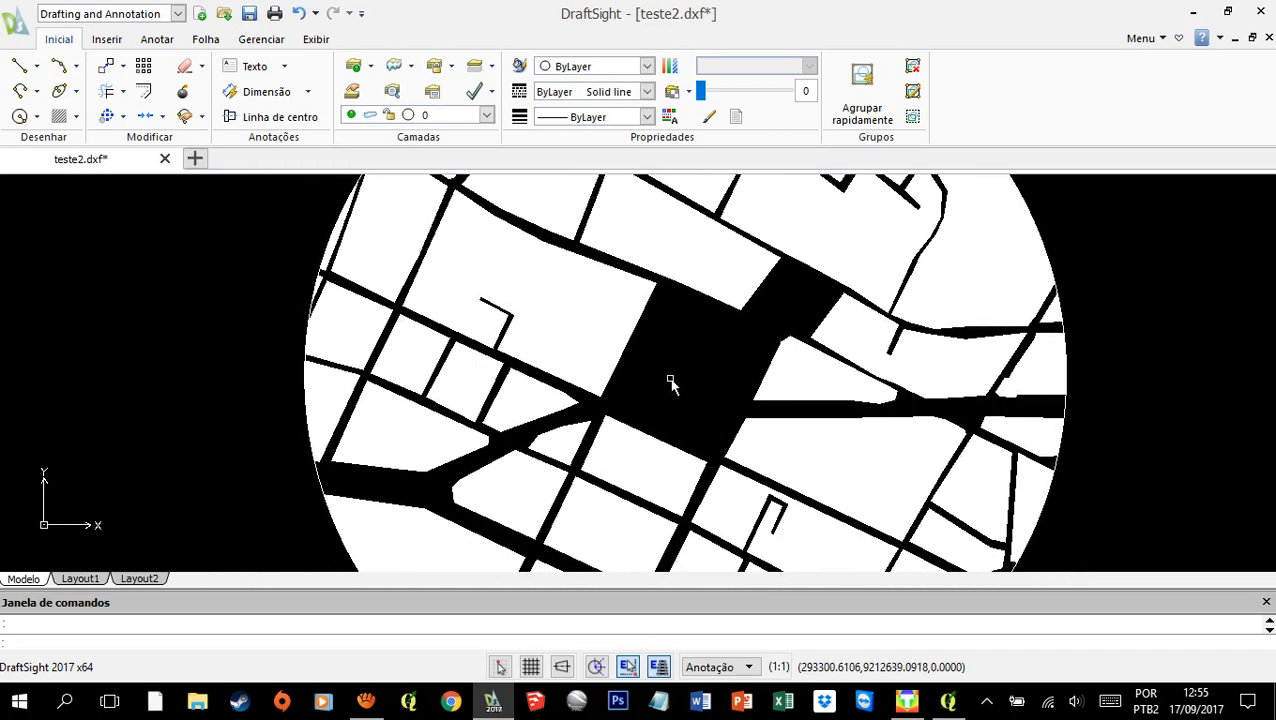
left_click_drag(411, 311, 391, 421)
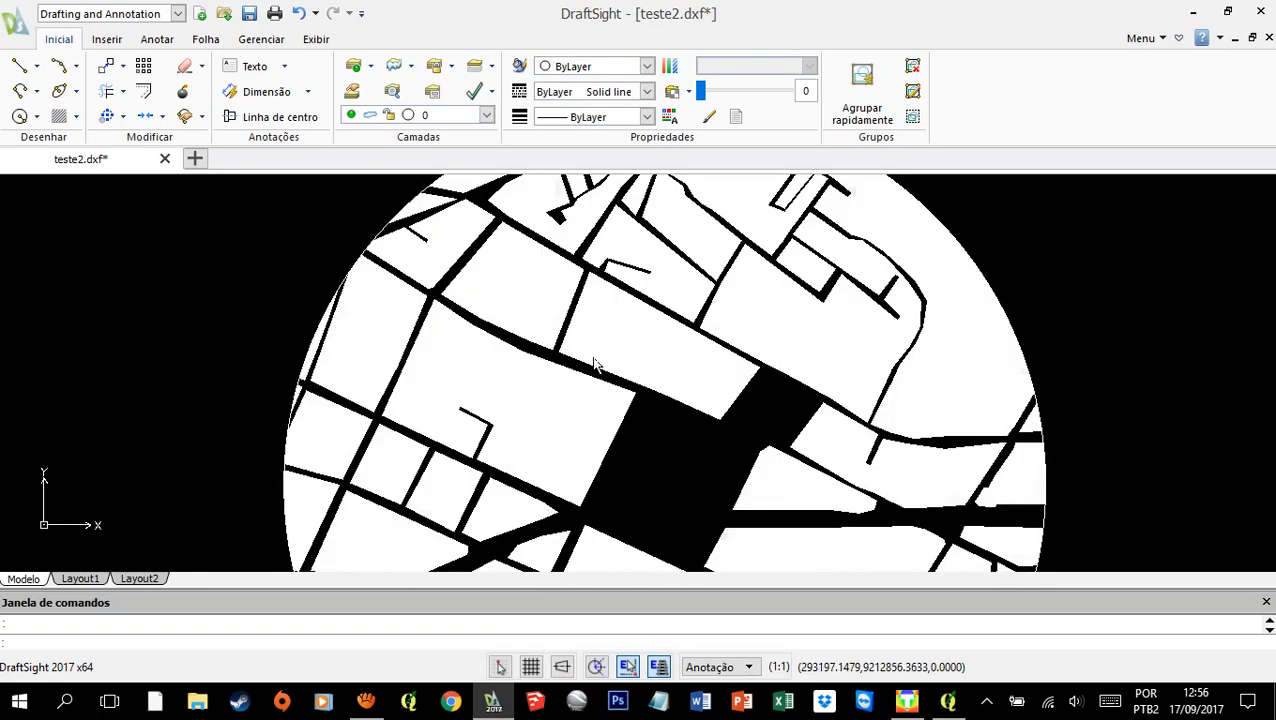
scroll(737, 436, "down", 2)
scroll(732, 428, "up", 1)
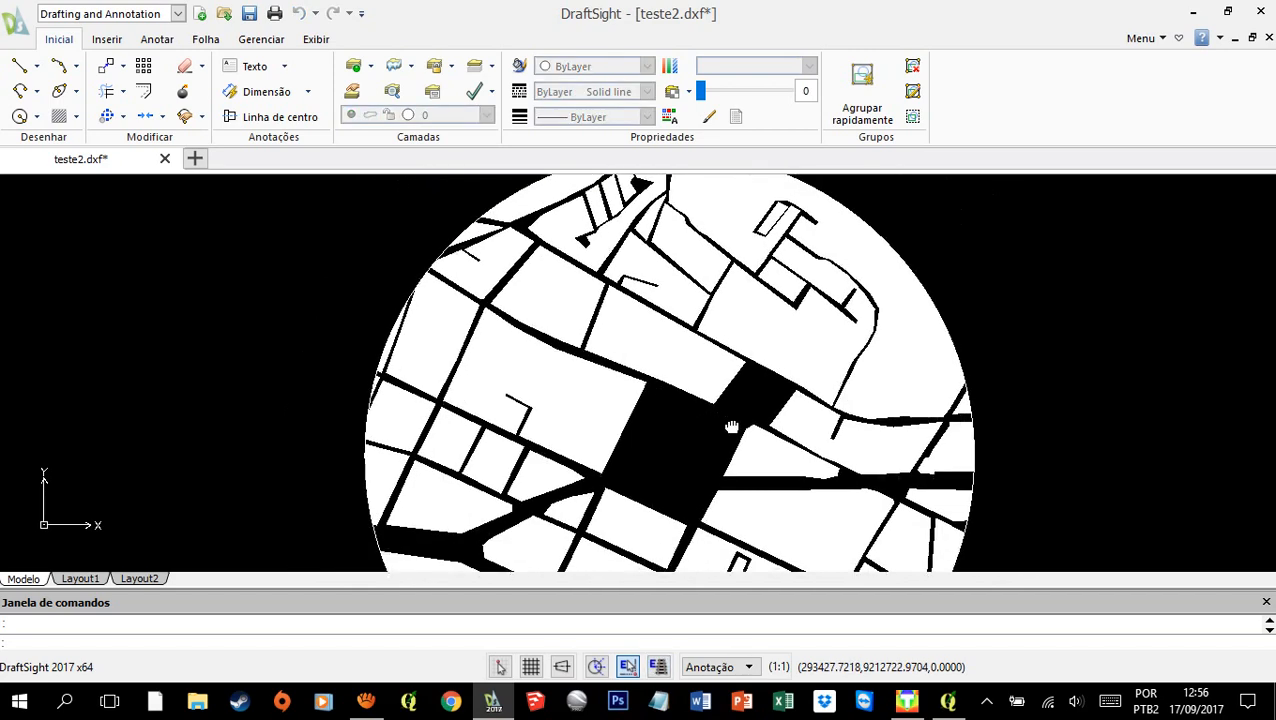
left_click_drag(700, 415, 705, 350)
scroll(675, 372, "up", 2)
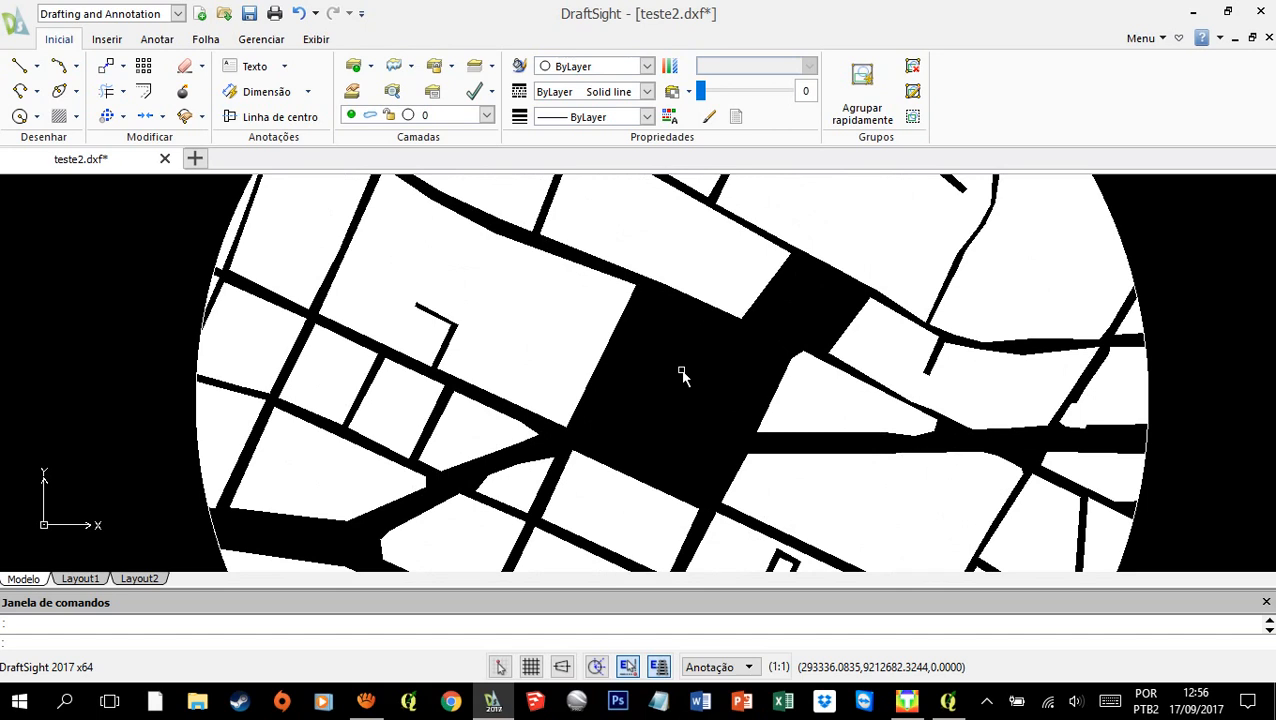
scroll(698, 363, "down", 4)
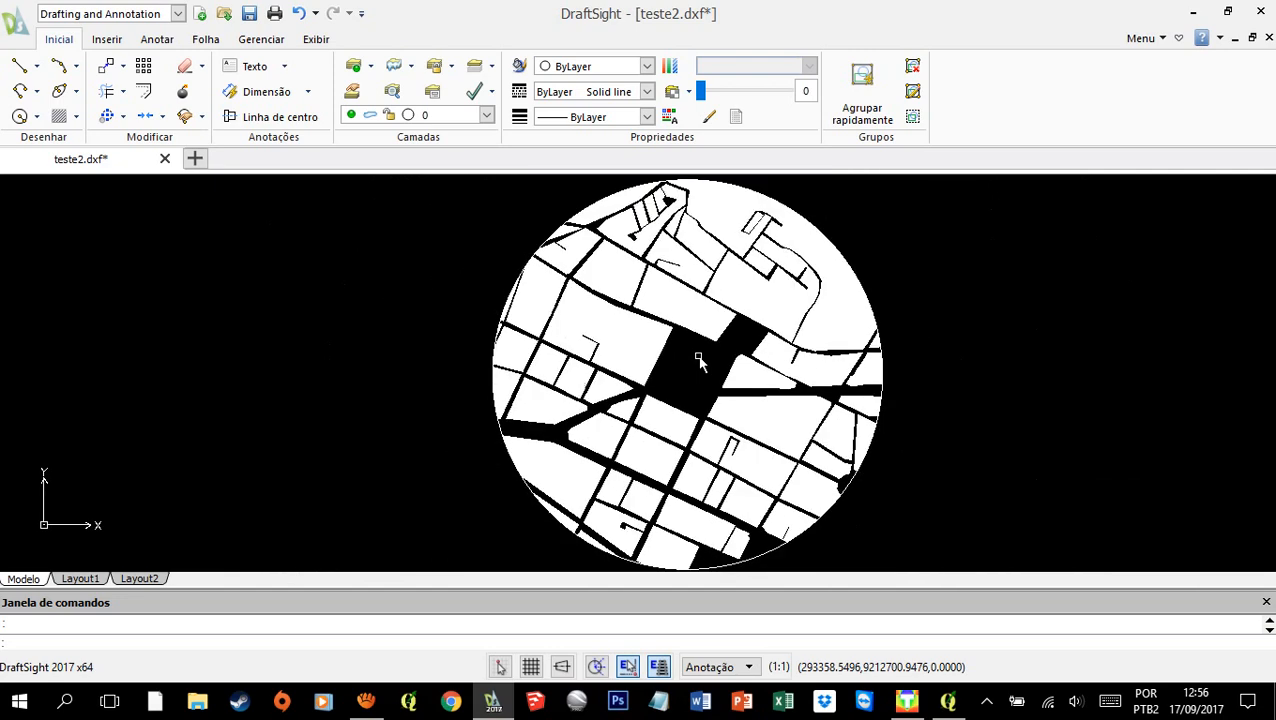
left_click_drag(698, 363, 677, 377)
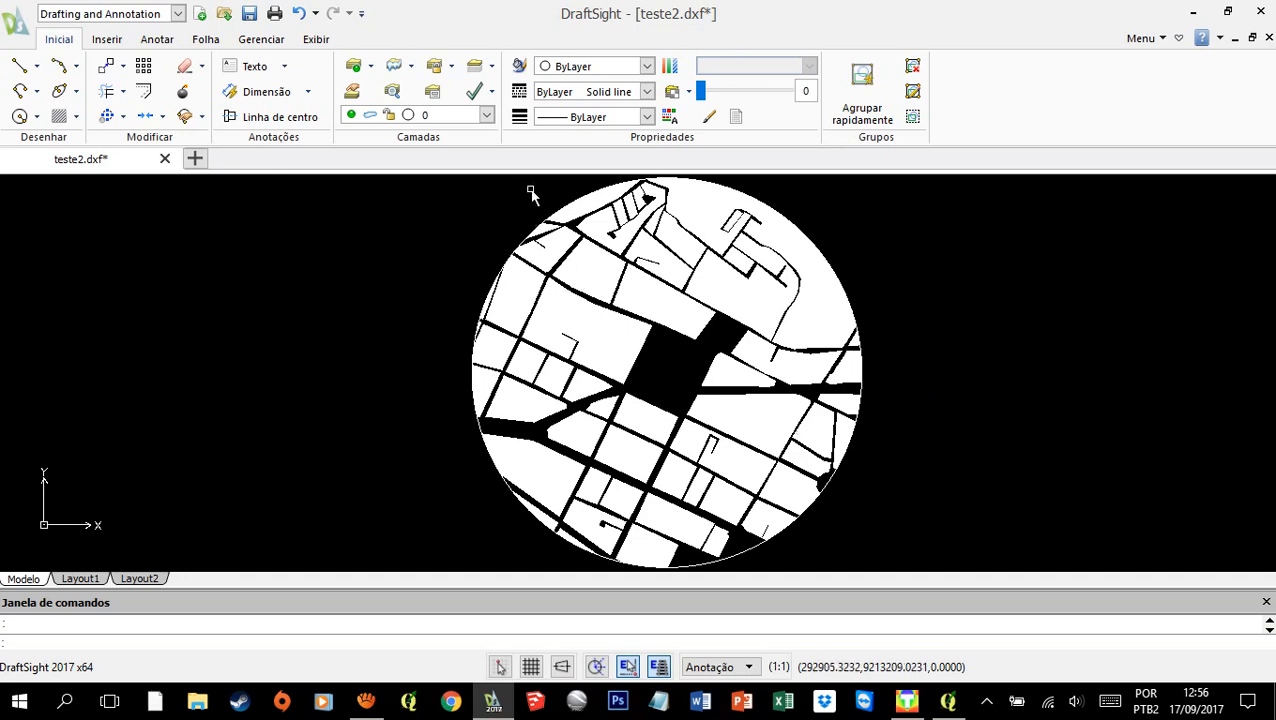
Step: Delete the solid white hatch filling the city blocks and check the outer boundary circle
left_click(573, 317)
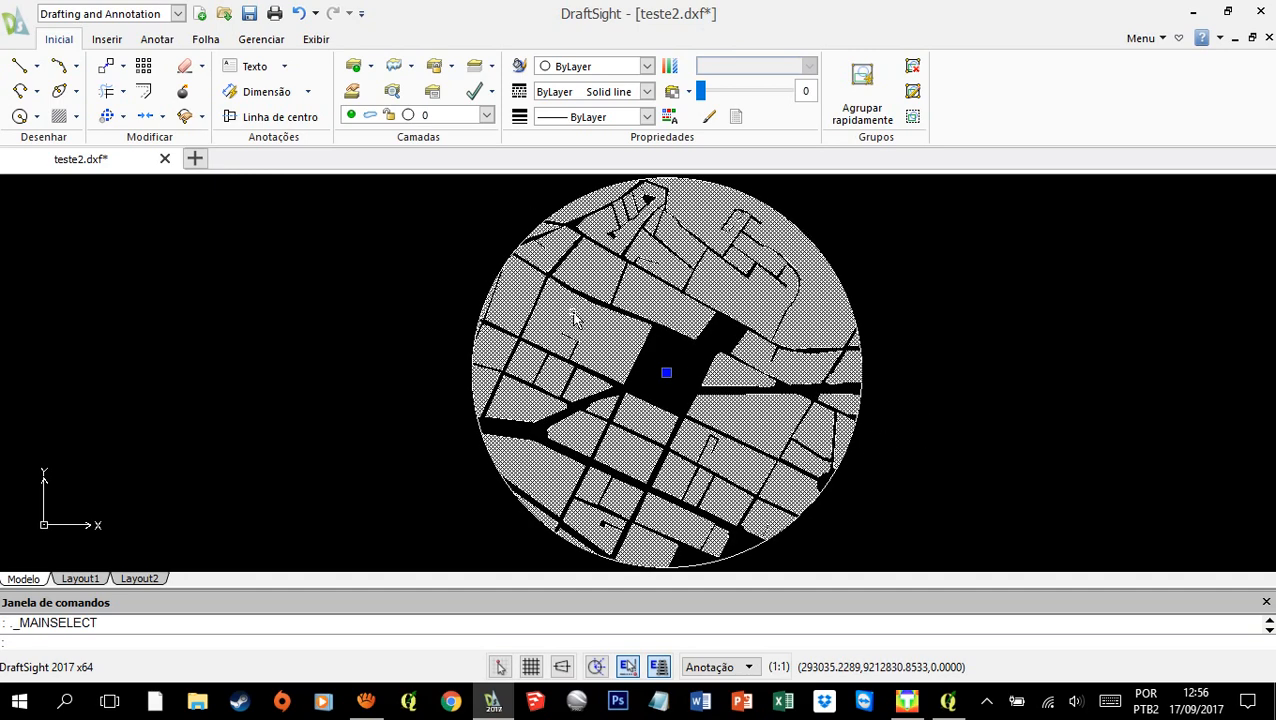
key("Delete")
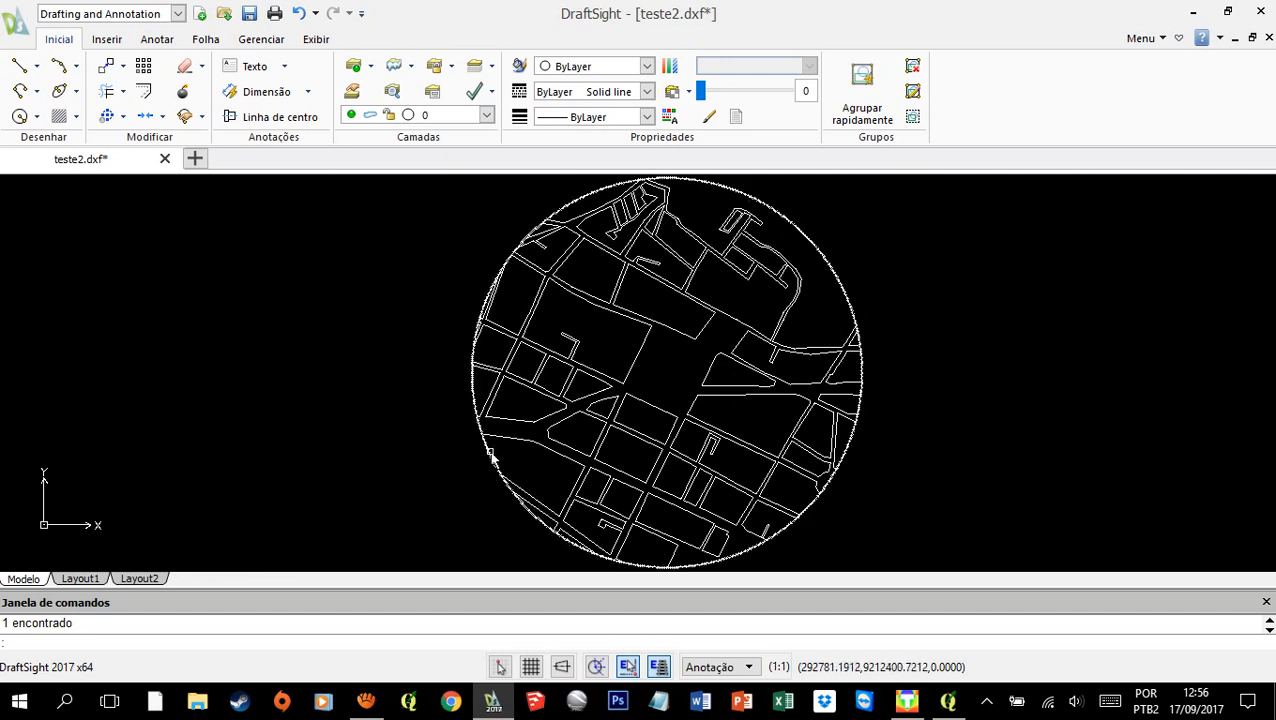
left_click(490, 455)
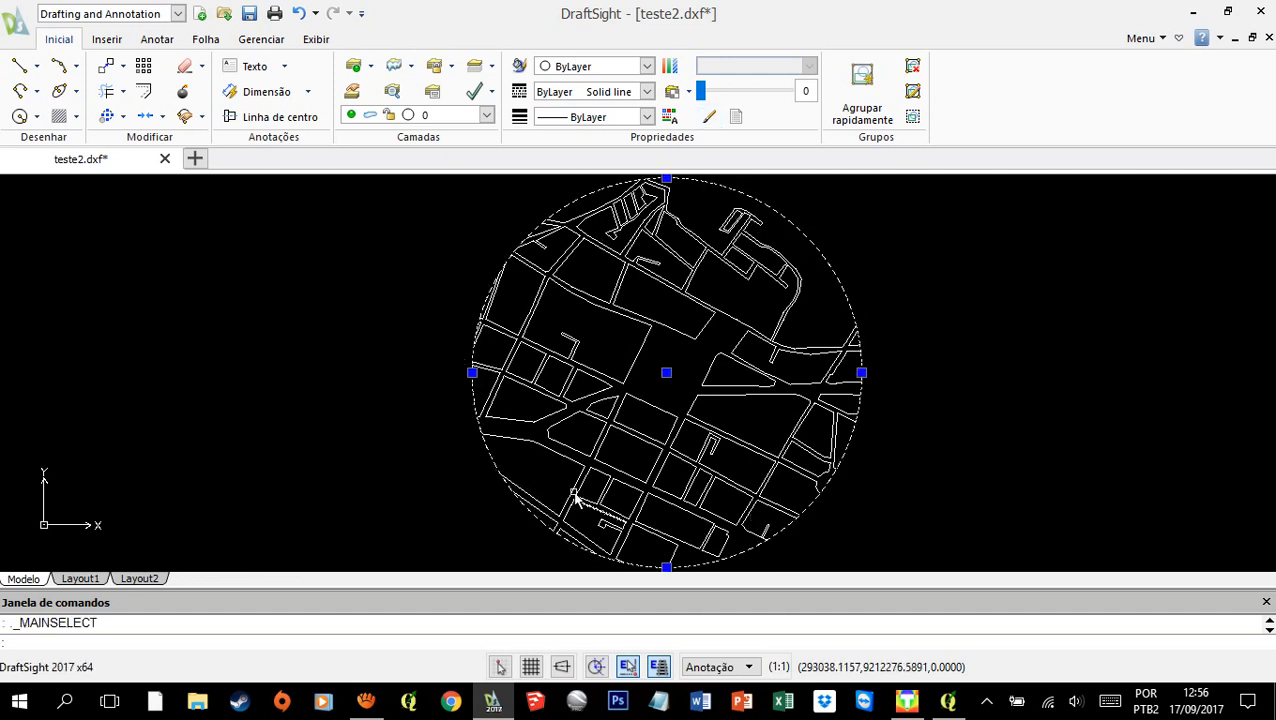
key("Escape")
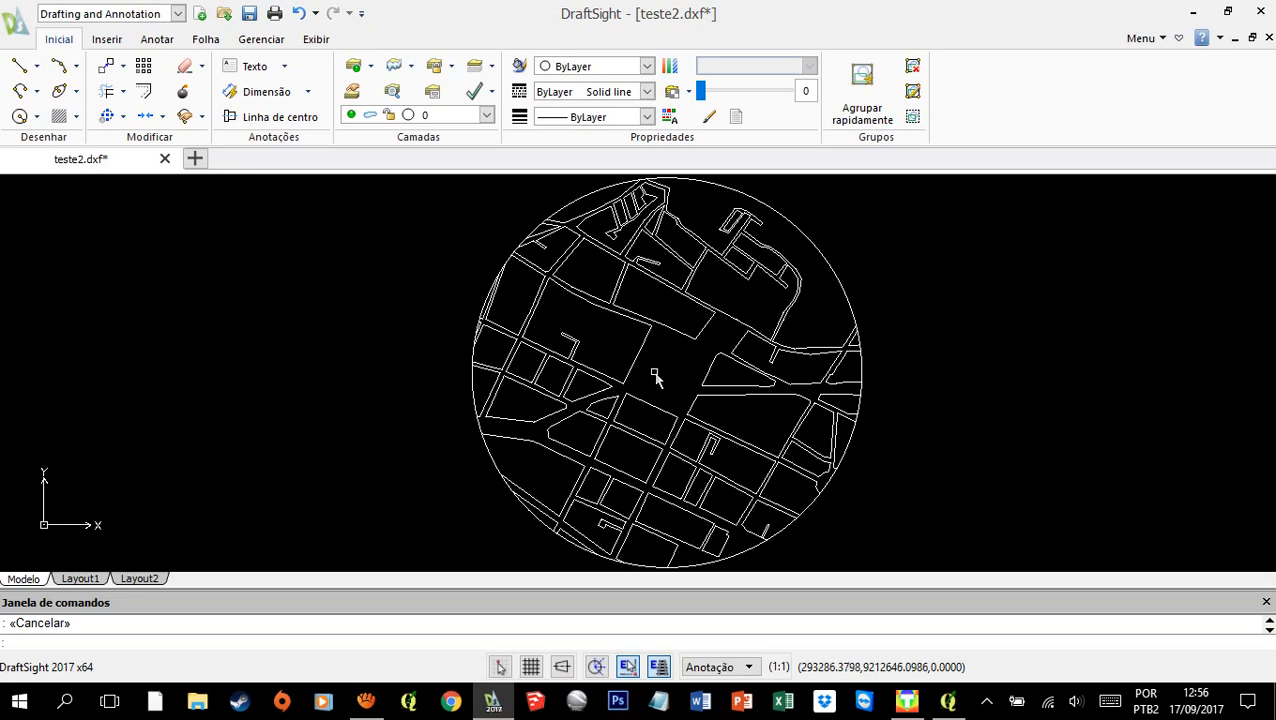
Step: Inspect the block outlines around the central square and across the whole circular boundary
scroll(550, 290, "up", 2)
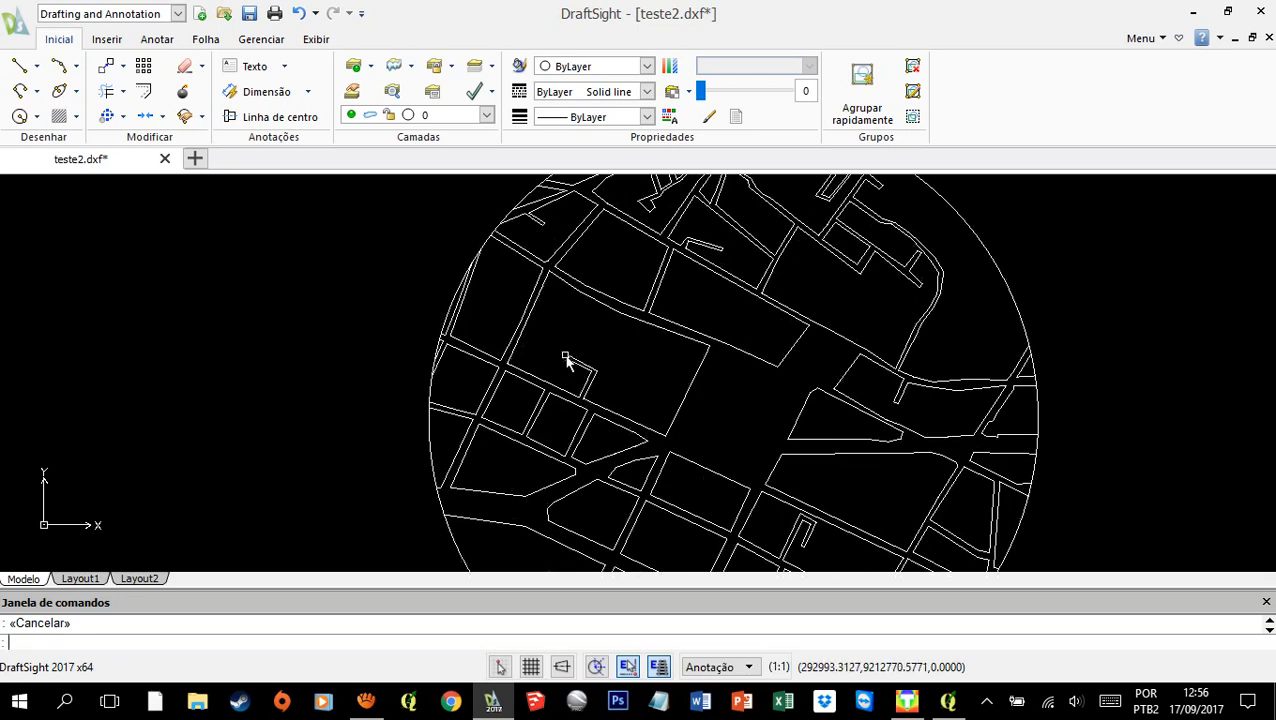
scroll(571, 358, "up", 2)
scroll(584, 363, "up", 1)
scroll(695, 390, "down", 3)
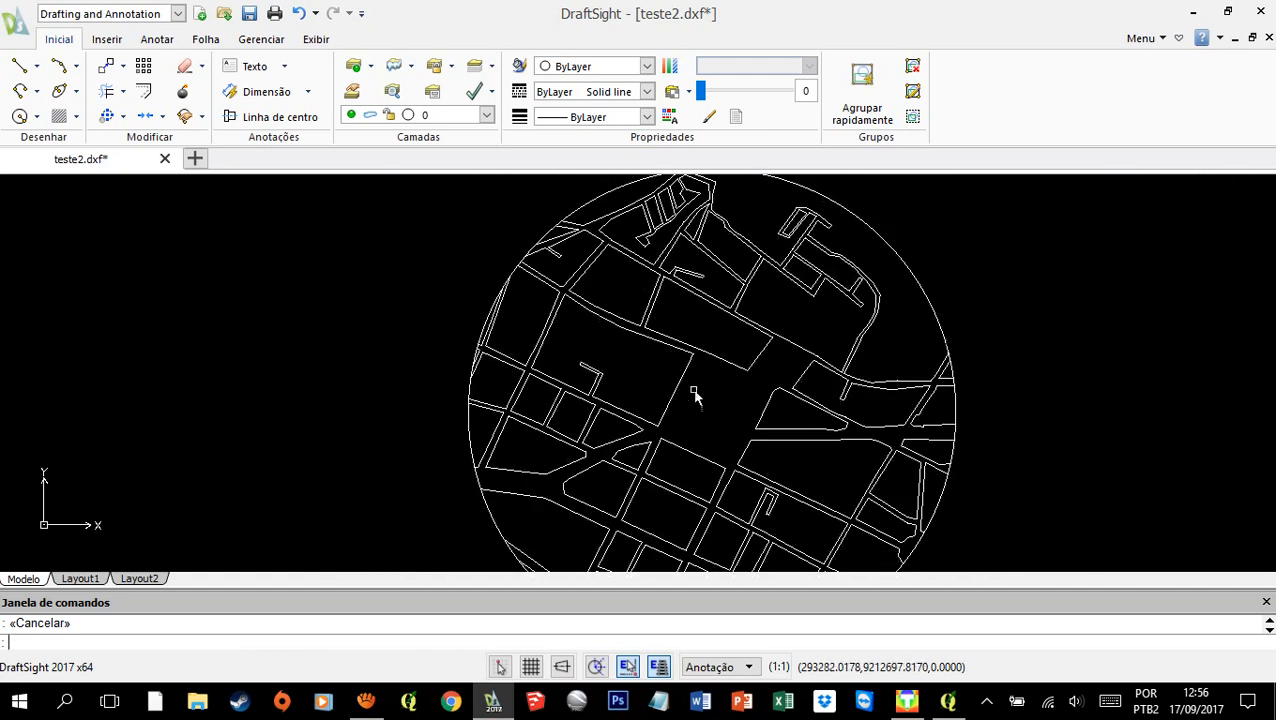
scroll(706, 362, "up", 2)
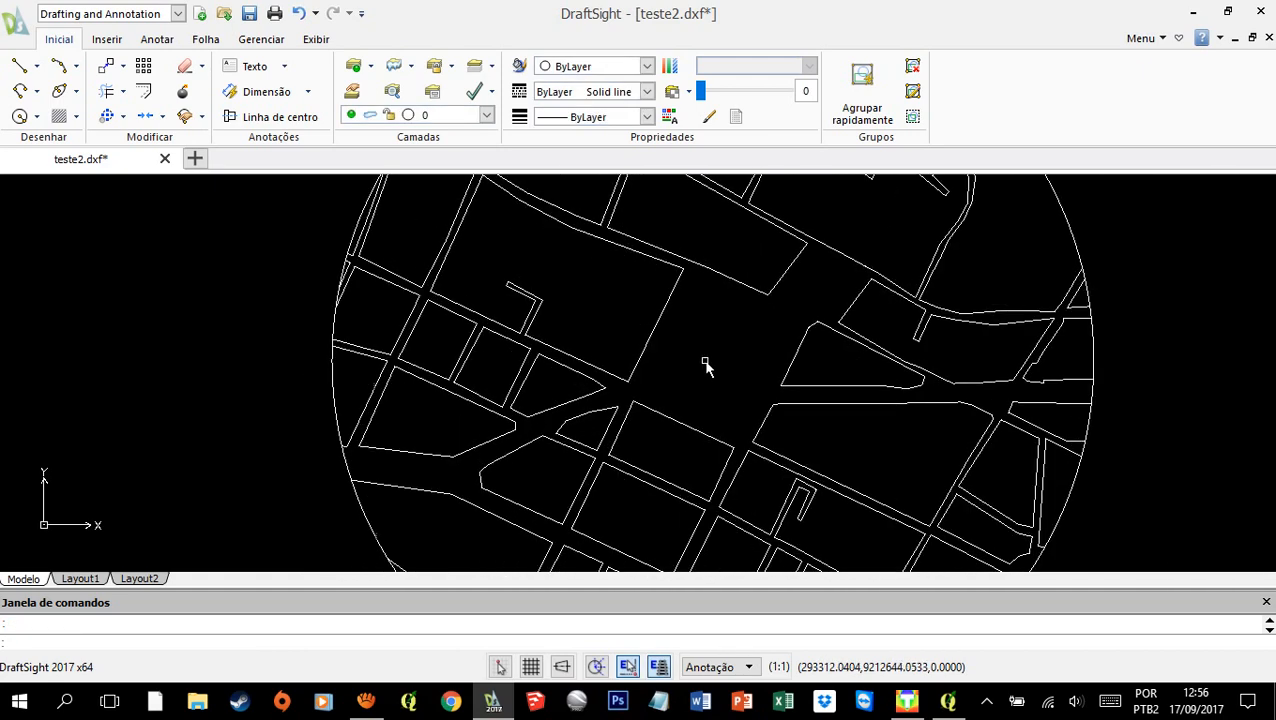
scroll(709, 364, "down", 4)
scroll(718, 362, "up", 1)
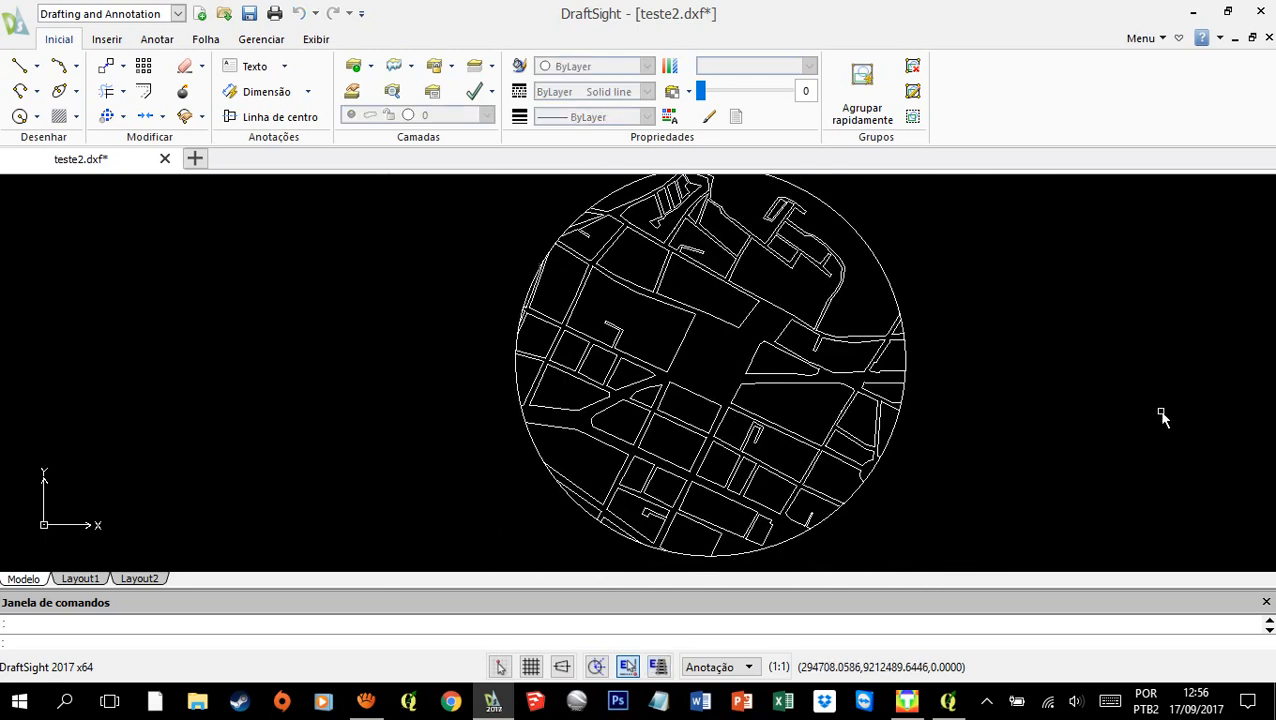
left_click_drag(1161, 412, 1110, 423)
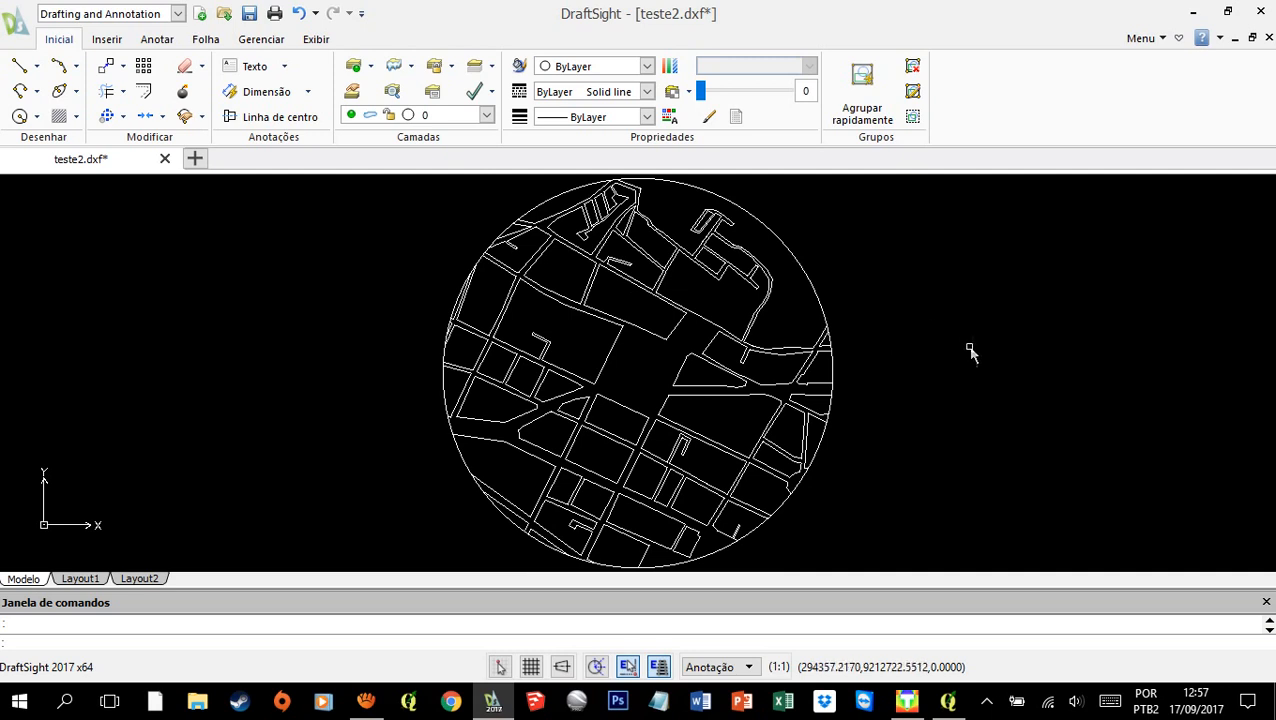
Step: Switch to depthmapX, create a new graph file and maximize its map view
left_click(906, 701)
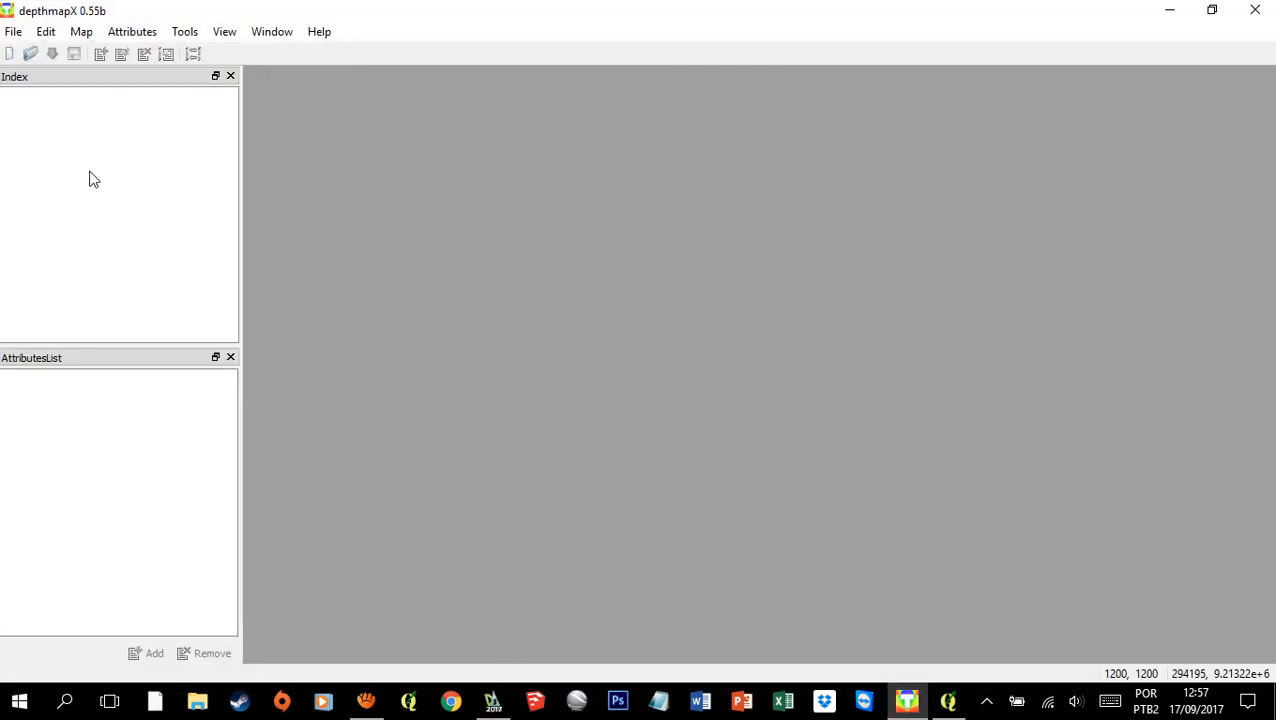
left_click(9, 55)
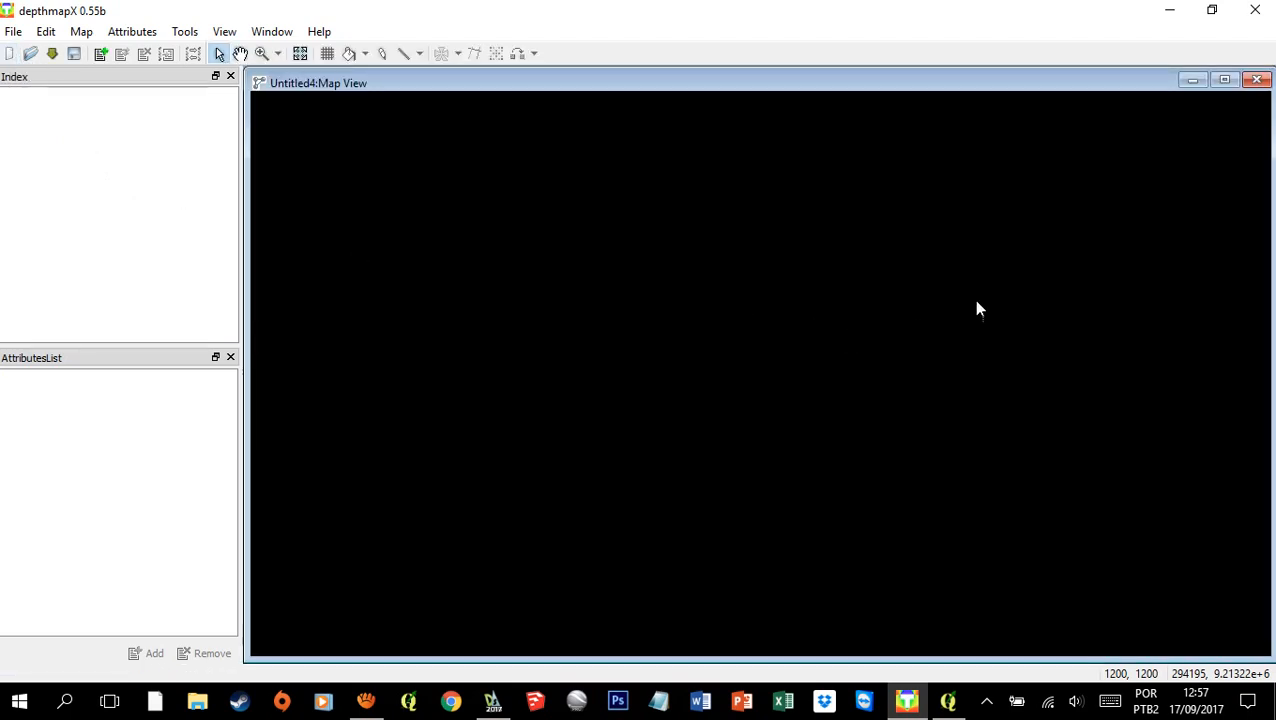
left_click(1222, 82)
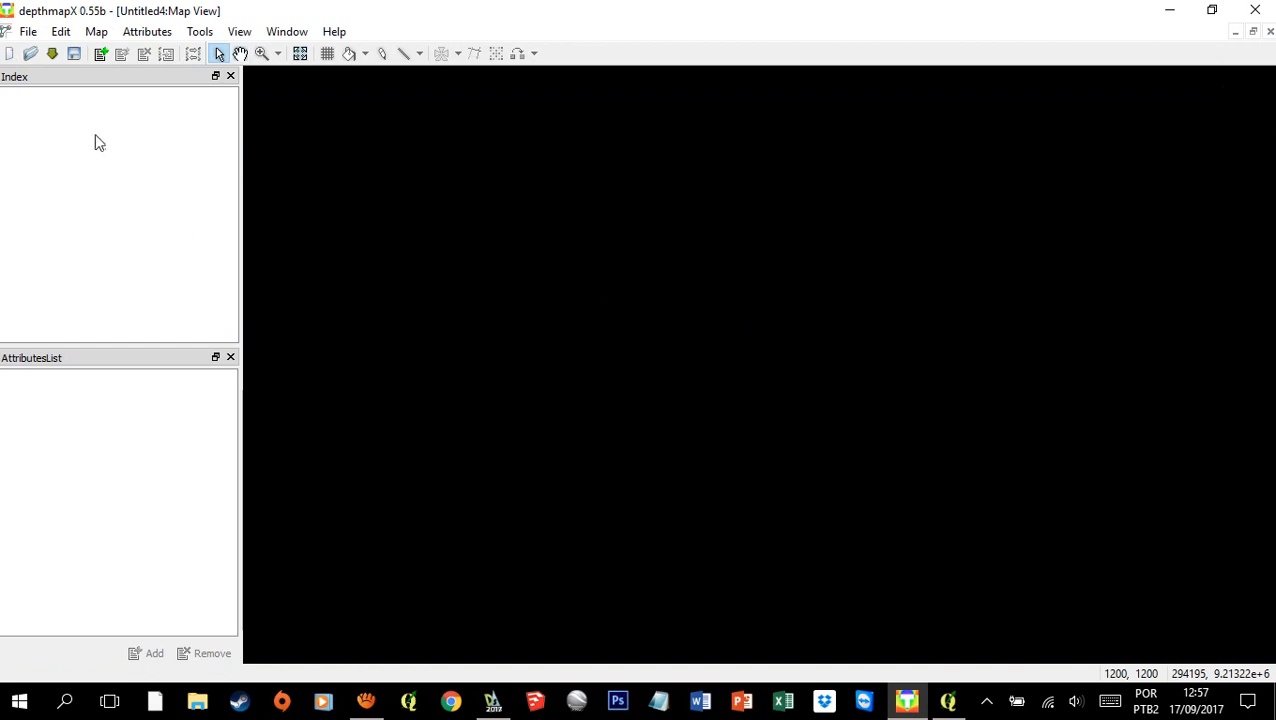
Step: Import the drawing teste2.dxf from the VGA folder into the new map
left_click(53, 55)
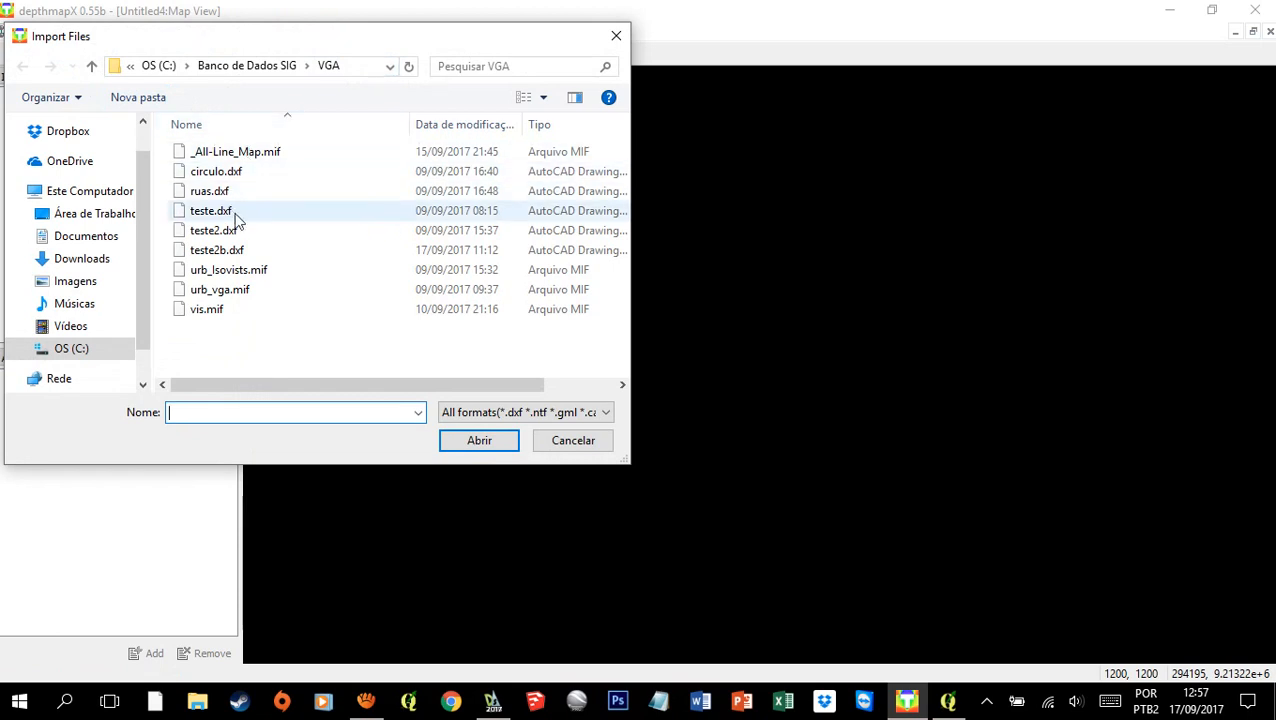
left_click(246, 237)
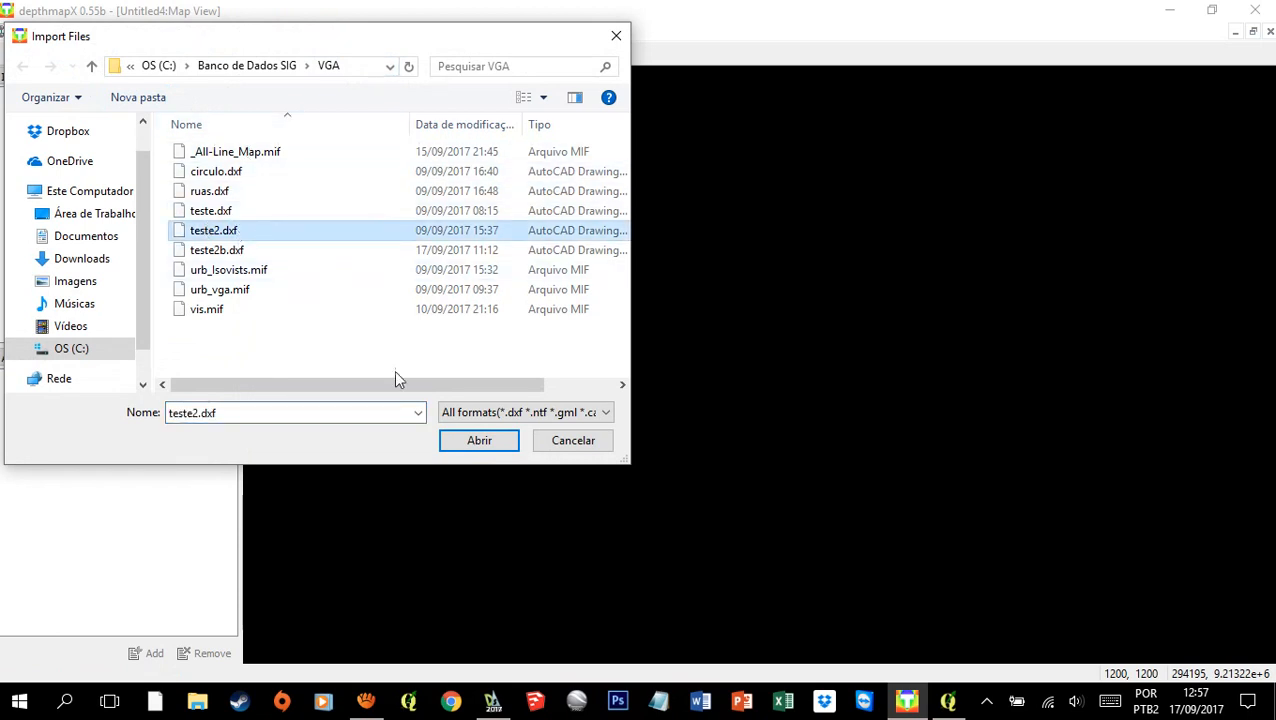
left_click(463, 441)
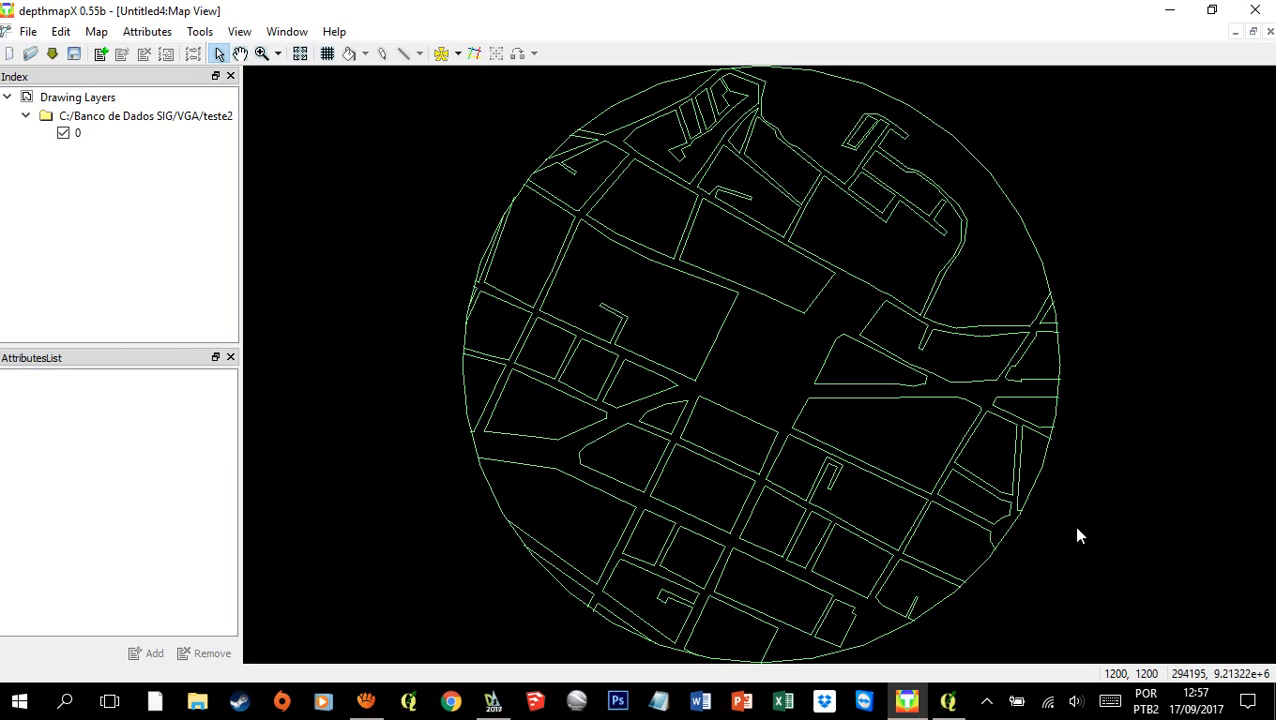
Step: Overlay a grid with 10.000 spacing on the imported plan and inspect its cells at the central square
left_click(327, 54)
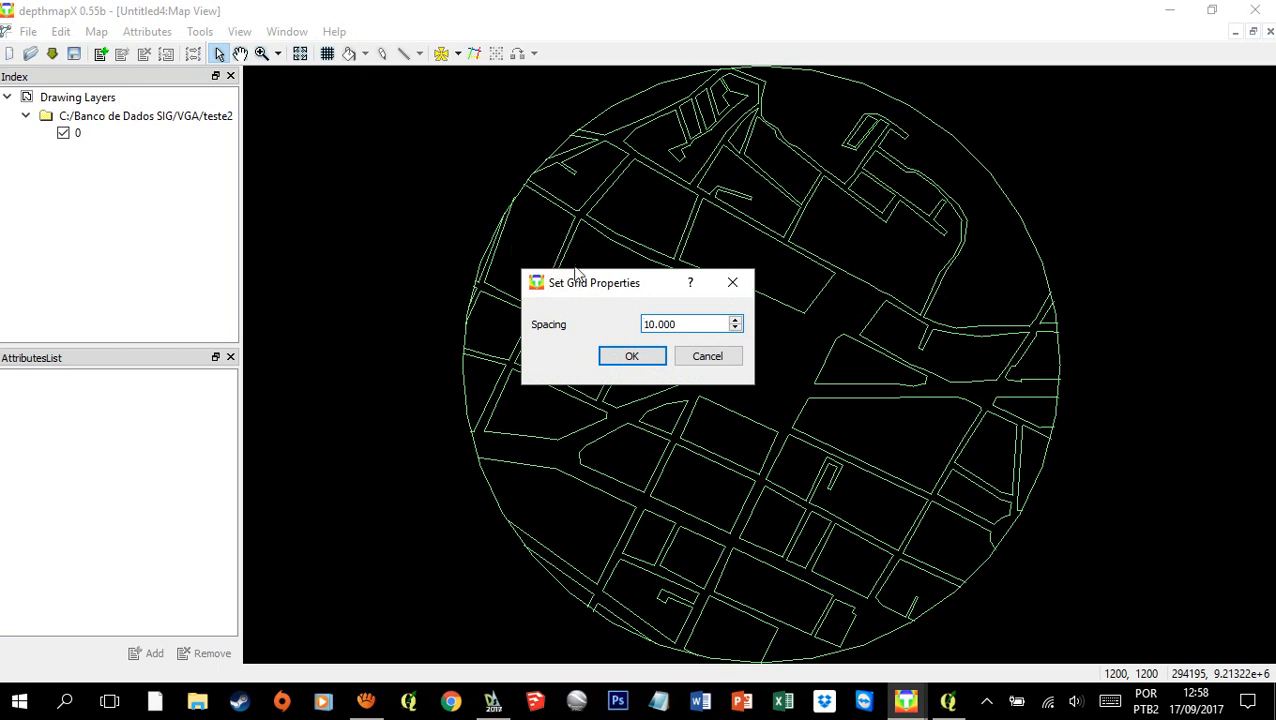
left_click_drag(655, 278, 390, 91)
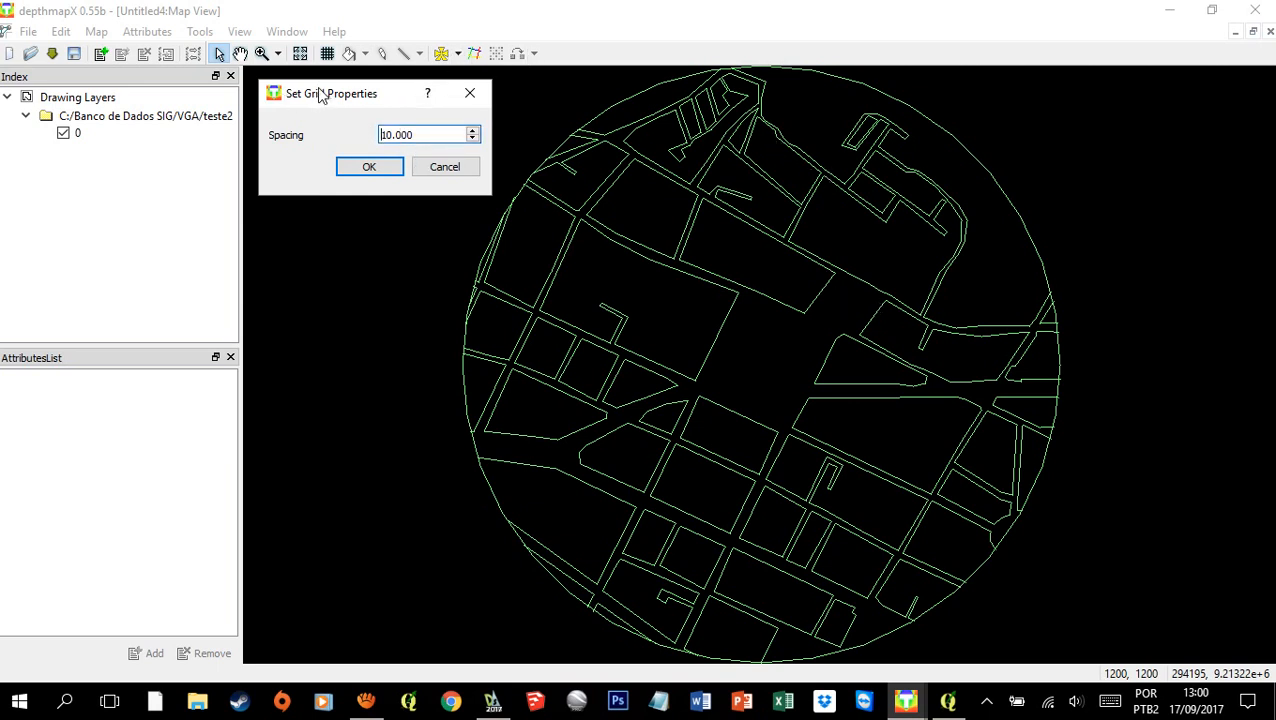
left_click(369, 172)
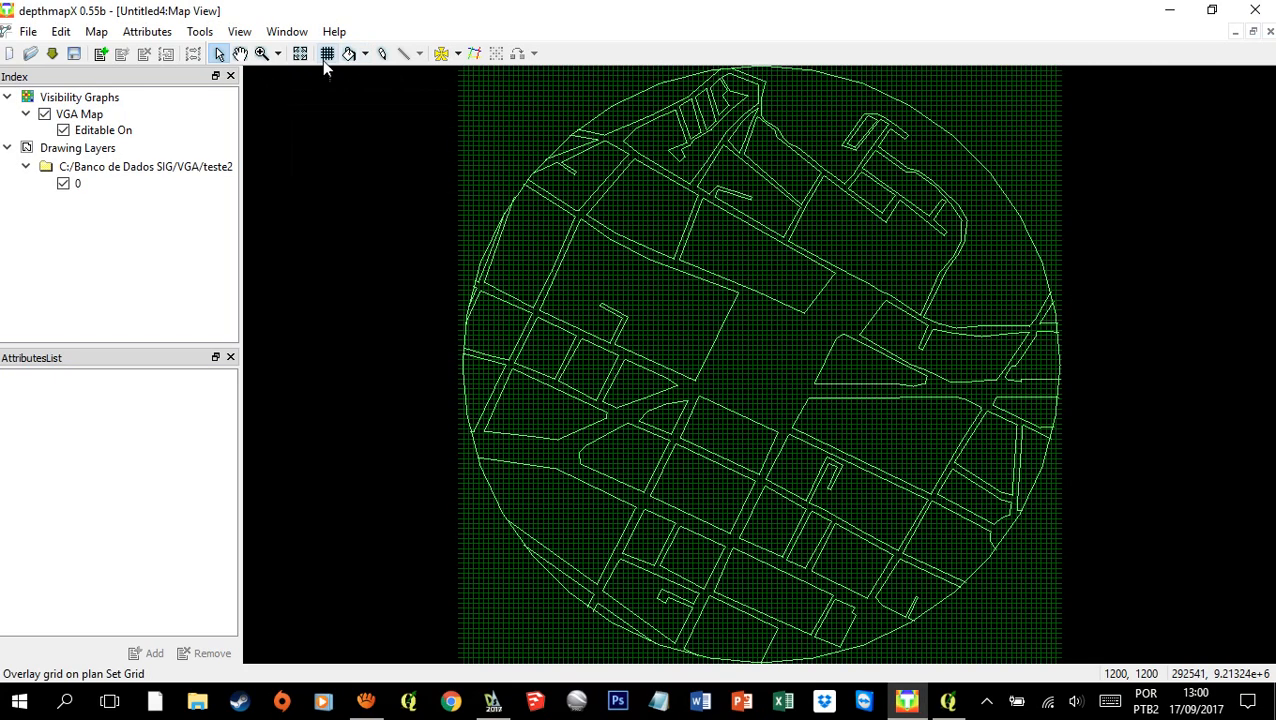
left_click(241, 54)
scroll(773, 350, "up", 3)
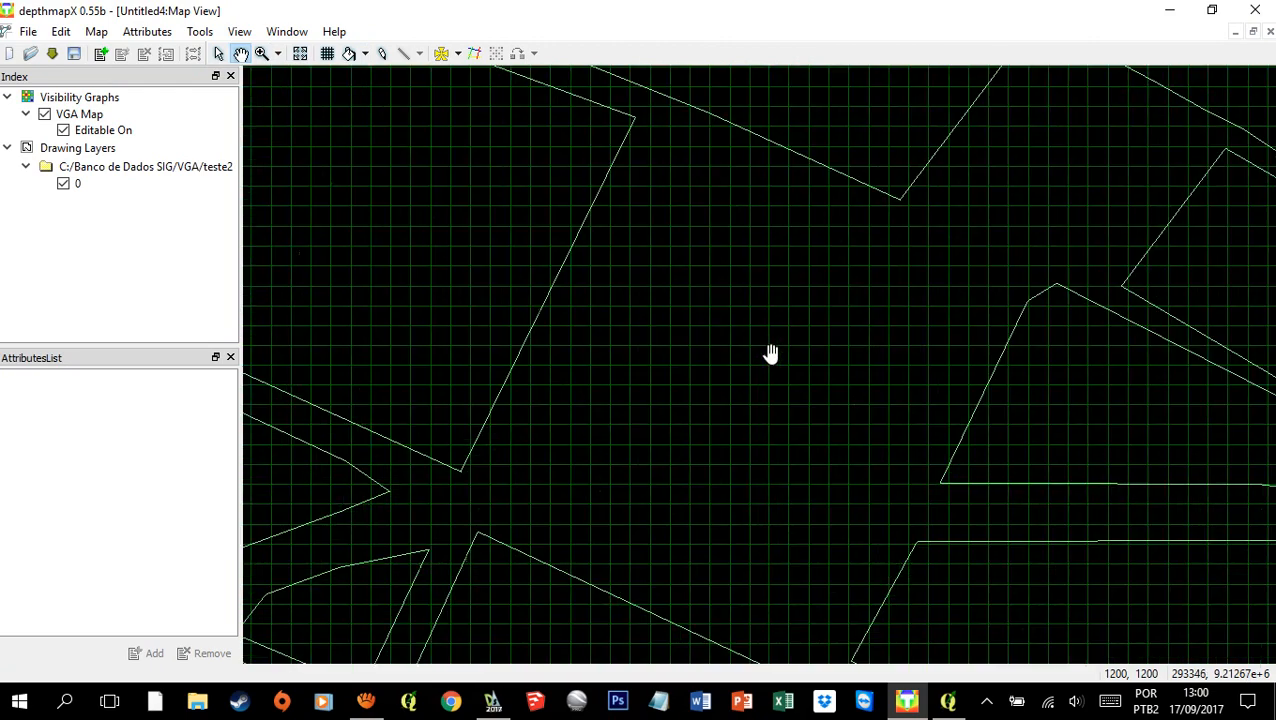
Step: Inspect the grid cells at the central square and inside the narrow lanes in the northeastern part of the plan
scroll(655, 320, "up", 2)
scroll(645, 338, "up", 1)
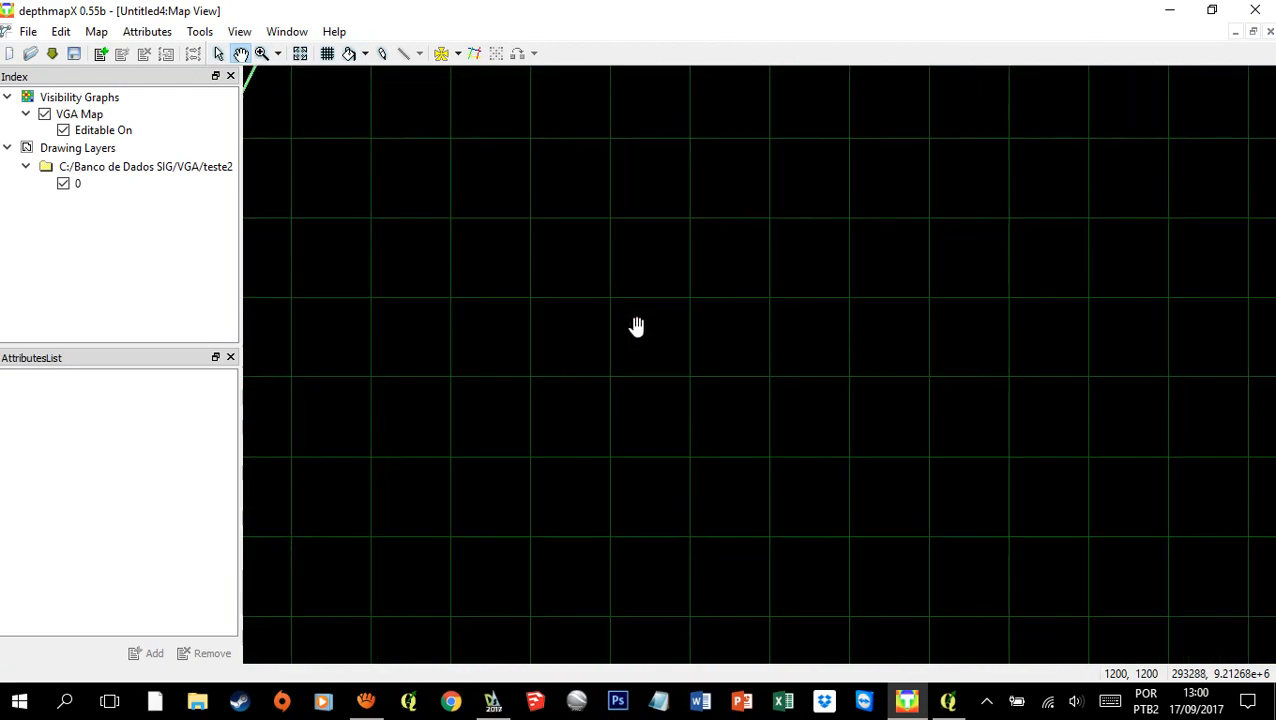
scroll(658, 340, "down", 5)
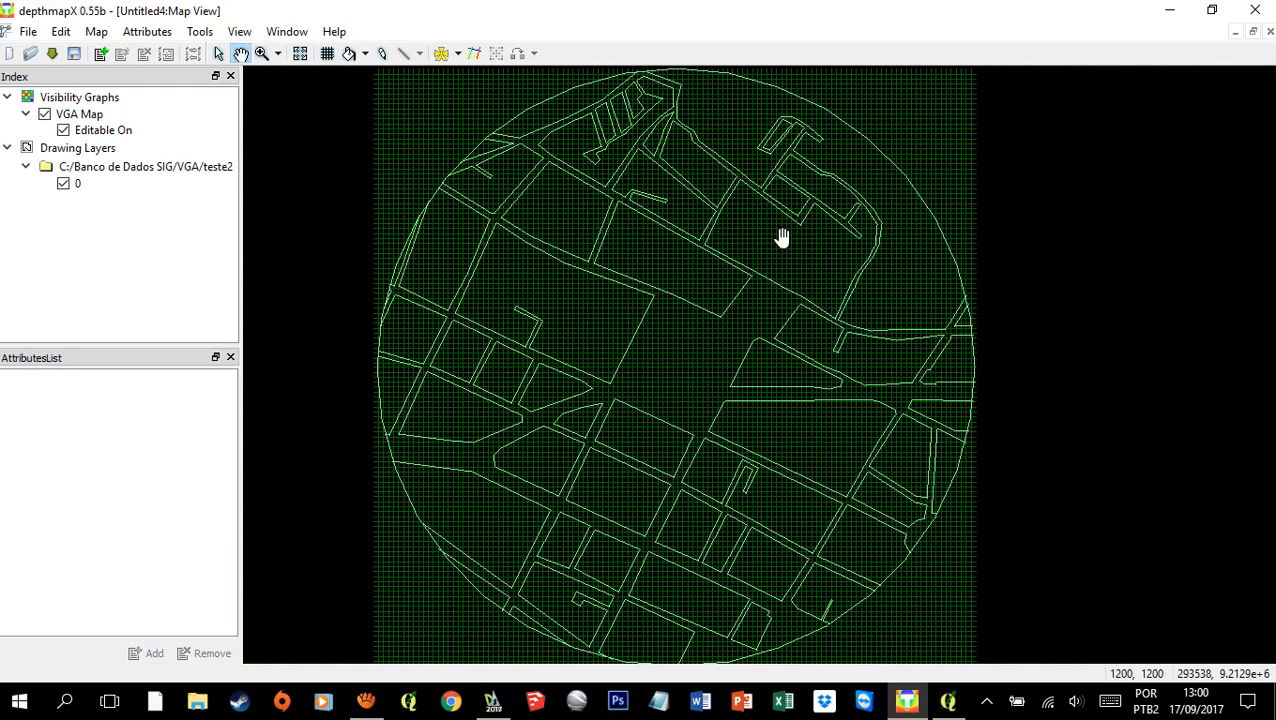
left_click_drag(715, 290, 732, 373)
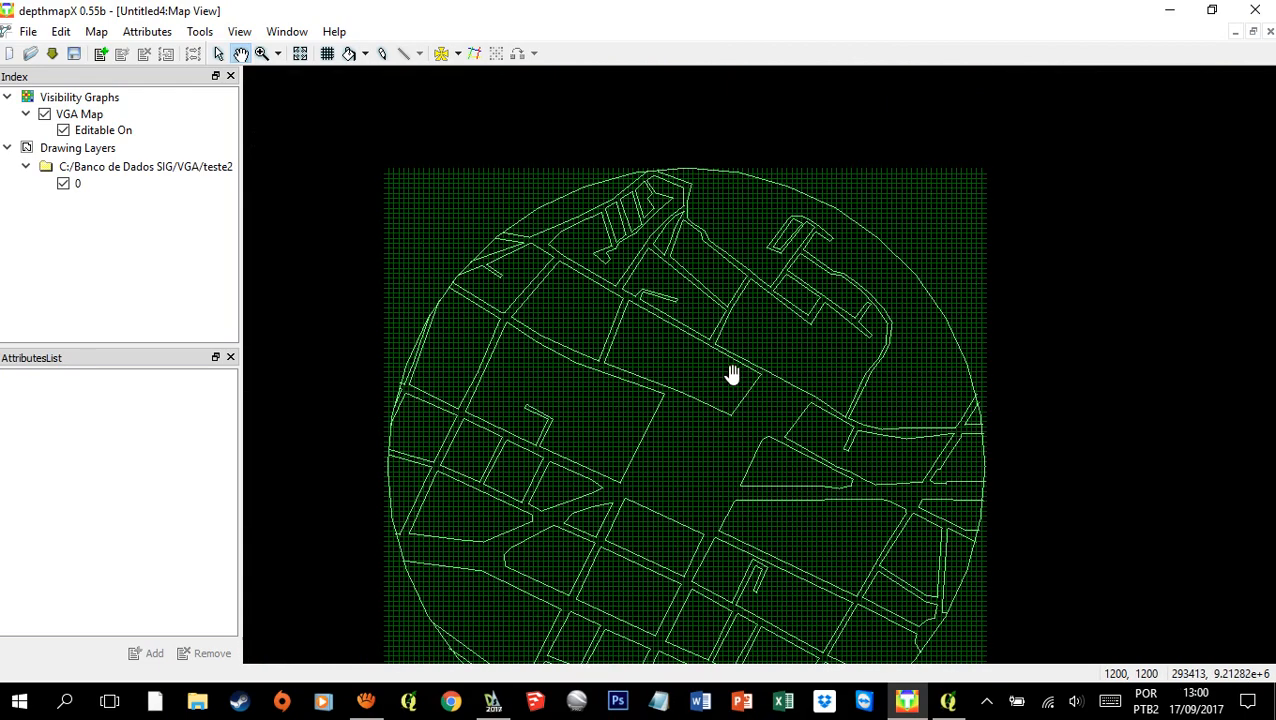
scroll(797, 250, "up", 2)
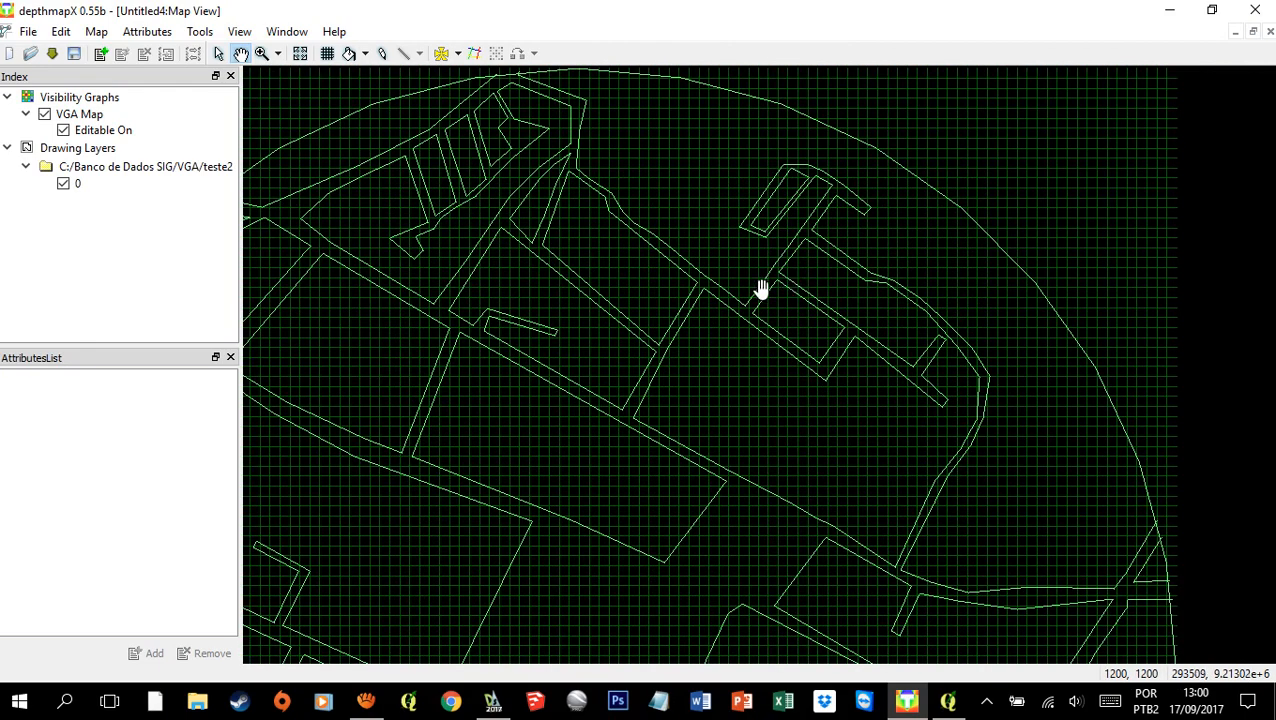
scroll(866, 372, "down", 1)
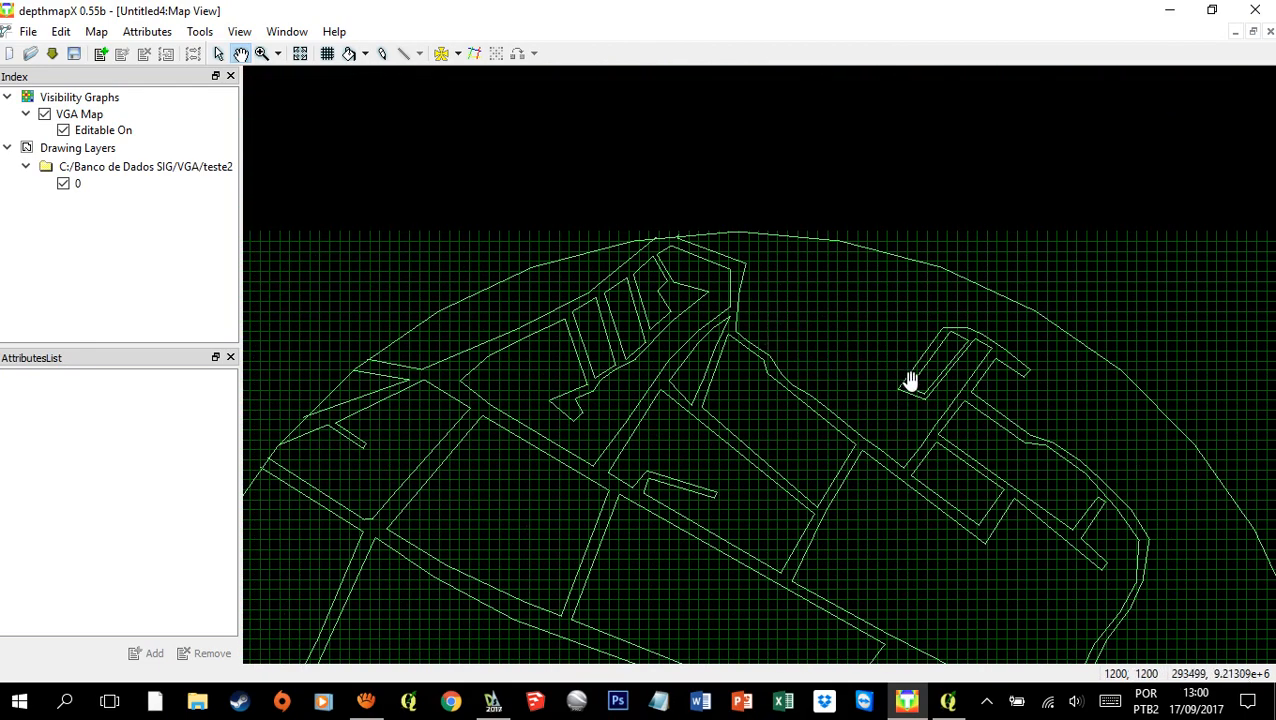
scroll(983, 339, "up", 3)
scroll(938, 355, "up", 1)
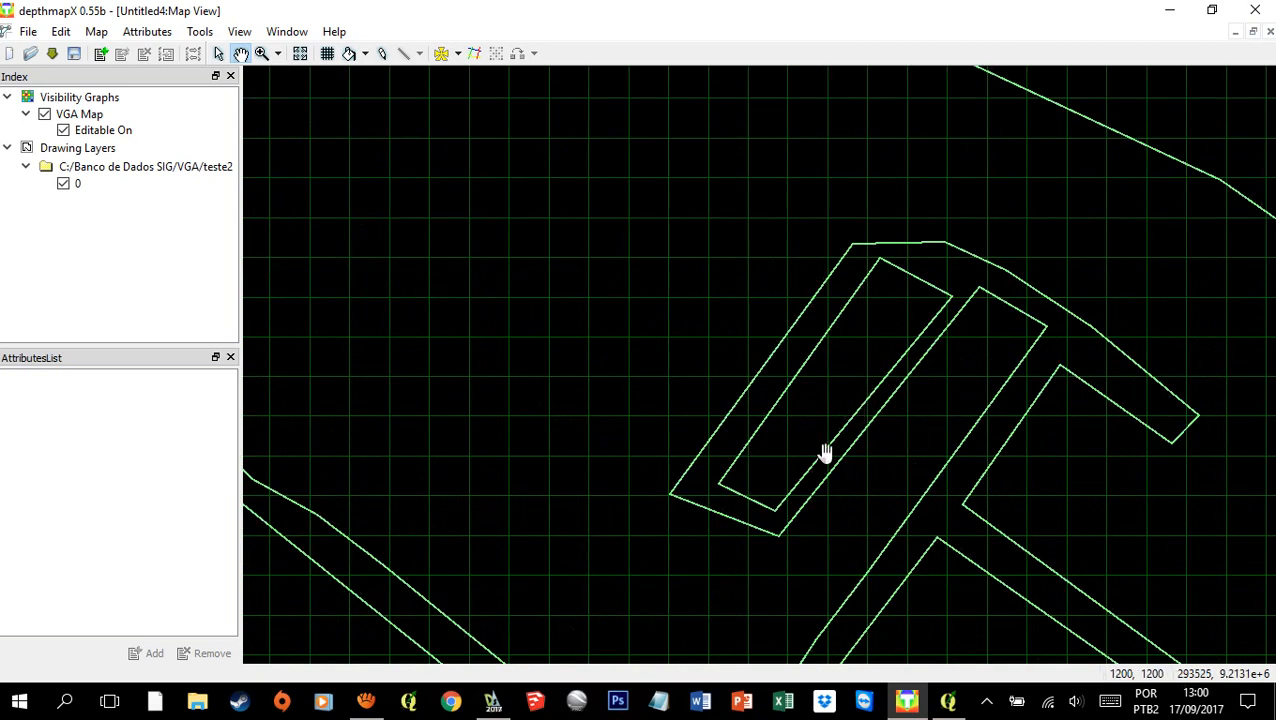
scroll(855, 424, "up", 1)
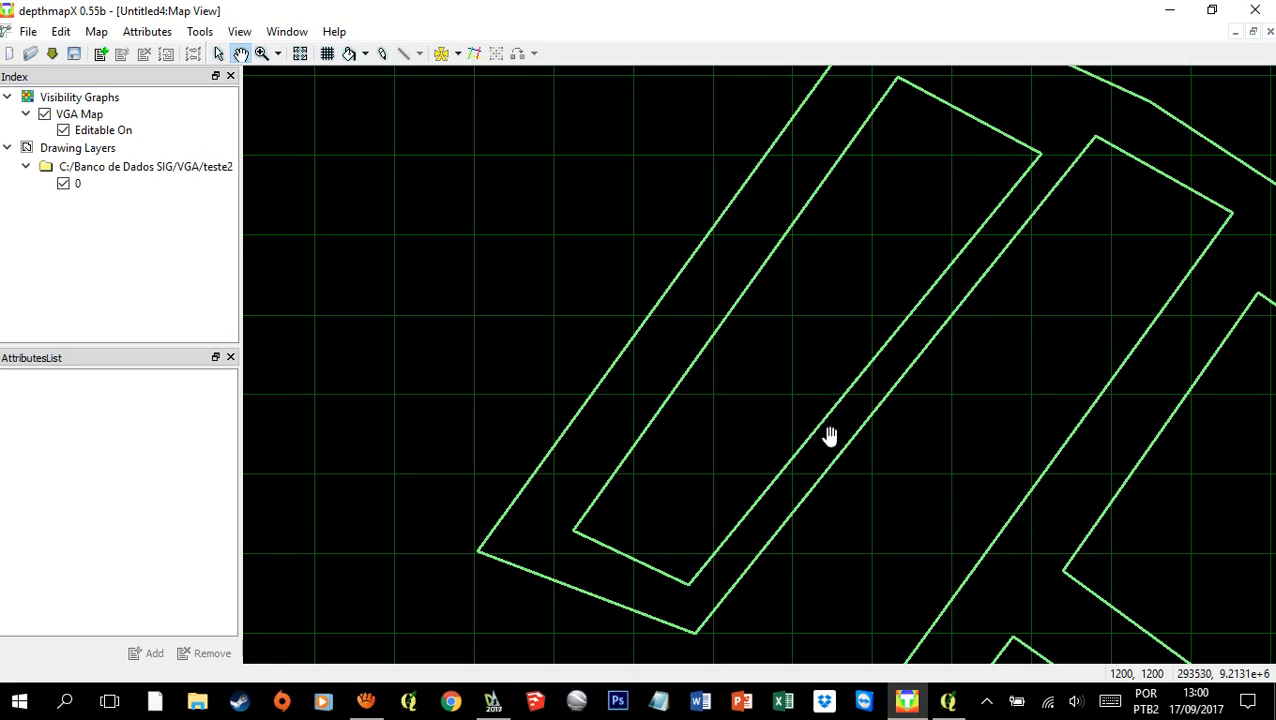
scroll(820, 425, "down", 3)
scroll(820, 425, "down", 4)
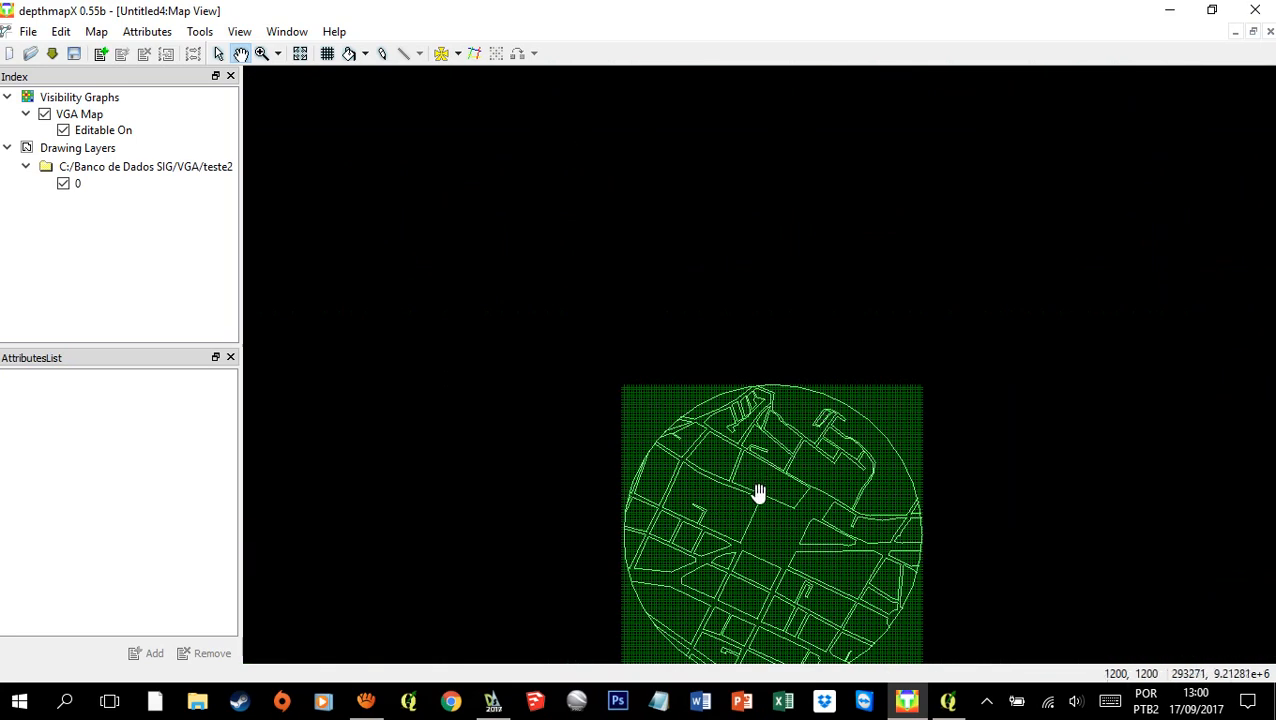
scroll(758, 492, "up", 3)
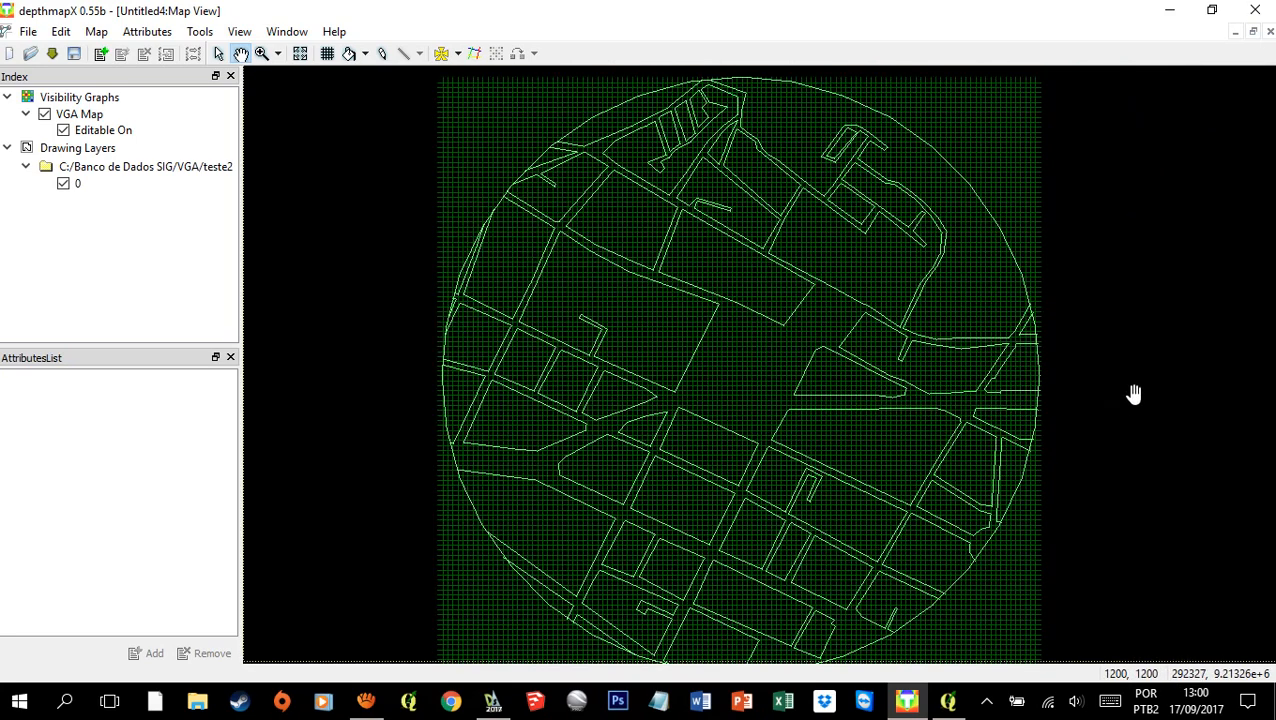
left_click_drag(1130, 398, 1111, 390)
Step: Fill the connected street space with points from the central square and hide the grid lines
left_click(301, 56)
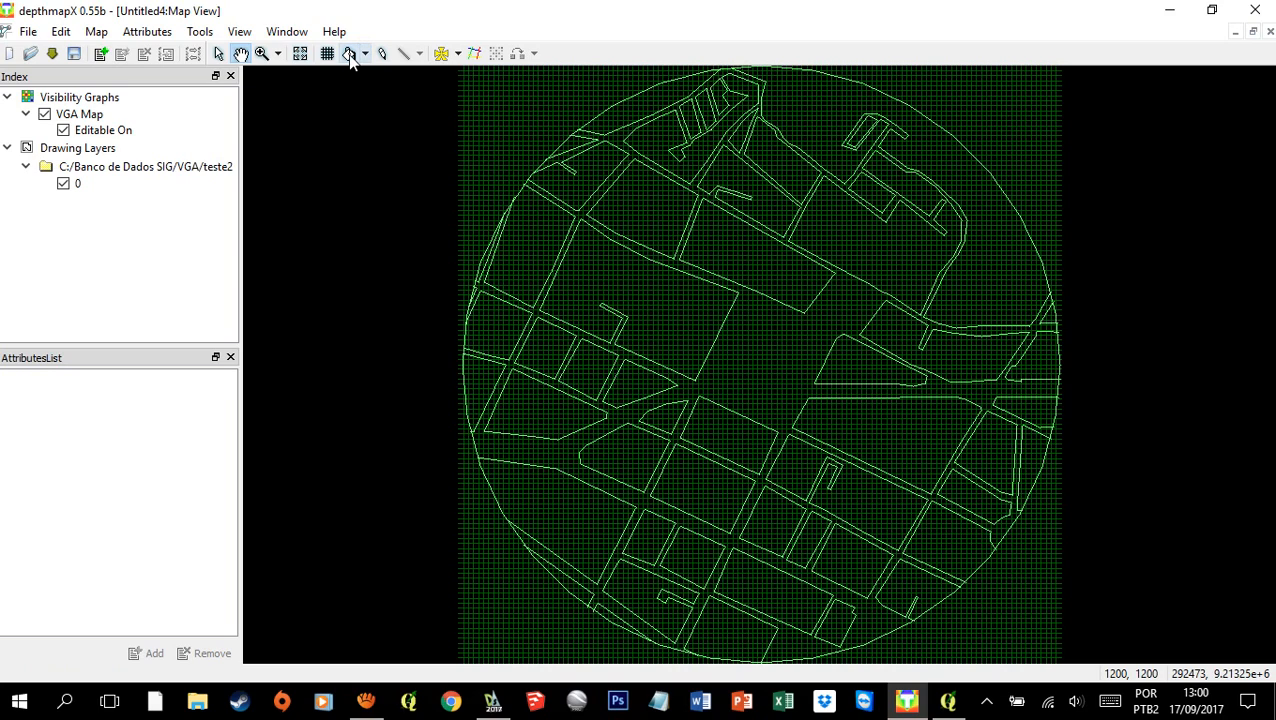
left_click(350, 56)
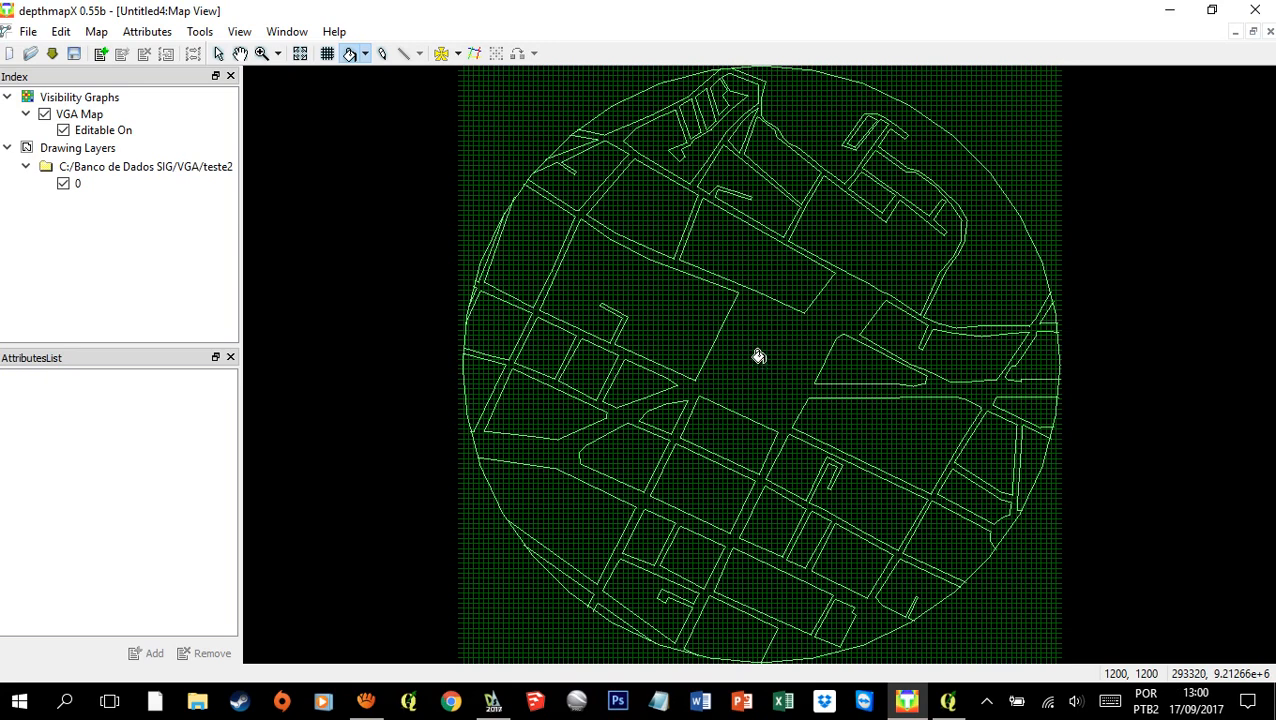
left_click(759, 357)
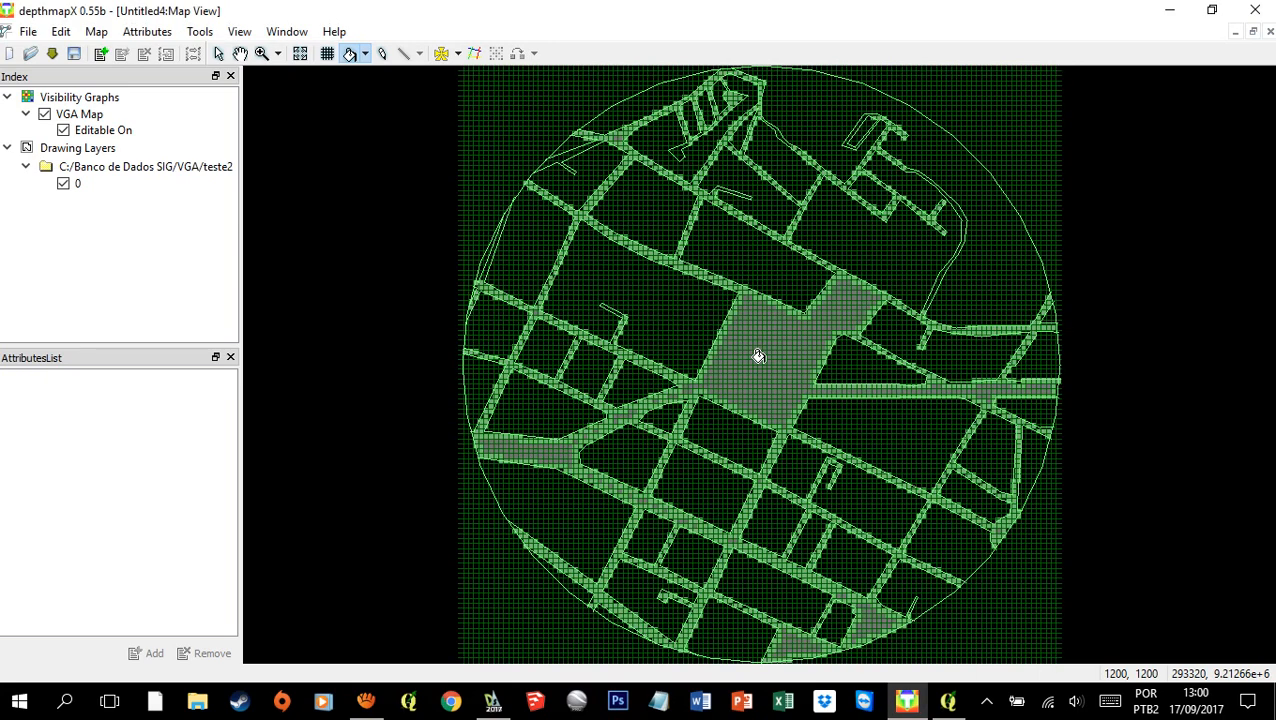
left_click(239, 35)
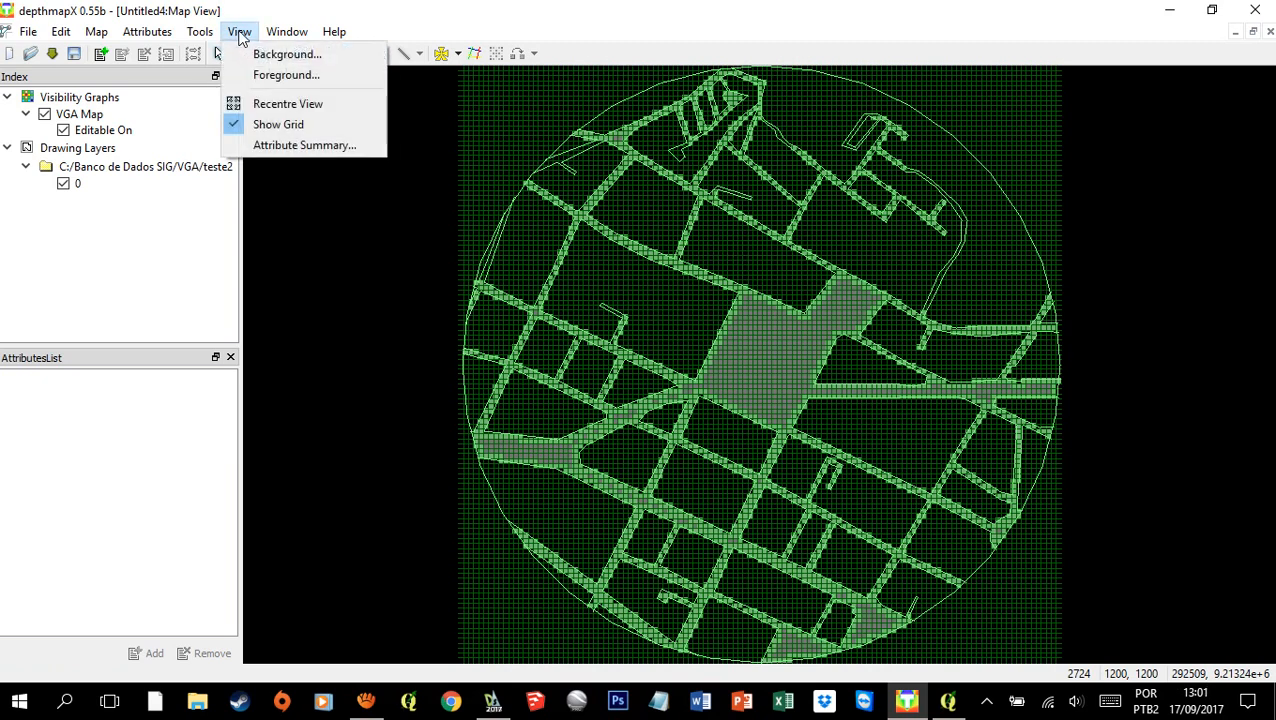
left_click(291, 124)
Step: Examine the filled cells at the central square and along the northern streets up to the northeastern lanes
left_click(241, 54)
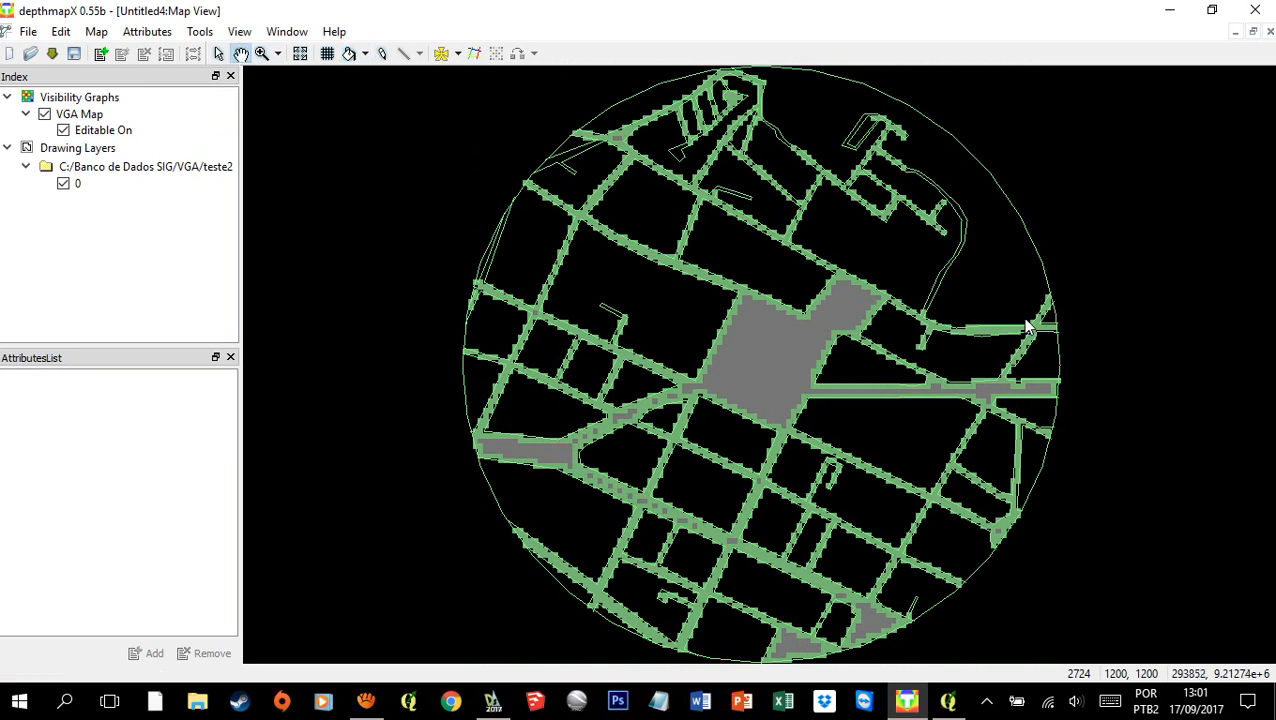
scroll(773, 353, "up", 2)
scroll(705, 414, "up", 2)
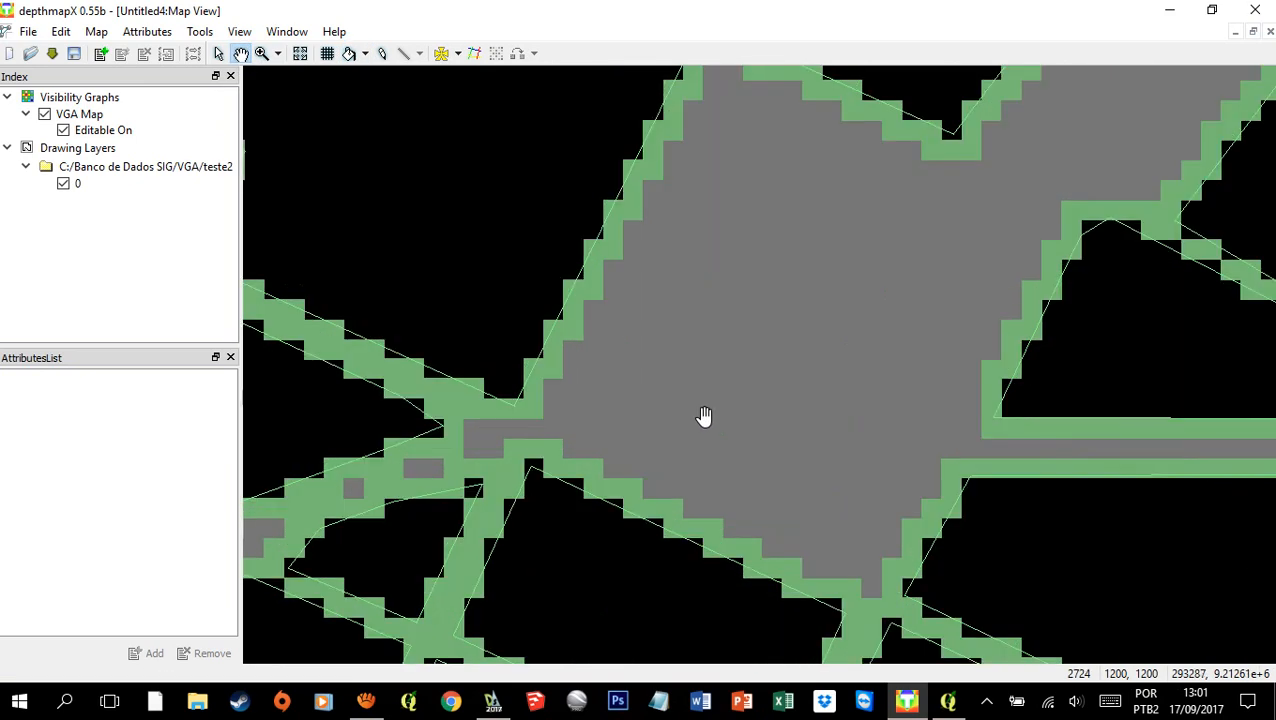
scroll(612, 460, "down", 2)
left_click_drag(697, 363, 775, 434)
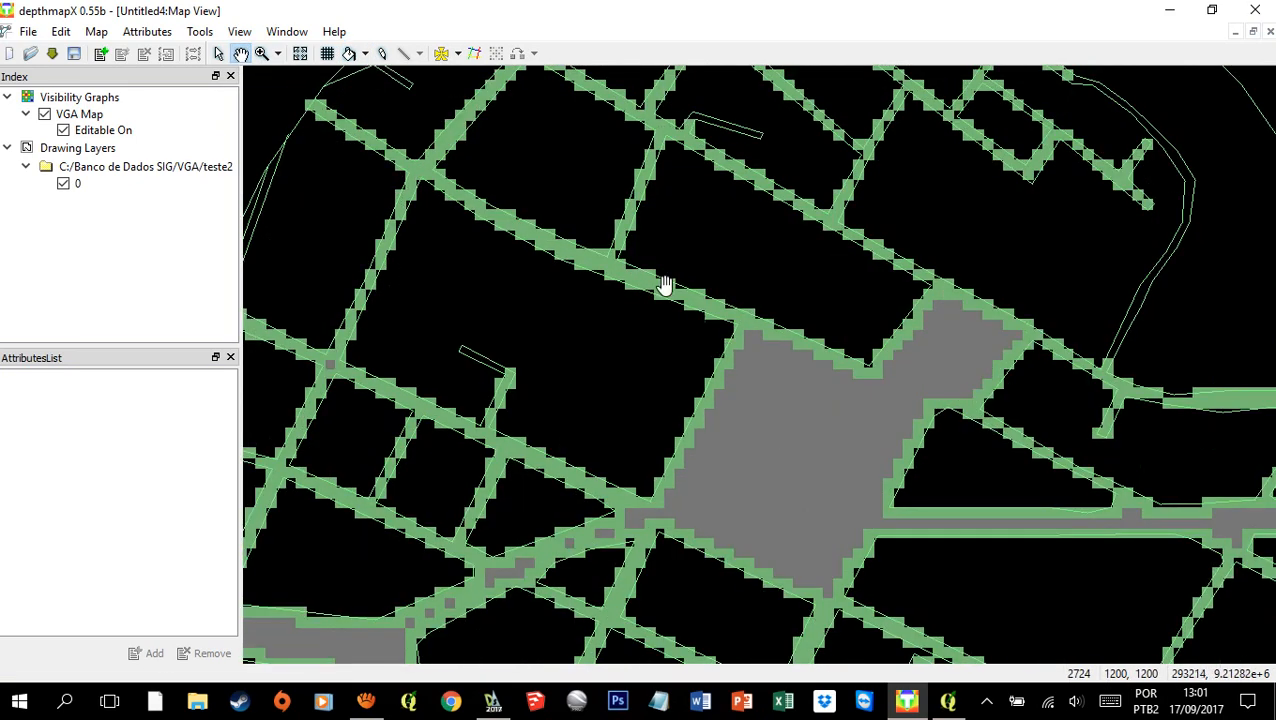
left_click_drag(456, 205, 634, 326)
scroll(728, 158, "up", 1)
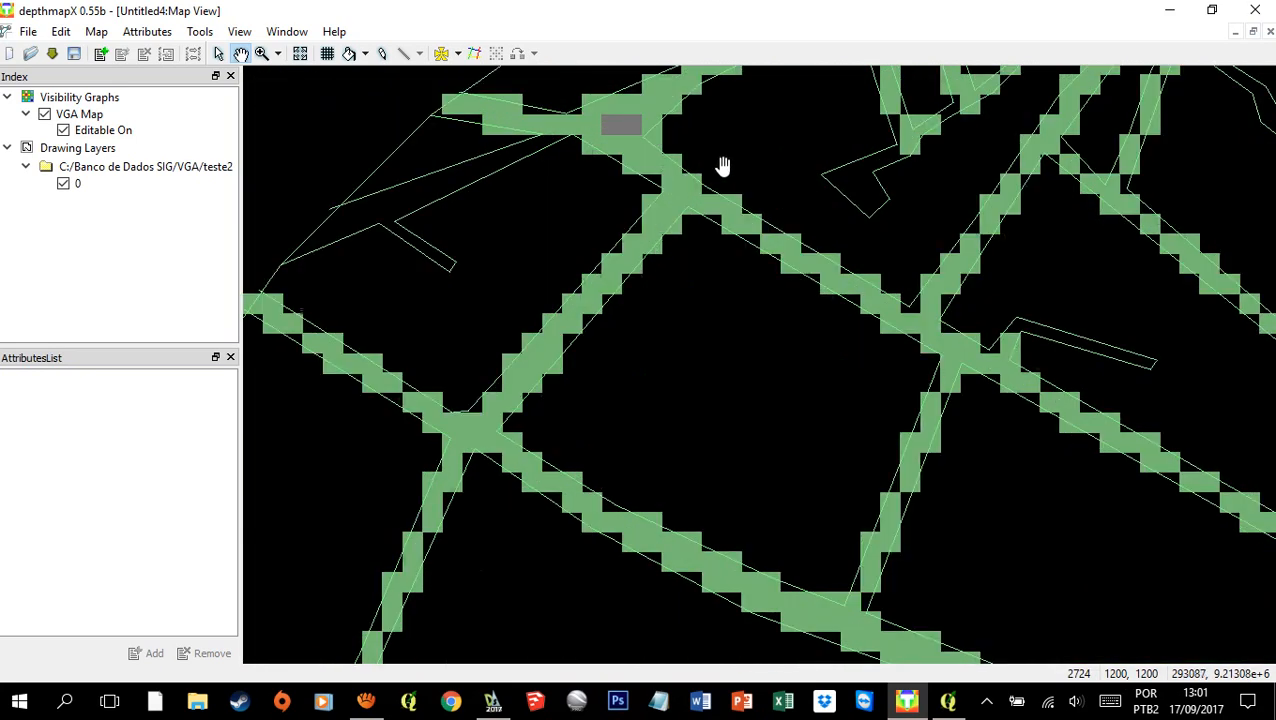
left_click_drag(683, 182, 683, 313)
left_click_drag(742, 210, 644, 330)
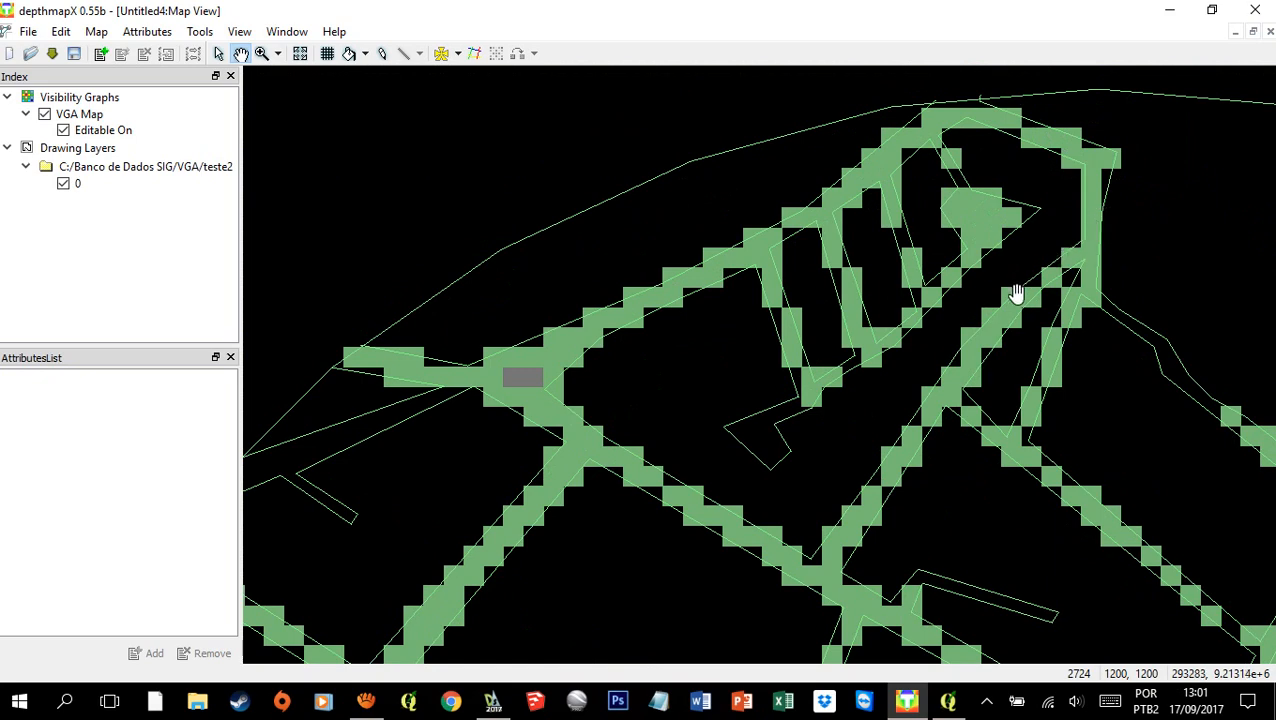
left_click_drag(715, 506, 533, 376)
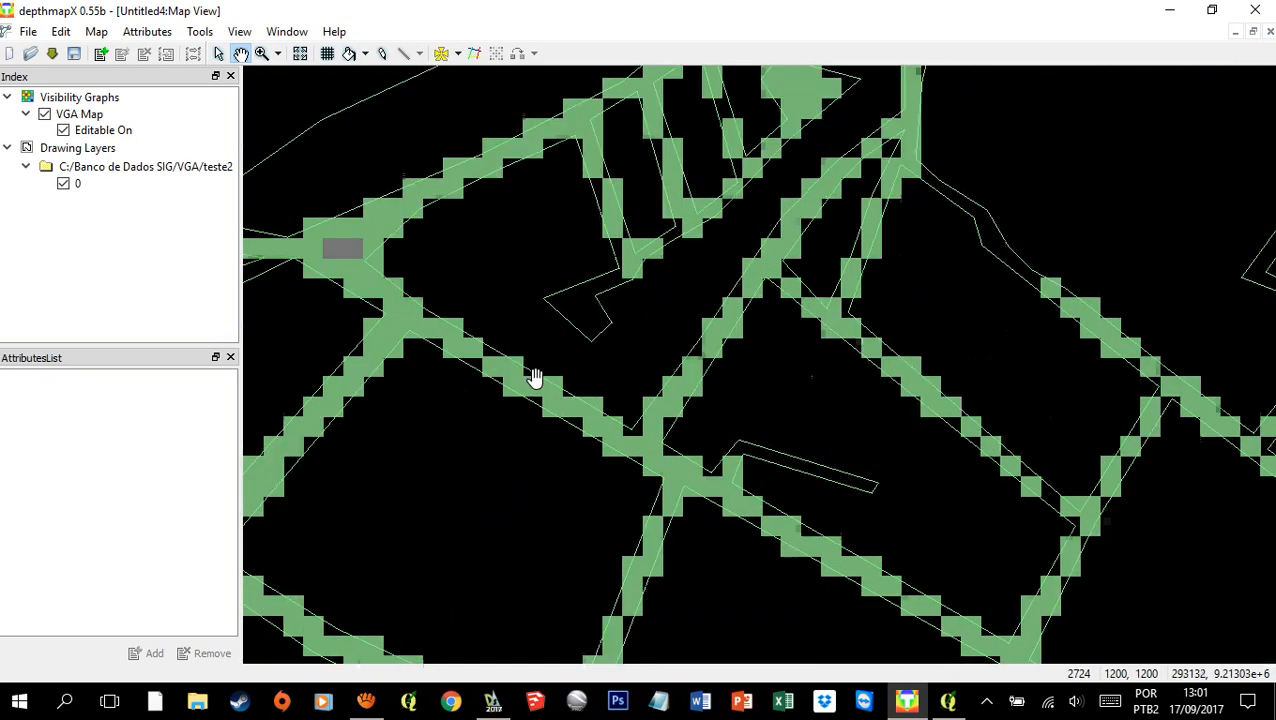
left_click_drag(894, 459, 723, 437)
left_click_drag(990, 229, 843, 362)
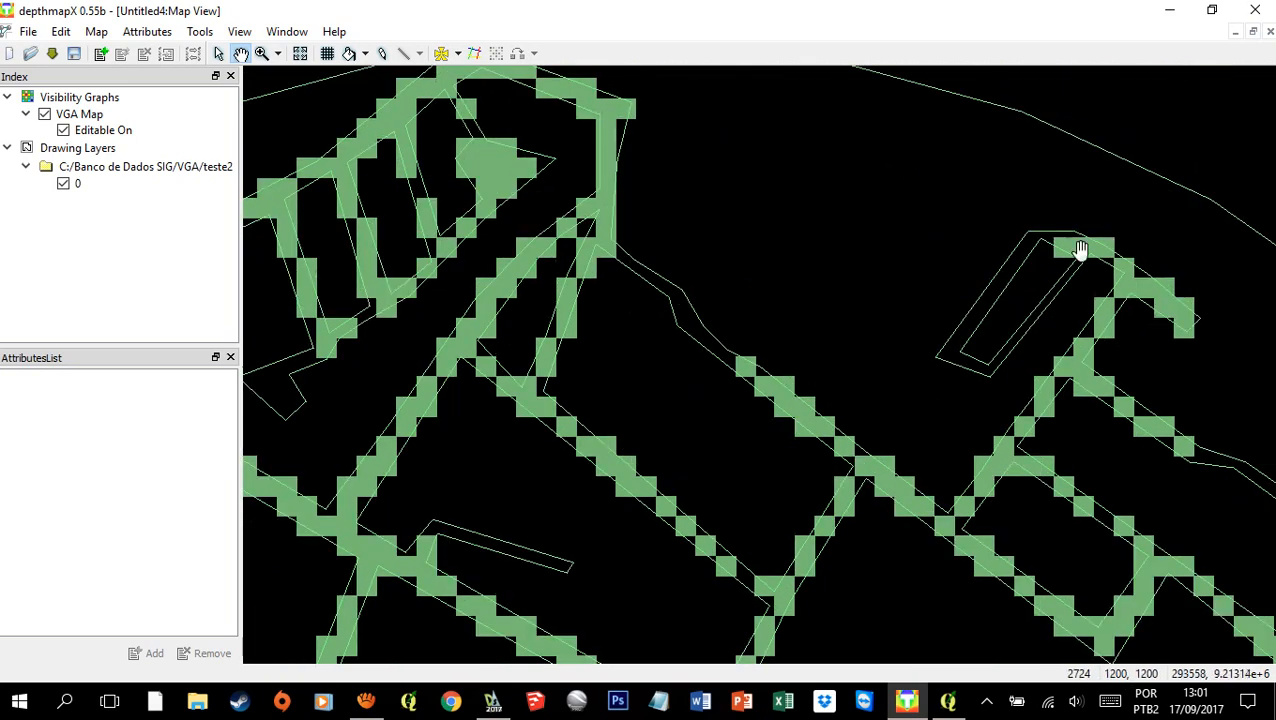
scroll(1090, 240, "up", 1)
scroll(781, 409, "down", 2)
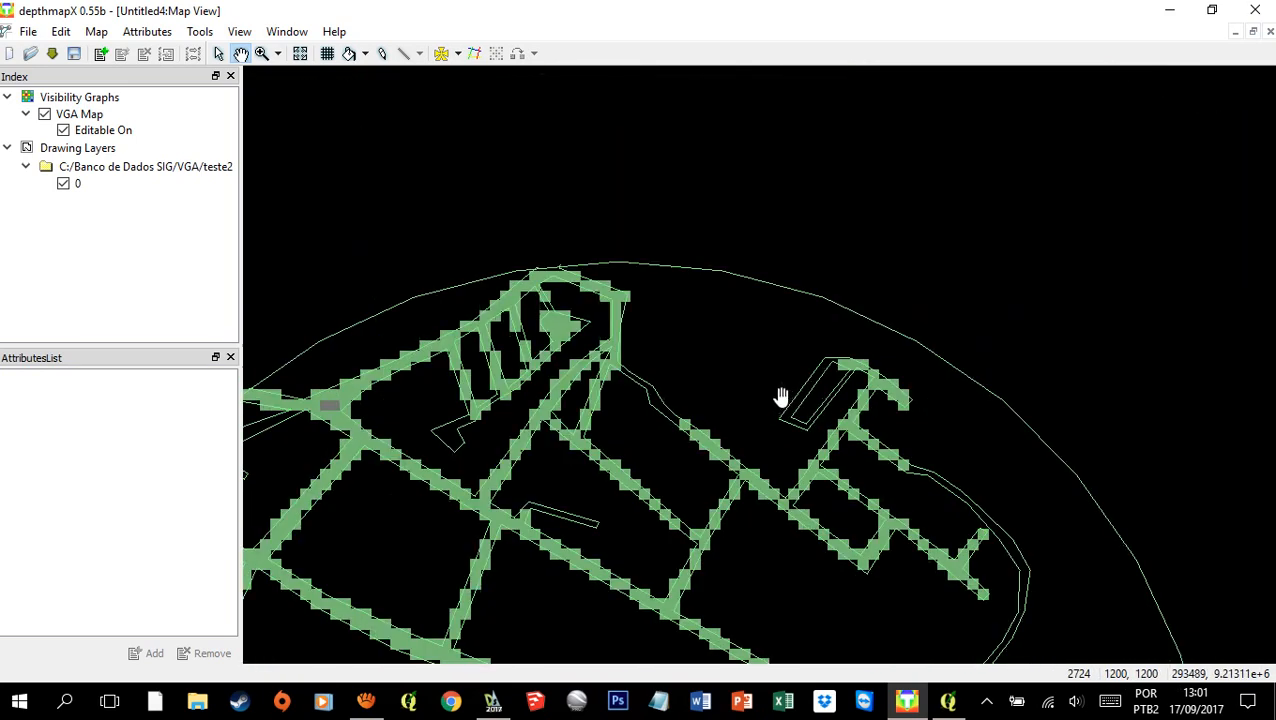
Step: Examine the filled cells along the southwestern and western streets and across the whole circular plan
left_click_drag(817, 478, 823, 333)
scroll(810, 320, "up", 1)
left_click_drag(882, 446, 870, 210)
left_click_drag(844, 429, 984, 222)
left_click_drag(601, 315, 893, 360)
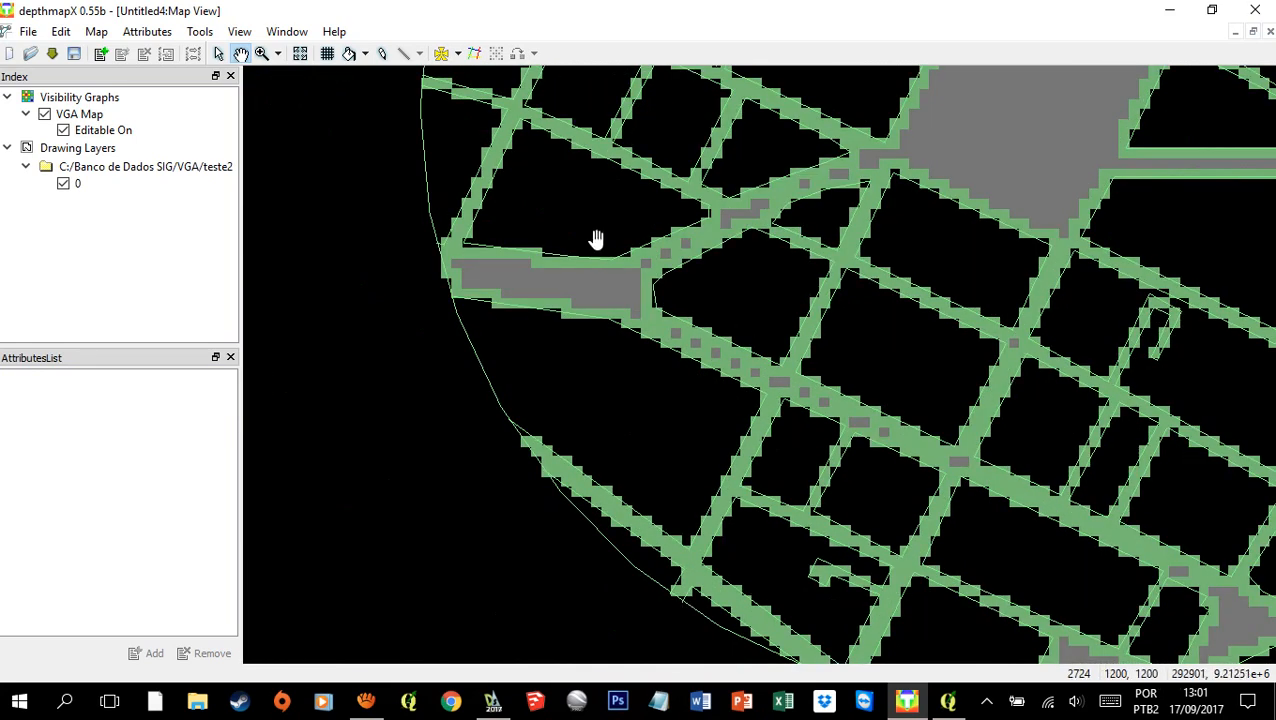
left_click_drag(595, 239, 595, 362)
left_click_drag(795, 240, 770, 365)
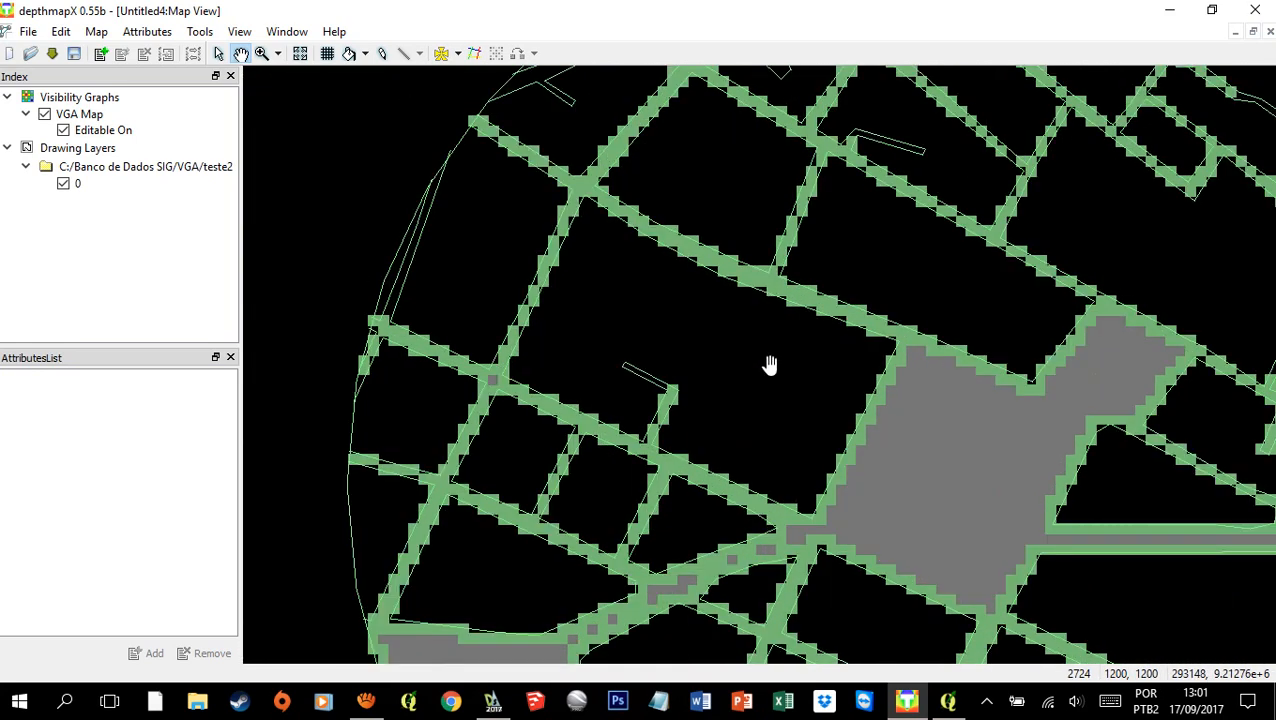
scroll(720, 347, "down", 3)
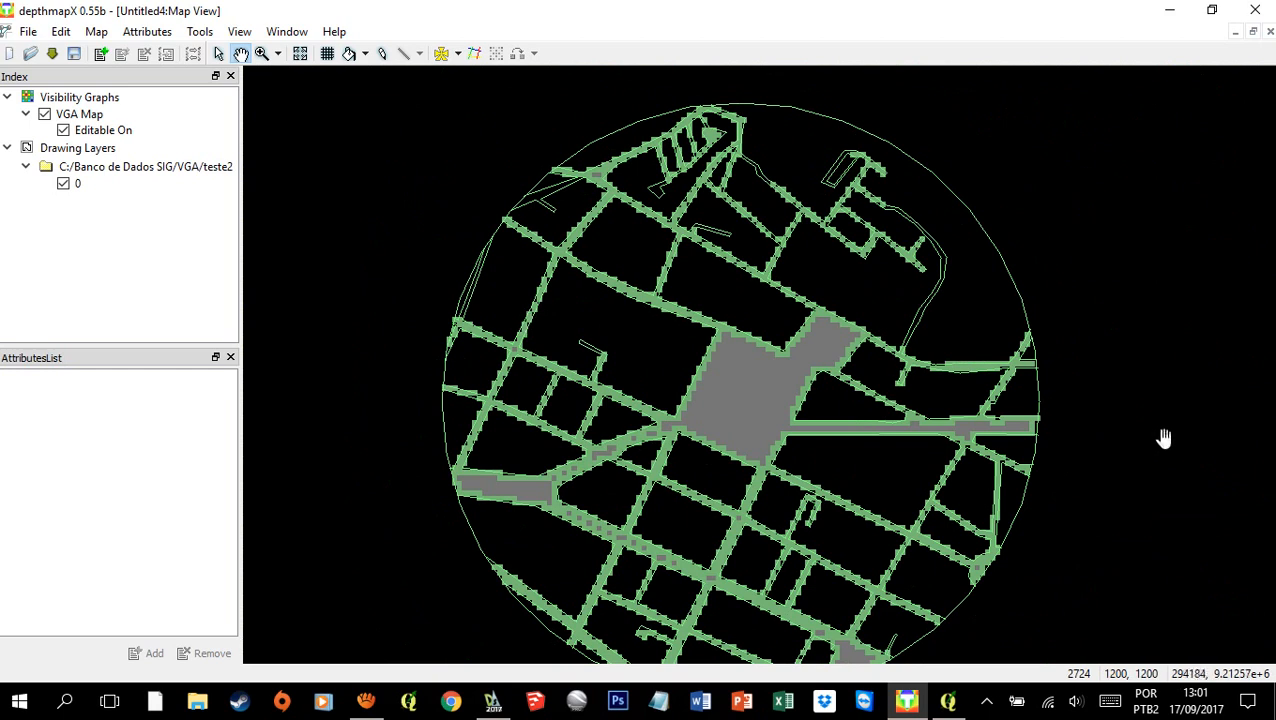
left_click_drag(1162, 436, 1163, 414)
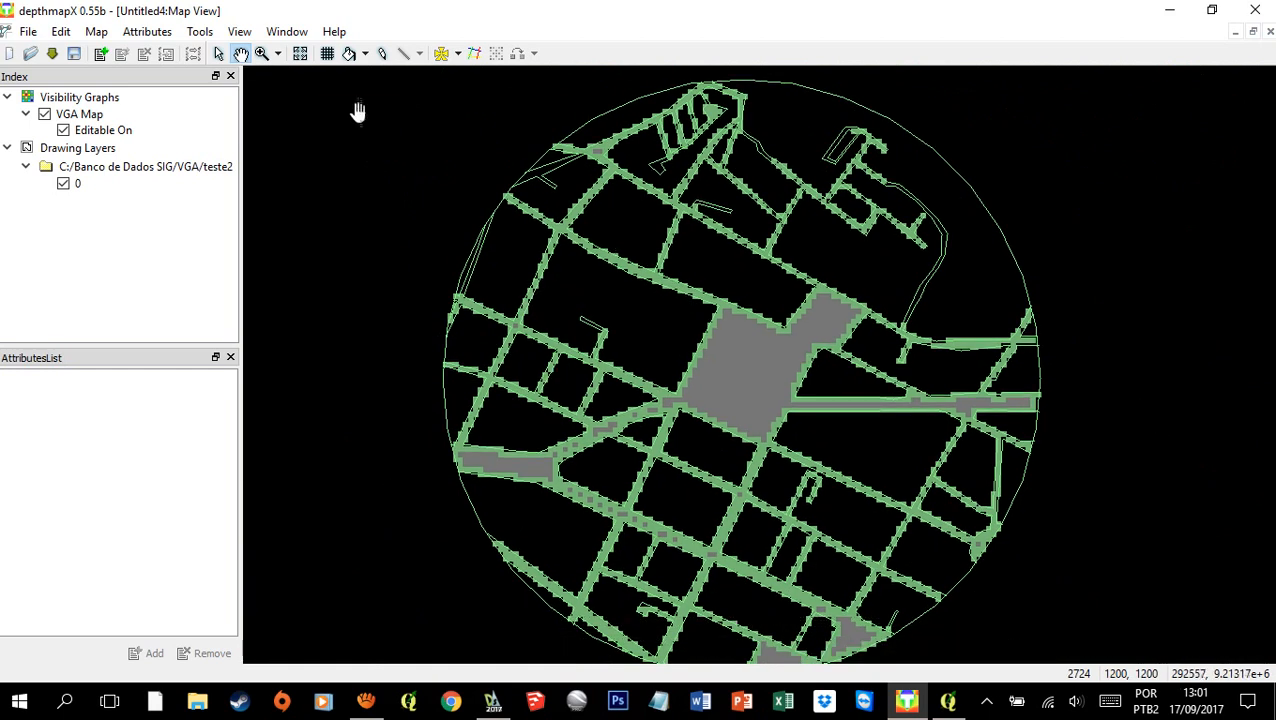
Step: Clear the existing points, reset the grid to 5.000 spacing and inspect its cells around the square and northeastern lanes
left_click(326, 53)
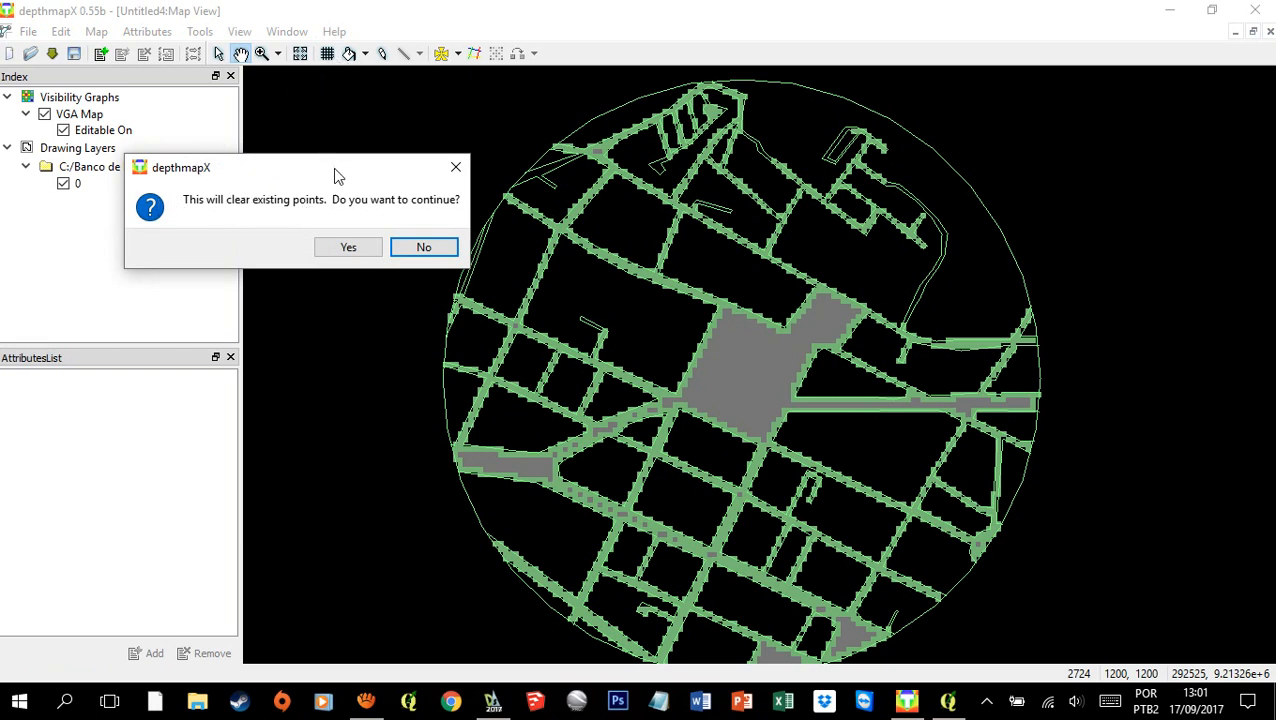
left_click(341, 248)
double_click(686, 324)
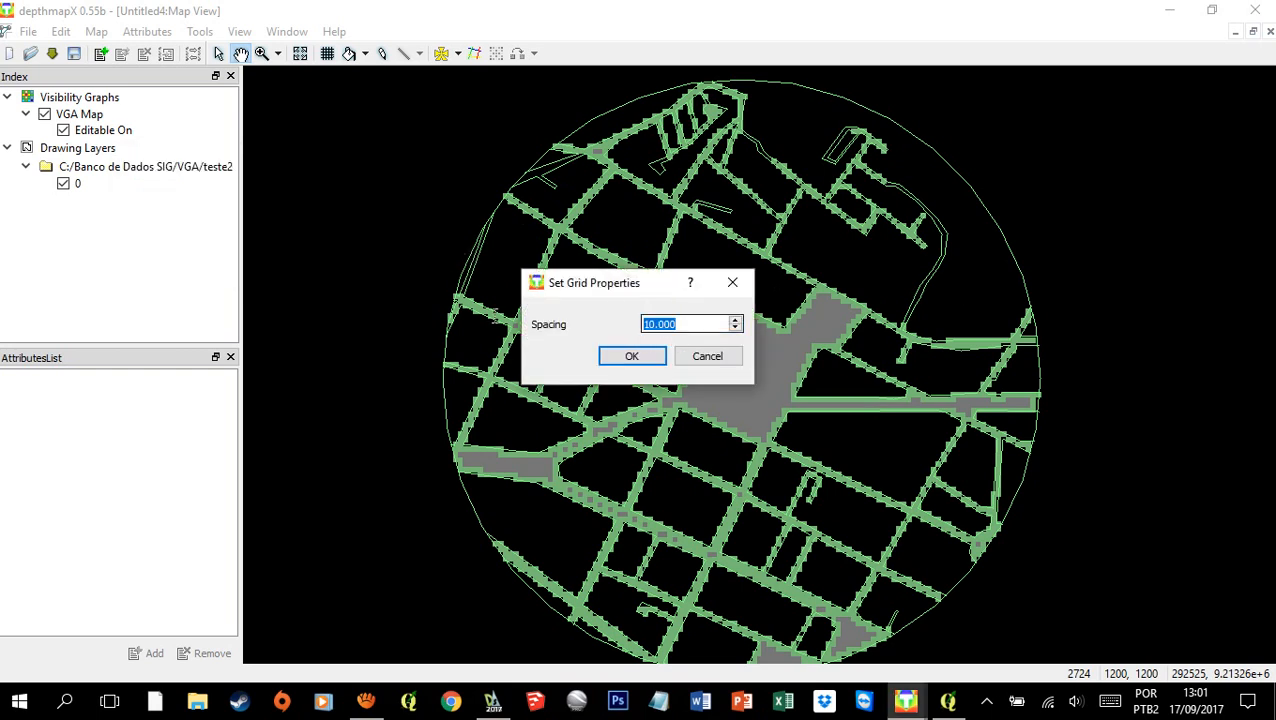
type("5")
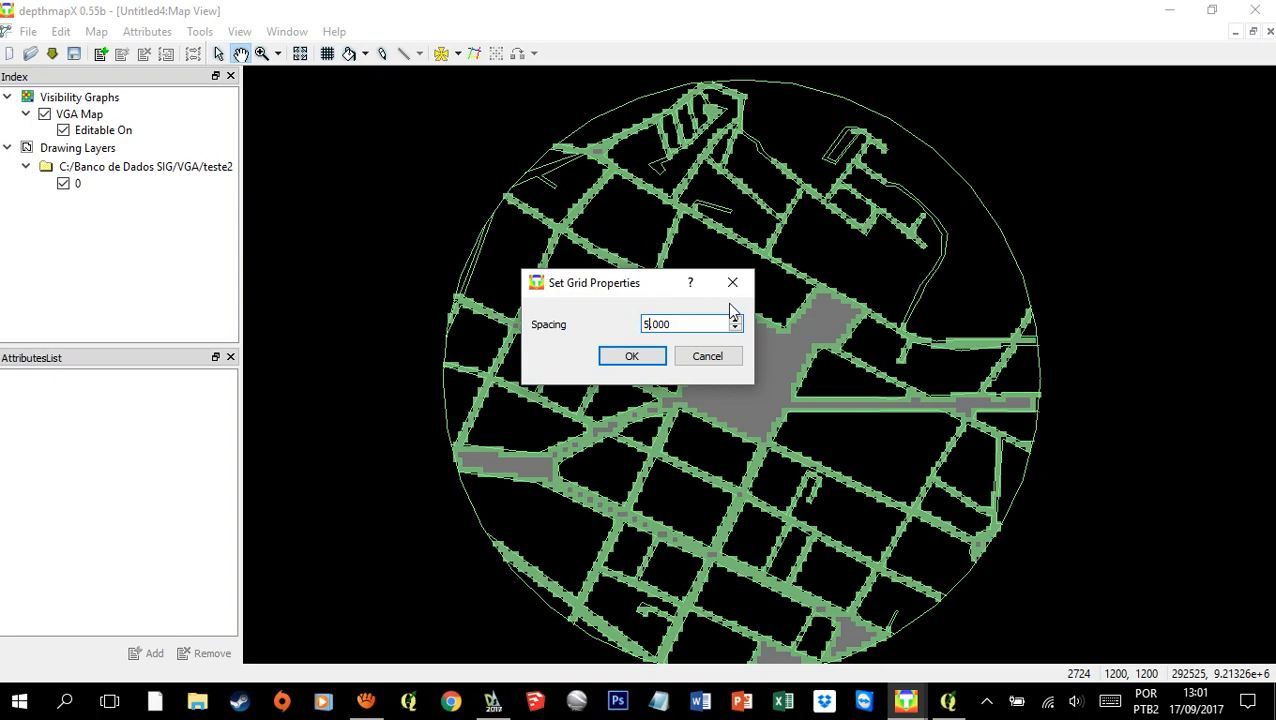
left_click(632, 357)
scroll(783, 376, "up", 5)
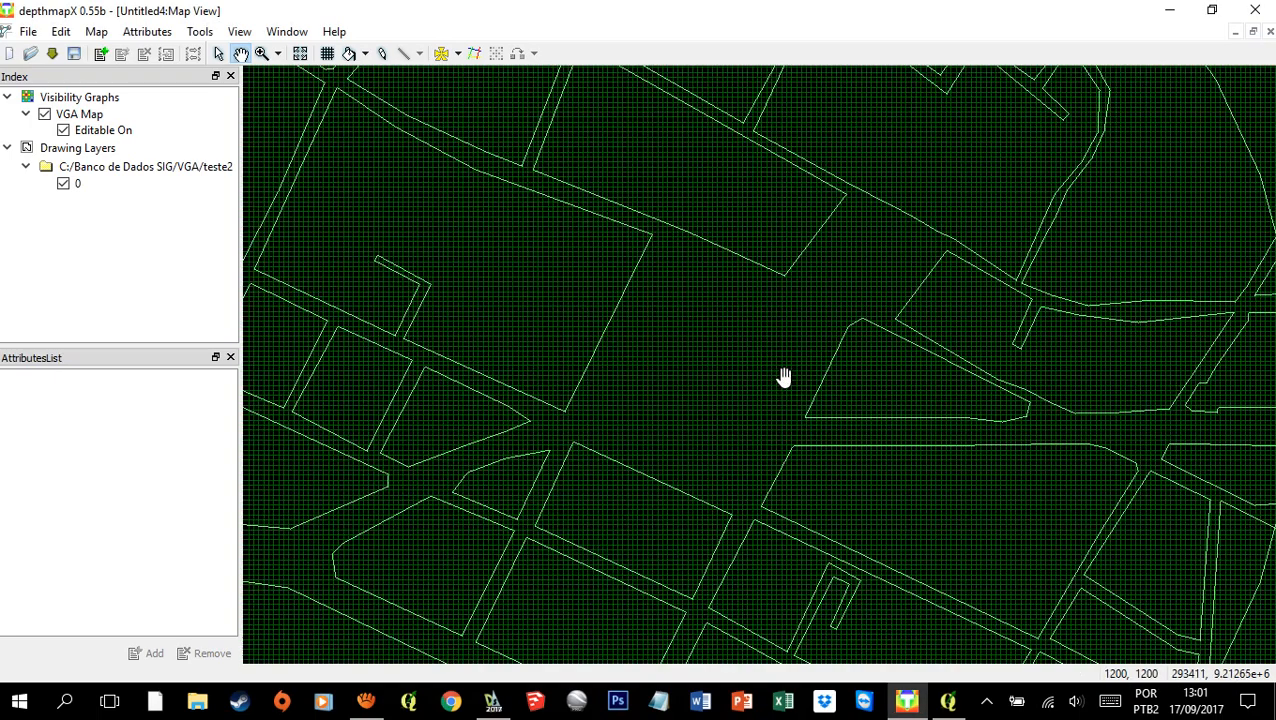
scroll(726, 360, "down", 5)
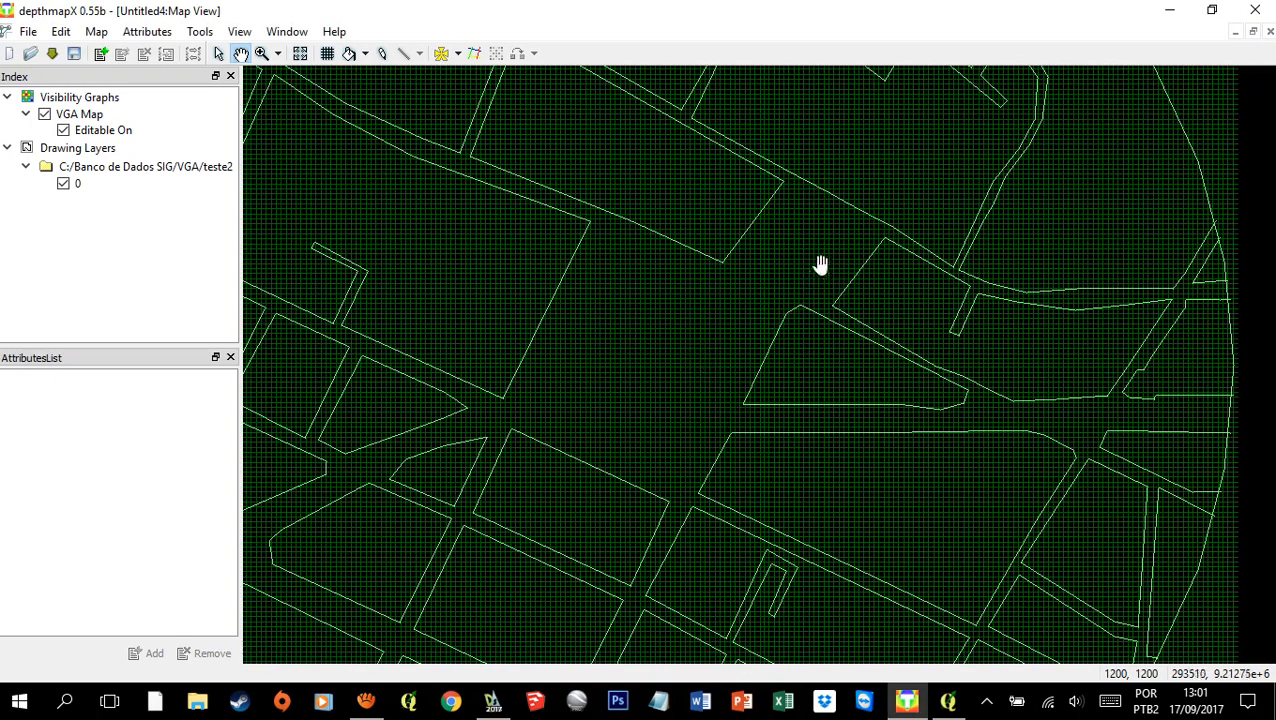
scroll(730, 320, "up", 3)
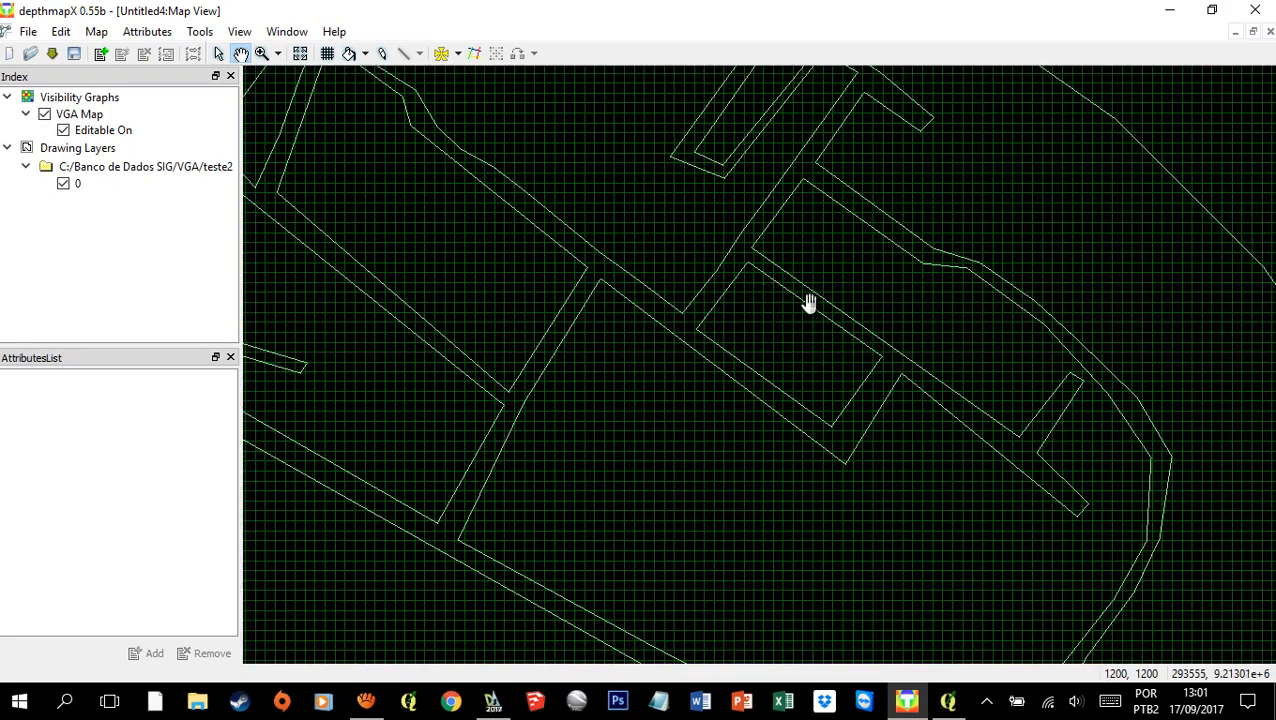
scroll(900, 370, "down", 6)
left_click_drag(866, 451, 800, 344)
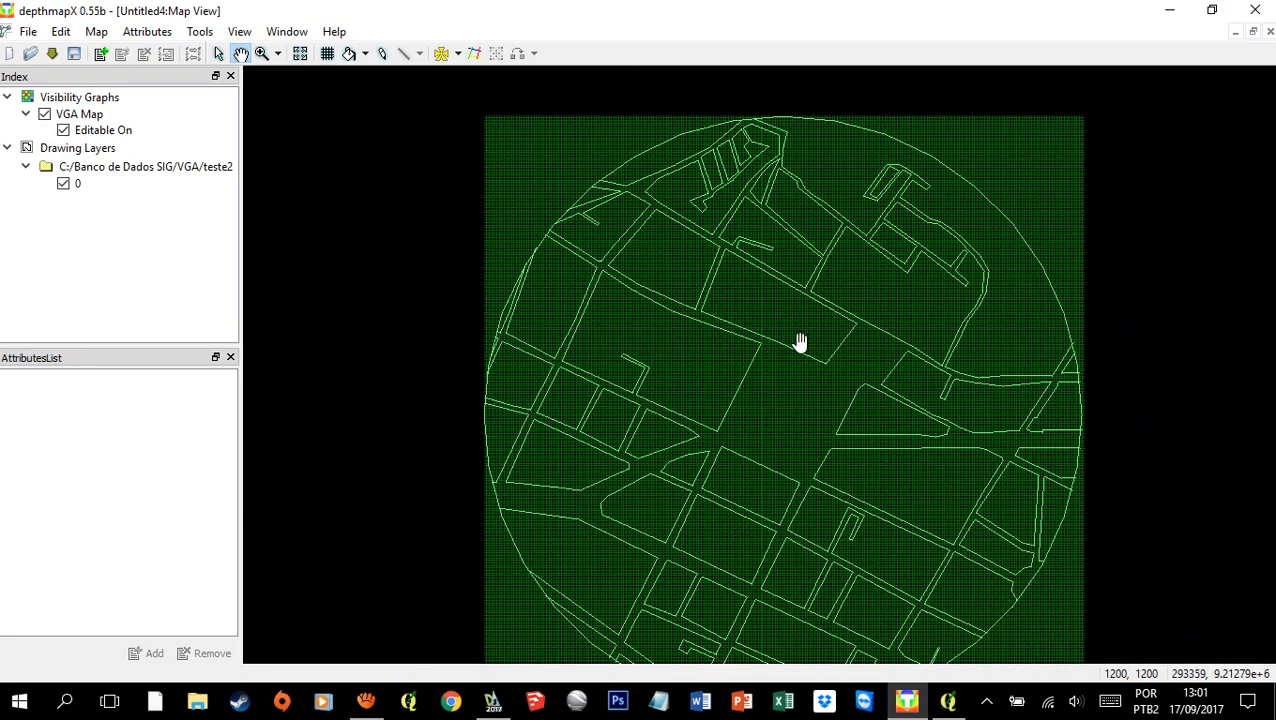
Step: Fill the street space of the 5.000 grid with points from the central square and hide the grid lines
left_click(349, 53)
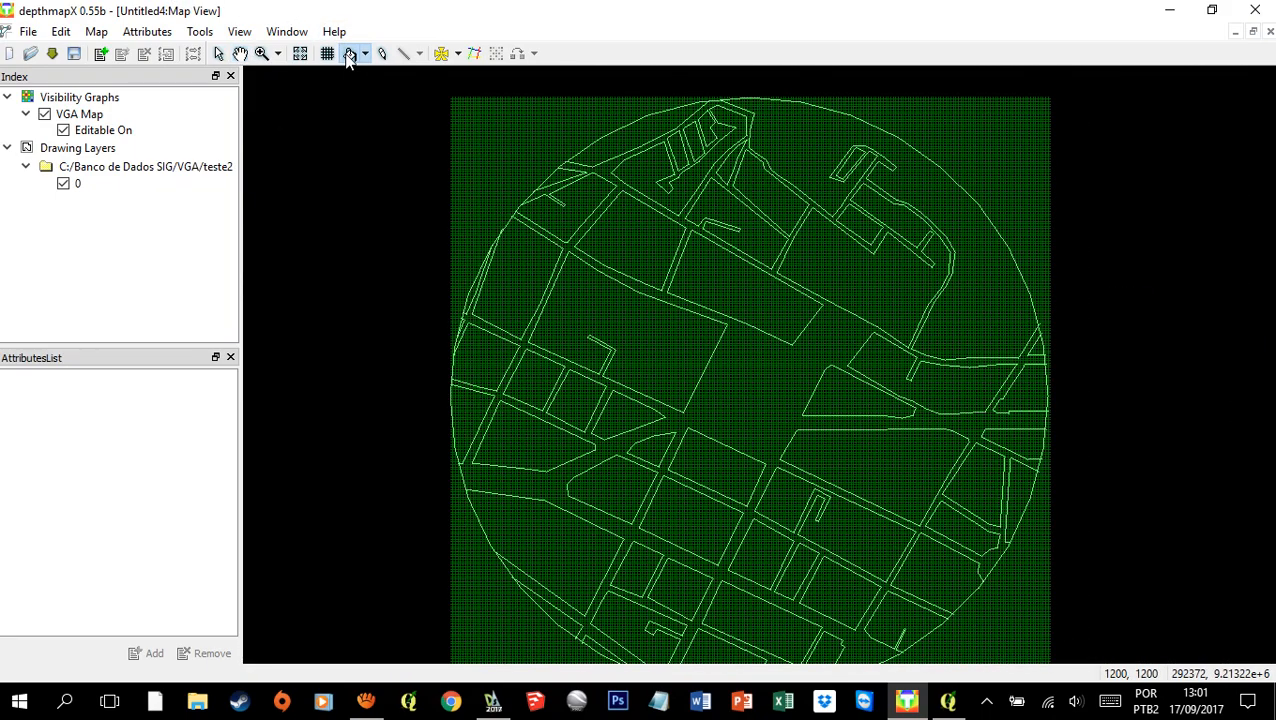
left_click(739, 389)
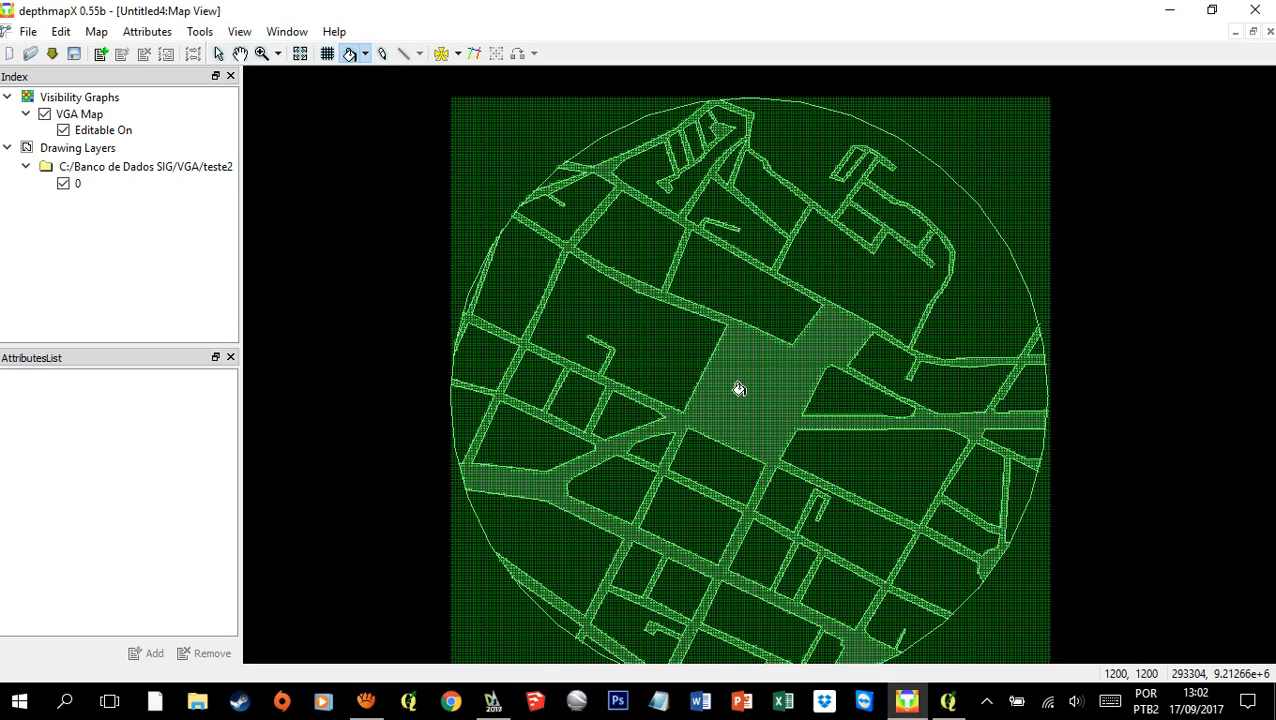
left_click(239, 36)
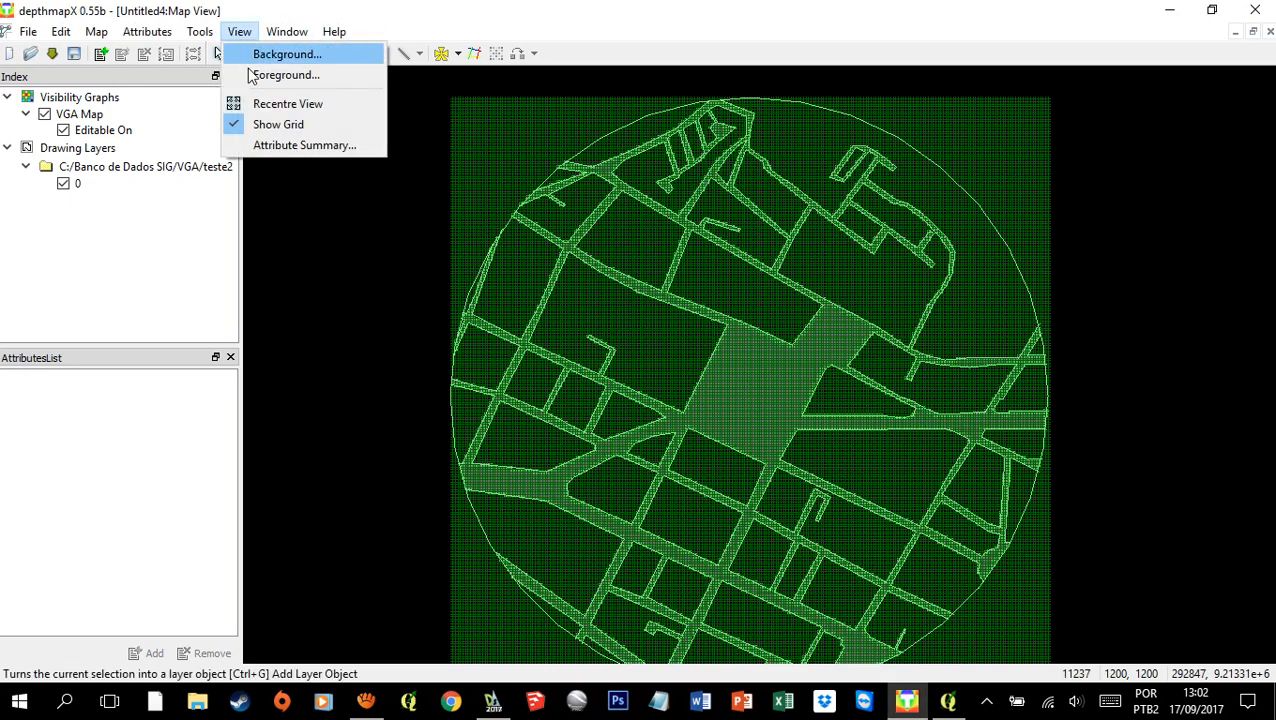
left_click(278, 124)
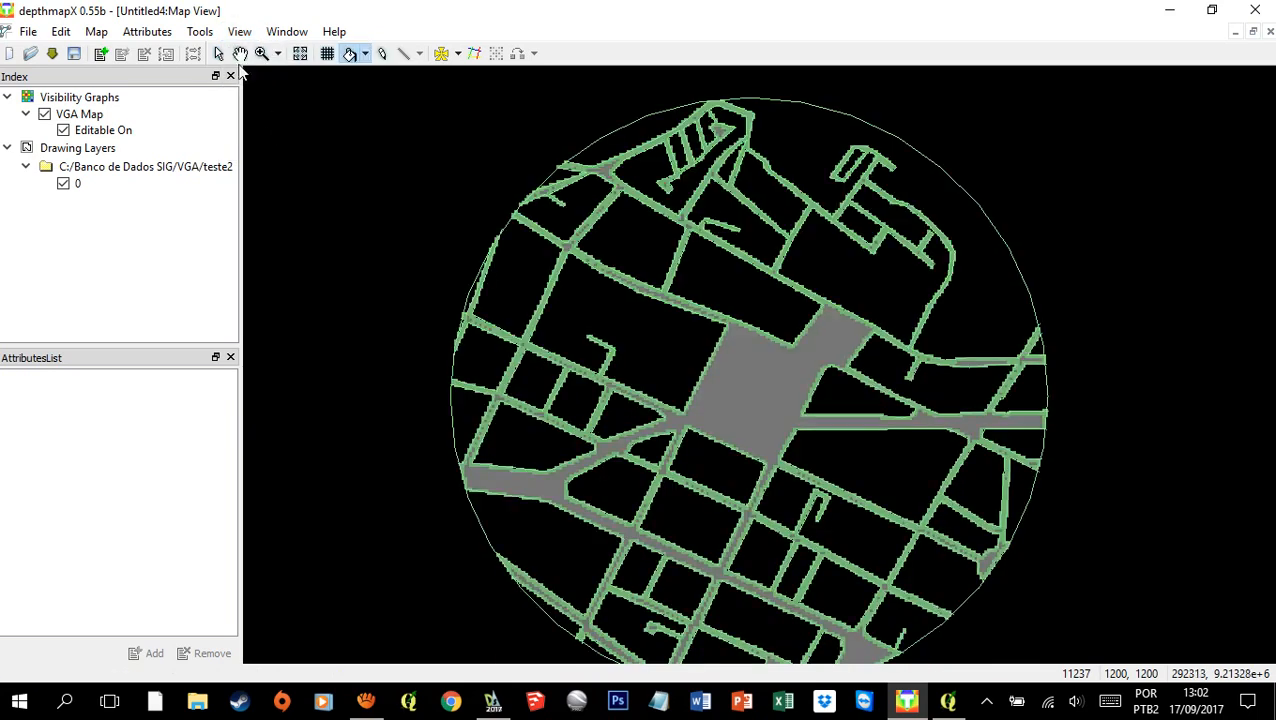
Step: Examine the filled cells along the northeastern lanes, the northern tip and the northwestern streets
left_click(241, 53)
scroll(972, 256, "up", 5)
left_click_drag(772, 196, 842, 341)
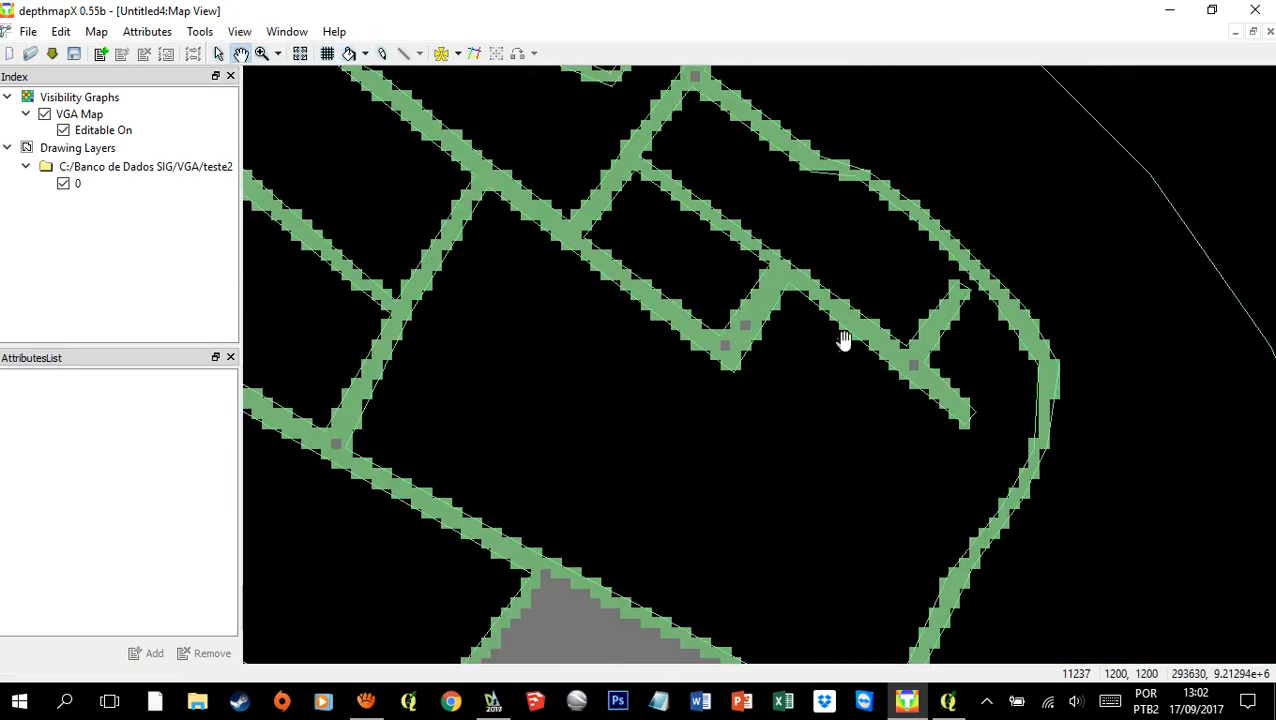
left_click_drag(845, 217, 974, 365)
left_click_drag(833, 256, 942, 374)
left_click_drag(558, 236, 994, 362)
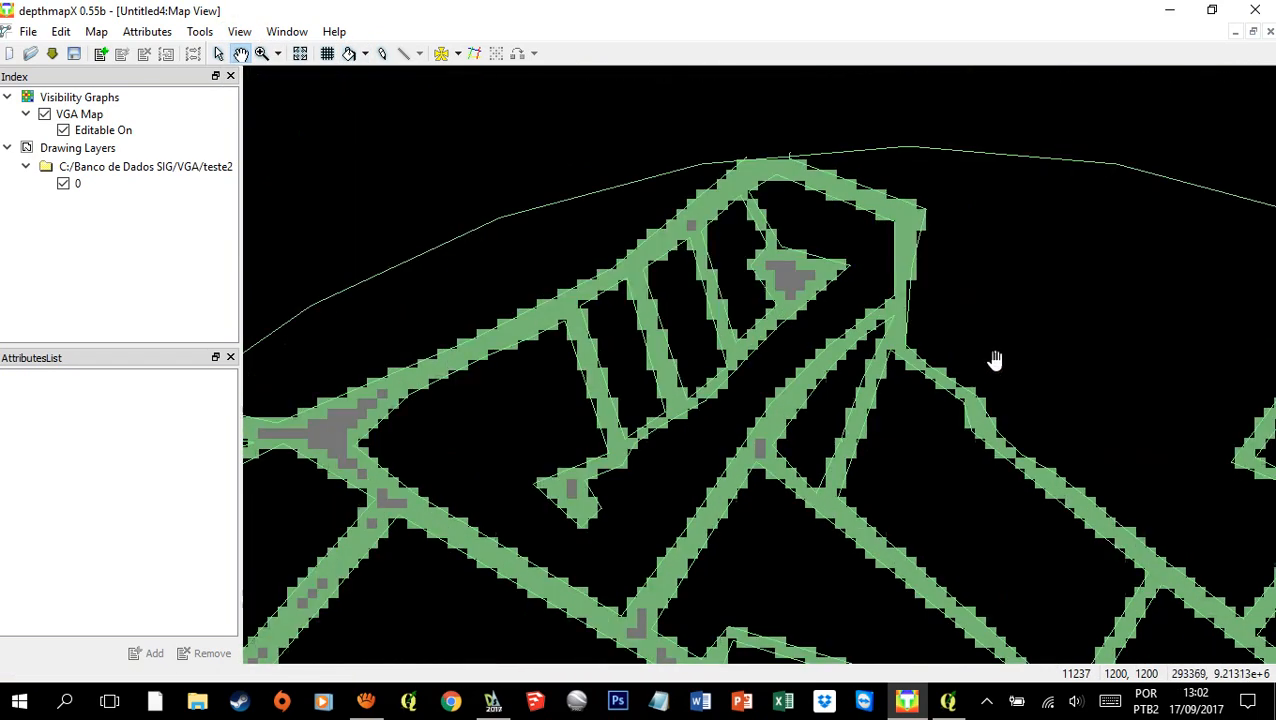
left_click_drag(478, 359, 694, 260)
left_click_drag(548, 575, 681, 404)
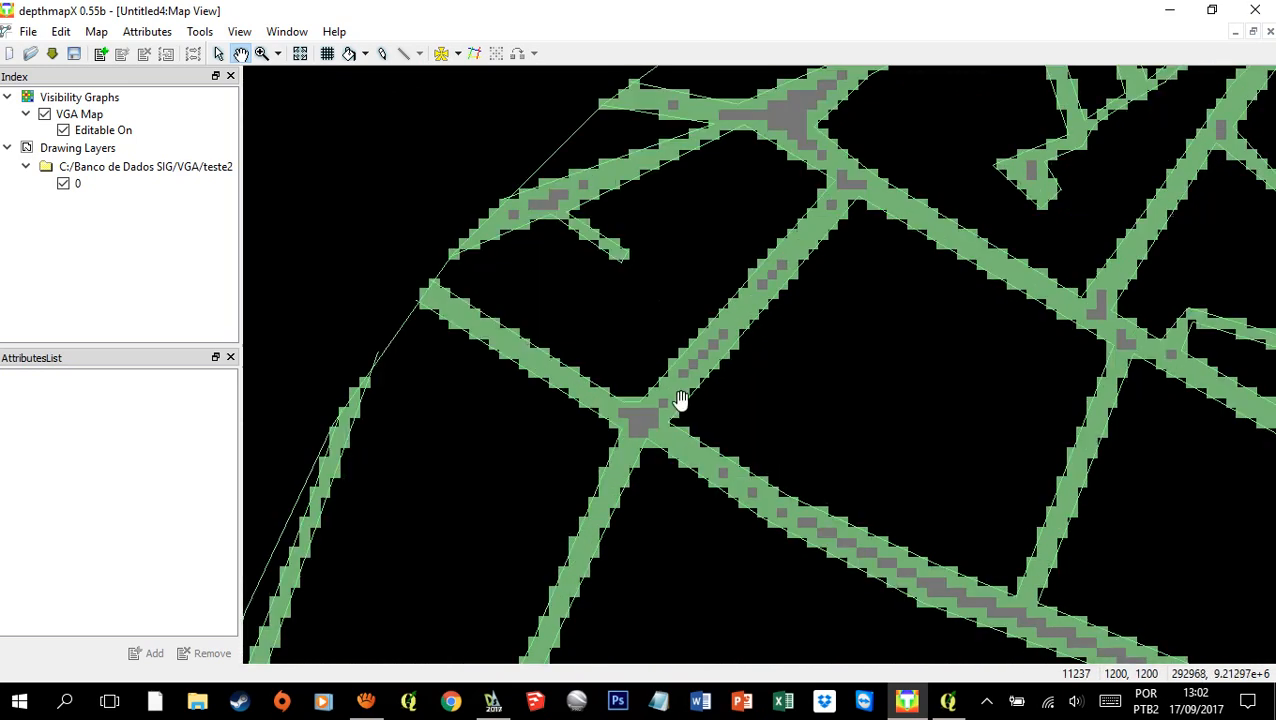
Step: Examine the filled cells along the southwestern and southeastern streets, around the square and across the whole circular plan
left_click_drag(906, 506, 852, 287)
left_click_drag(830, 471, 894, 287)
left_click_drag(711, 422, 887, 256)
left_click_drag(779, 391, 890, 237)
left_click_drag(945, 392, 550, 308)
left_click_drag(1023, 458, 722, 272)
left_click_drag(991, 438, 713, 272)
left_click_drag(983, 413, 625, 206)
left_click_drag(847, 297, 743, 515)
left_click_drag(865, 296, 829, 507)
left_click_drag(886, 226, 909, 411)
scroll(965, 415, "down", 2)
left_click_drag(774, 304, 783, 413)
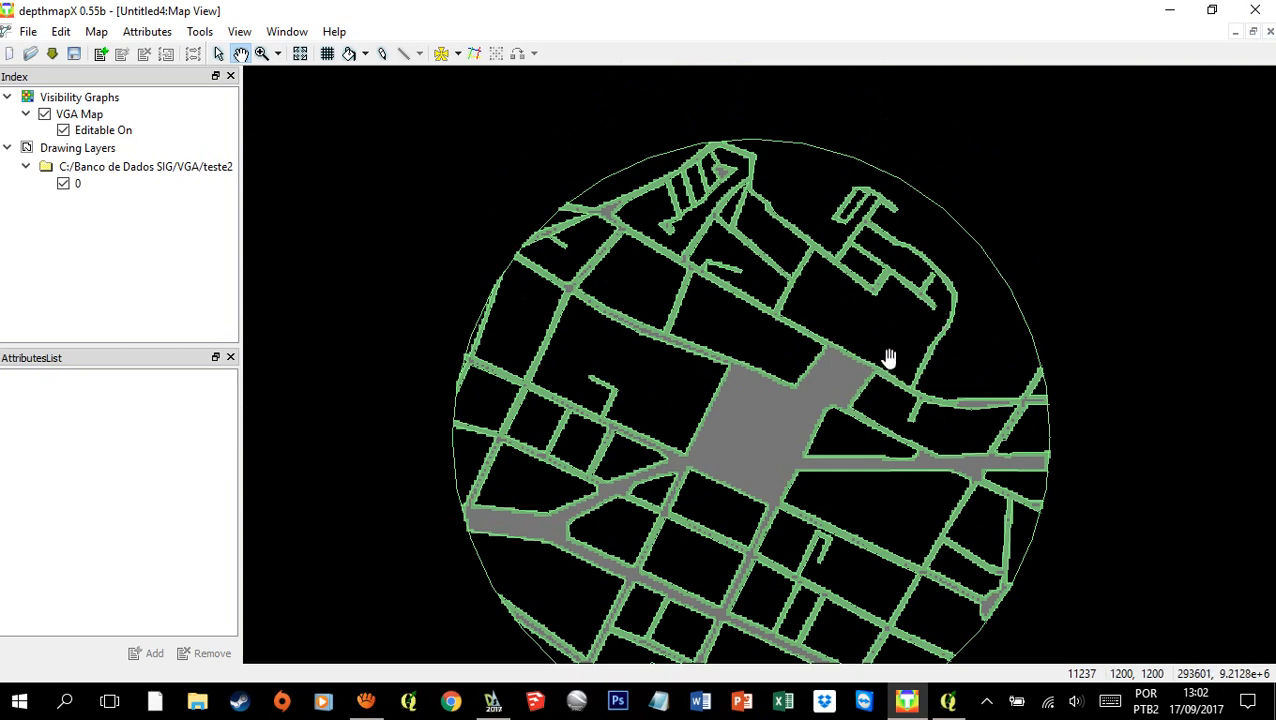
left_click_drag(930, 343, 900, 288)
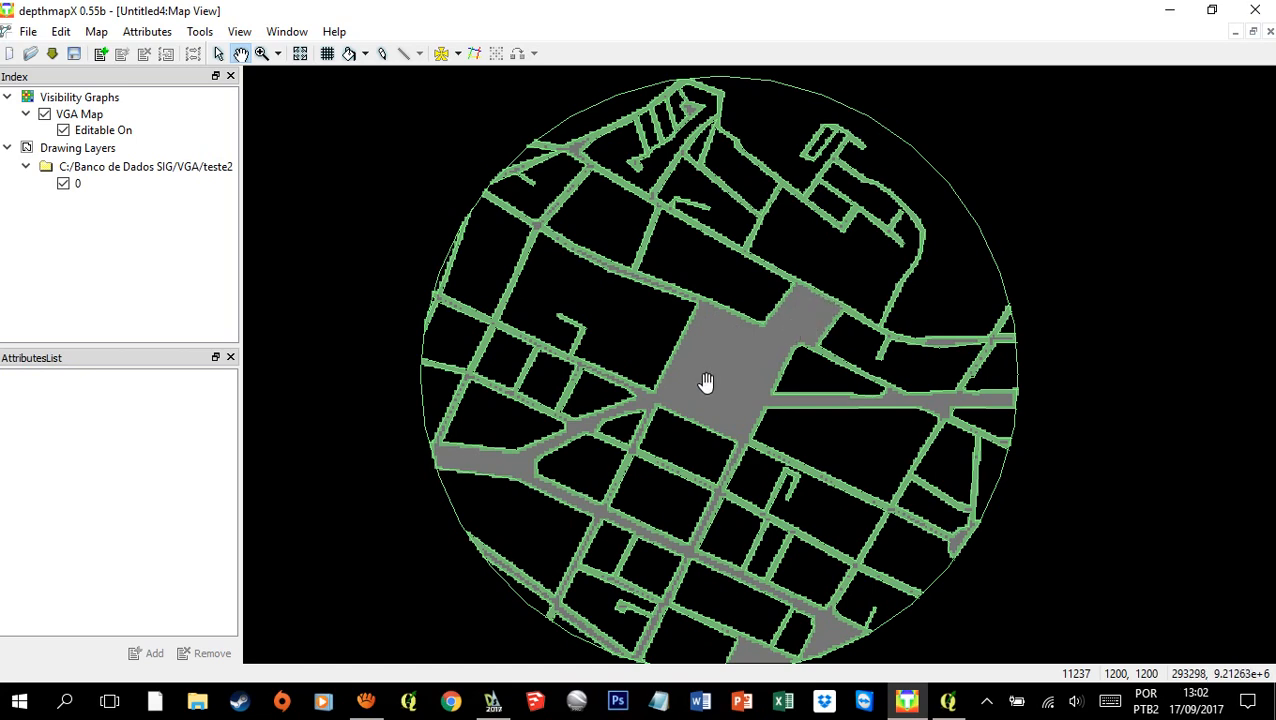
Step: Clear the existing points and reset the grid to 10.000 spacing
left_click(327, 53)
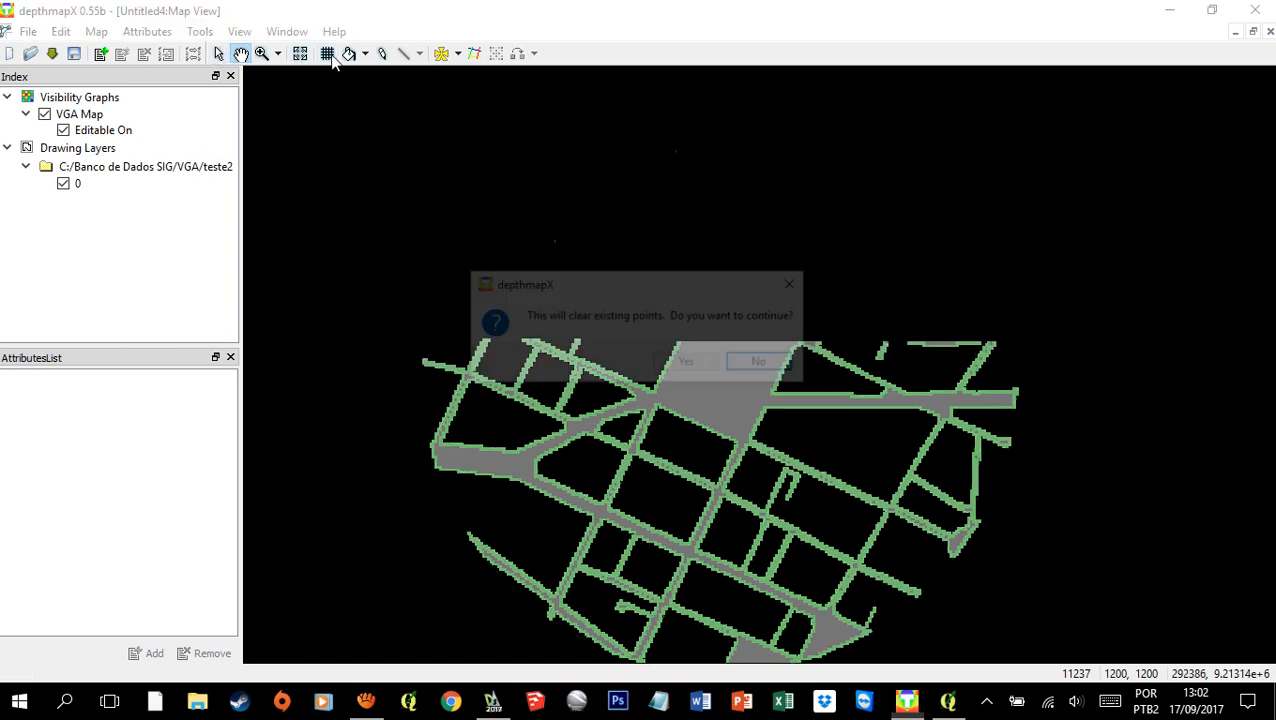
left_click(687, 363)
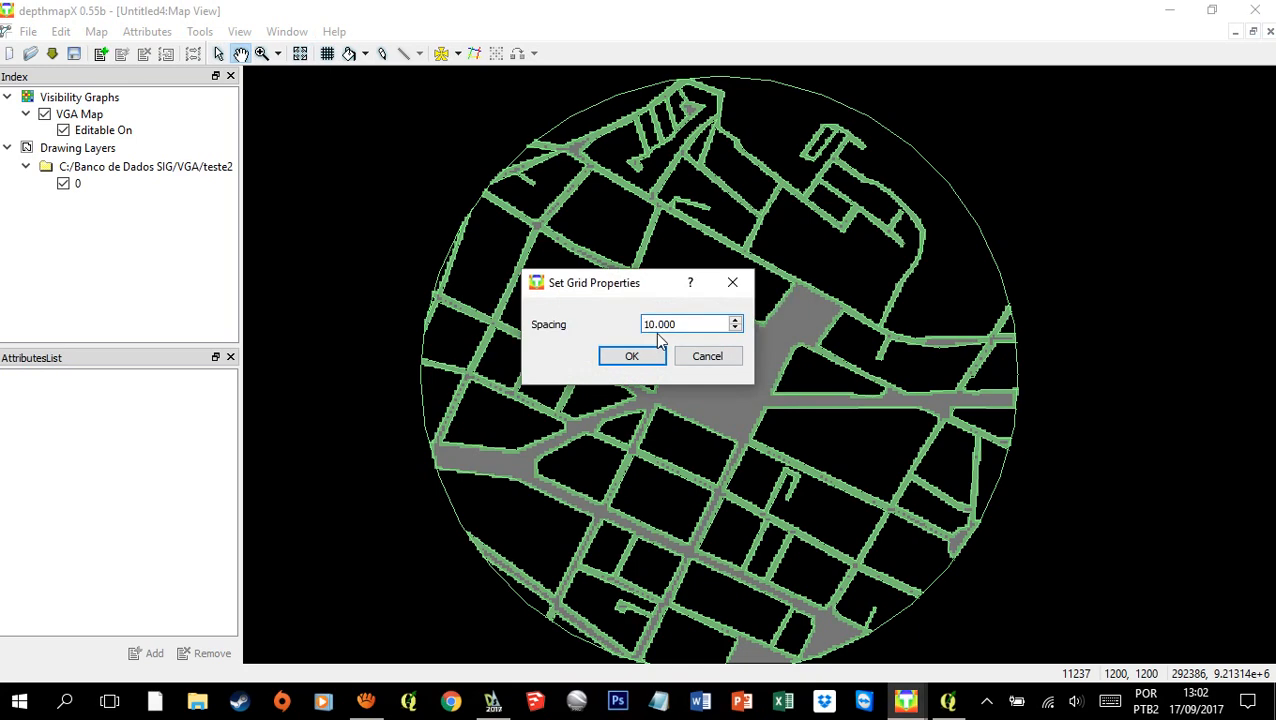
left_click(644, 364)
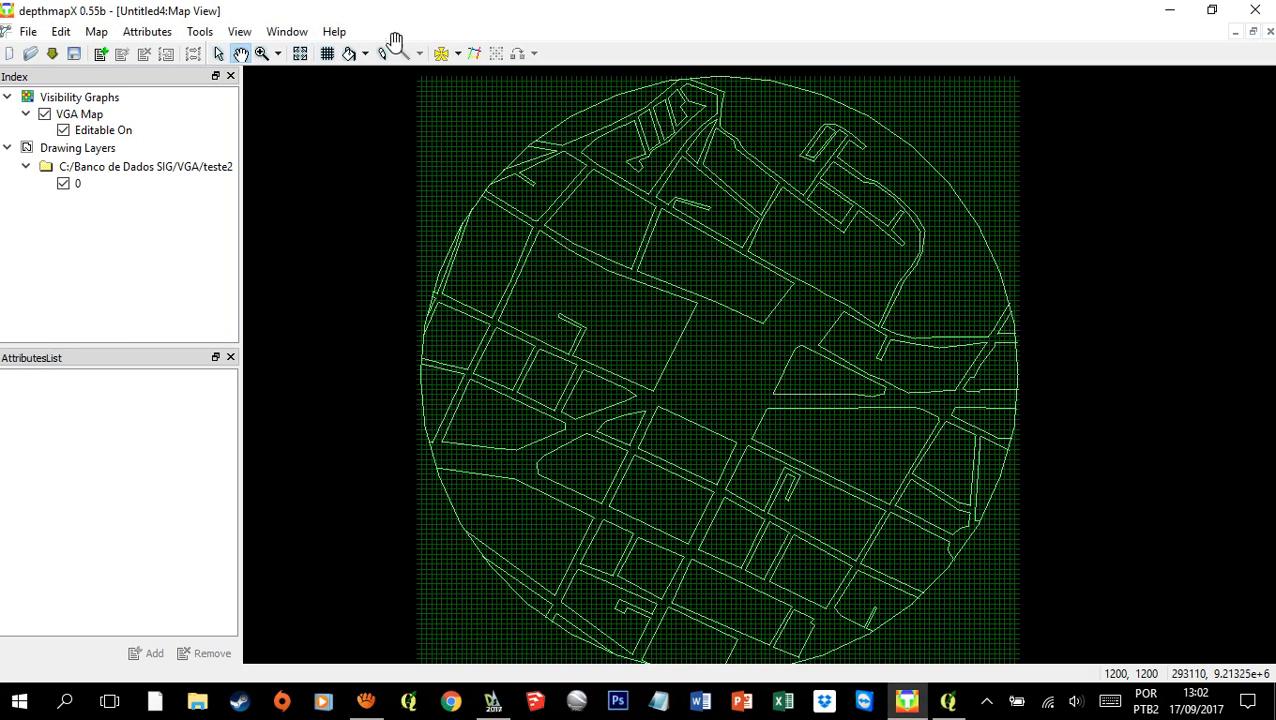
Step: Fill the street space of the coarser grid from the central square and turn off the grid display
left_click(350, 54)
left_click(710, 350)
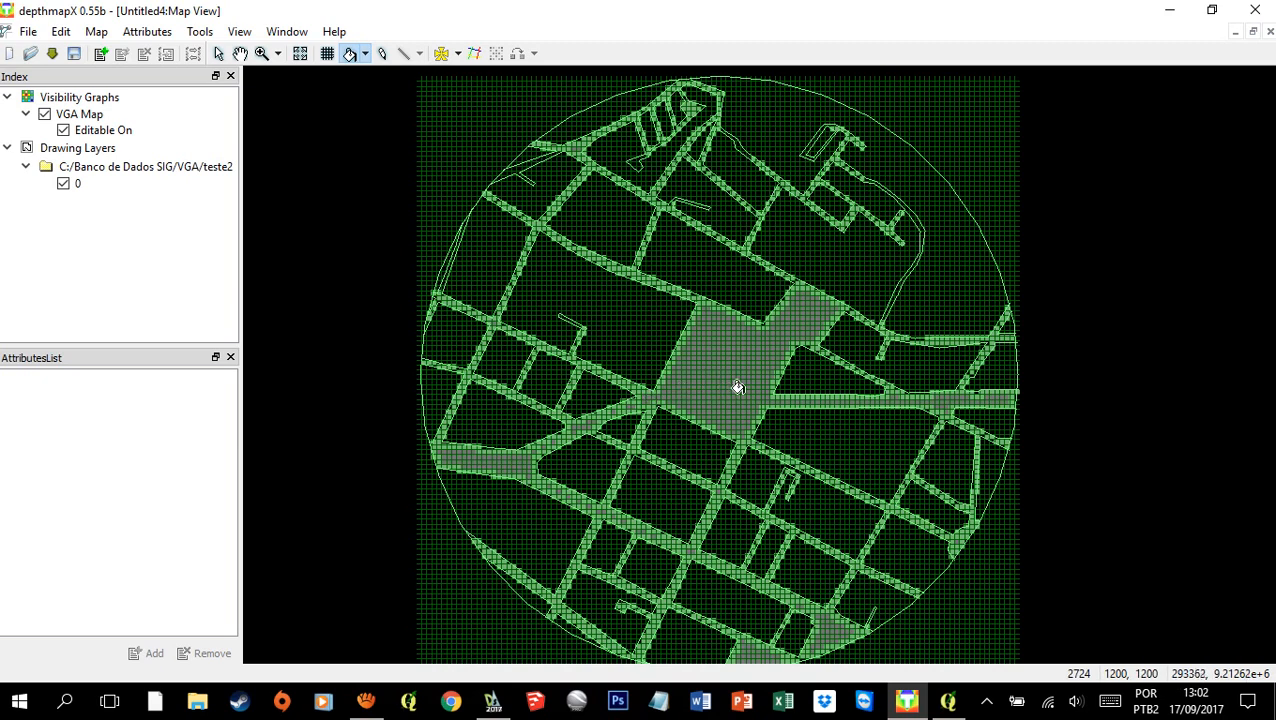
left_click(201, 33)
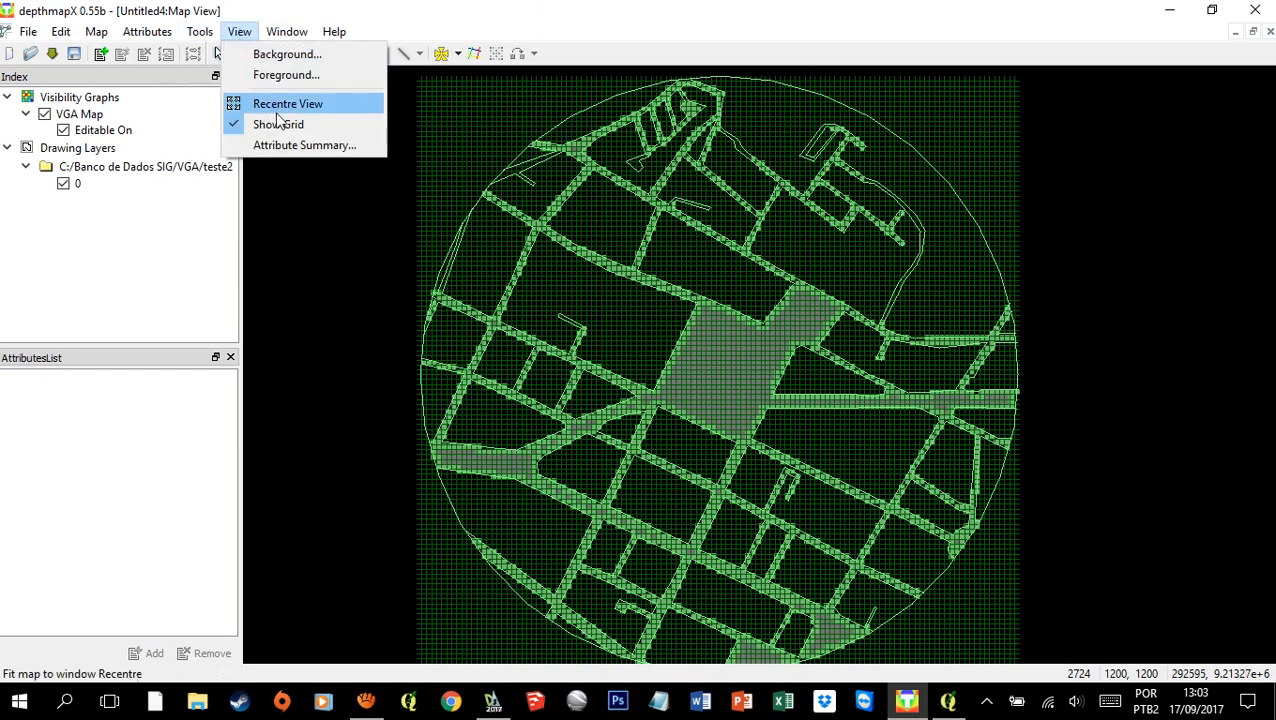
left_click(276, 118)
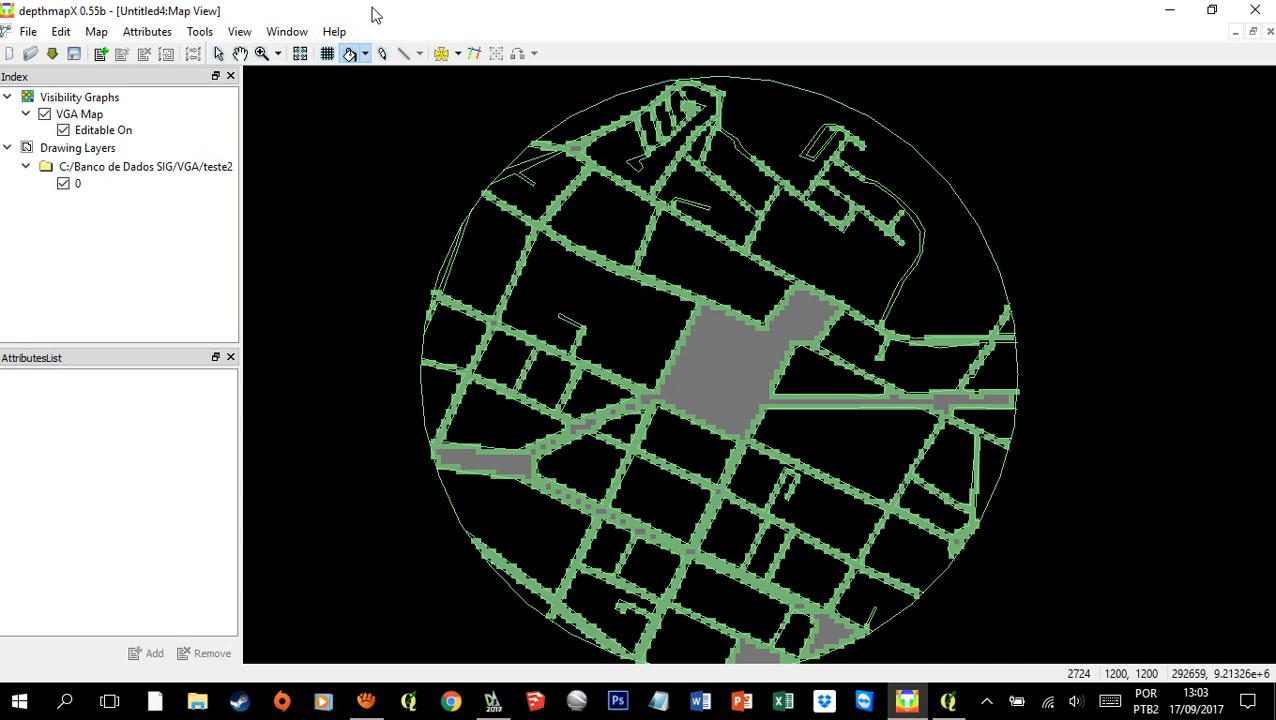
Step: Make the visibility graph without restricting the visible distance or making a boundary graph
left_click(199, 35)
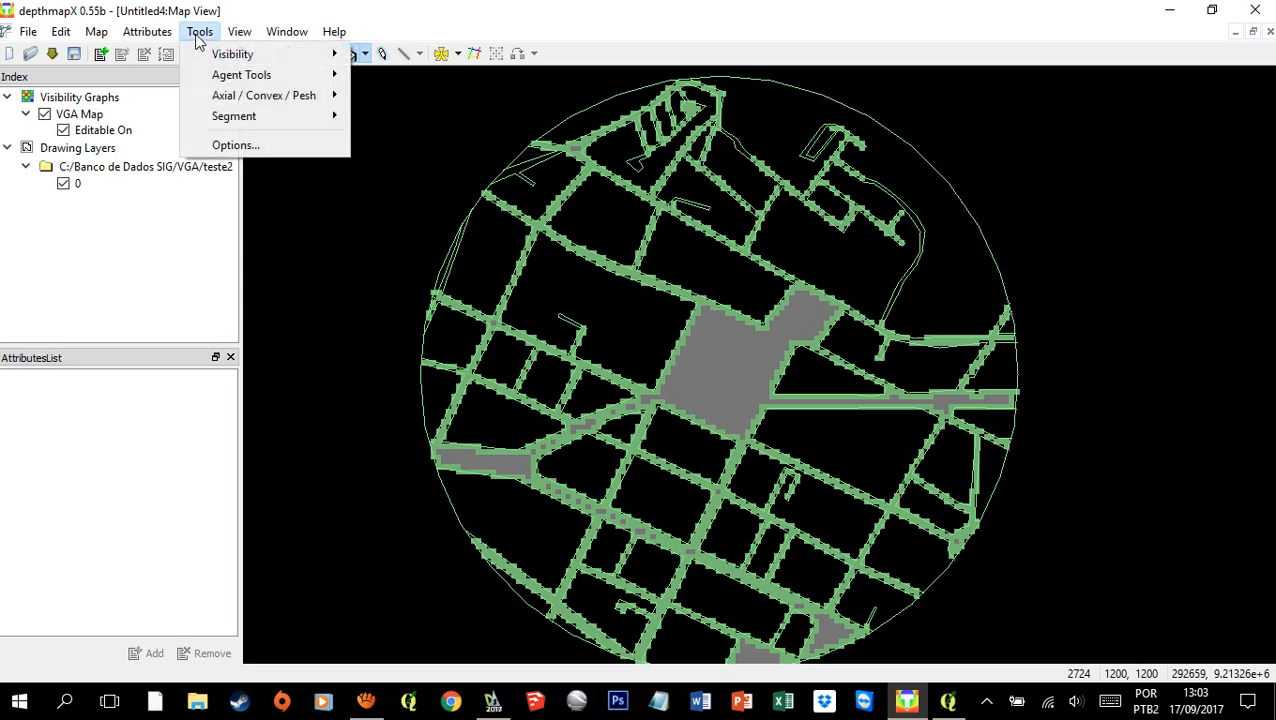
mouse_move(224, 57)
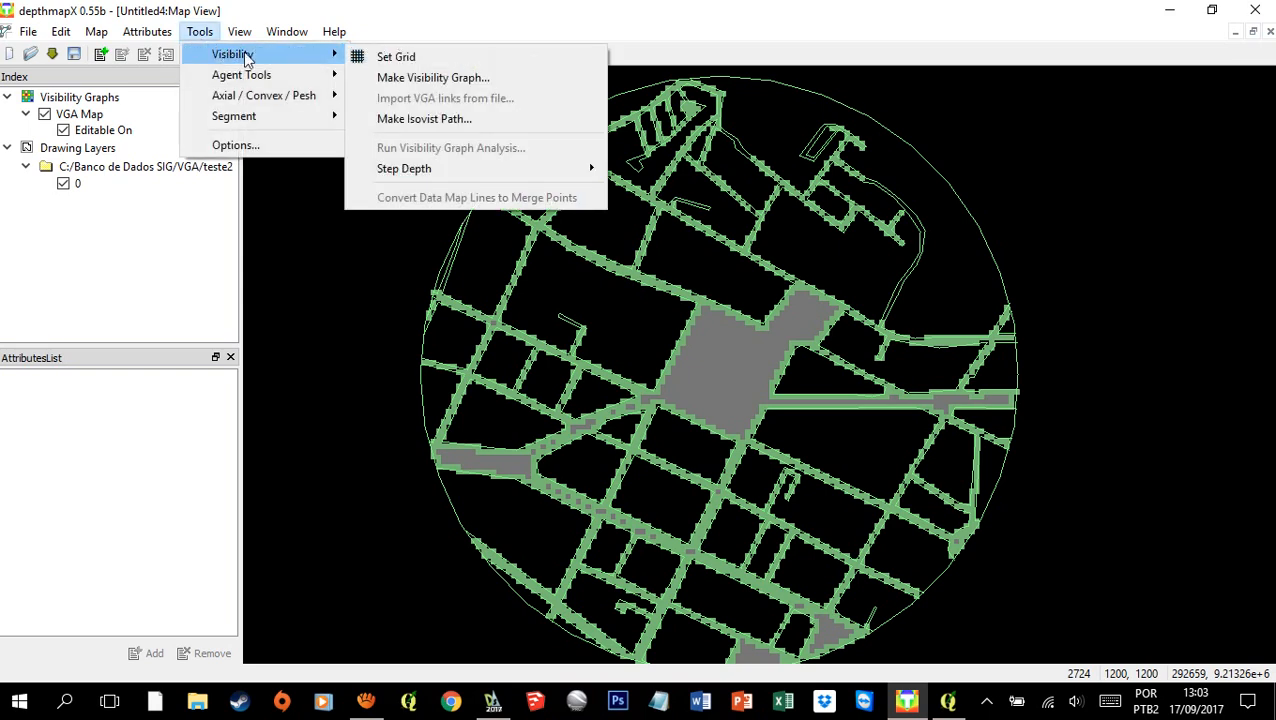
left_click(530, 80)
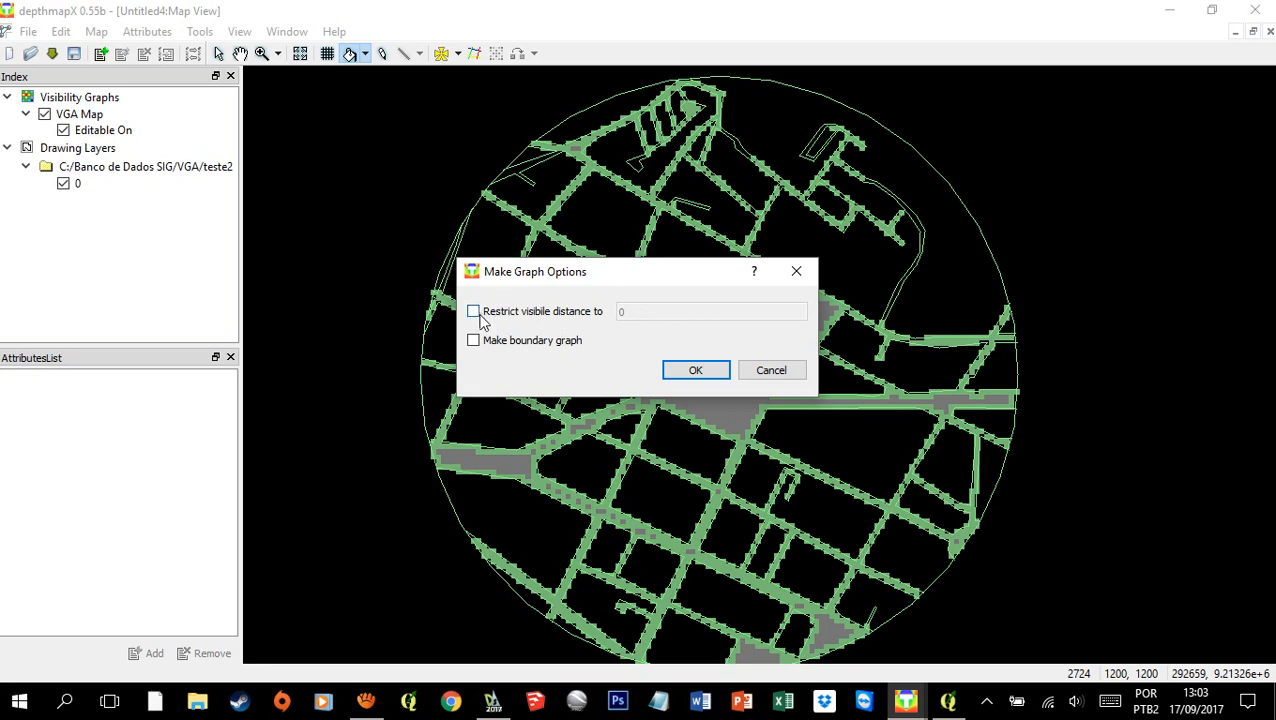
left_click(697, 371)
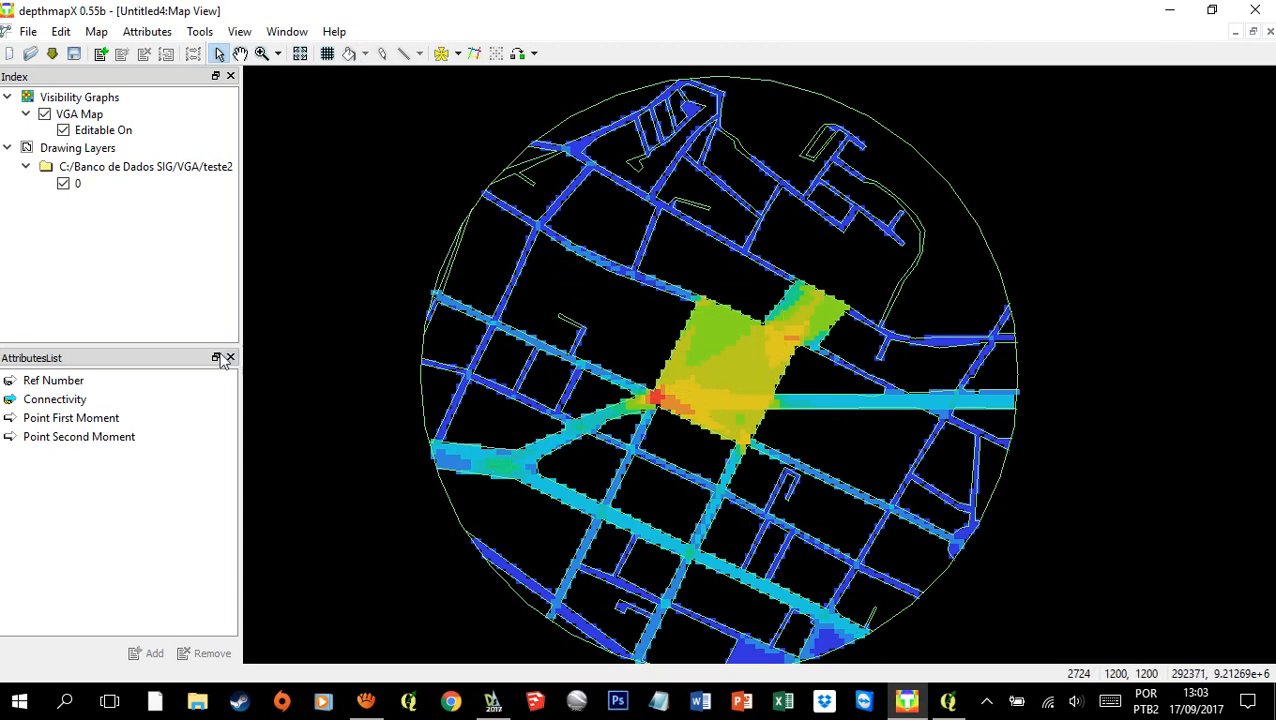
Step: Select the Connectivity attribute and read its values at the western corner, north, centre and east of the central square
left_click(65, 384)
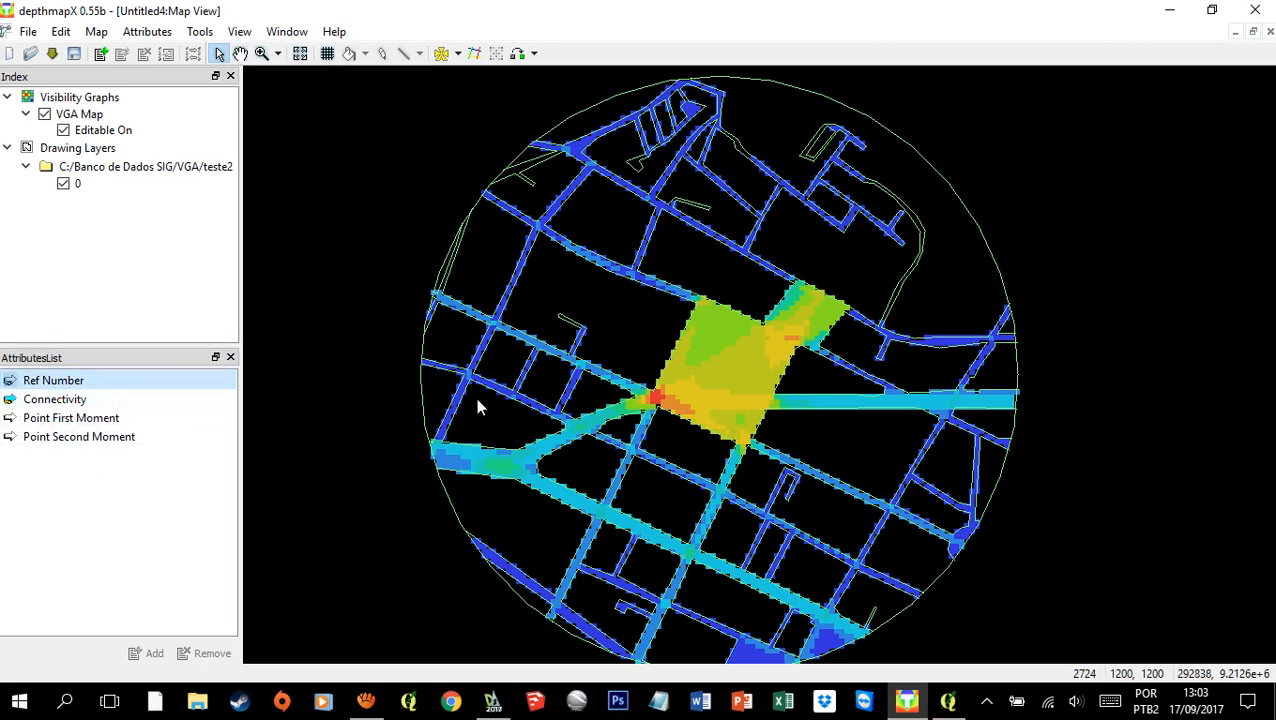
left_click(53, 402)
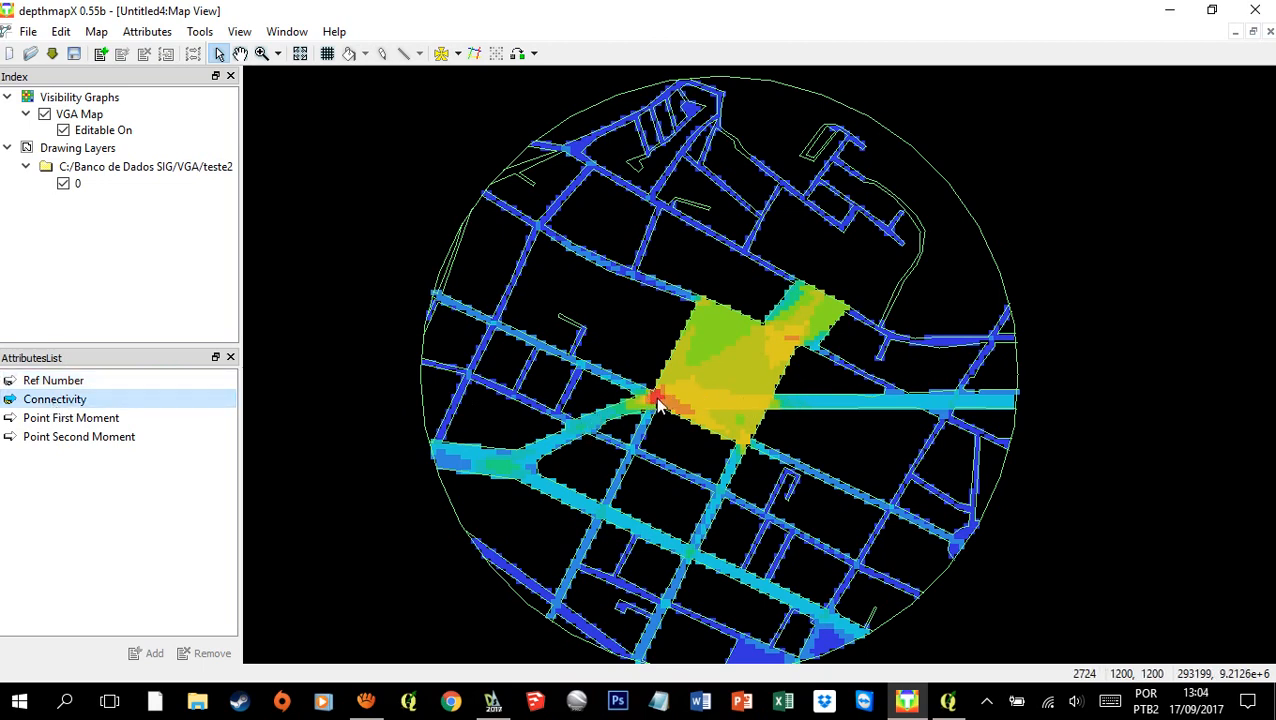
mouse_move(660, 400)
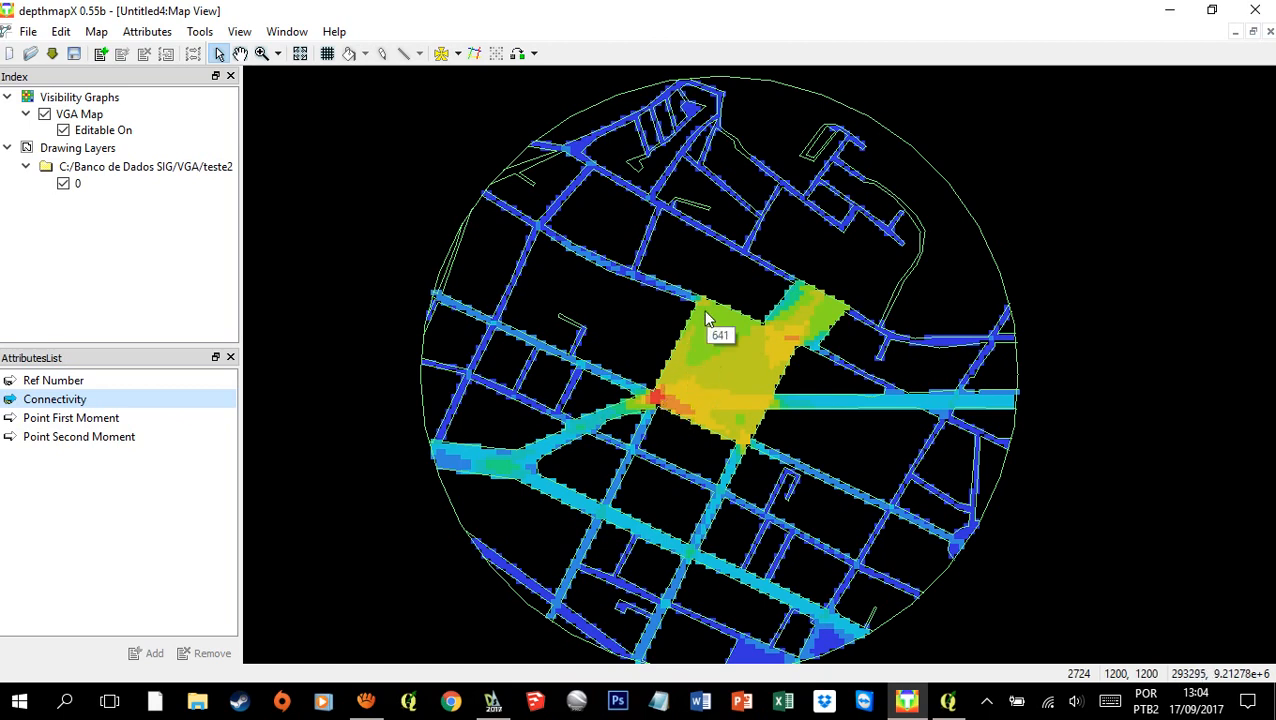
mouse_move(715, 377)
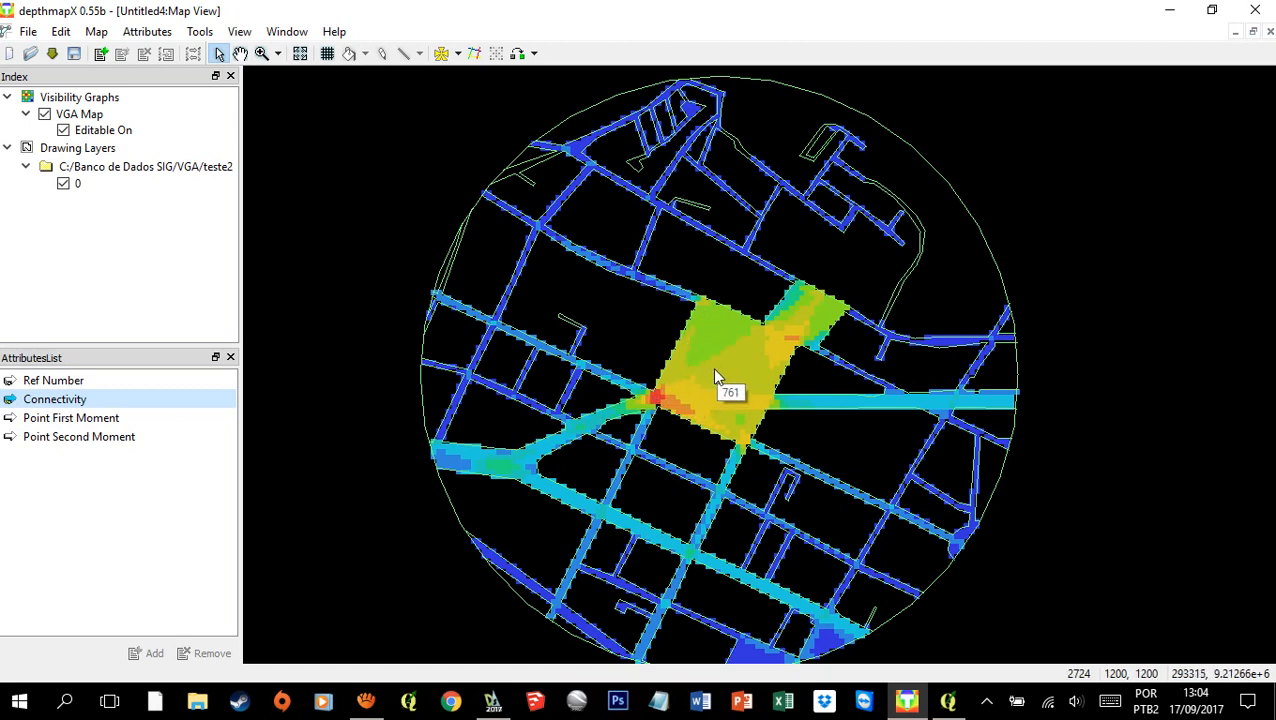
mouse_move(787, 347)
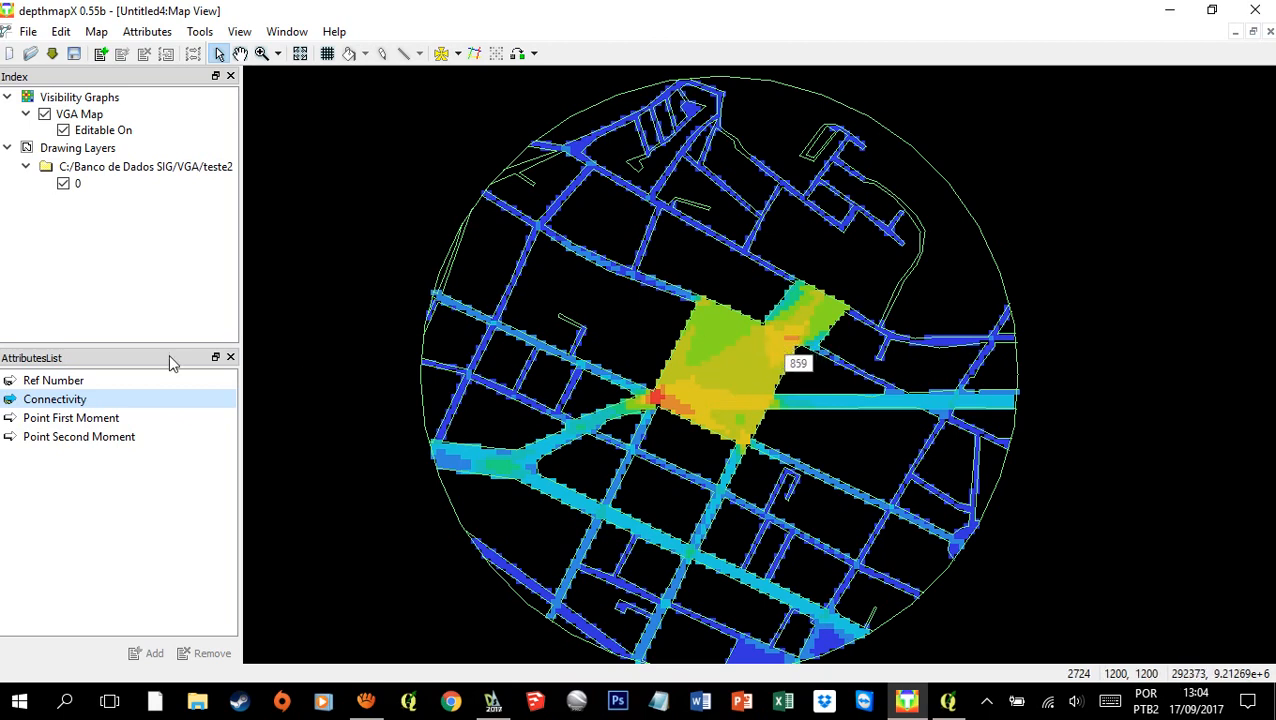
Step: Display the Point First Moment attribute and read its values across the central square
left_click(84, 424)
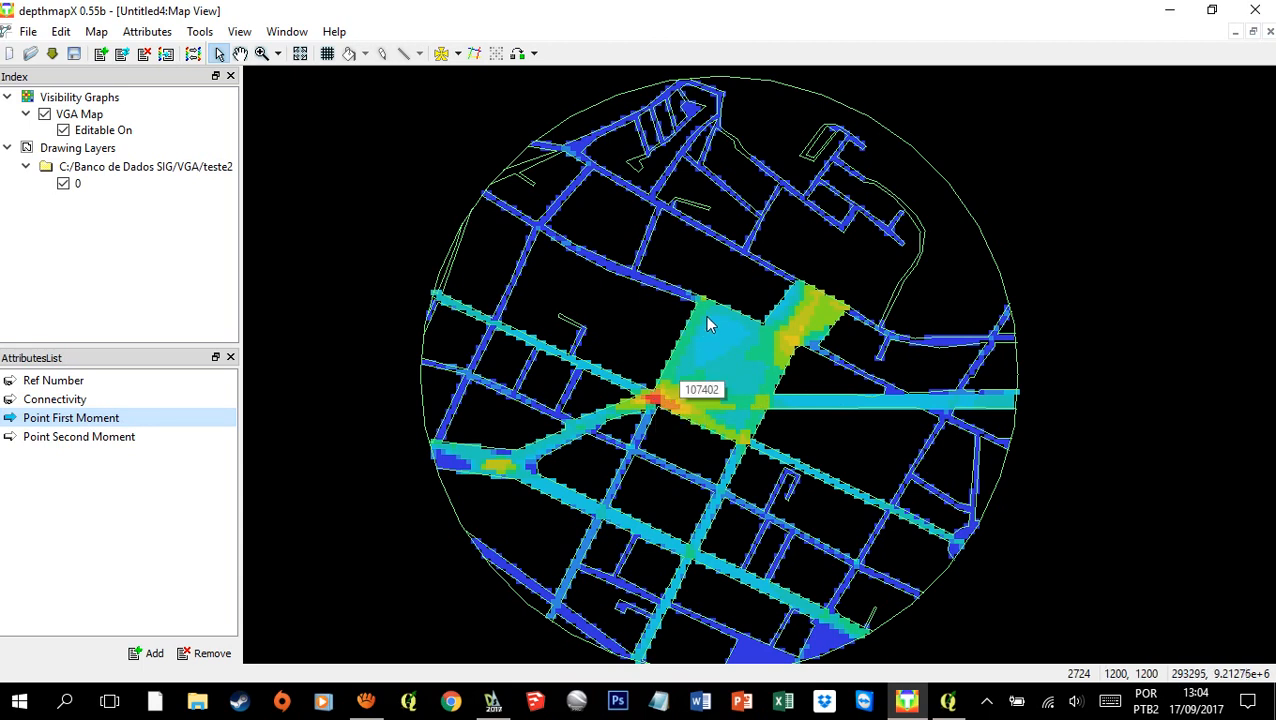
mouse_move(715, 308)
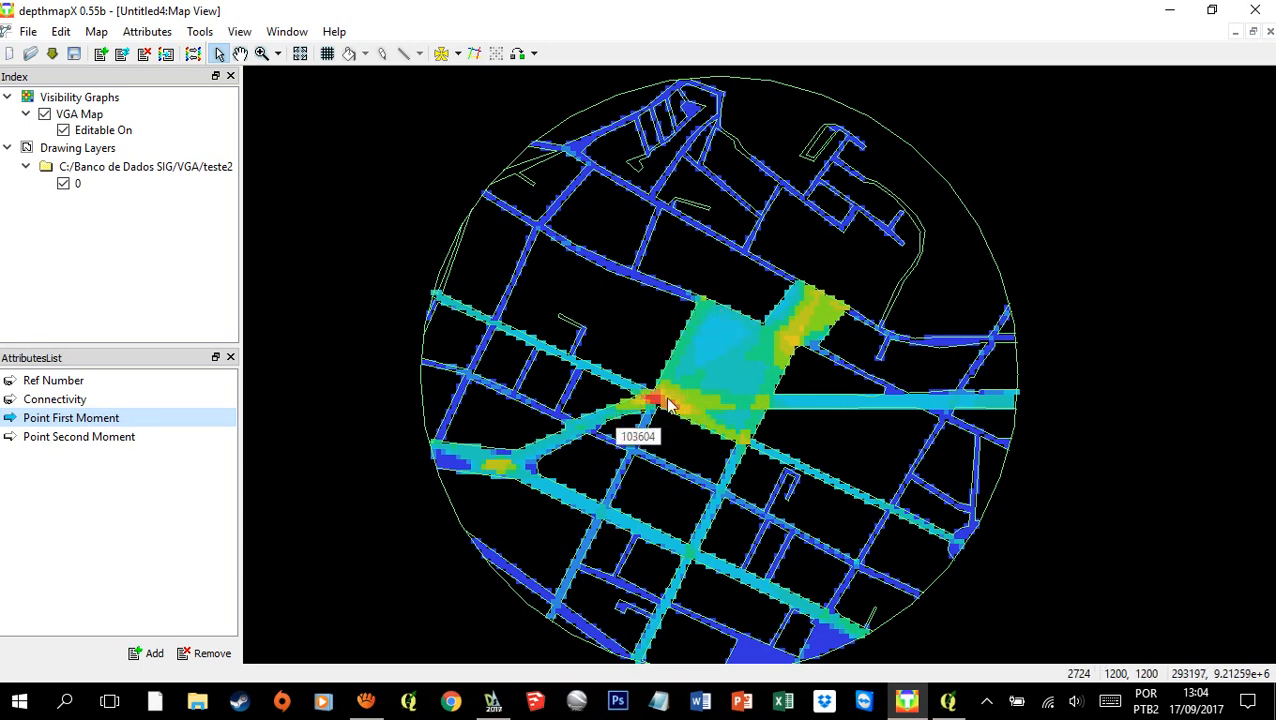
mouse_move(814, 327)
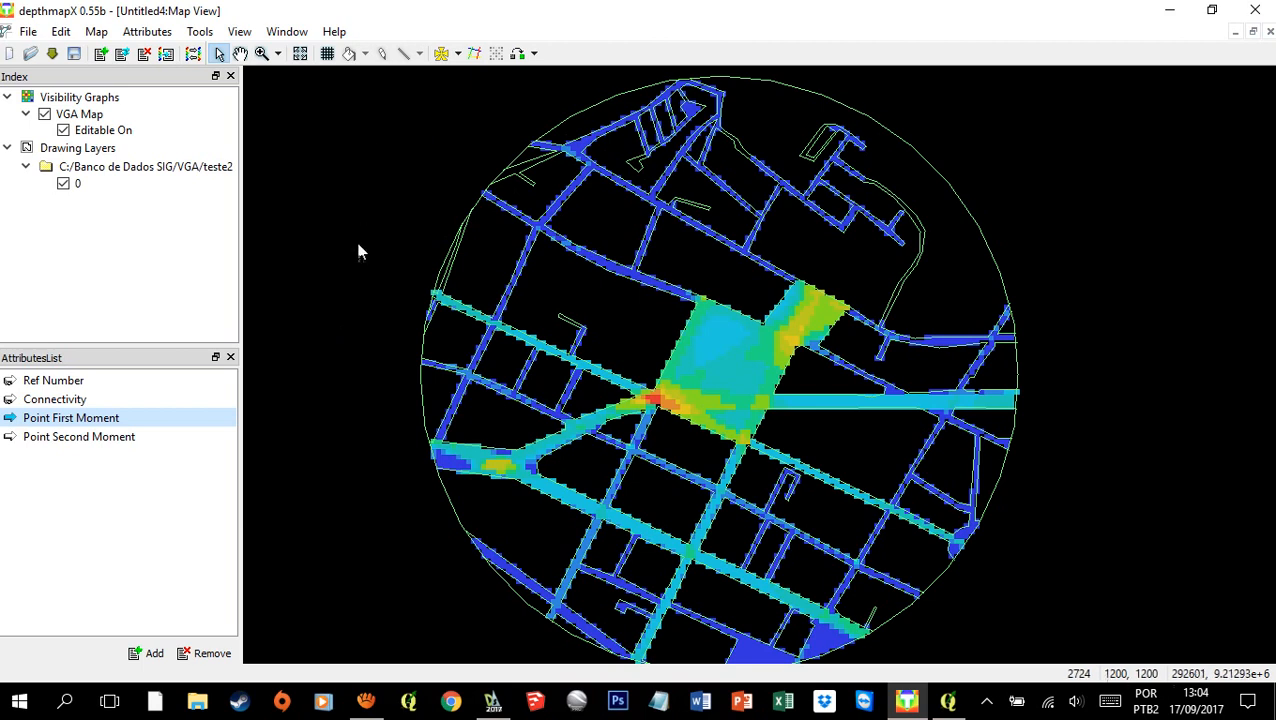
Step: Run a visibility graph analysis that calculates visibility relationships with global measures at radius n
left_click(201, 34)
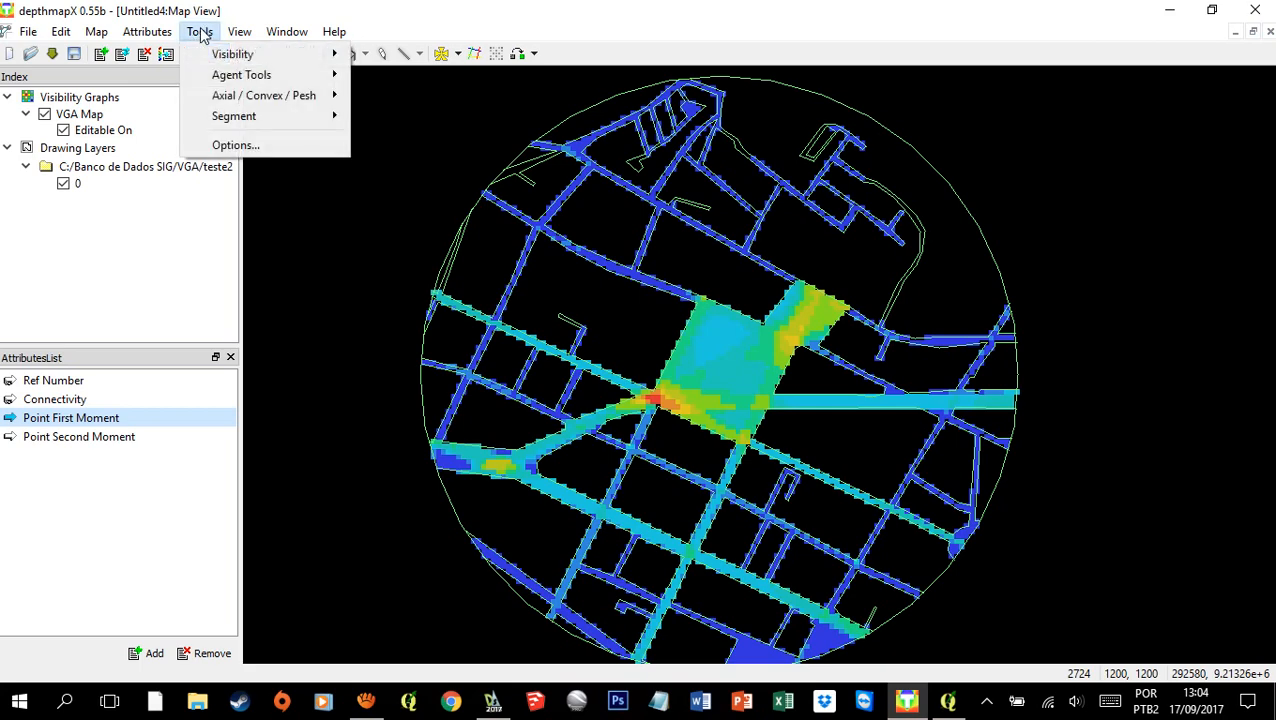
mouse_move(300, 54)
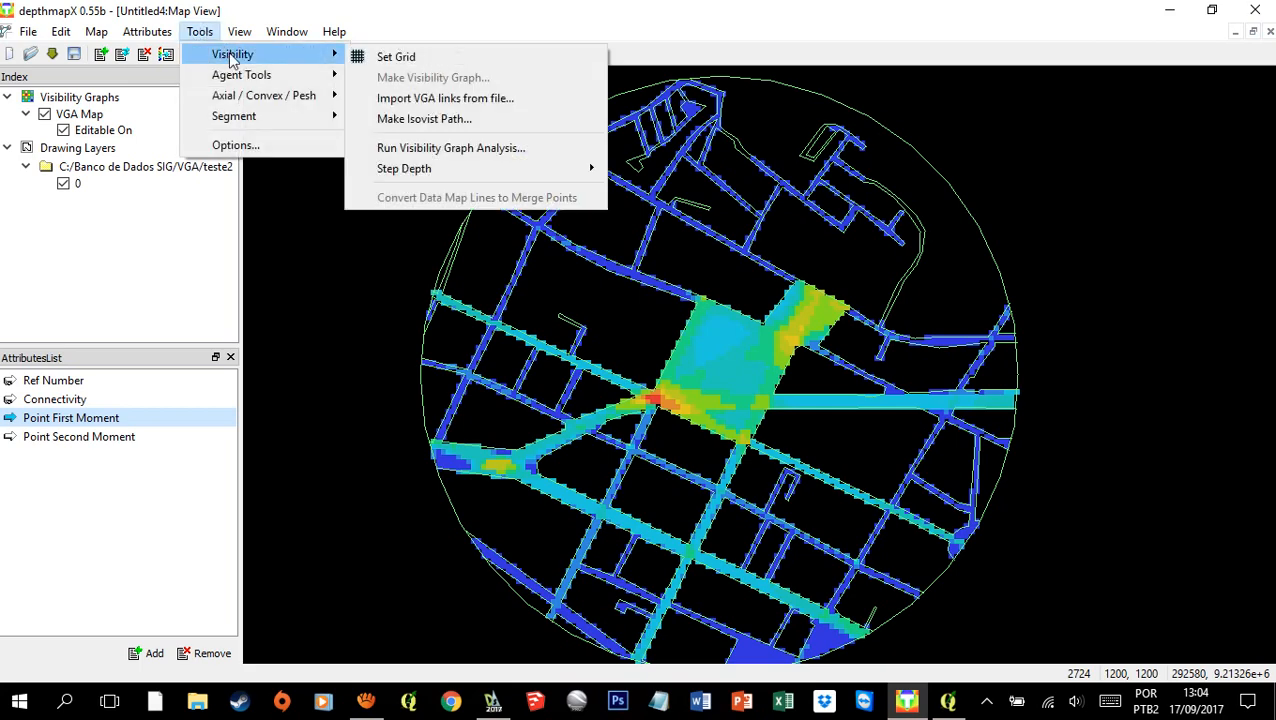
left_click(512, 151)
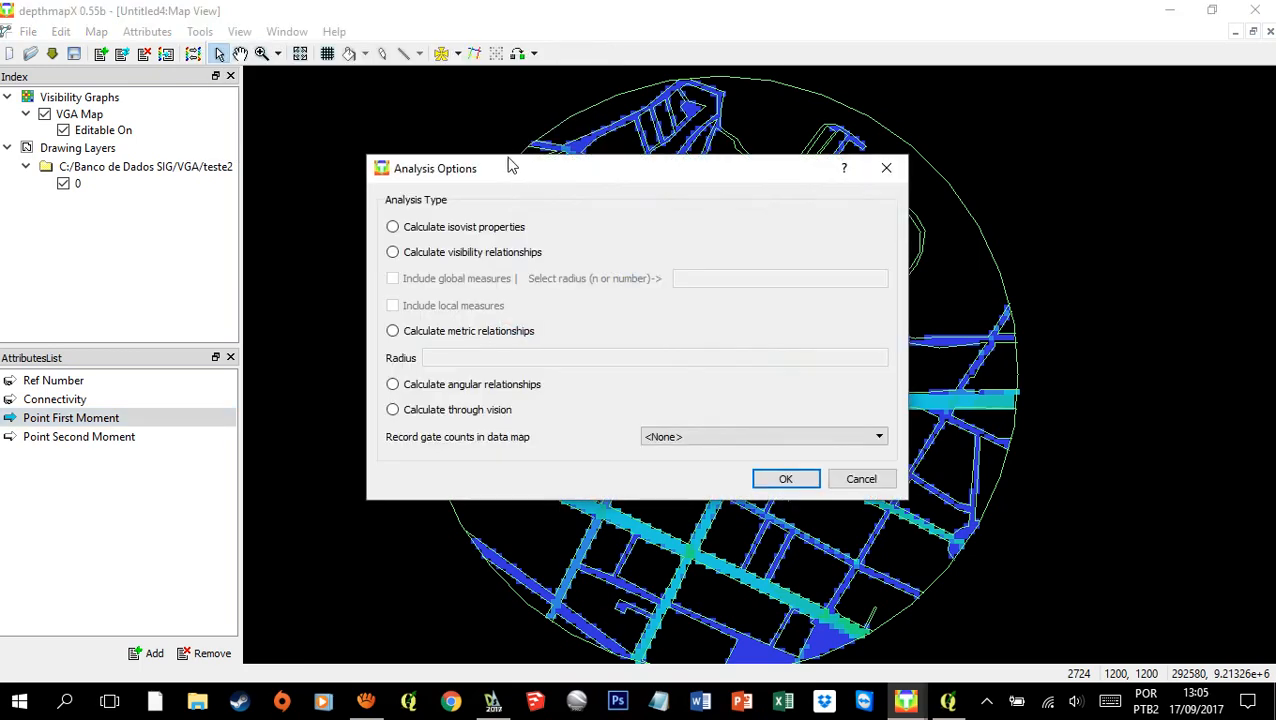
left_click_drag(521, 180, 605, 193)
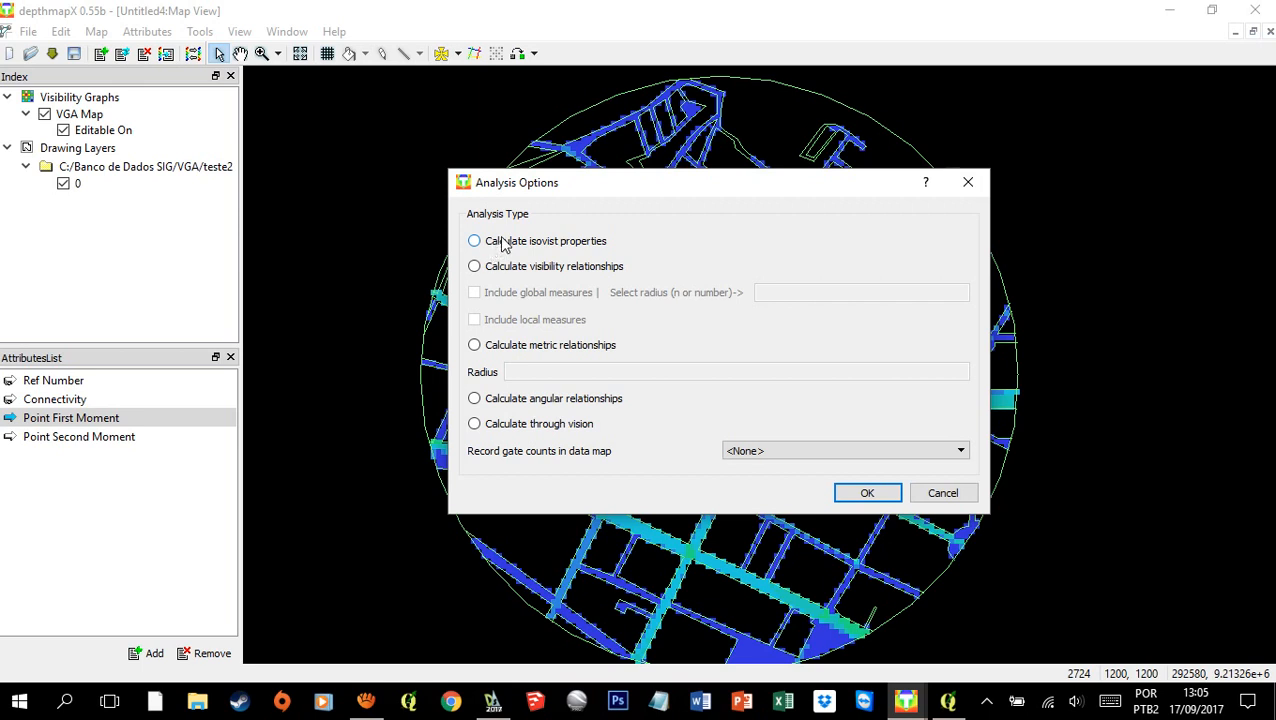
left_click(554, 274)
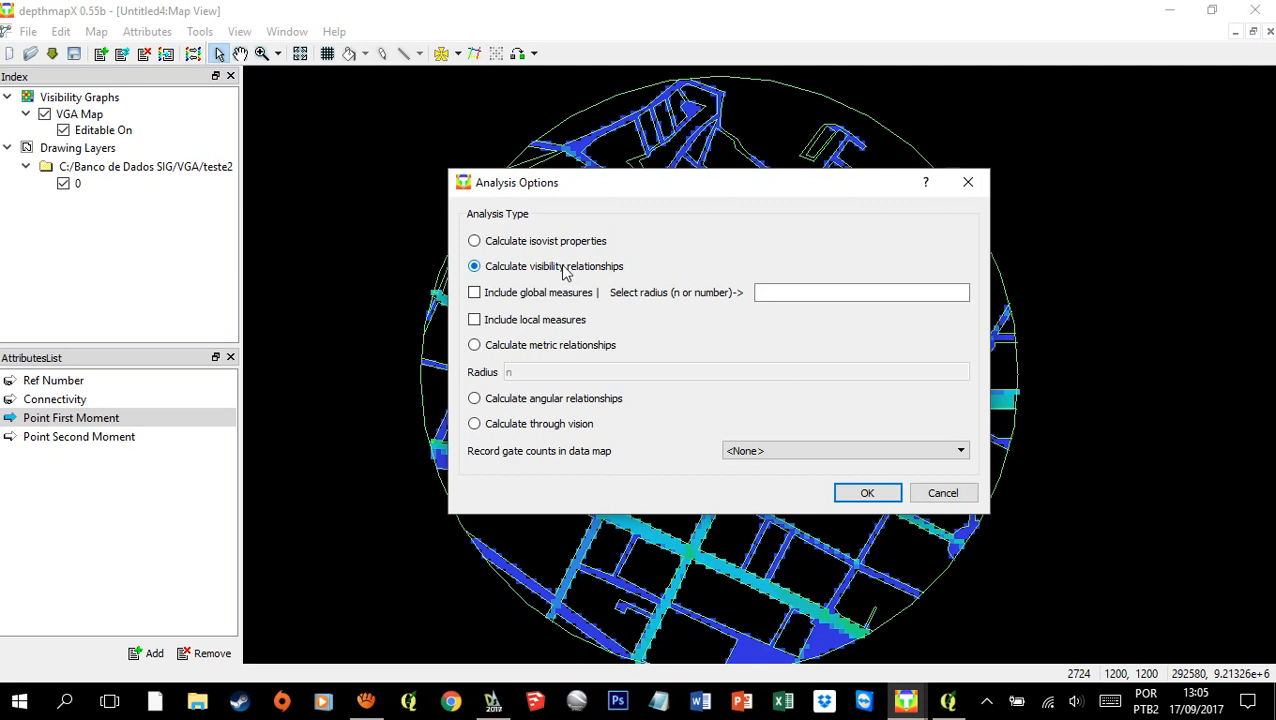
left_click(474, 293)
left_click(810, 290)
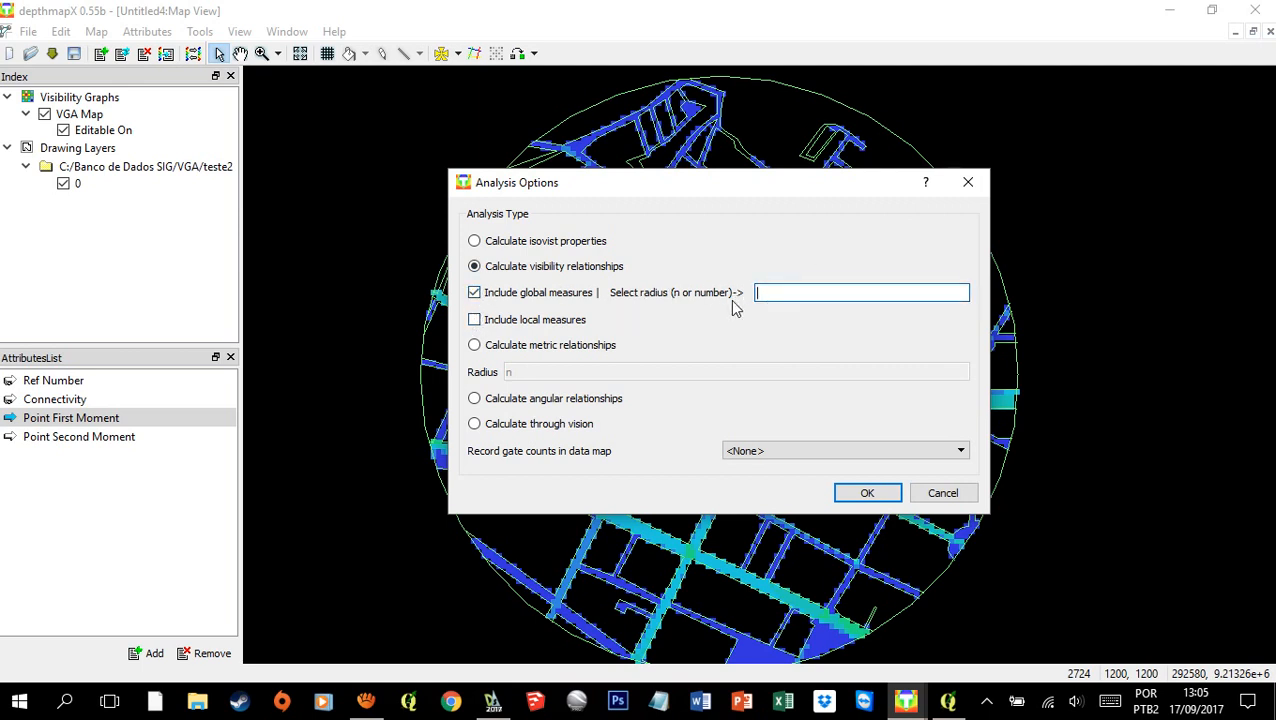
type("n")
mouse_move(846, 191)
left_mouse_down()
mouse_move(900, 262)
mouse_move(845, 213)
left_mouse_up()
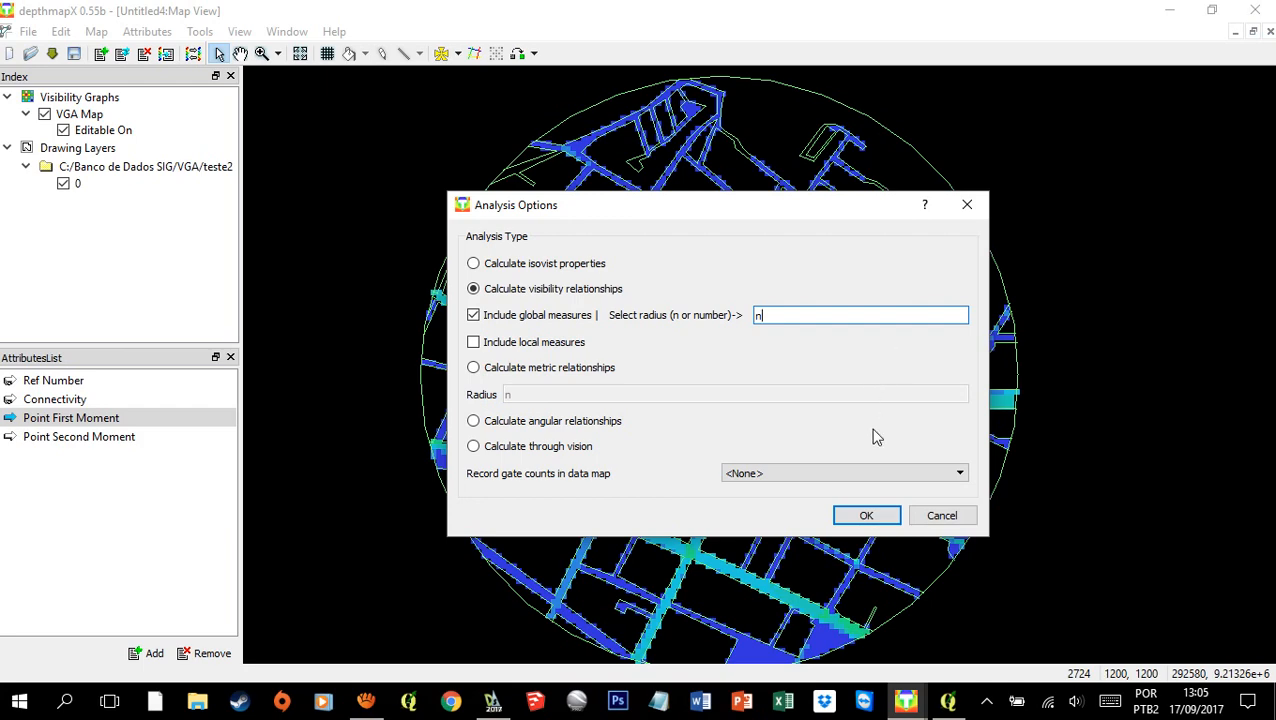
left_click(866, 517)
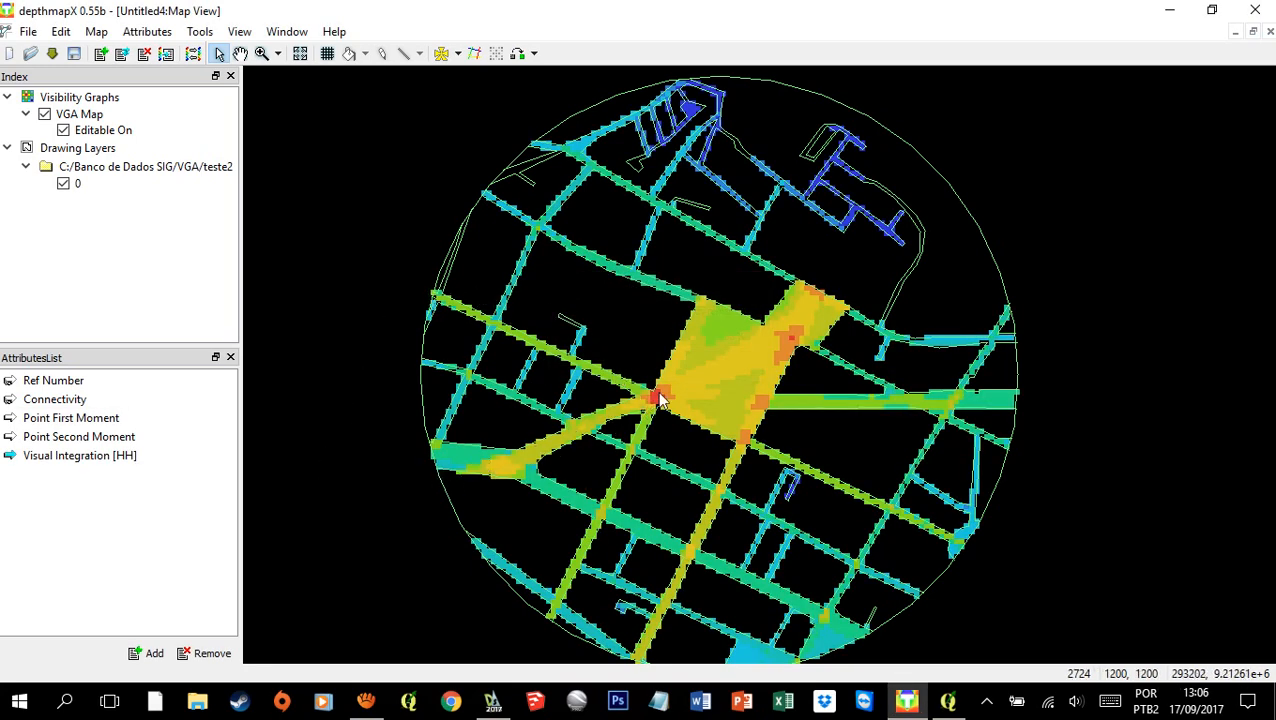
Step: Select a grid cell in the southern part of the central square and calculate the visibility step depth from it
mouse_move(800, 340)
mouse_move(727, 373)
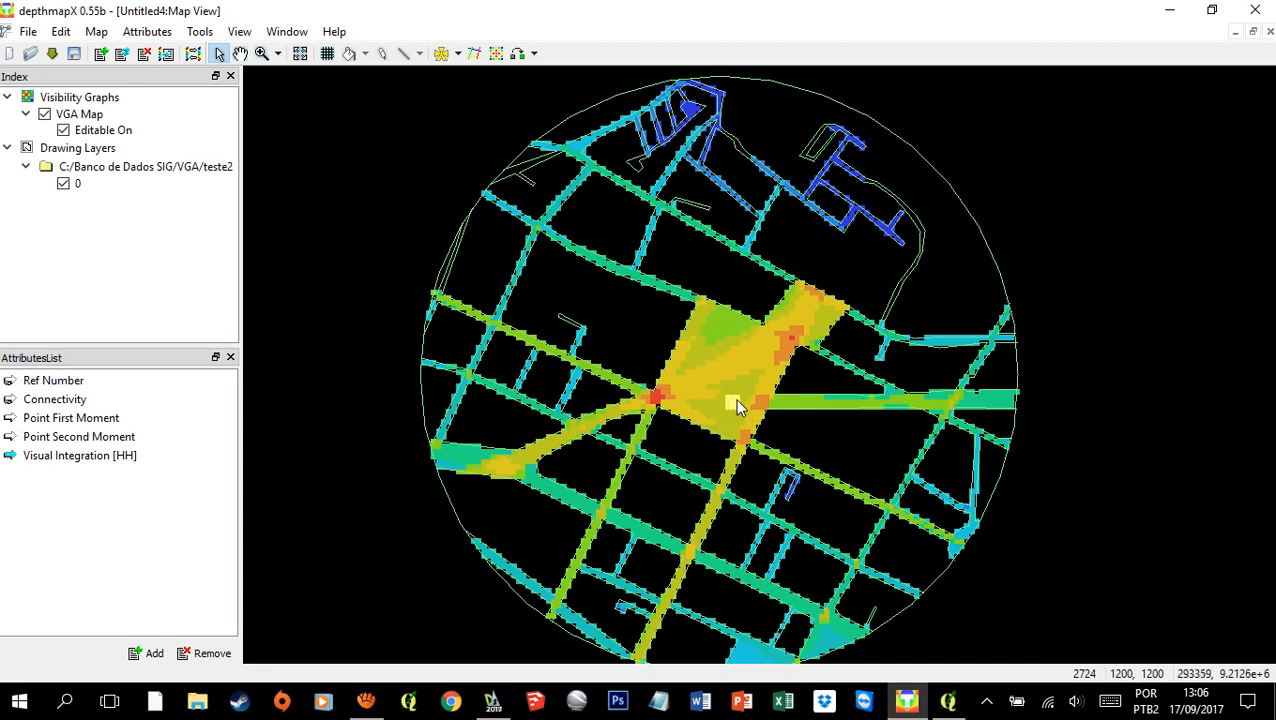
left_click(201, 32)
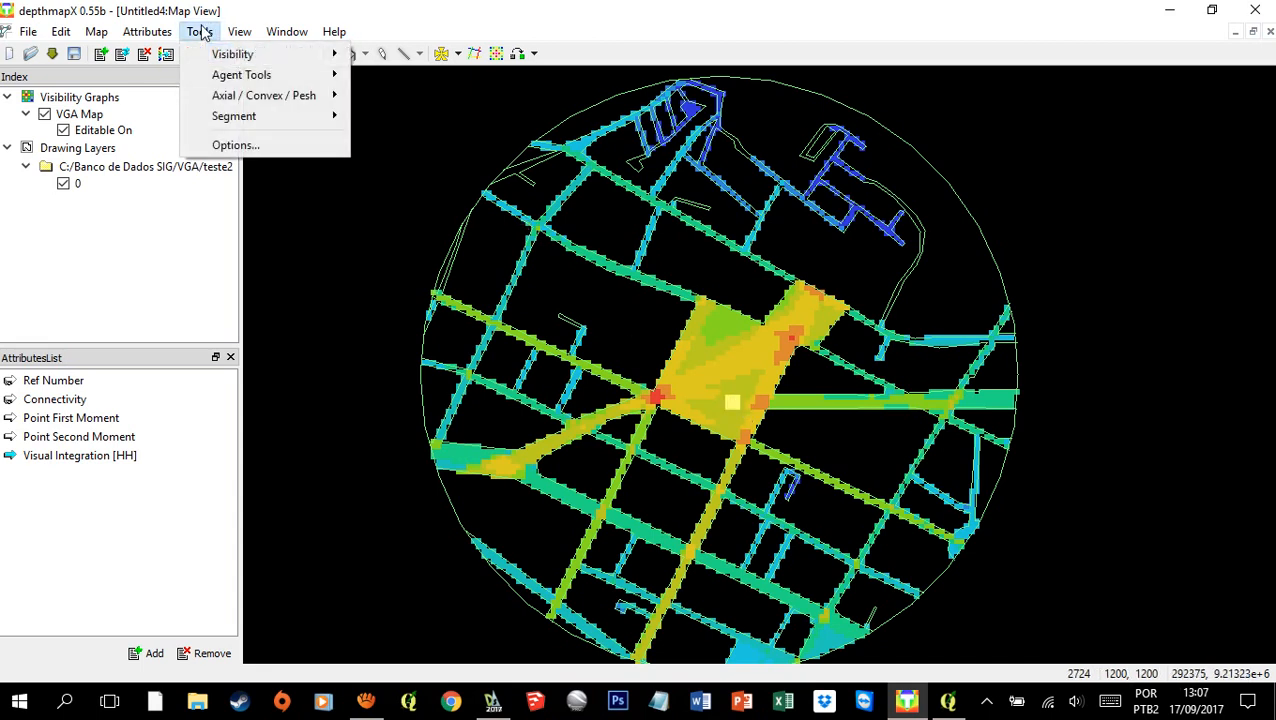
mouse_move(225, 61)
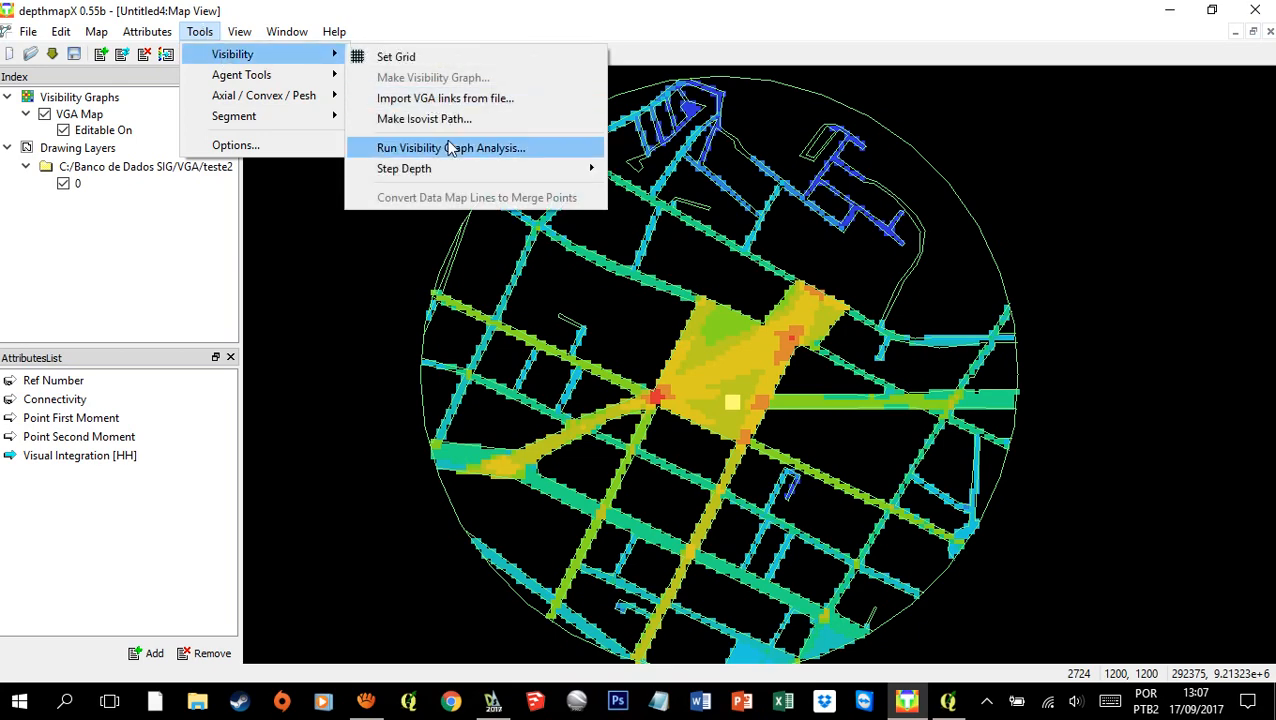
mouse_move(515, 170)
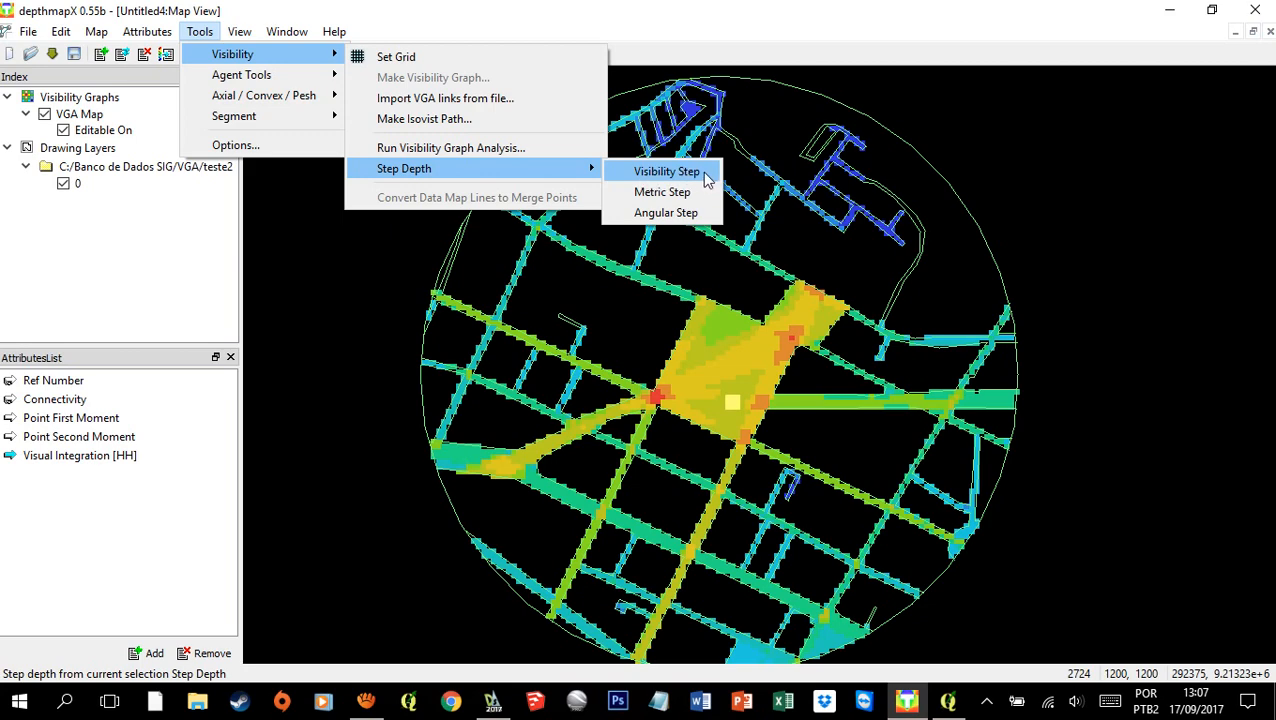
left_click(673, 176)
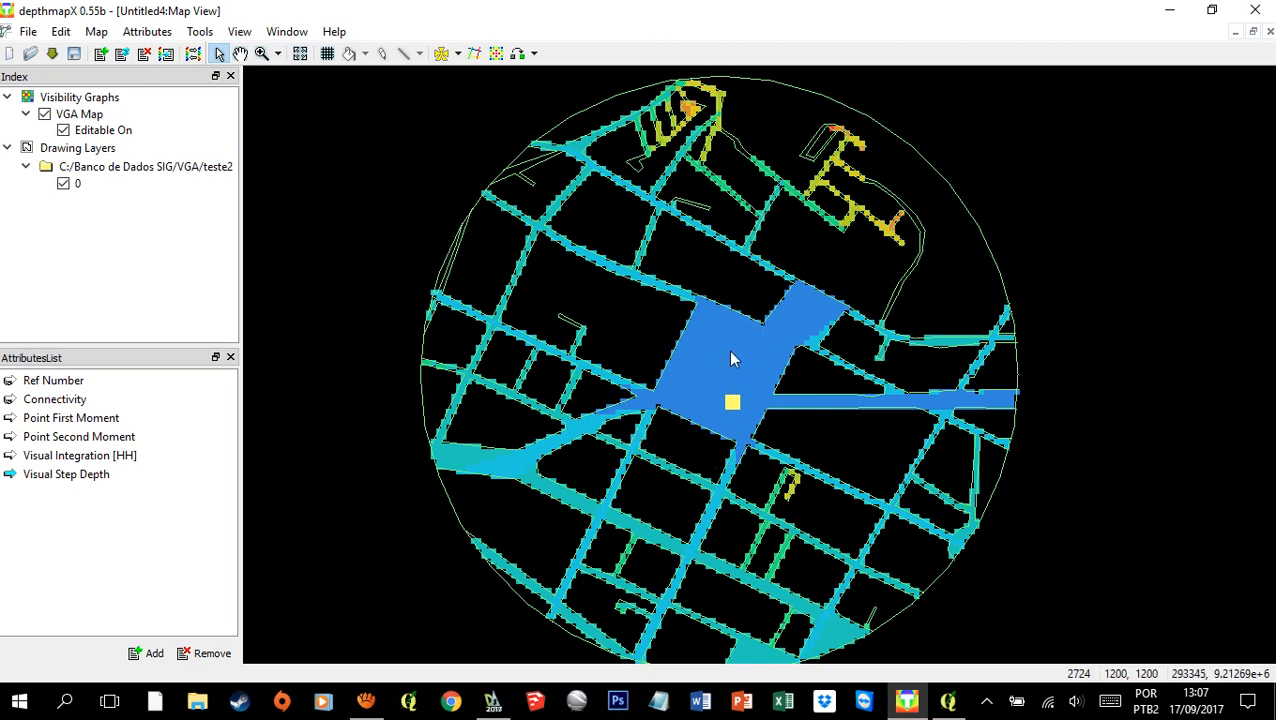
Step: Invert the colour range of the Visual Step Depth map and clear the cell selection
left_click(194, 56)
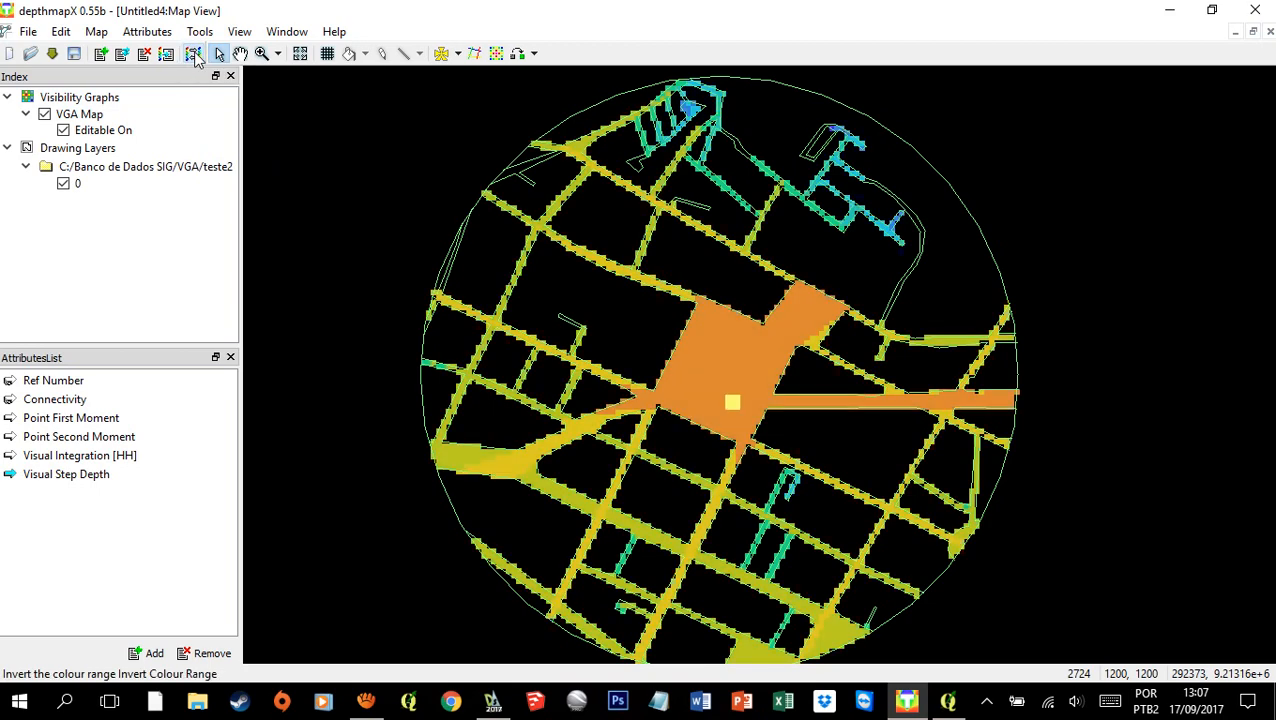
left_click(354, 149)
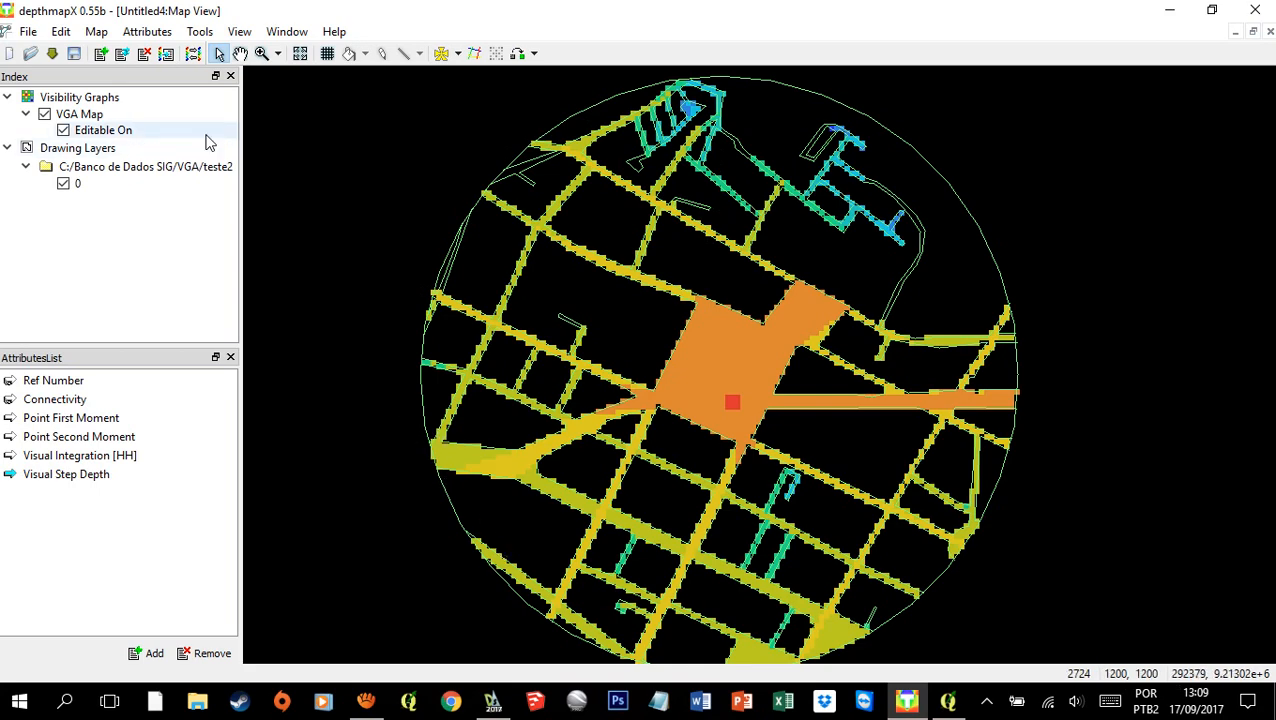
left_click(240, 53)
left_click_drag(1078, 323, 1079, 316)
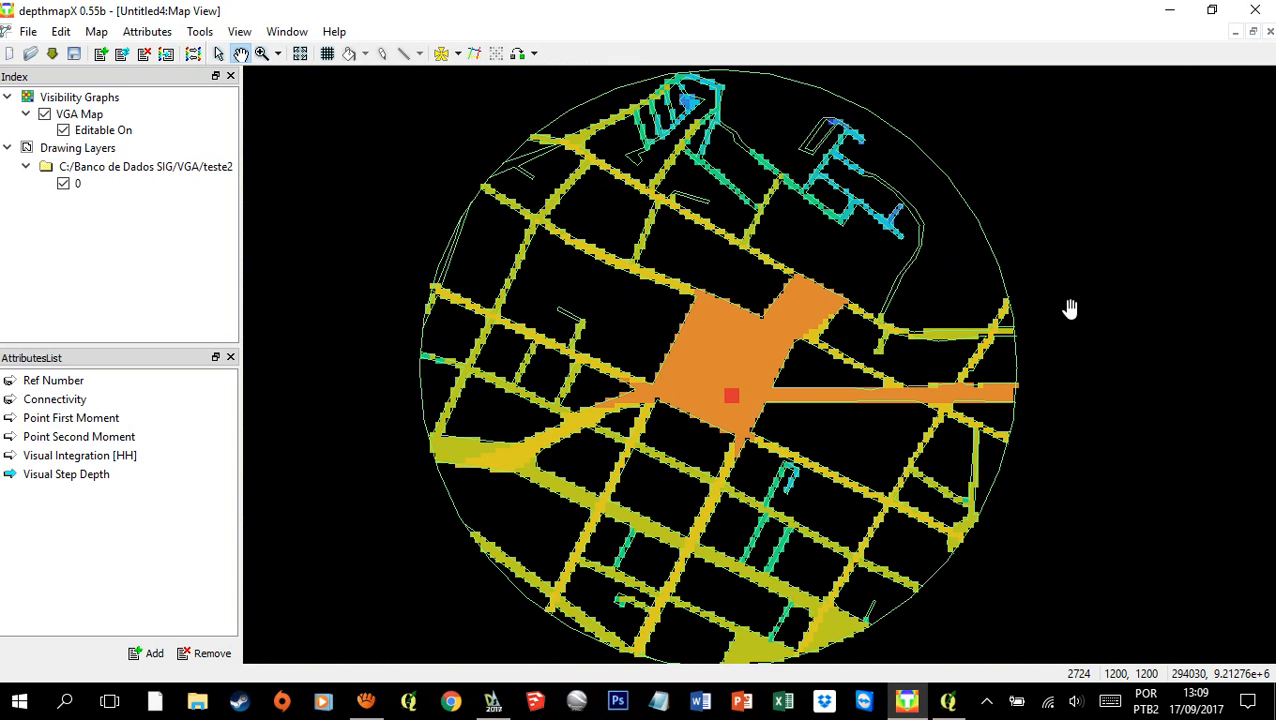
Step: Hide the VGA Map so that only the street-block drawing is displayed
left_click(46, 116)
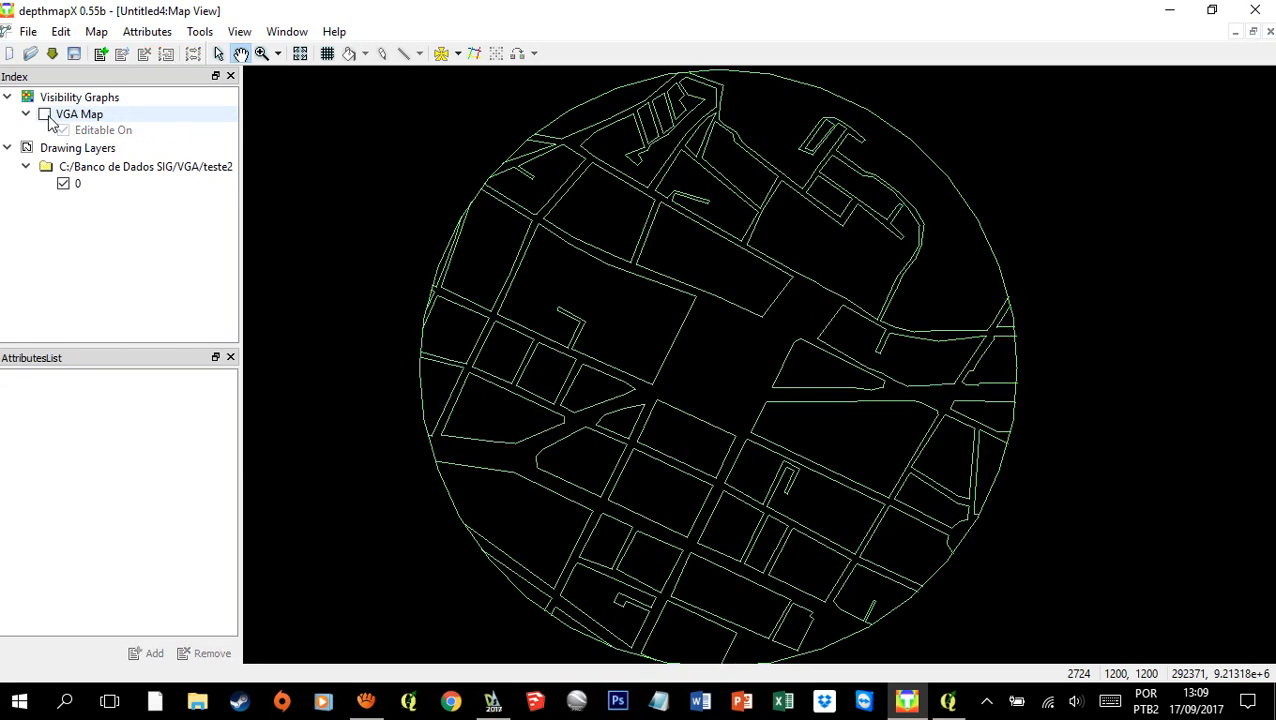
left_click(45, 116)
left_click(45, 116)
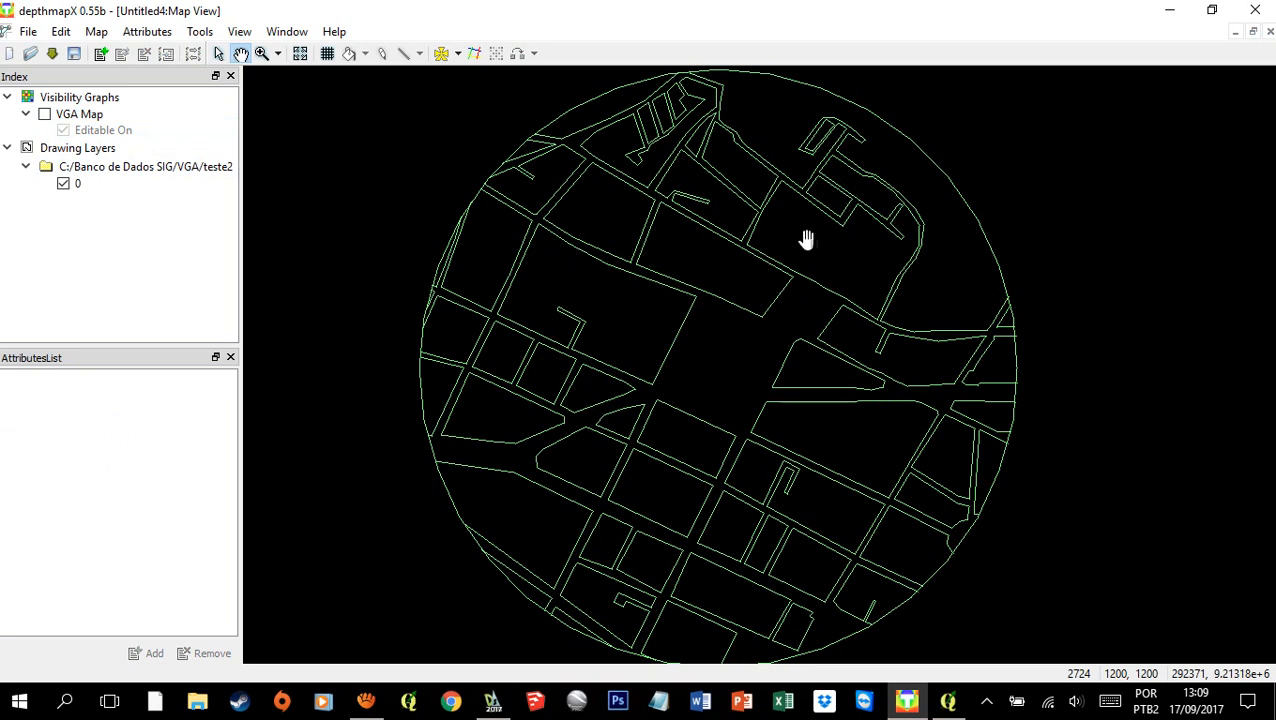
Step: Create a full isovist (360 degrees) from a point at the northeastern end of the central square
left_click(458, 54)
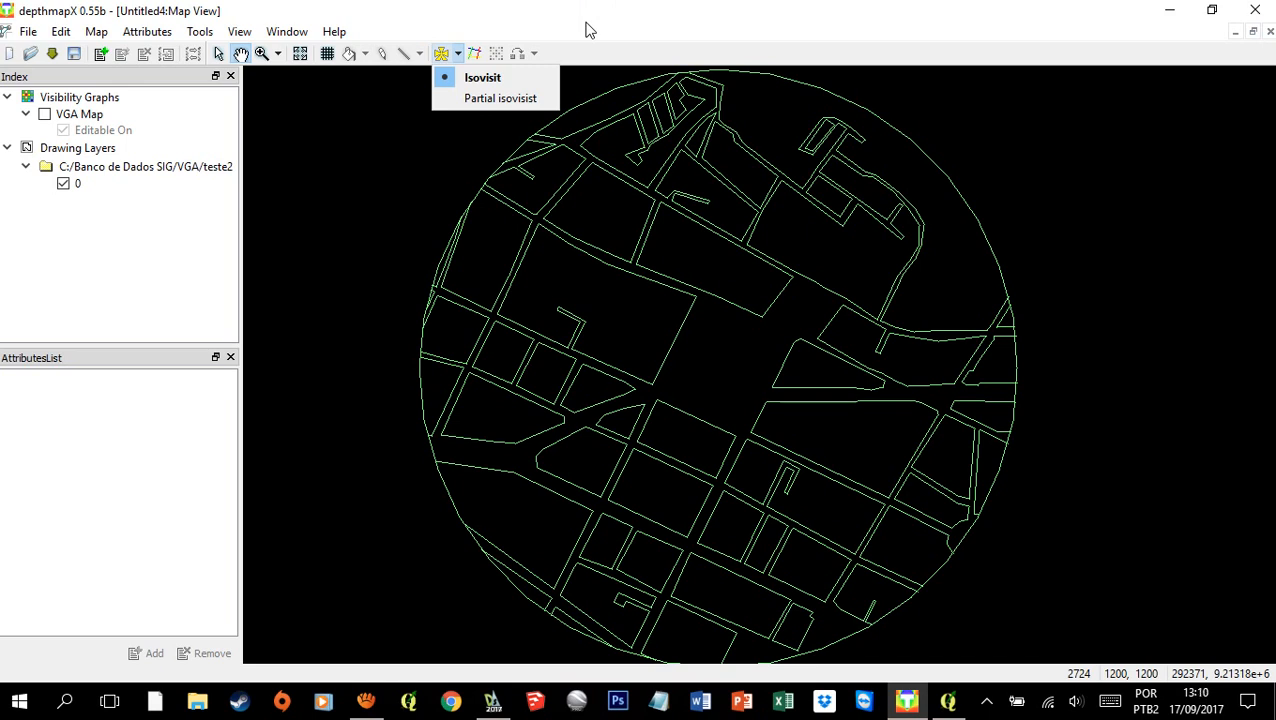
left_click(484, 77)
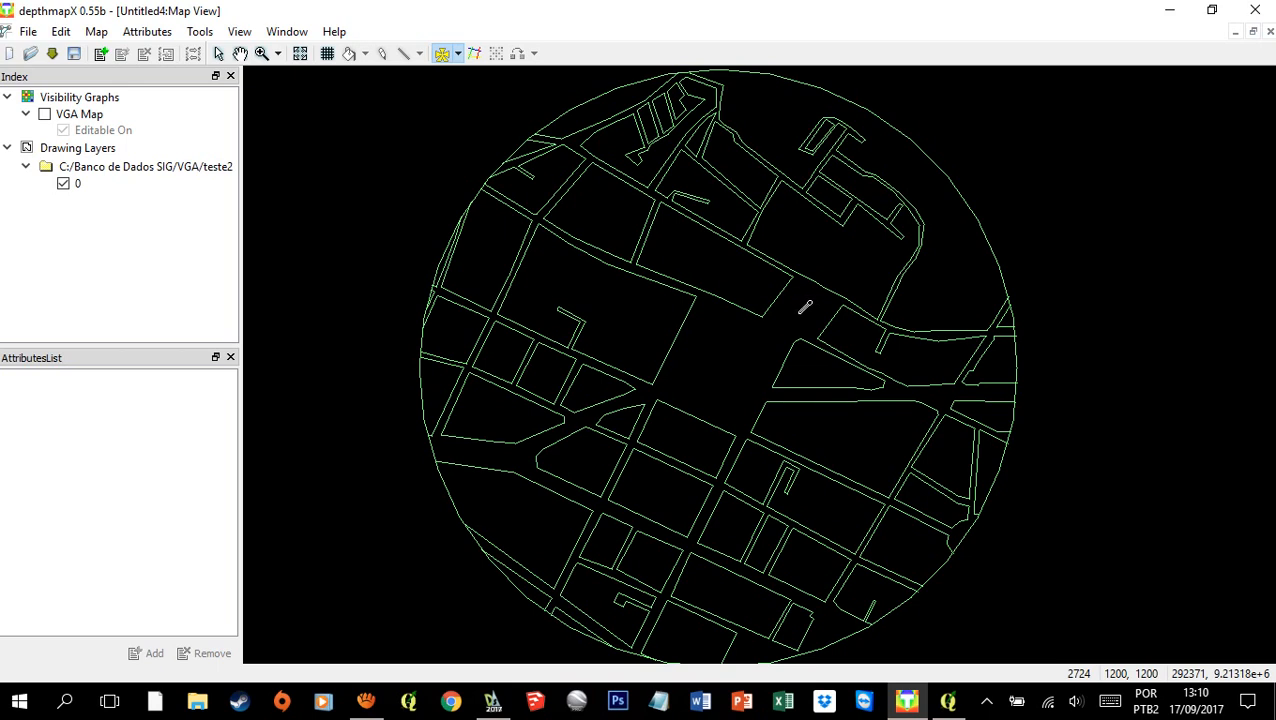
left_click(805, 307)
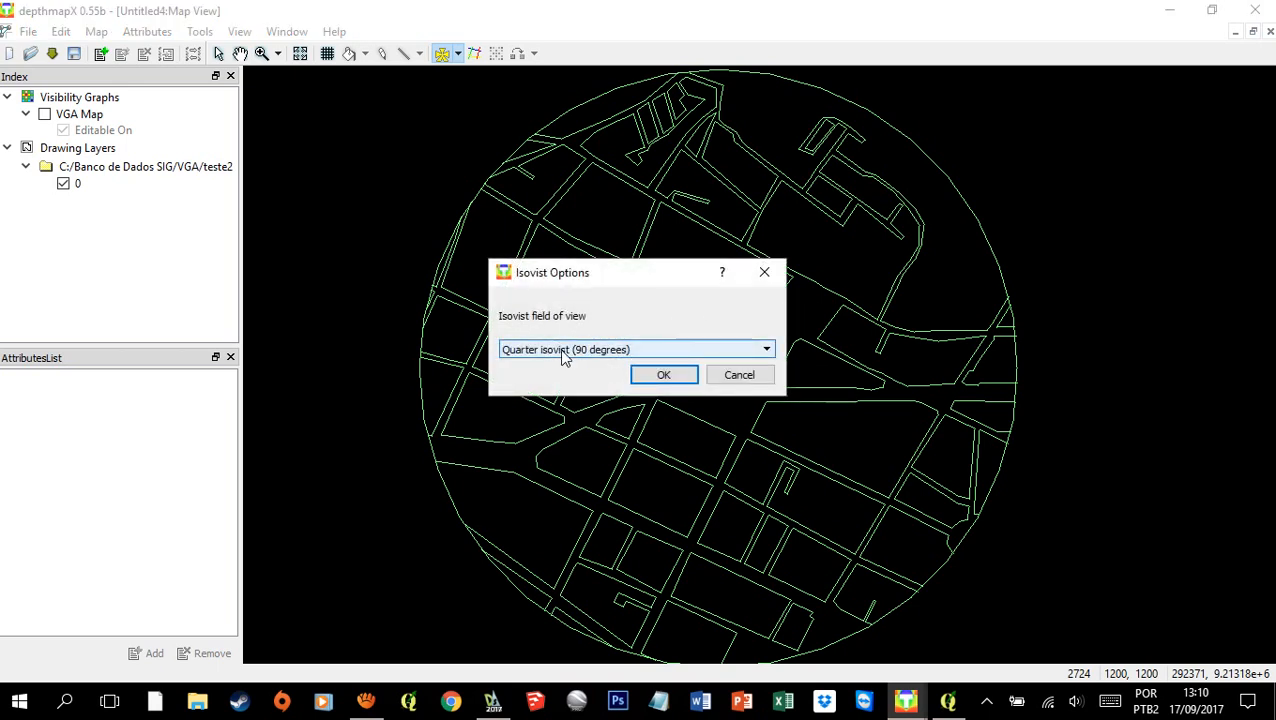
left_click(563, 358)
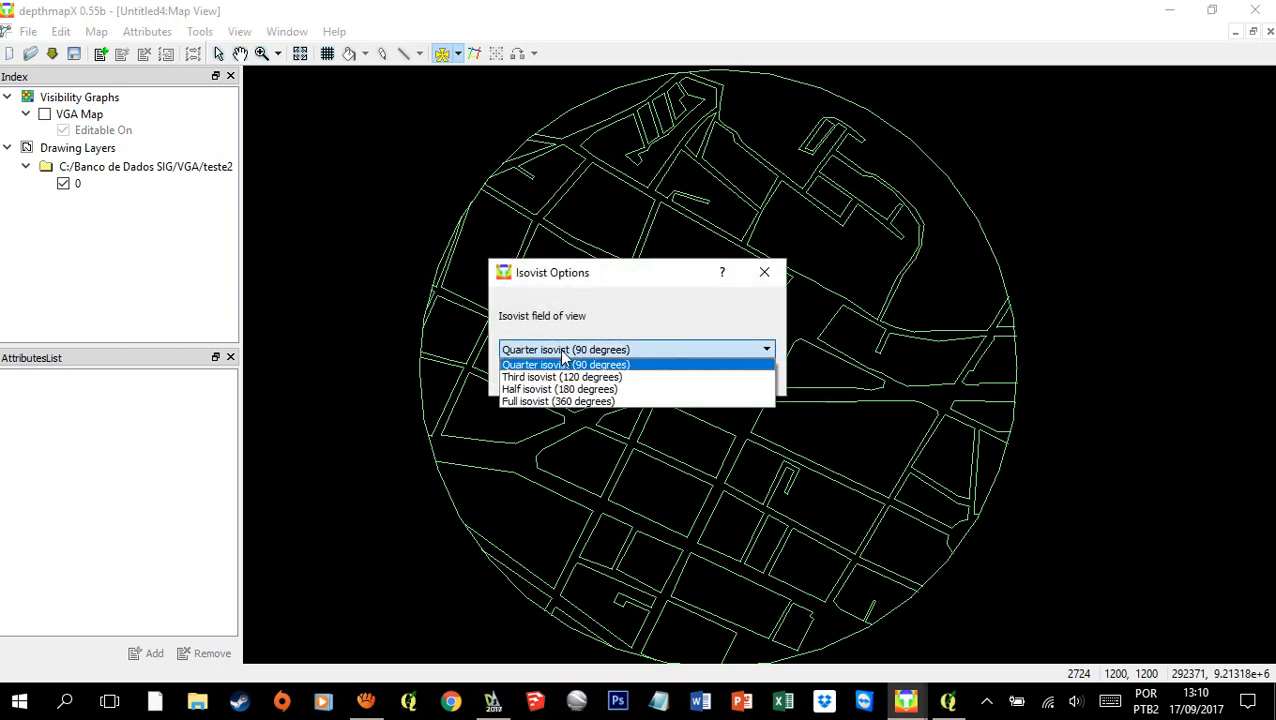
left_click(586, 402)
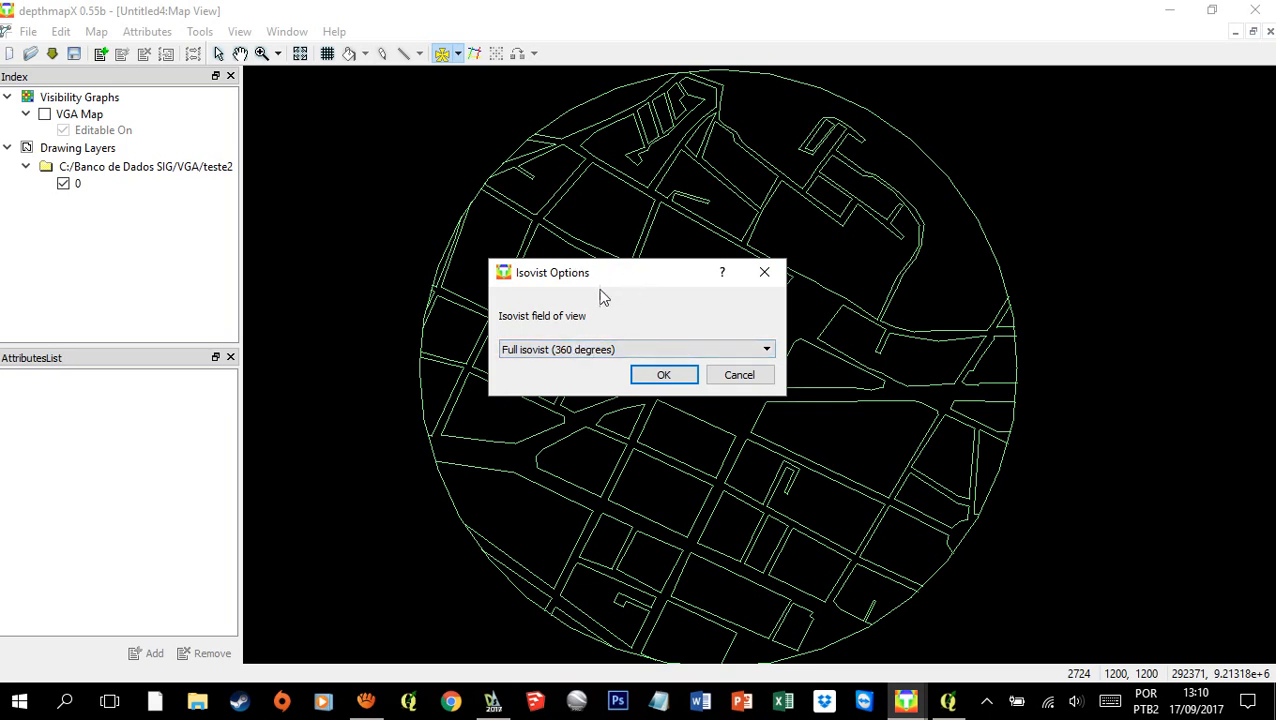
left_click(578, 358)
left_click(588, 401)
left_click(612, 347)
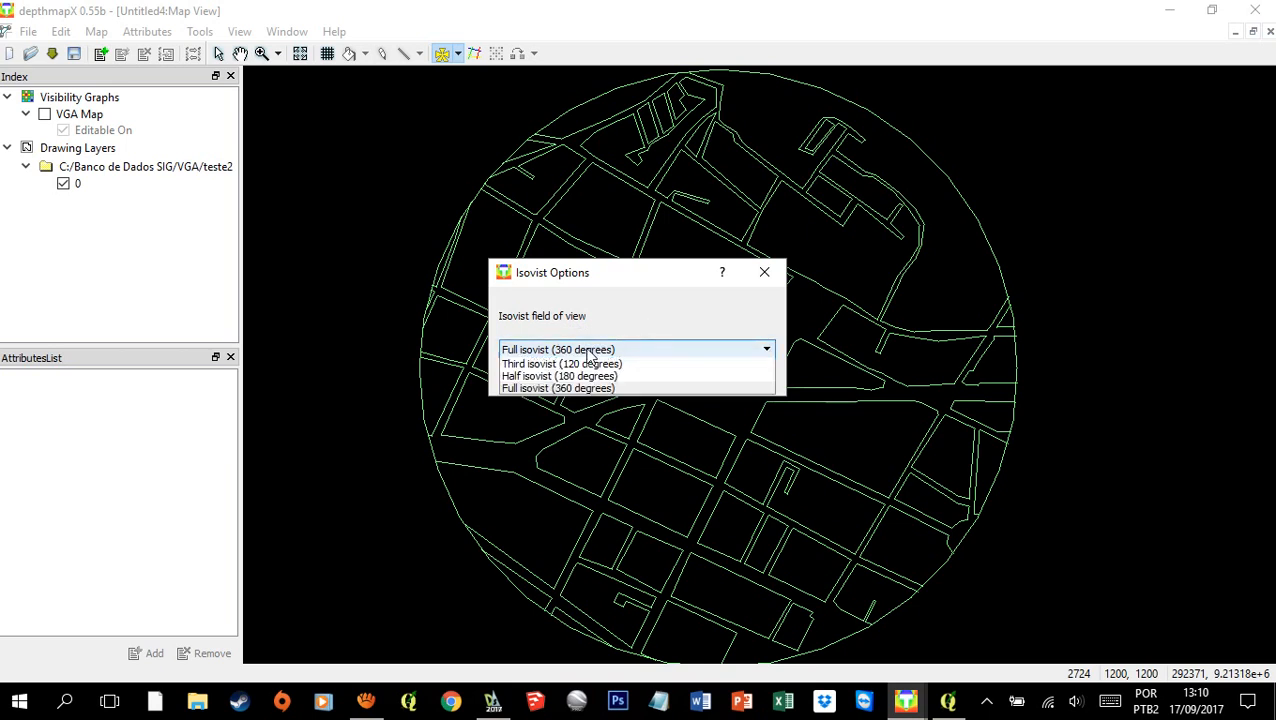
left_click(564, 401)
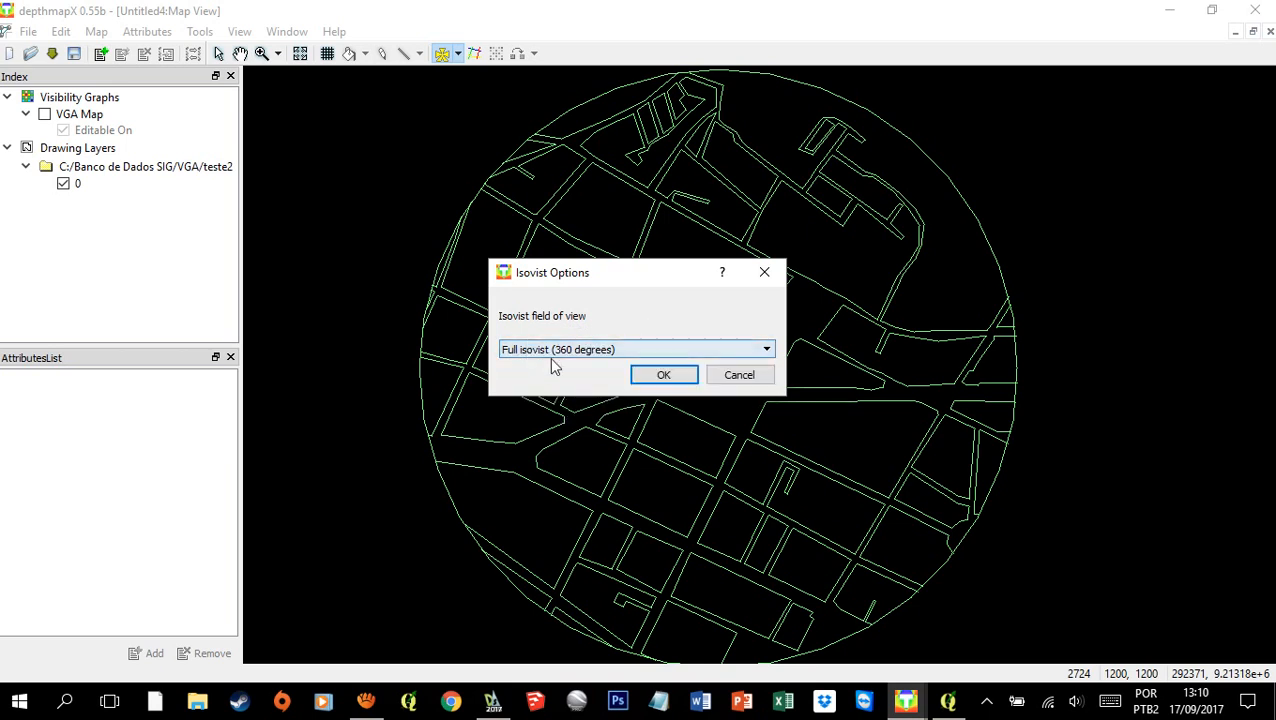
left_click(664, 376)
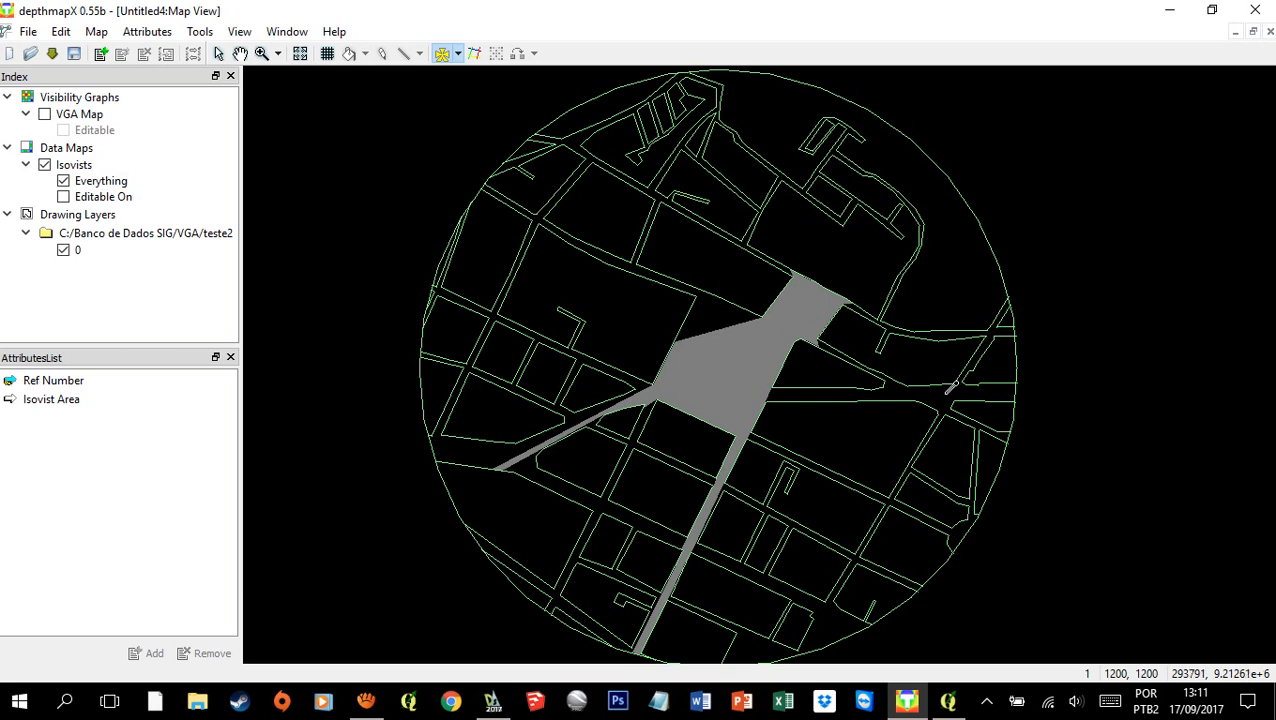
Step: Add a full isovist (360 degrees) from the street junction east of the central square
left_click(948, 387)
left_click(767, 349)
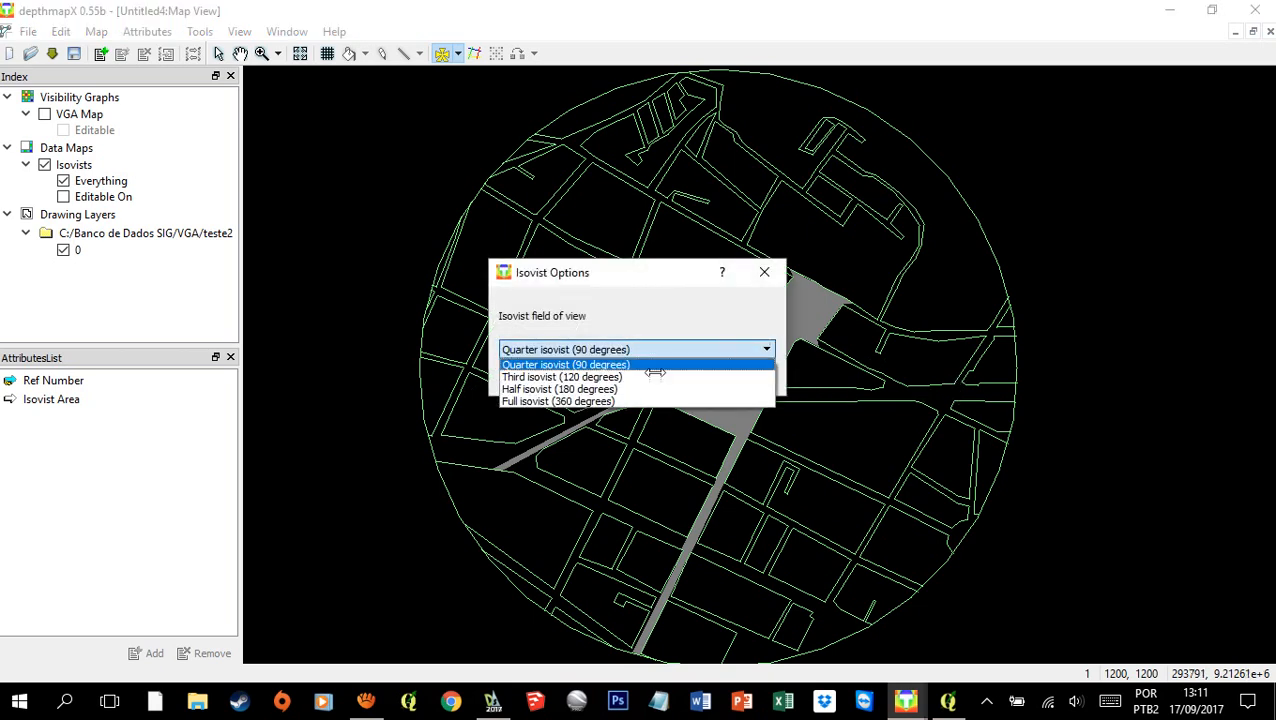
left_click(660, 401)
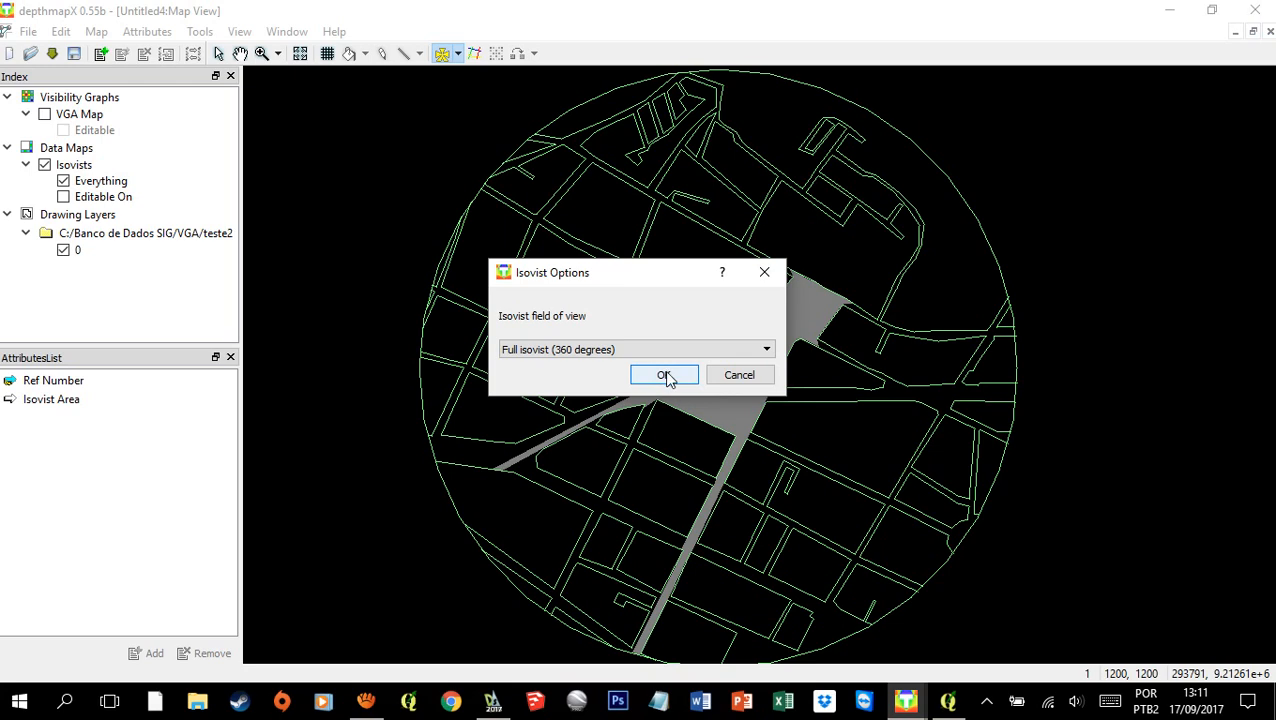
left_click(666, 377)
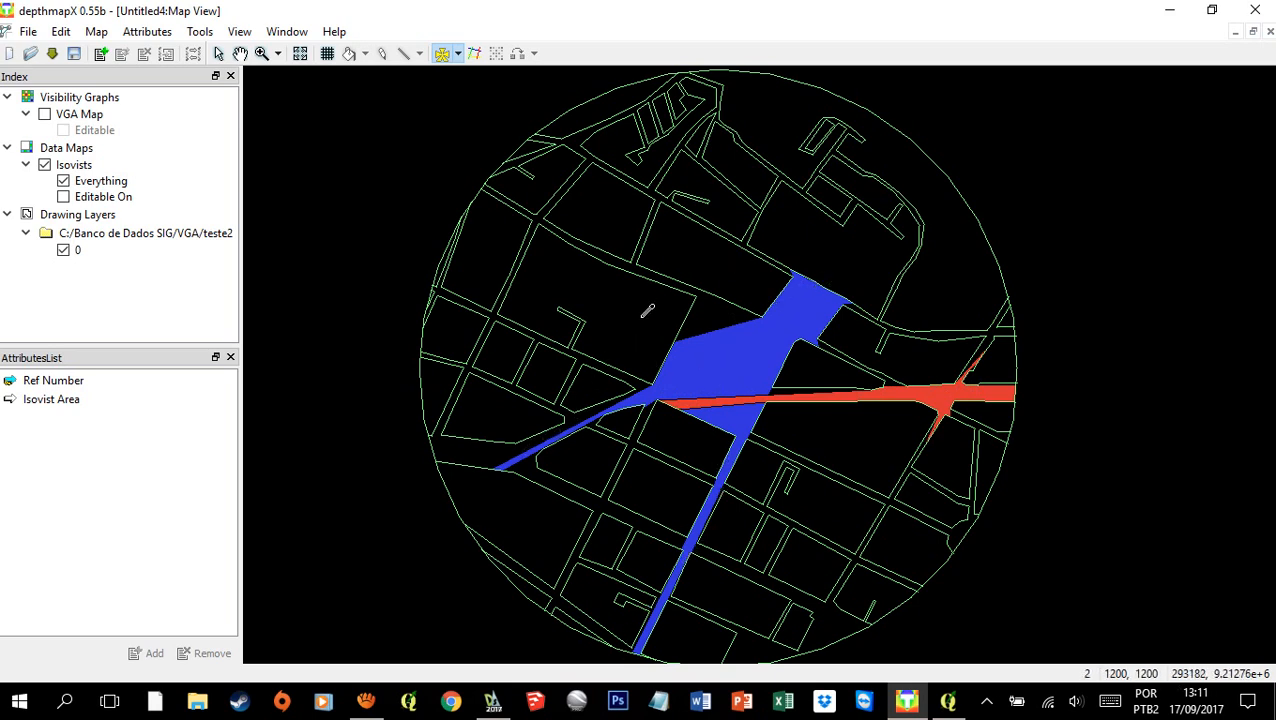
Step: Add a full isovist (360 degrees) from the street junction southwest of the central square
left_click(503, 452)
left_click(643, 351)
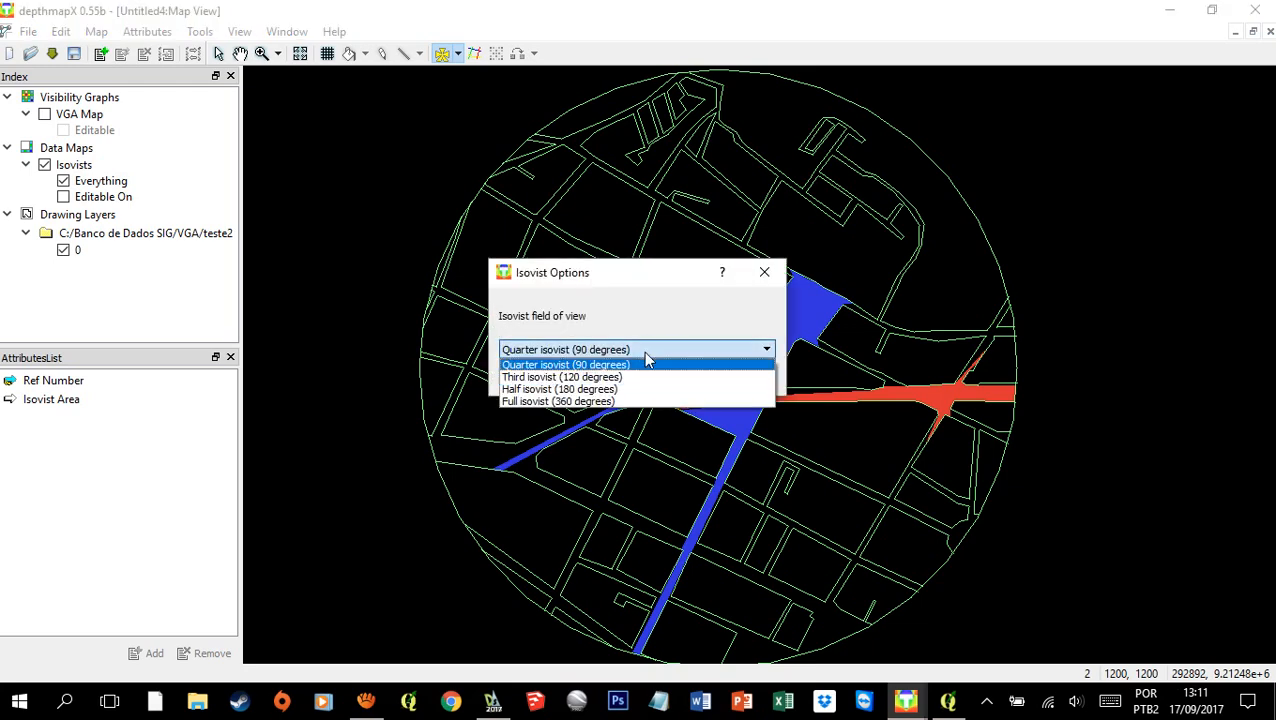
left_click(607, 400)
left_click(666, 375)
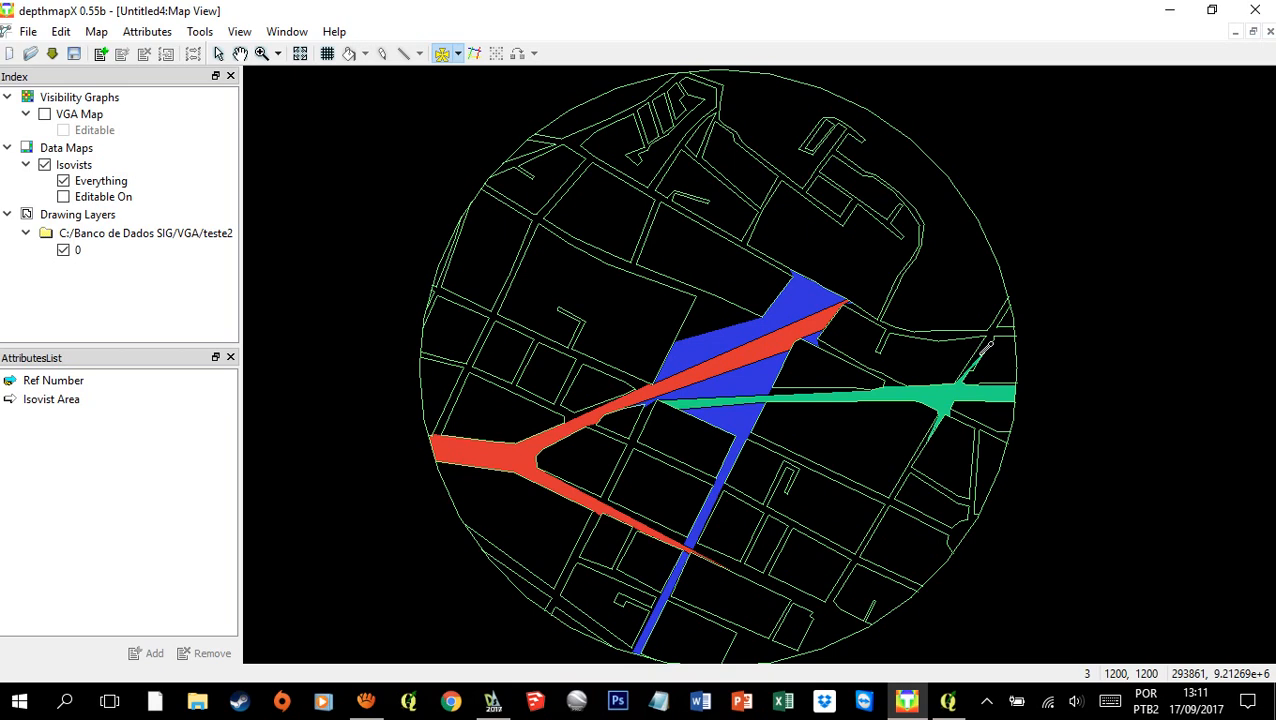
Step: Select the central square and eastern junction isovists in turn to inspect their extents, clearing the selection after each
left_click(219, 55)
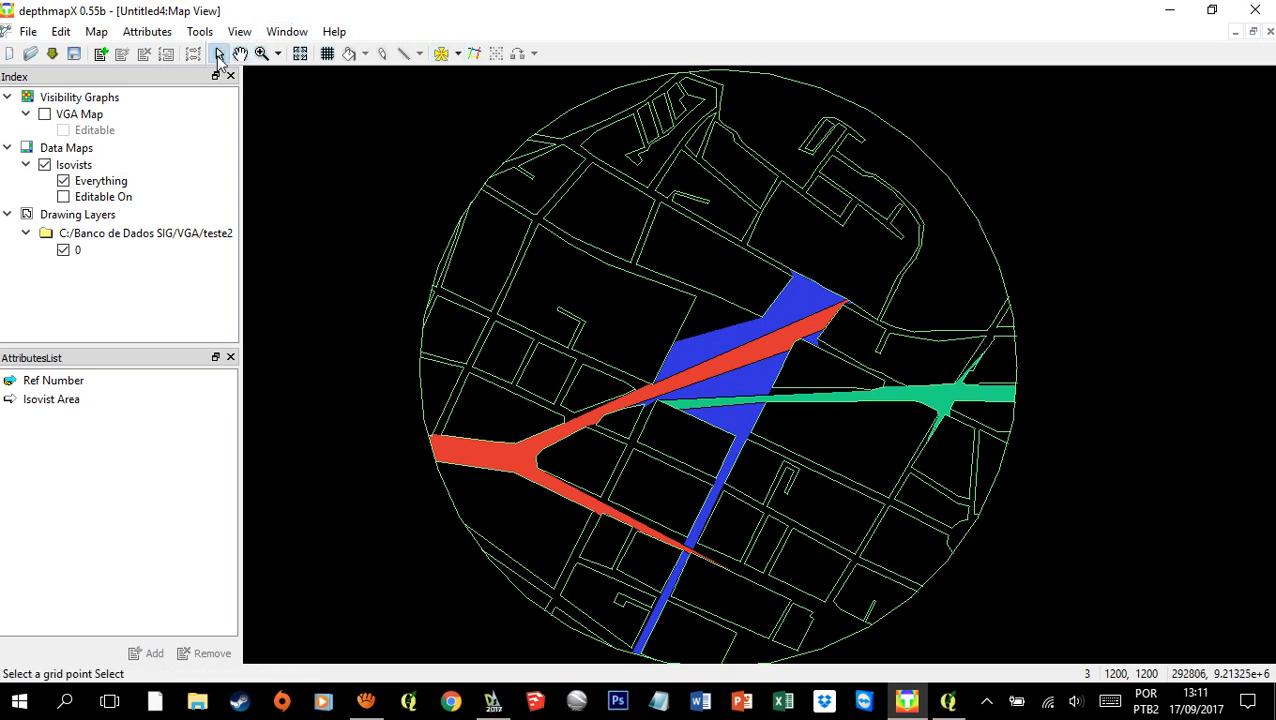
left_click(689, 355)
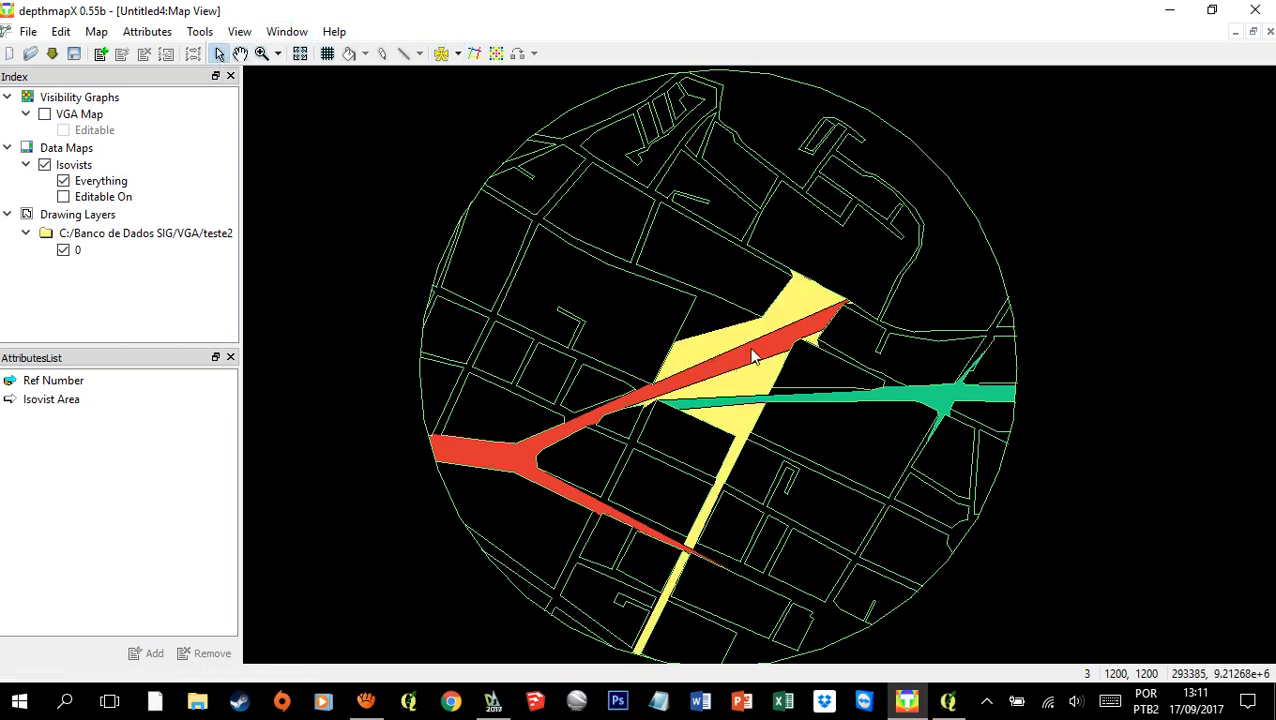
left_click(832, 377)
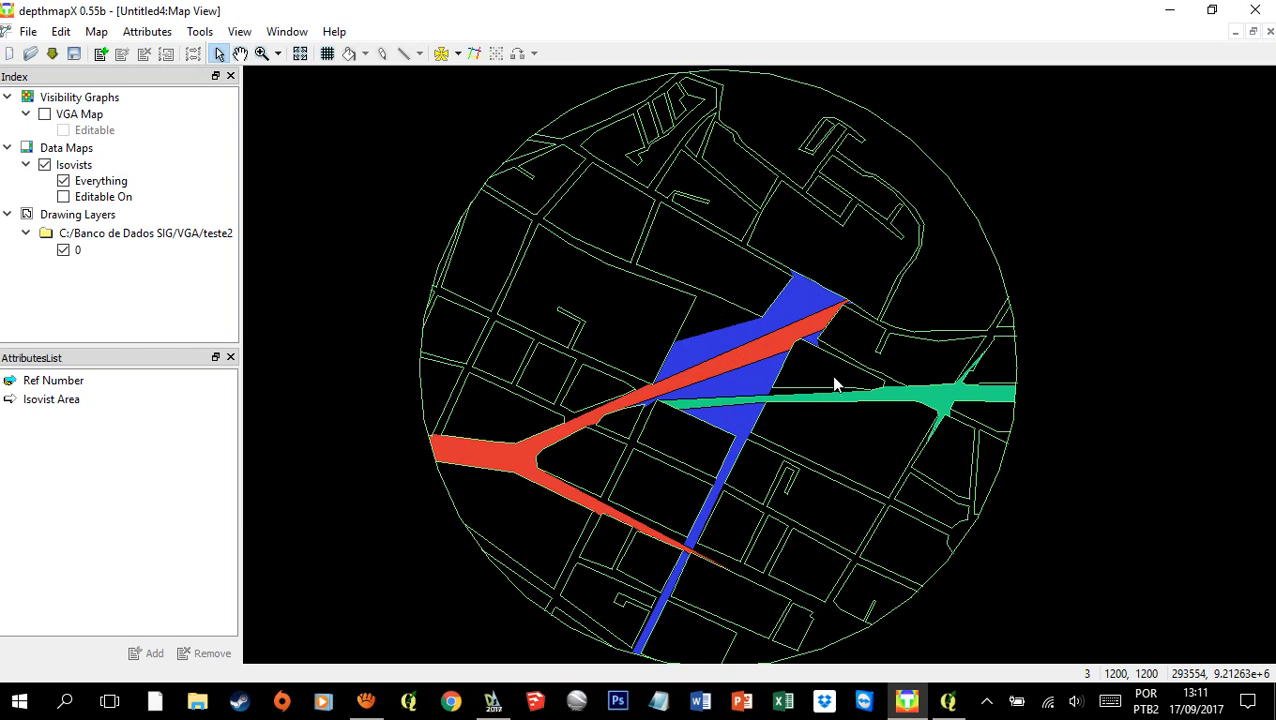
left_click(938, 404)
left_click(1130, 420)
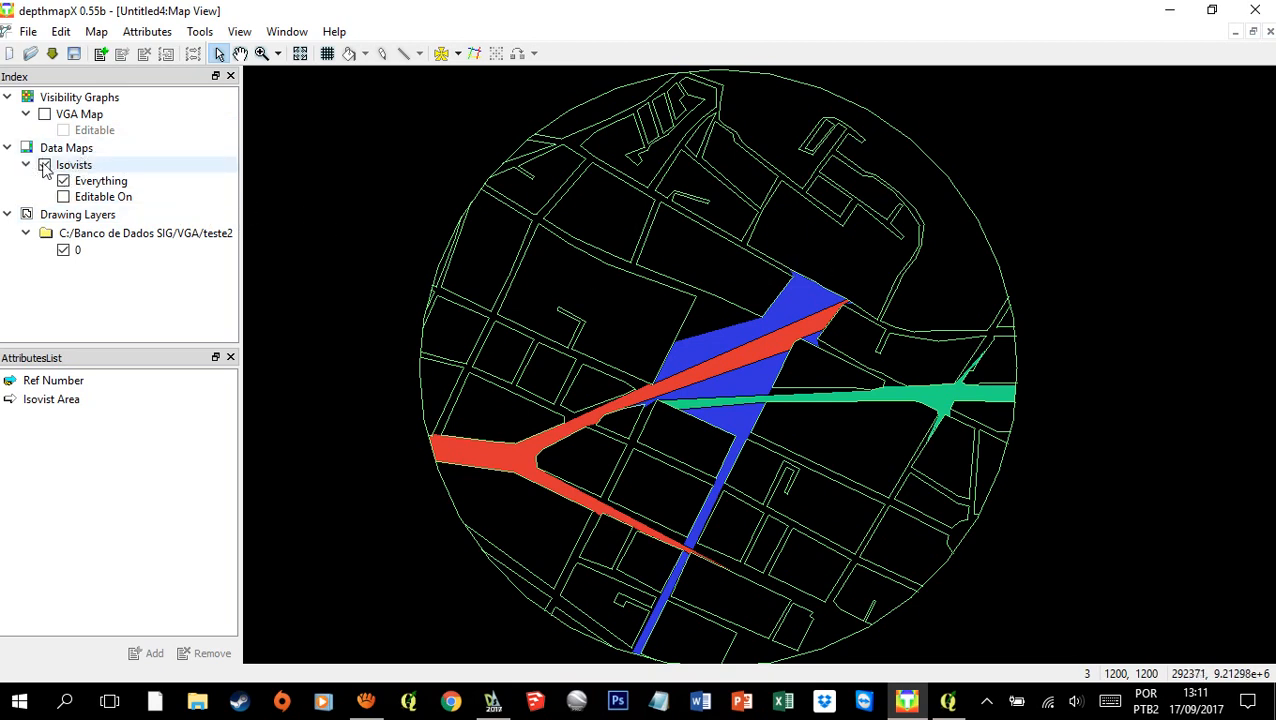
Step: Export the Isovists map as a MapInfo file (*.mif) named redeurbana_iso in C:\Banco de Dados SIG\VGA
left_click(97, 32)
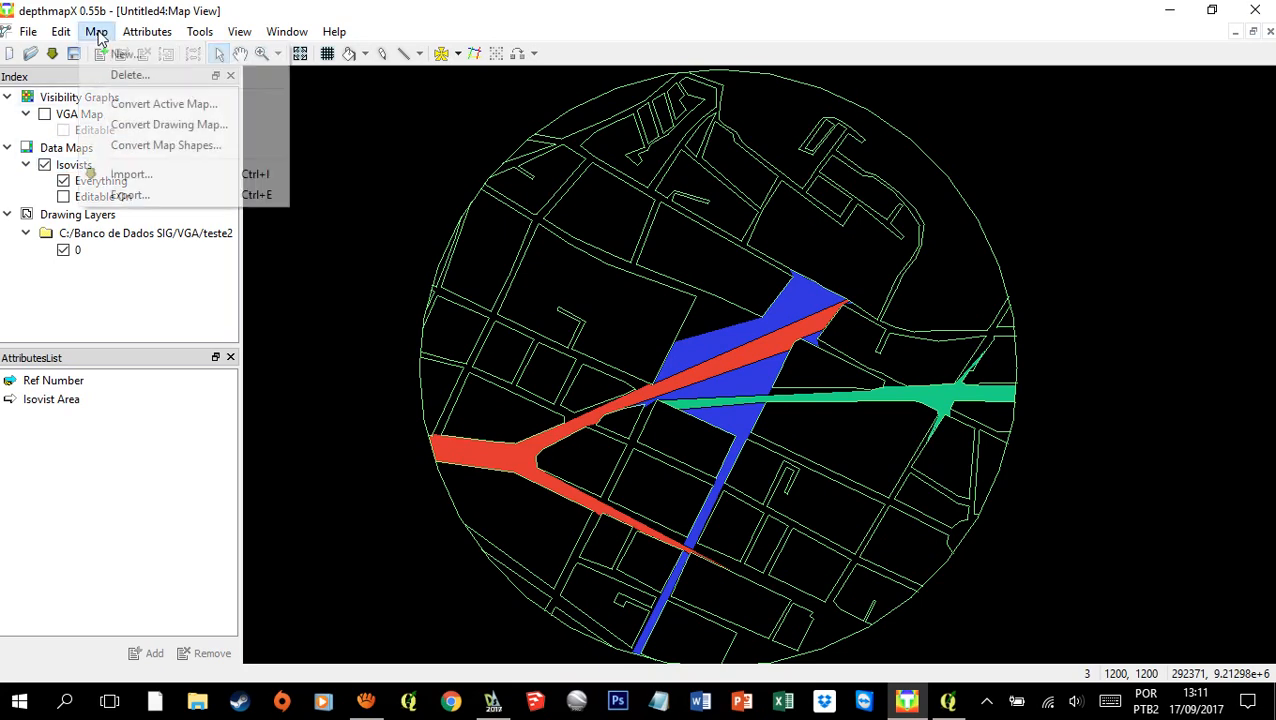
left_click(150, 195)
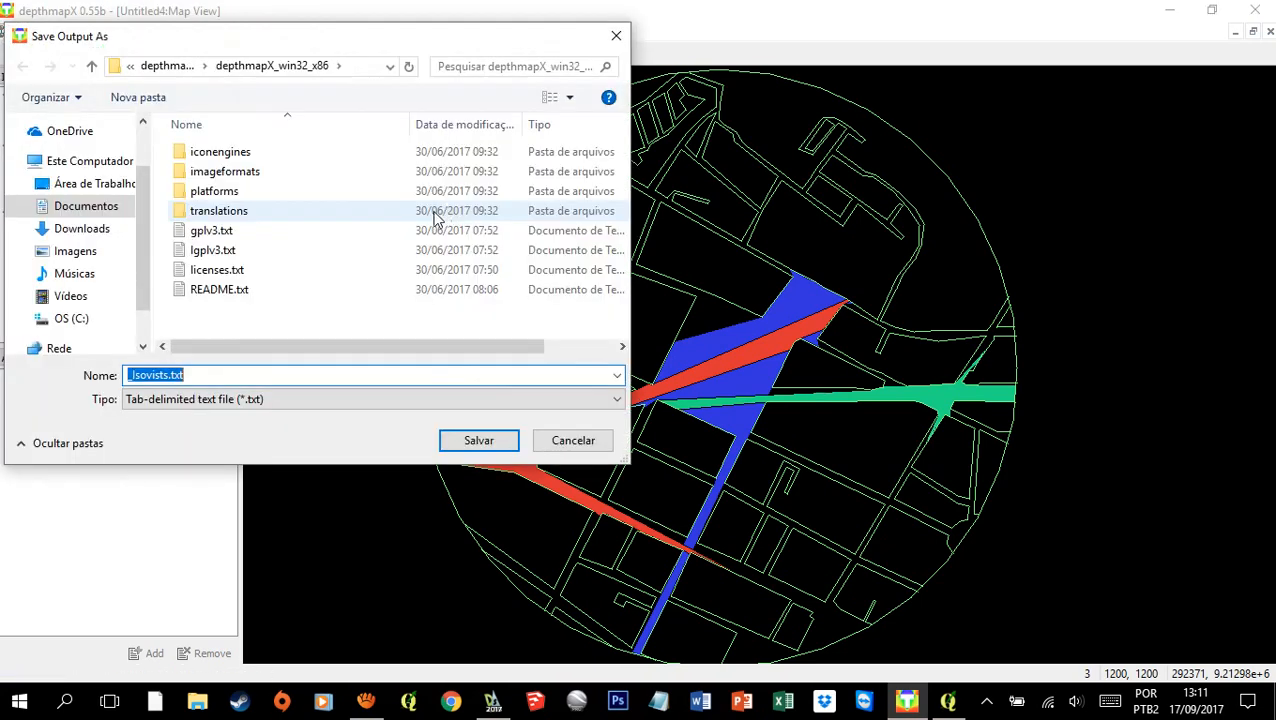
left_click(72, 320)
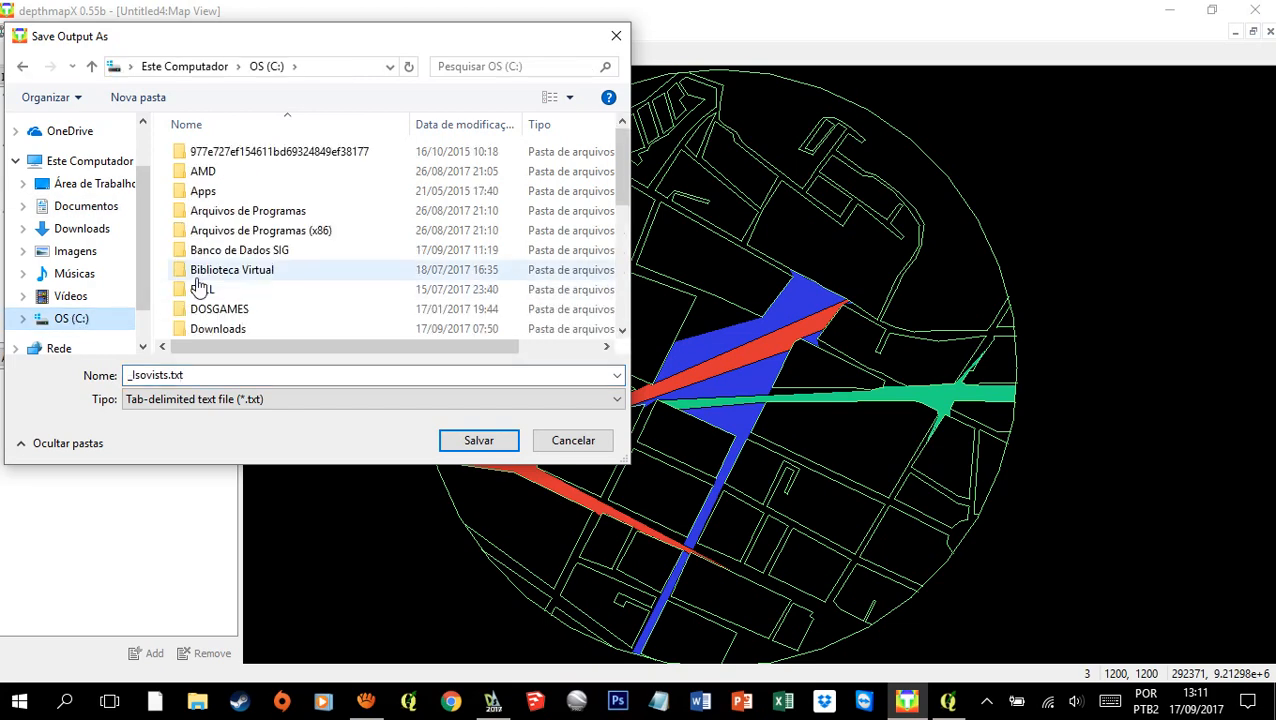
double_click(240, 252)
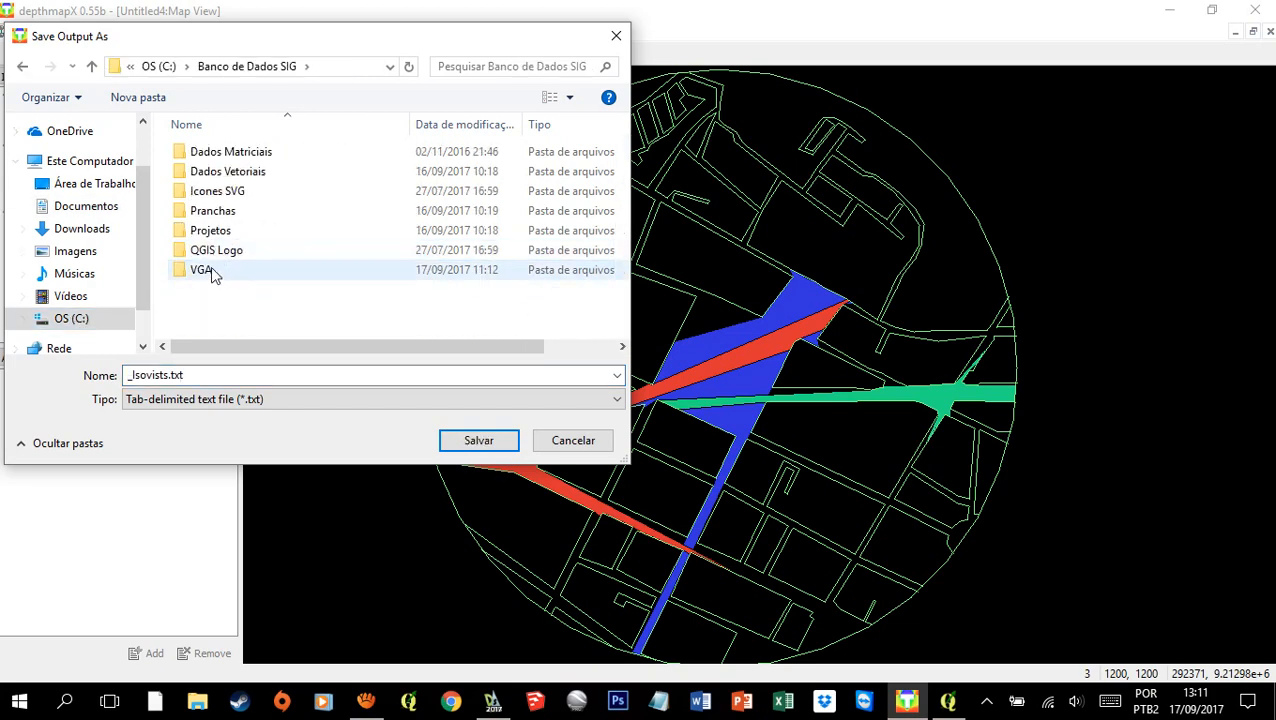
double_click(210, 269)
left_click(290, 398)
left_click(268, 458)
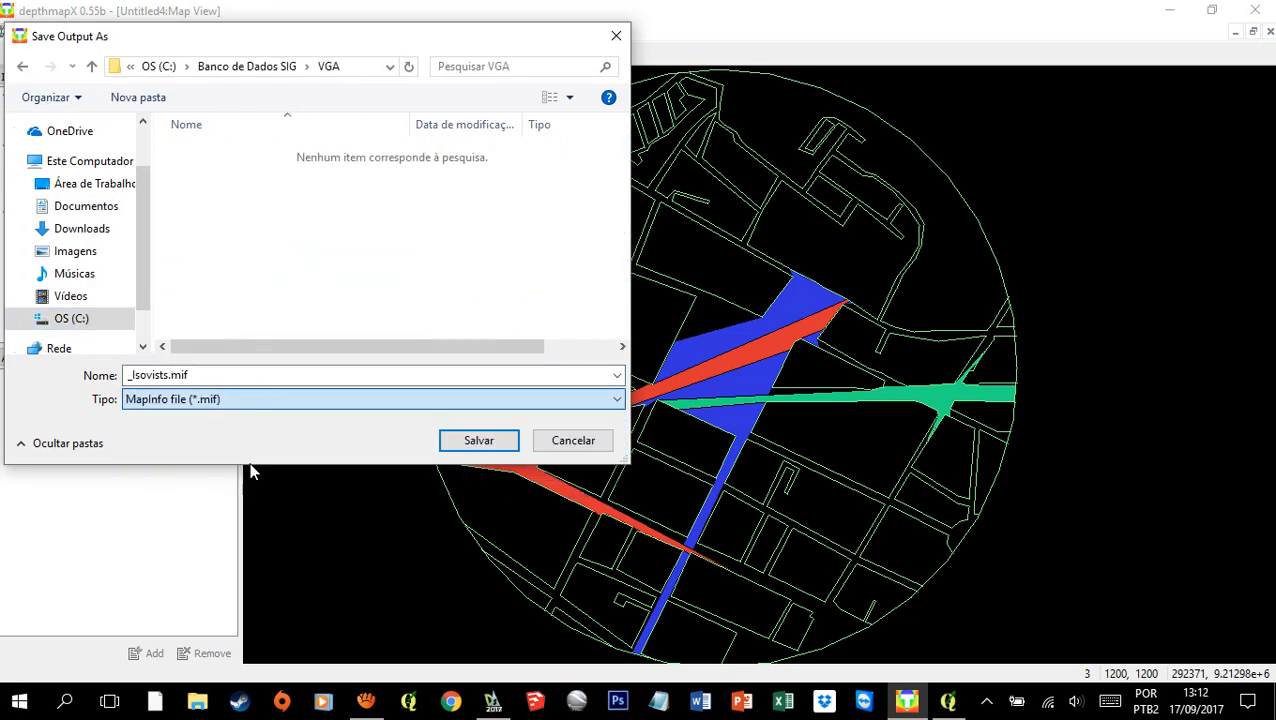
left_click(197, 375)
double_click(197, 375)
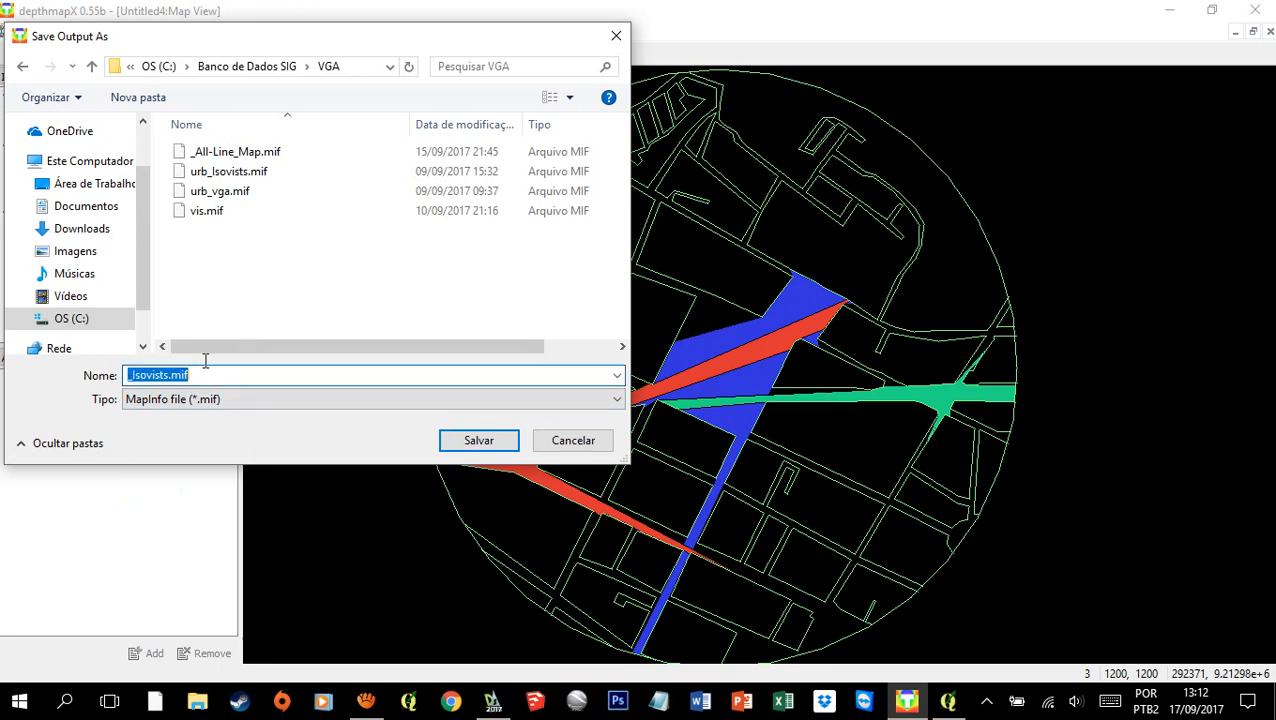
type("redeurbana_iso")
left_click(479, 441)
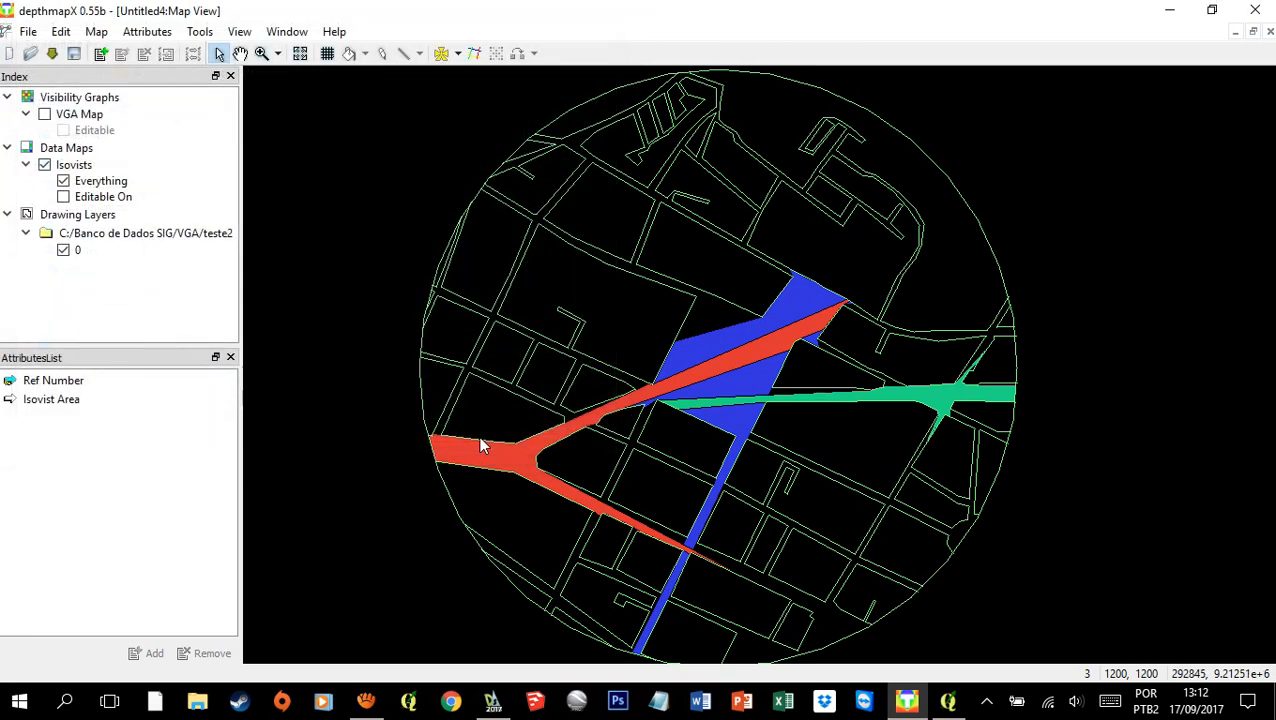
Step: Hide the Isovists map and display the VGA Map again
left_click(44, 165)
left_click(44, 114)
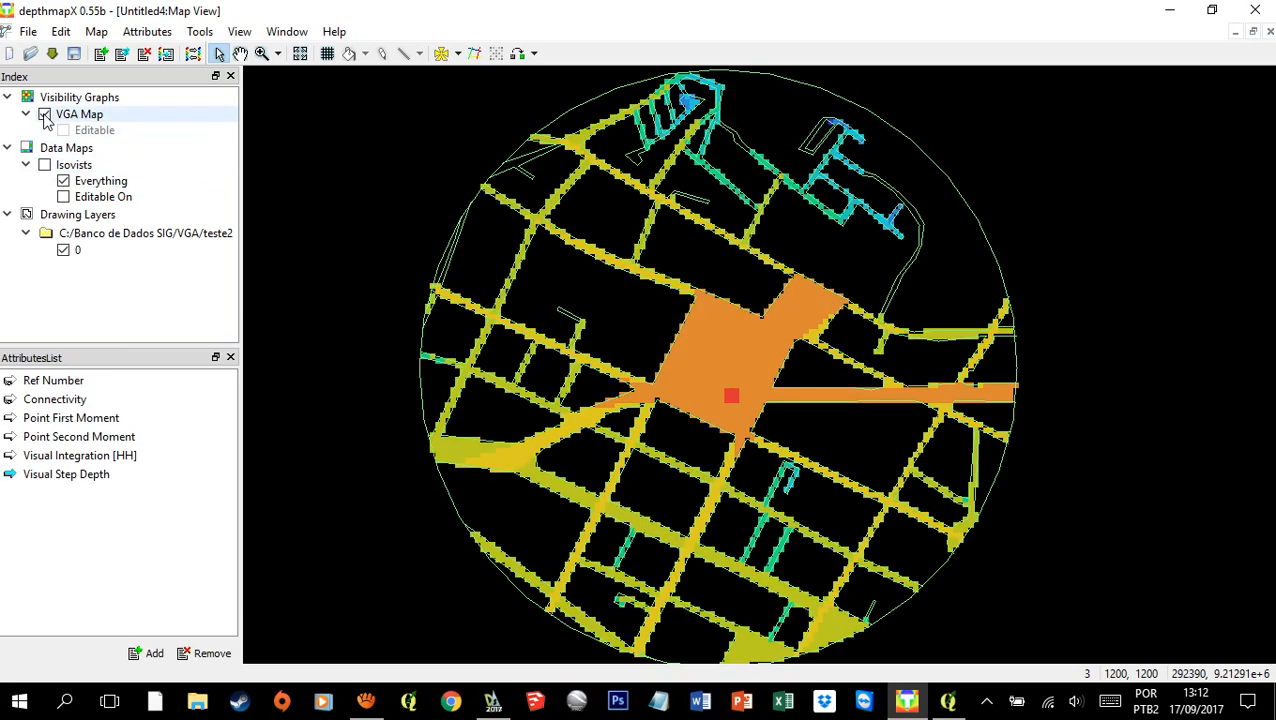
Step: Export the VGA Map as a MapInfo file (*.mif) named redeurbana_vga in C:\Banco de Dados SIG\VGA
left_click(97, 32)
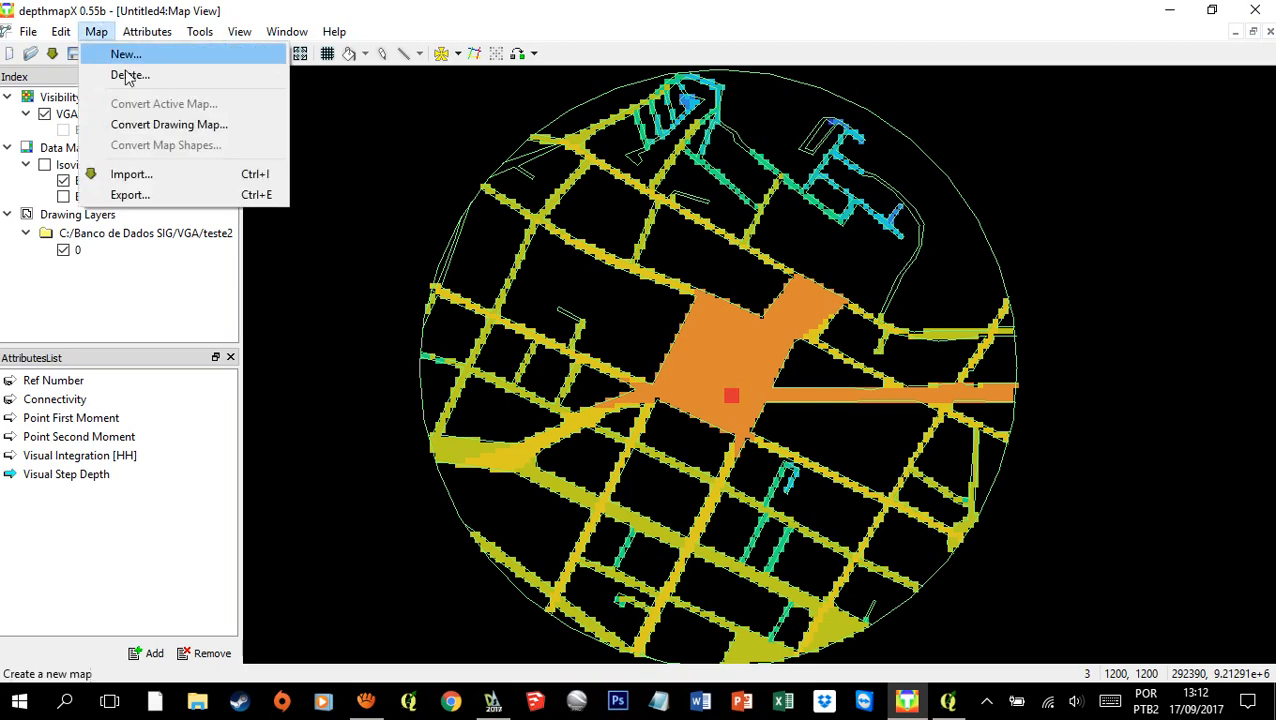
left_click(134, 195)
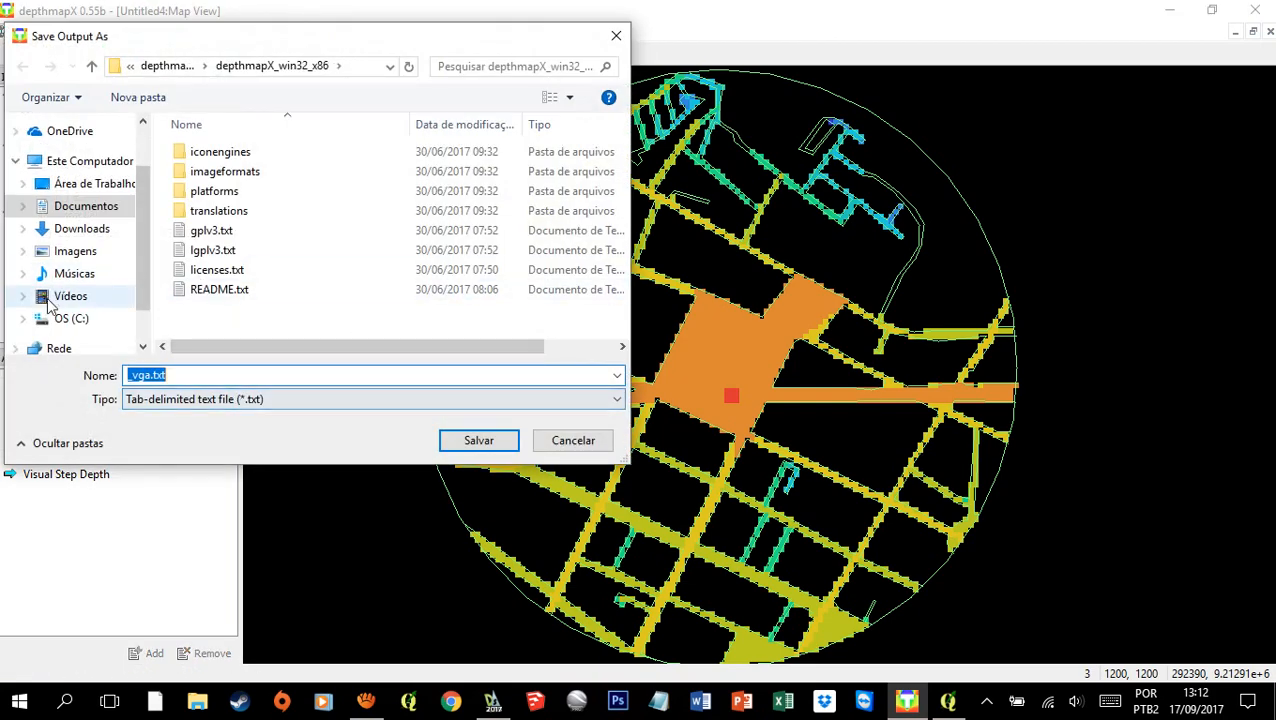
left_click(72, 319)
double_click(251, 252)
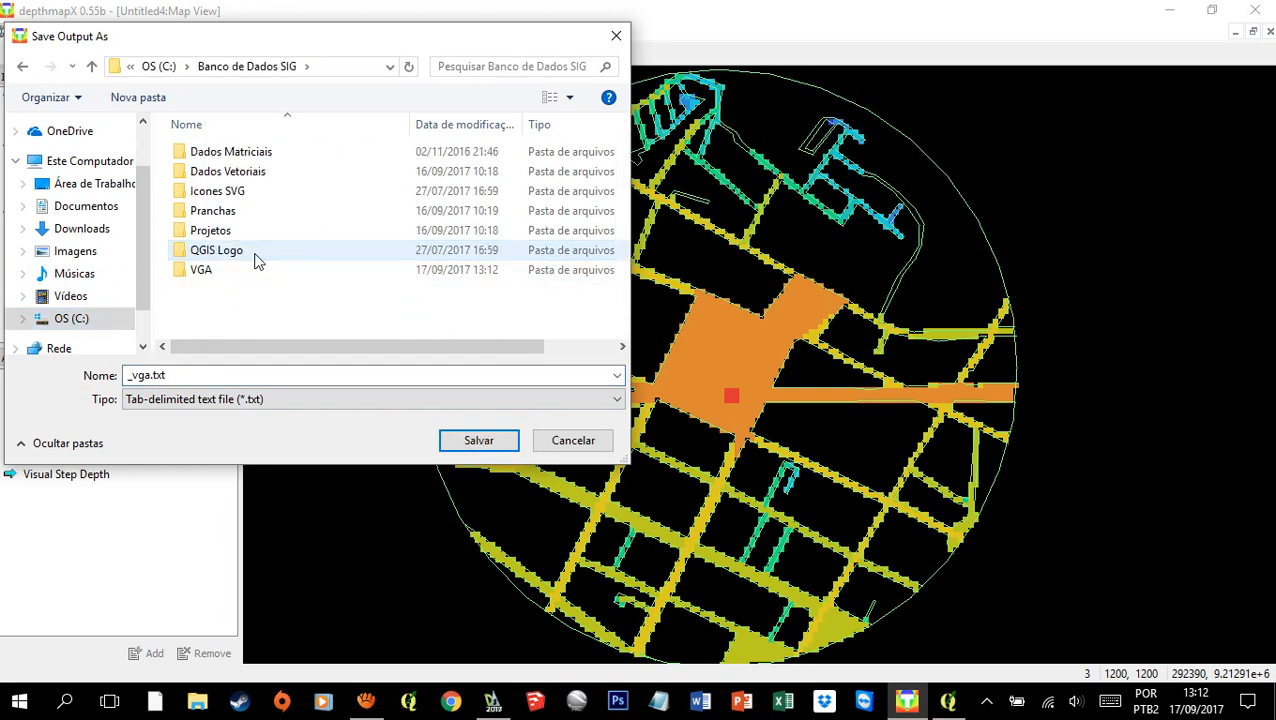
double_click(205, 272)
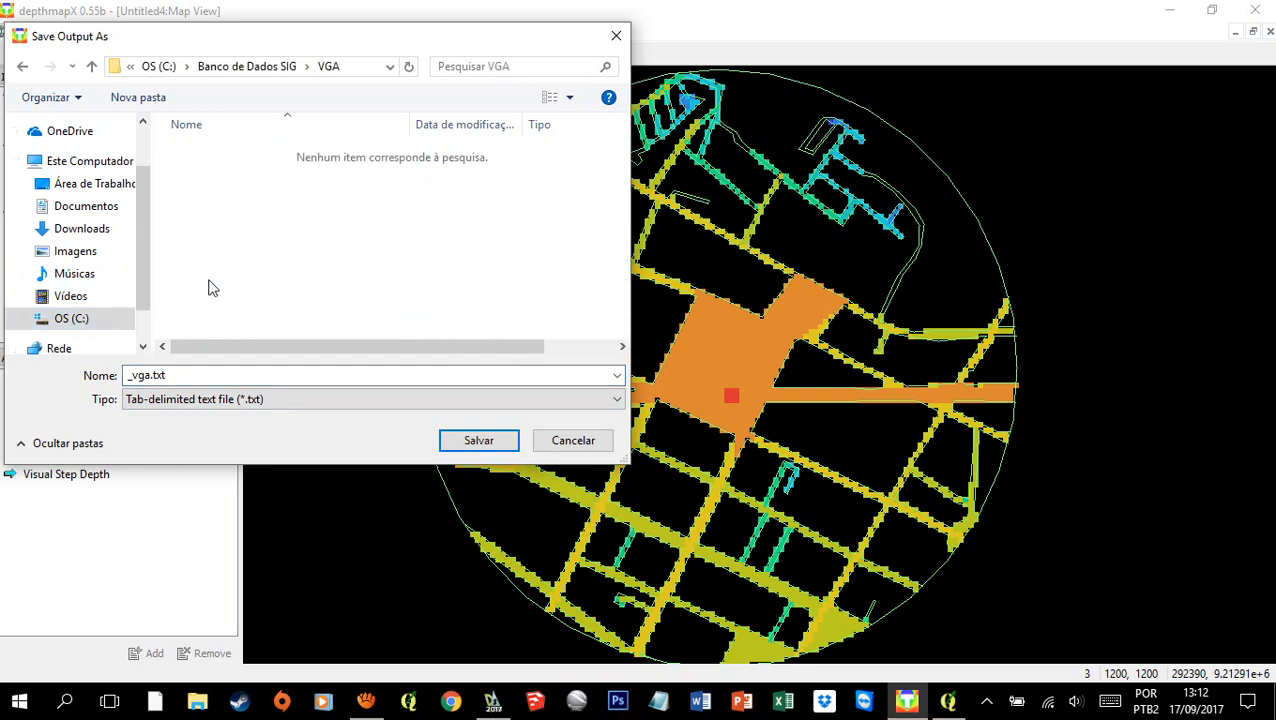
left_click(210, 399)
left_click(250, 459)
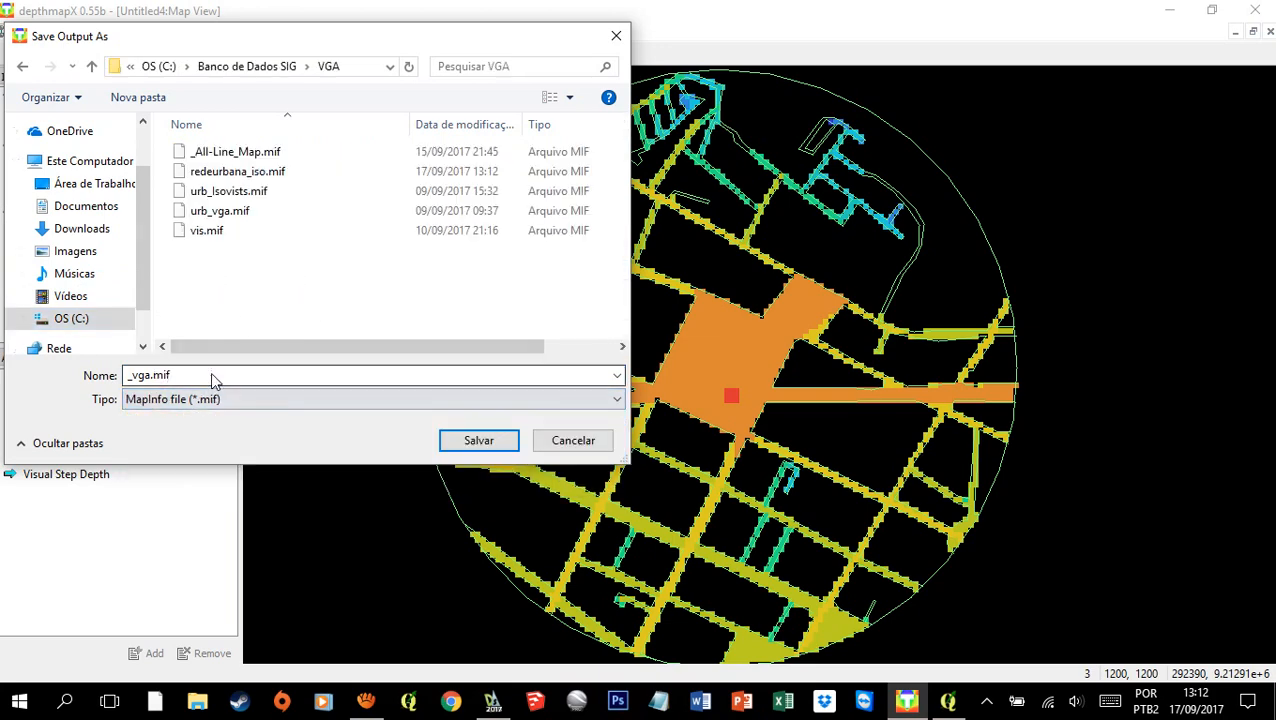
left_click(213, 372)
type("rede")
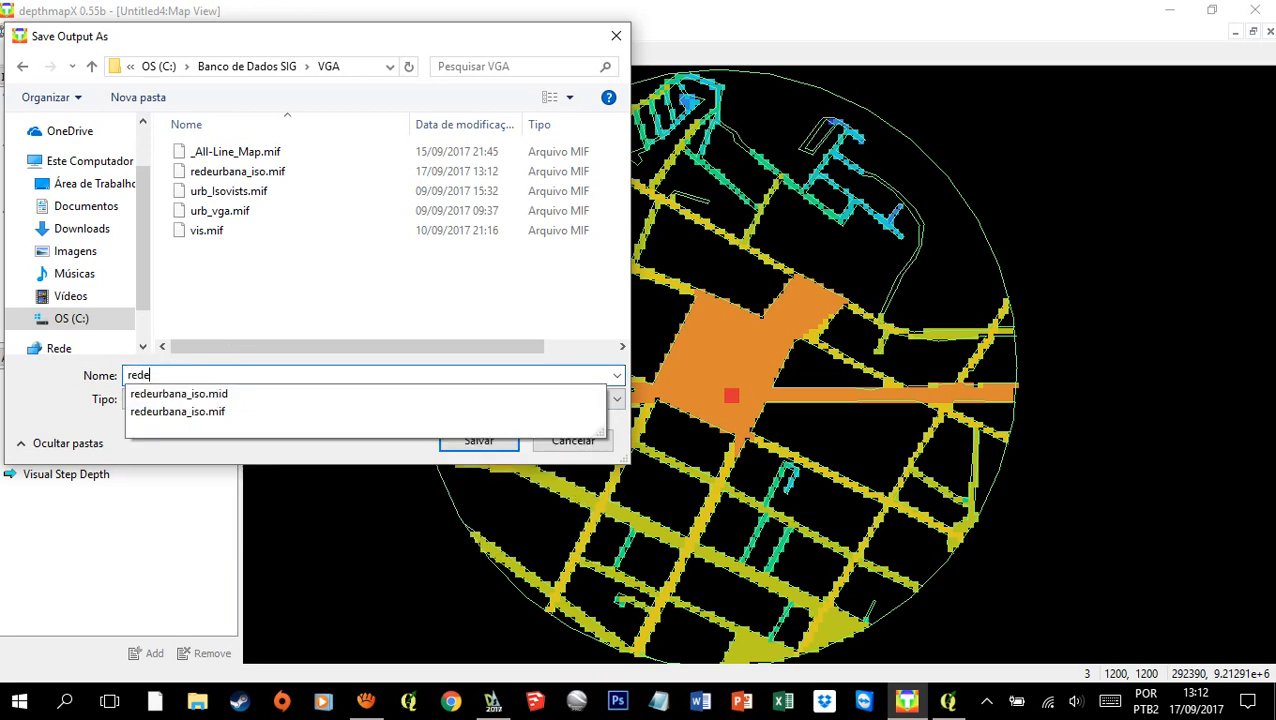
type("urbana_vga")
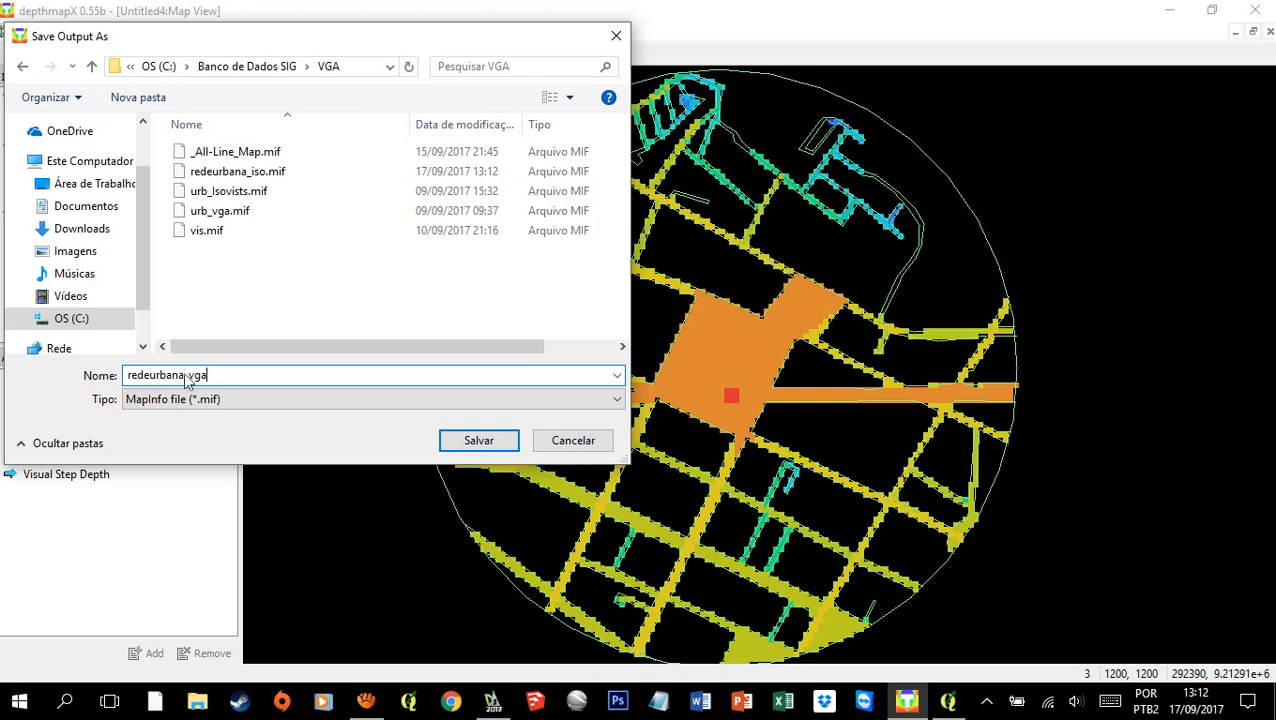
left_click(485, 444)
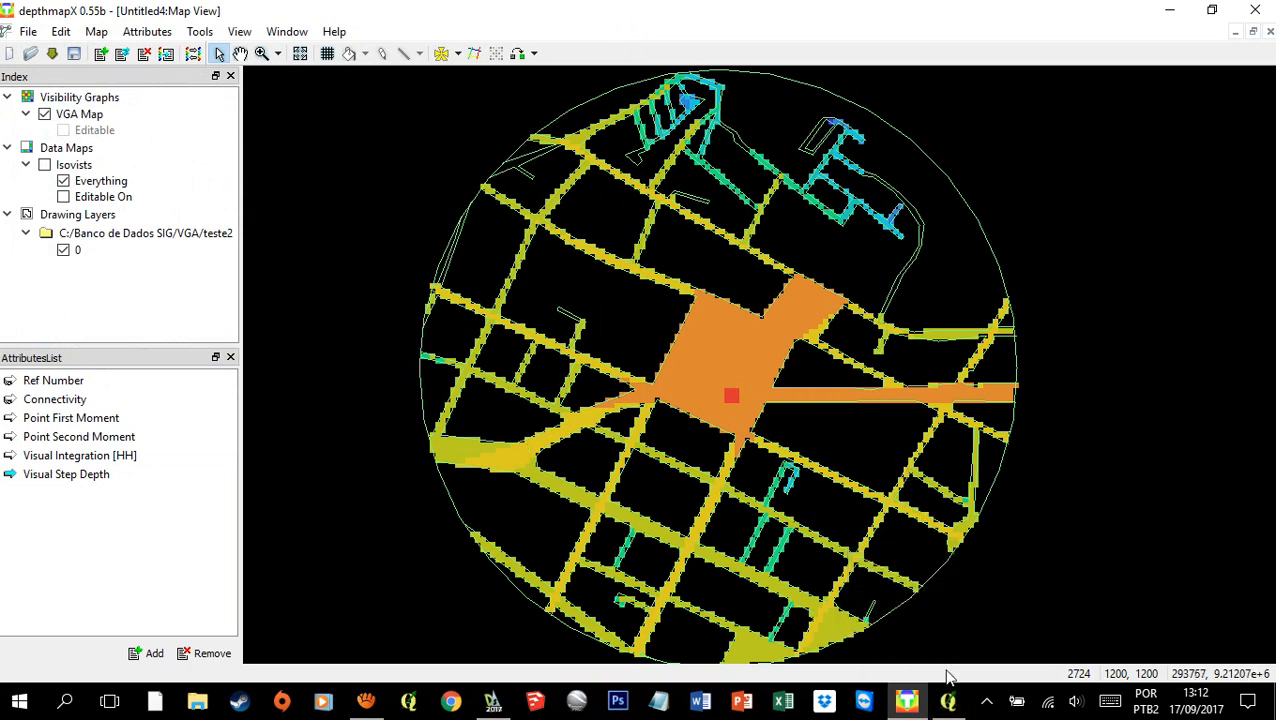
Step: Switch to QGIS and start adding a vector layer, browsing to C:\Banco de Dados SIG\VGA for the source file
left_click(948, 706)
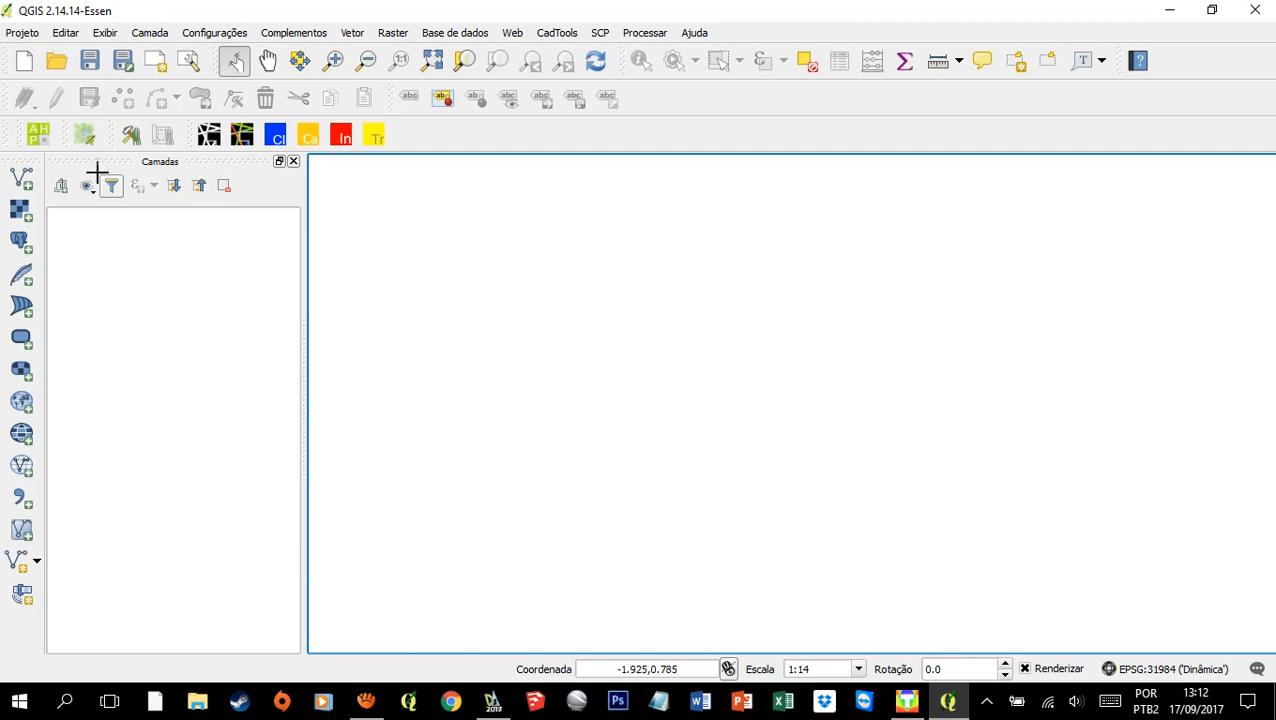
left_click(24, 178)
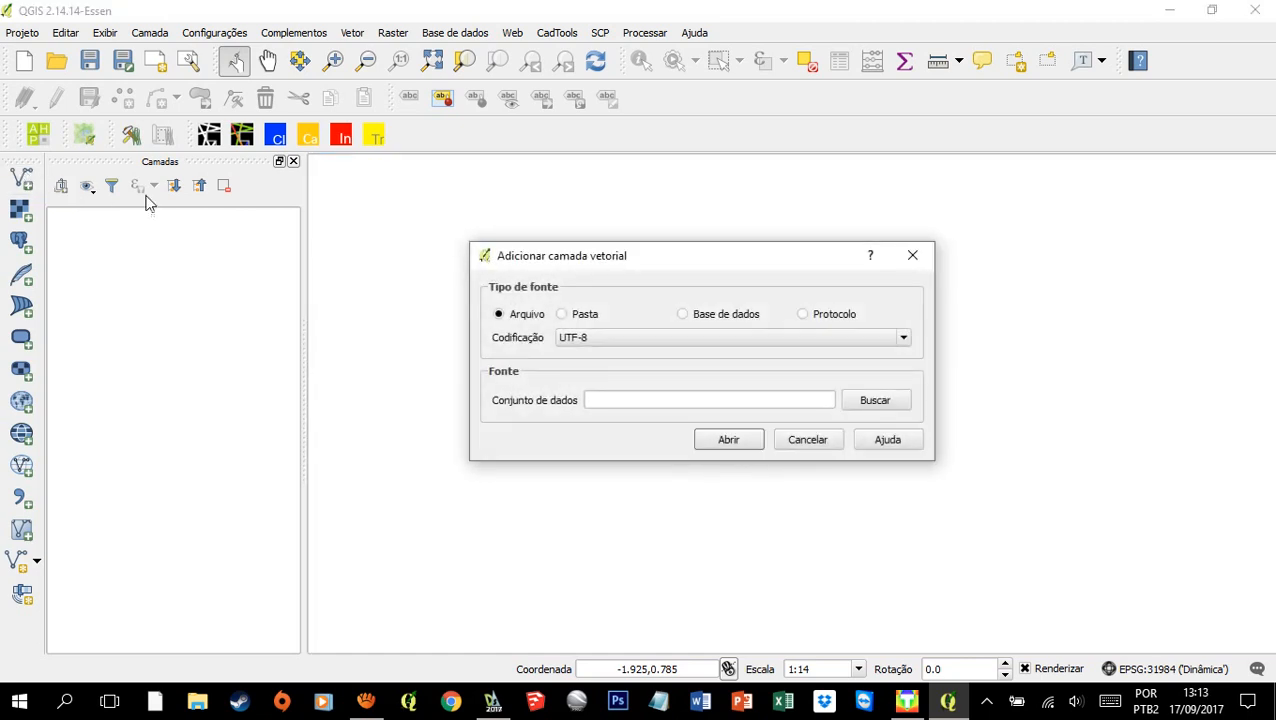
left_click(876, 401)
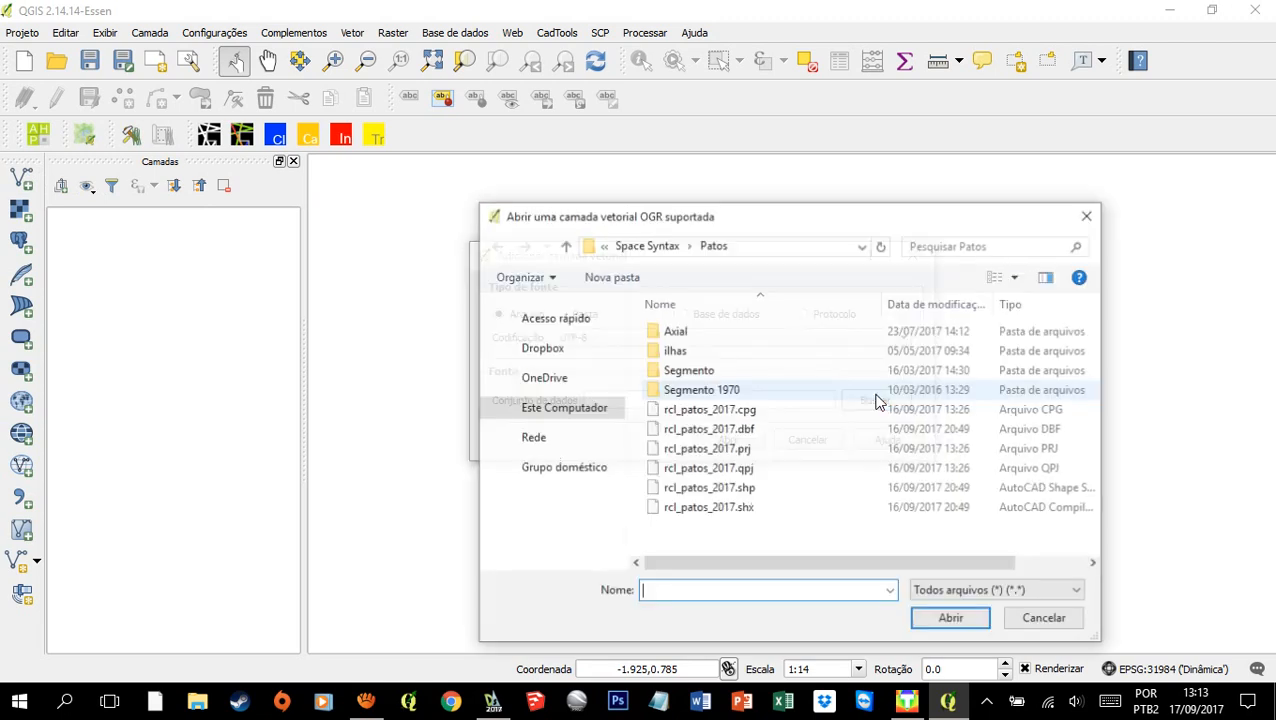
left_click(565, 246)
left_click(565, 246)
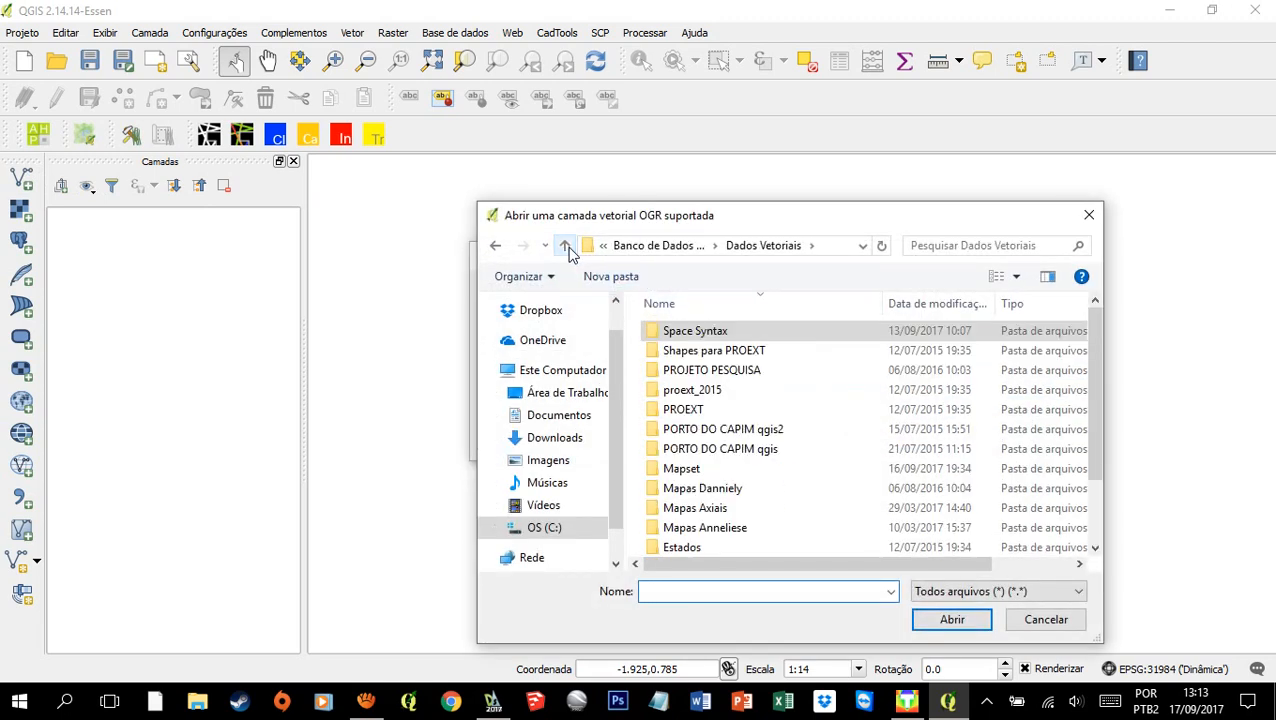
left_click(565, 246)
double_click(699, 452)
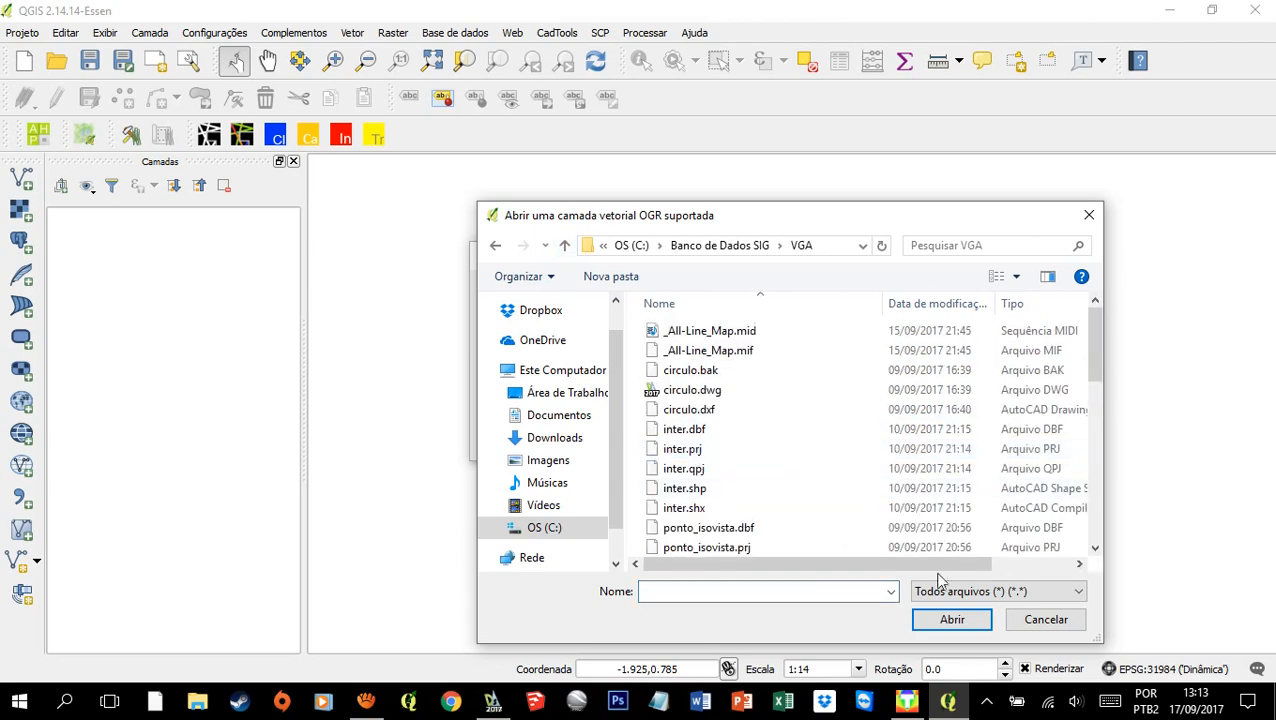
Step: Restrict the file list to Mapinfo files, add redeurbana_vga.mif as a vector layer, and dismiss the coordinate system notice
left_click(956, 591)
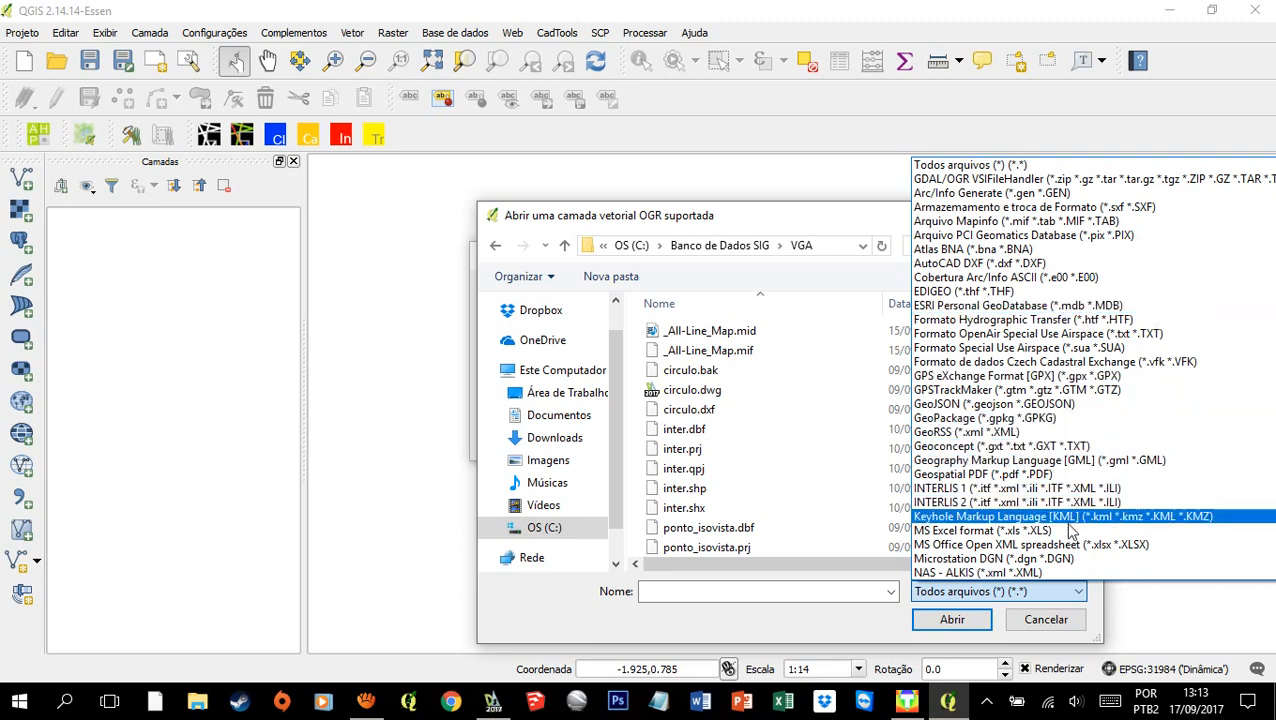
scroll(1070, 530, "down", 1)
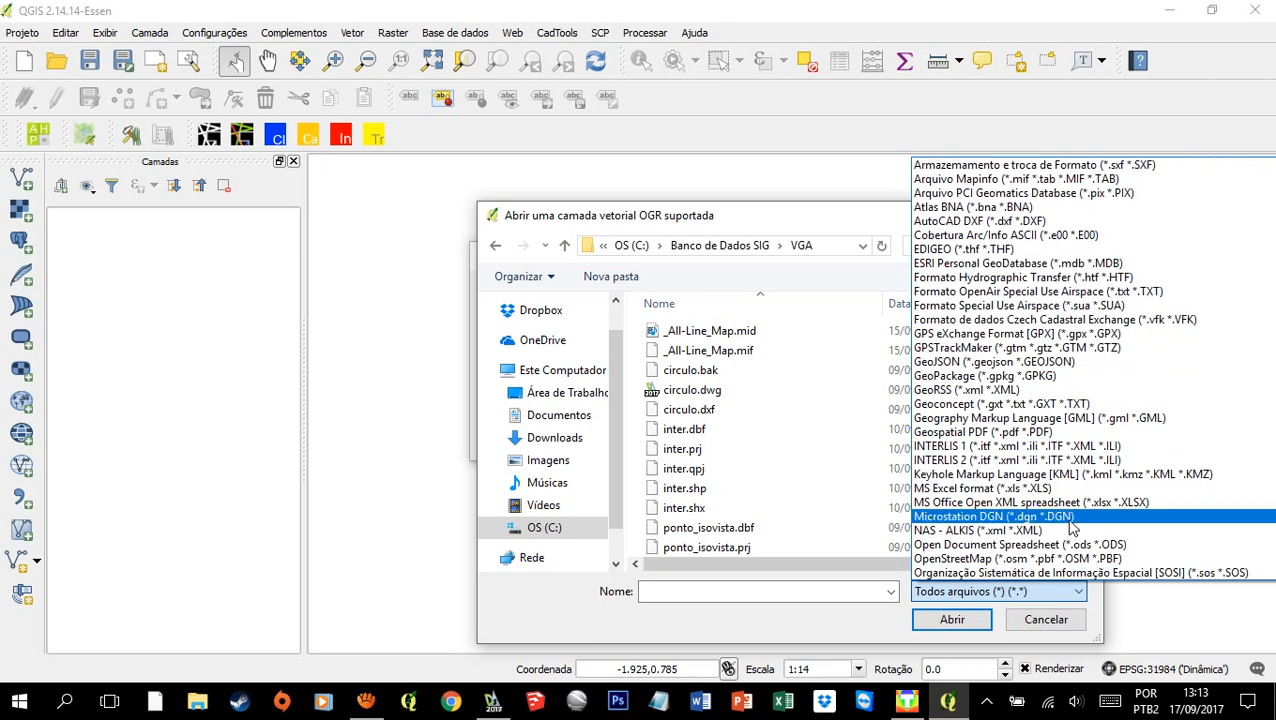
scroll(1072, 527, "up", 1)
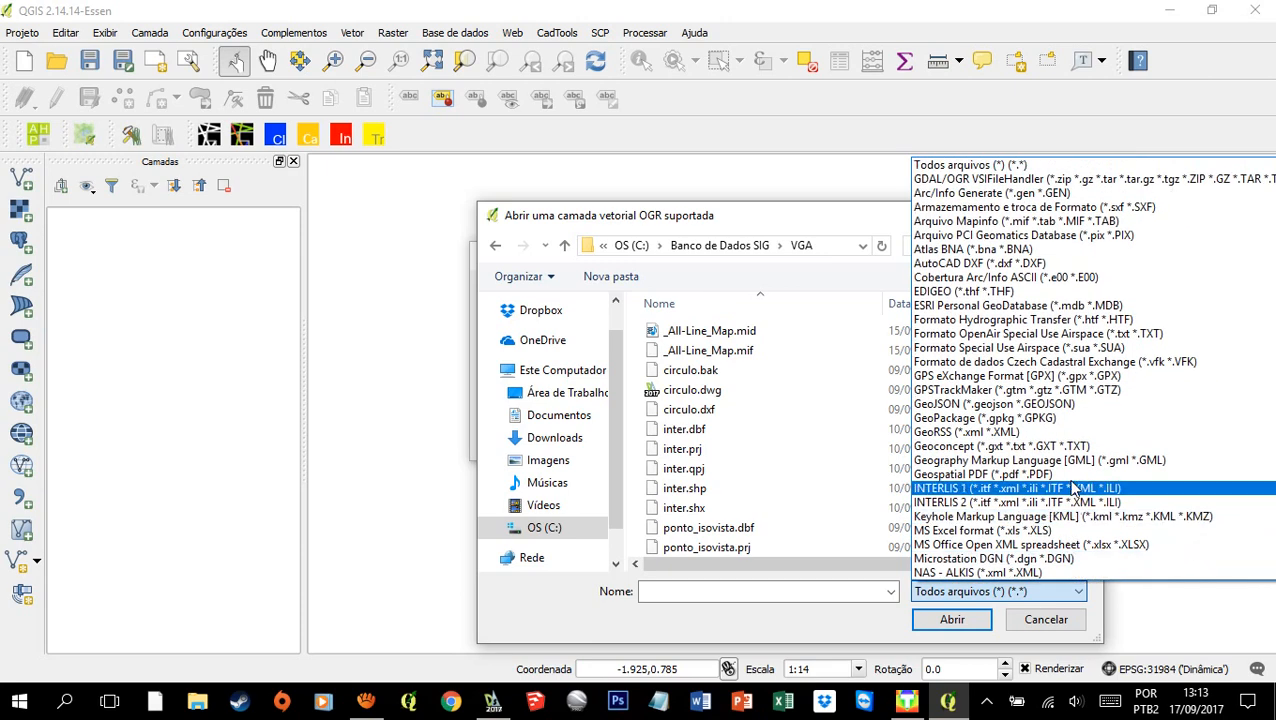
left_click(995, 222)
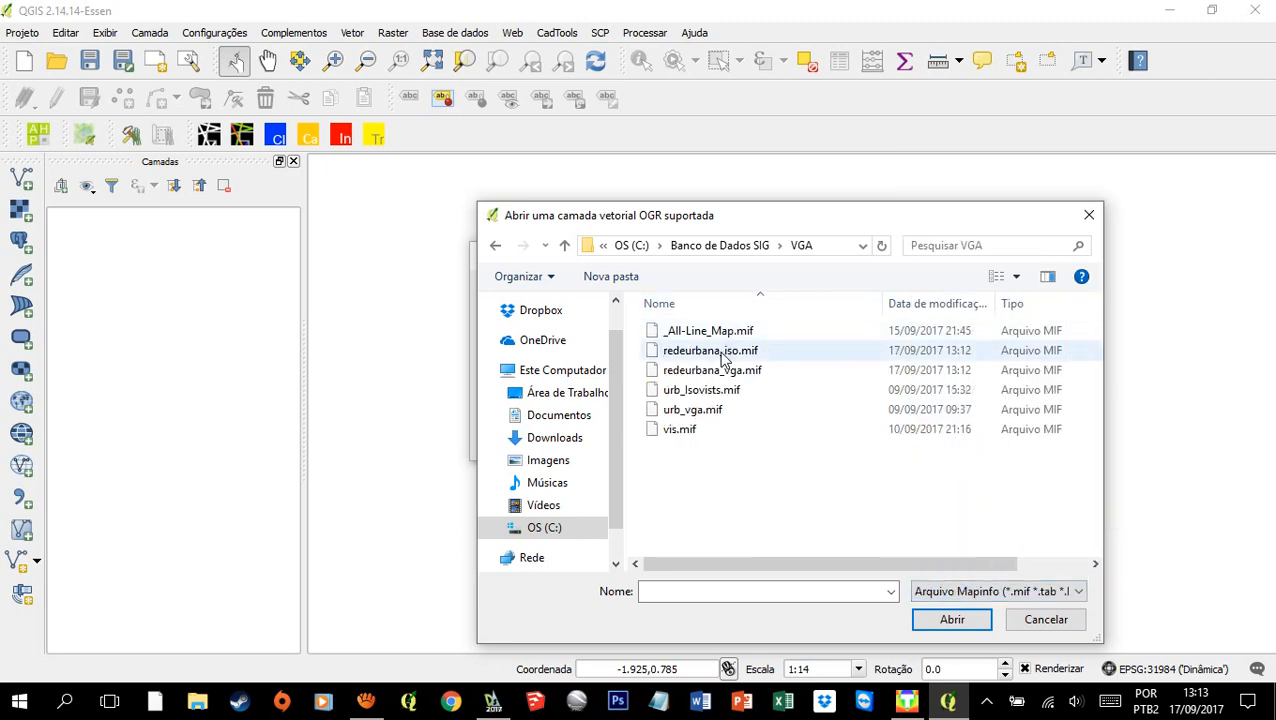
left_click(722, 371)
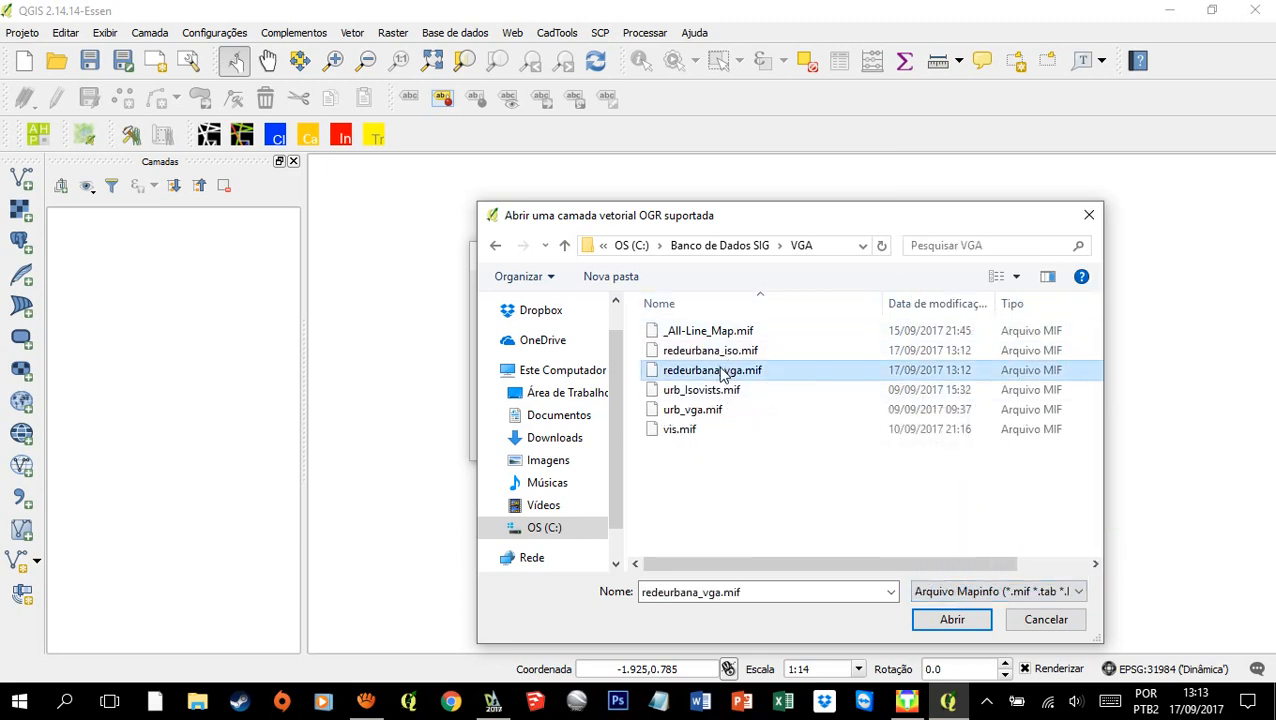
left_click(950, 625)
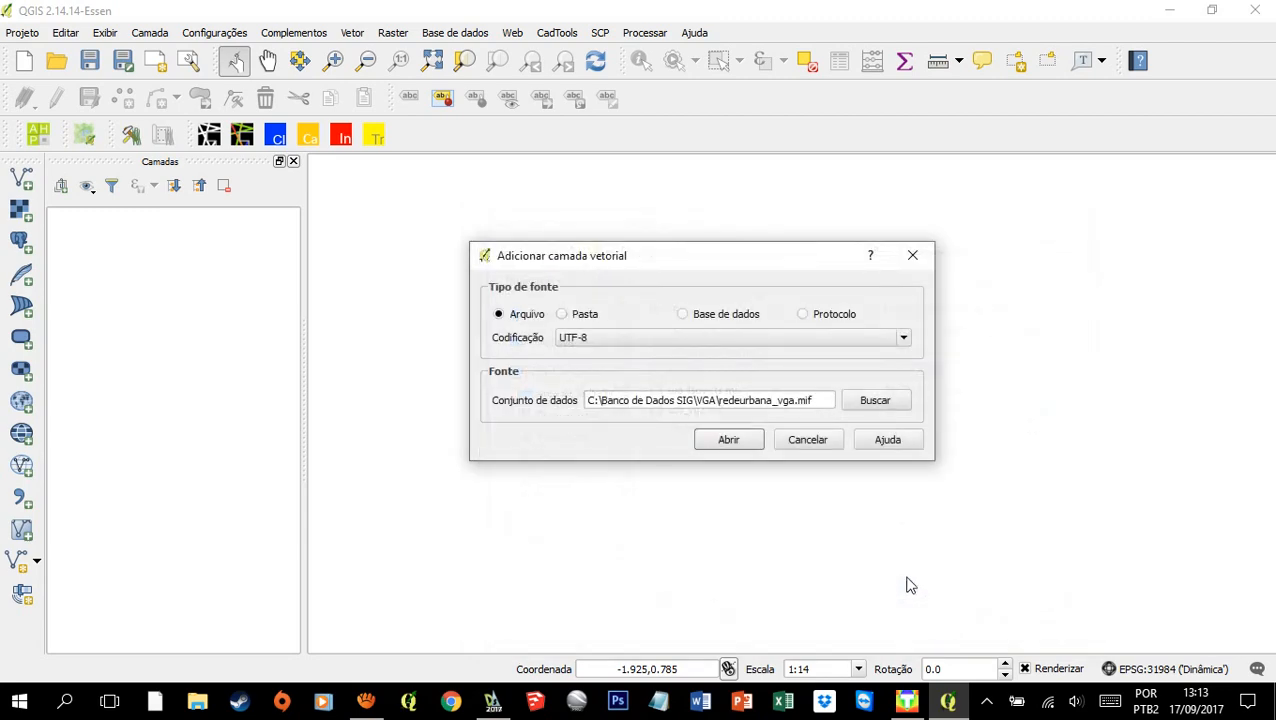
left_click(724, 441)
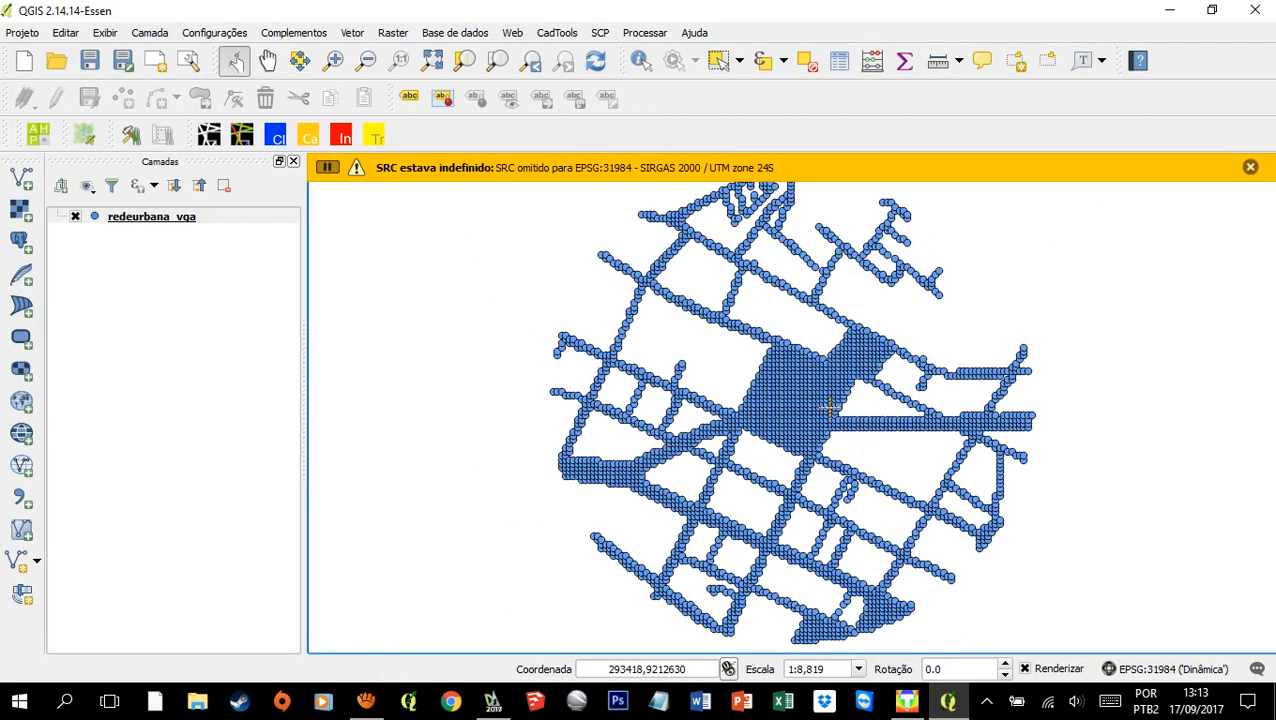
left_click(1250, 167)
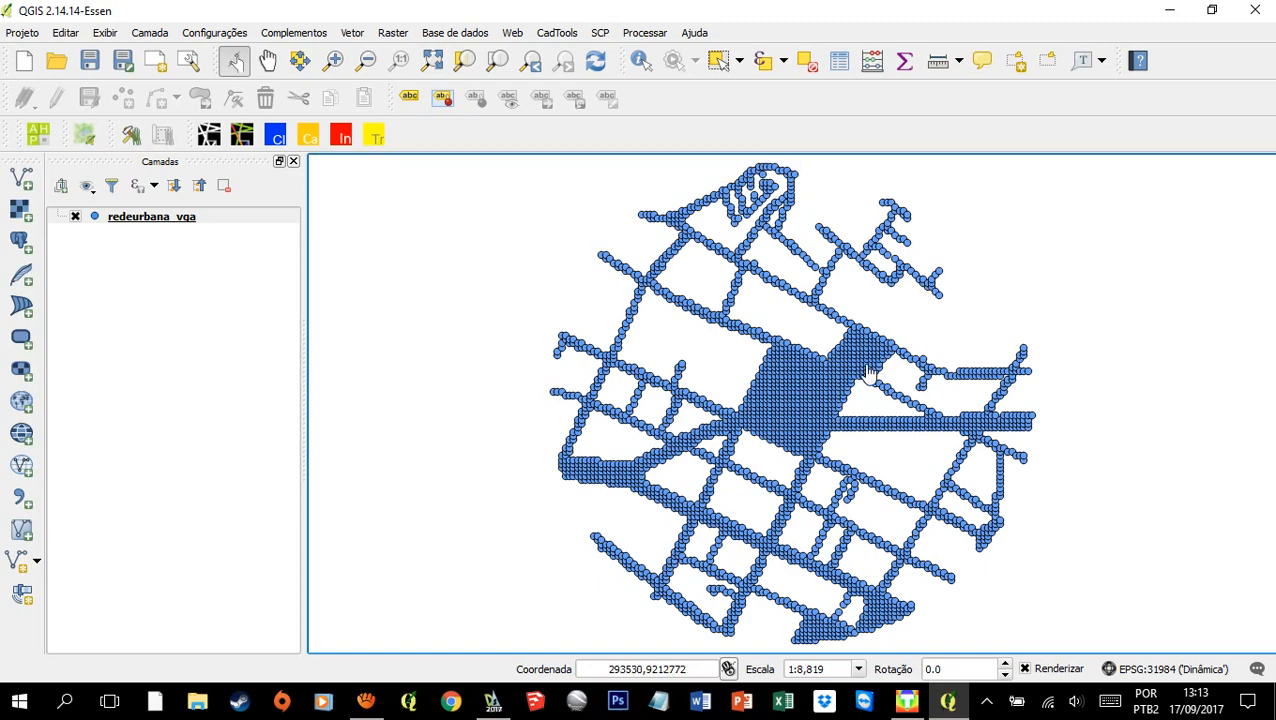
Step: Load the redeurbana_vga layer in the Attributes Explorer and colour its points by Visual_Integration_HH_
scroll(763, 378, "up", 5)
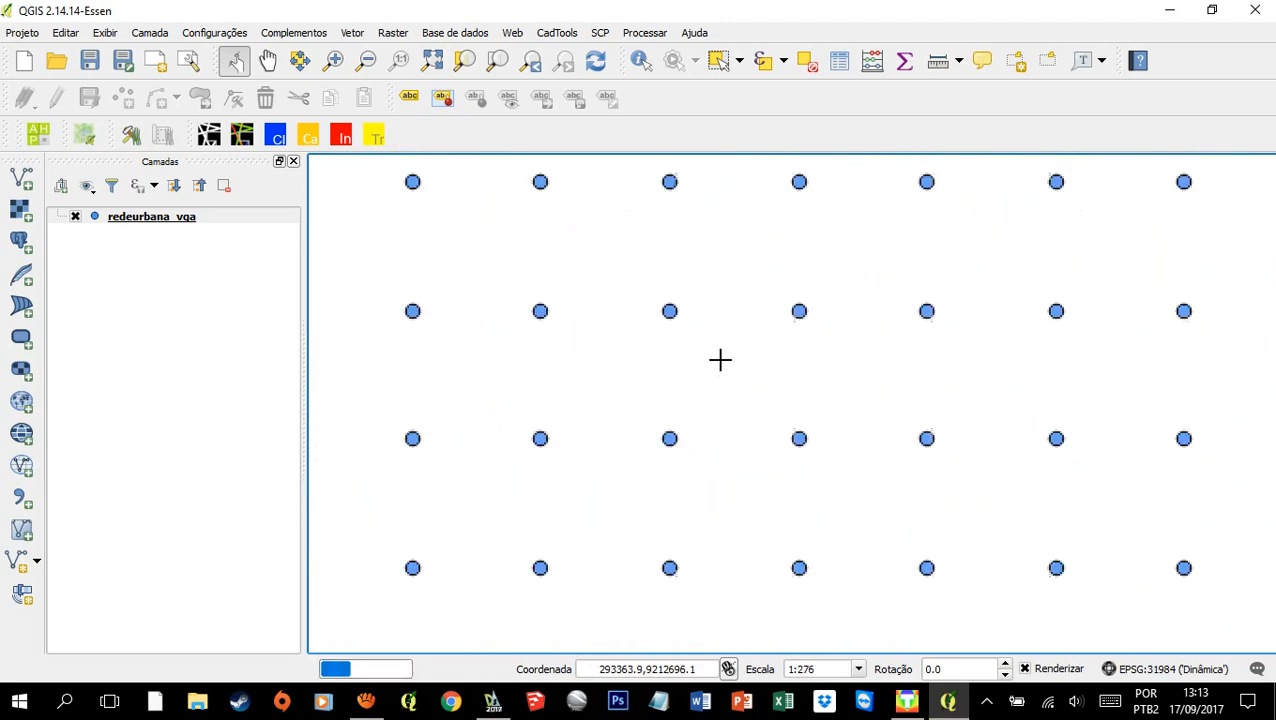
scroll(720, 360, "down", 5)
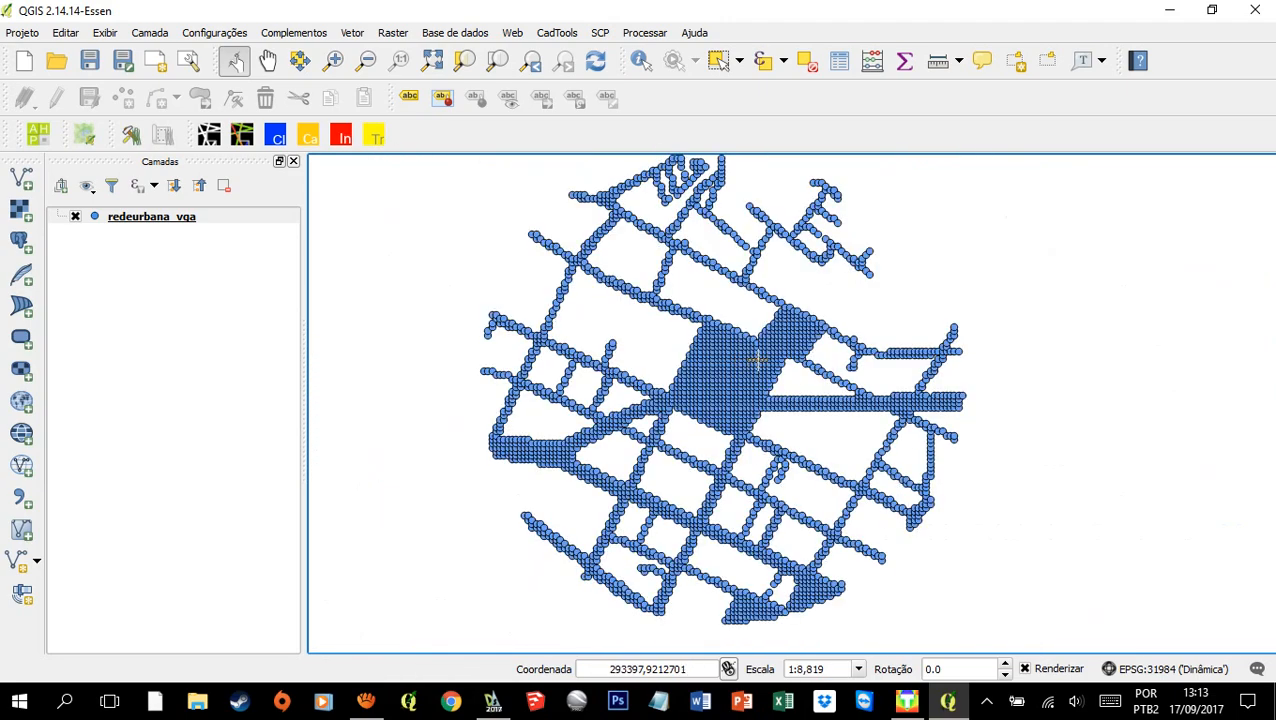
left_click_drag(852, 304, 880, 322)
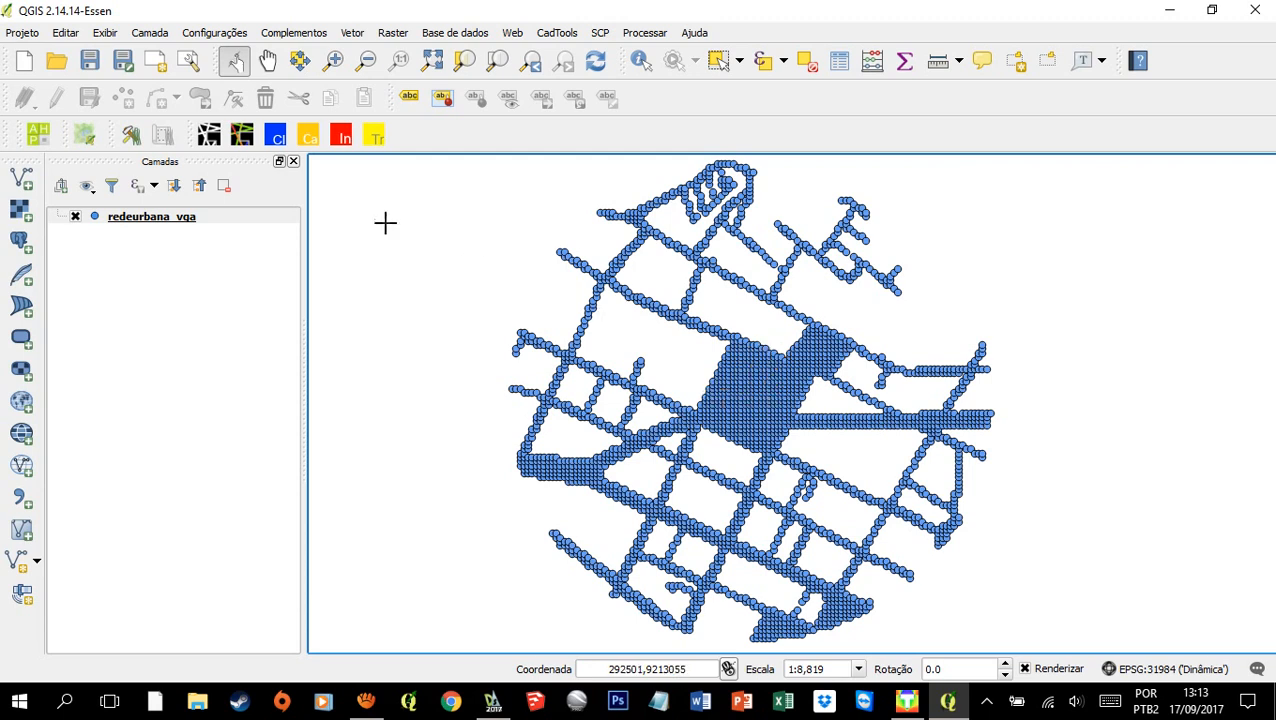
left_click(242, 137)
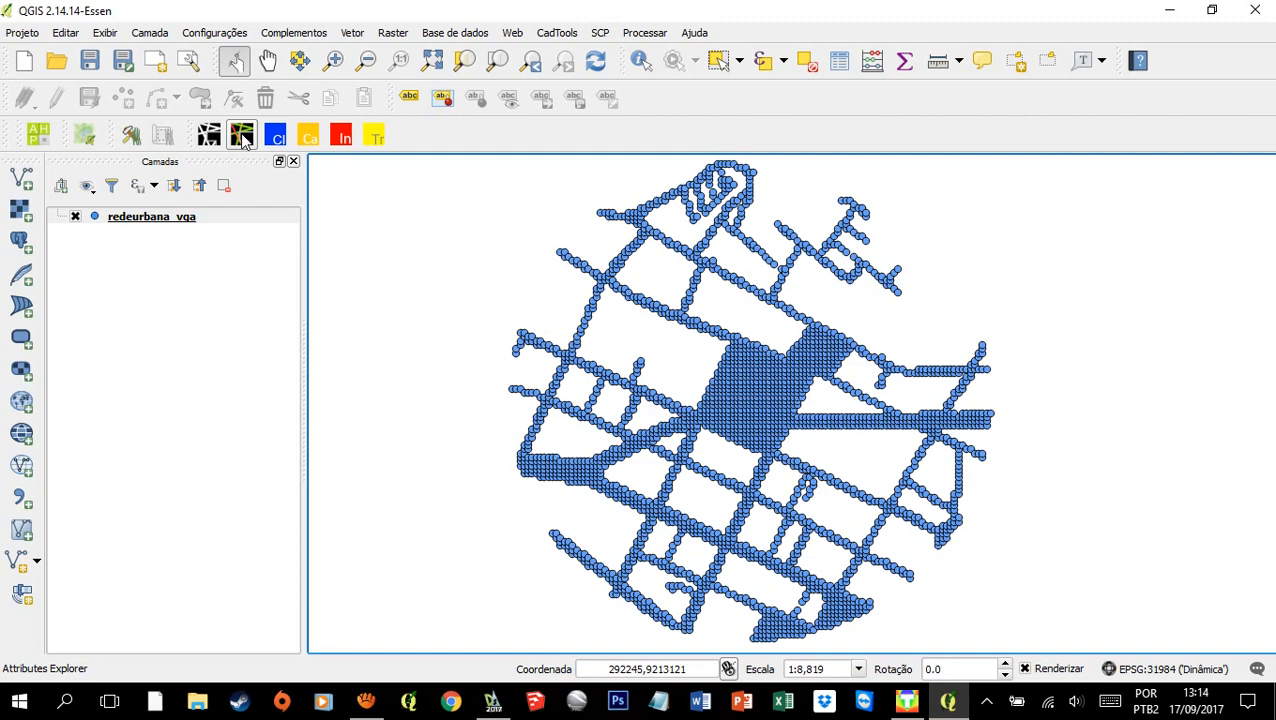
left_click(242, 137)
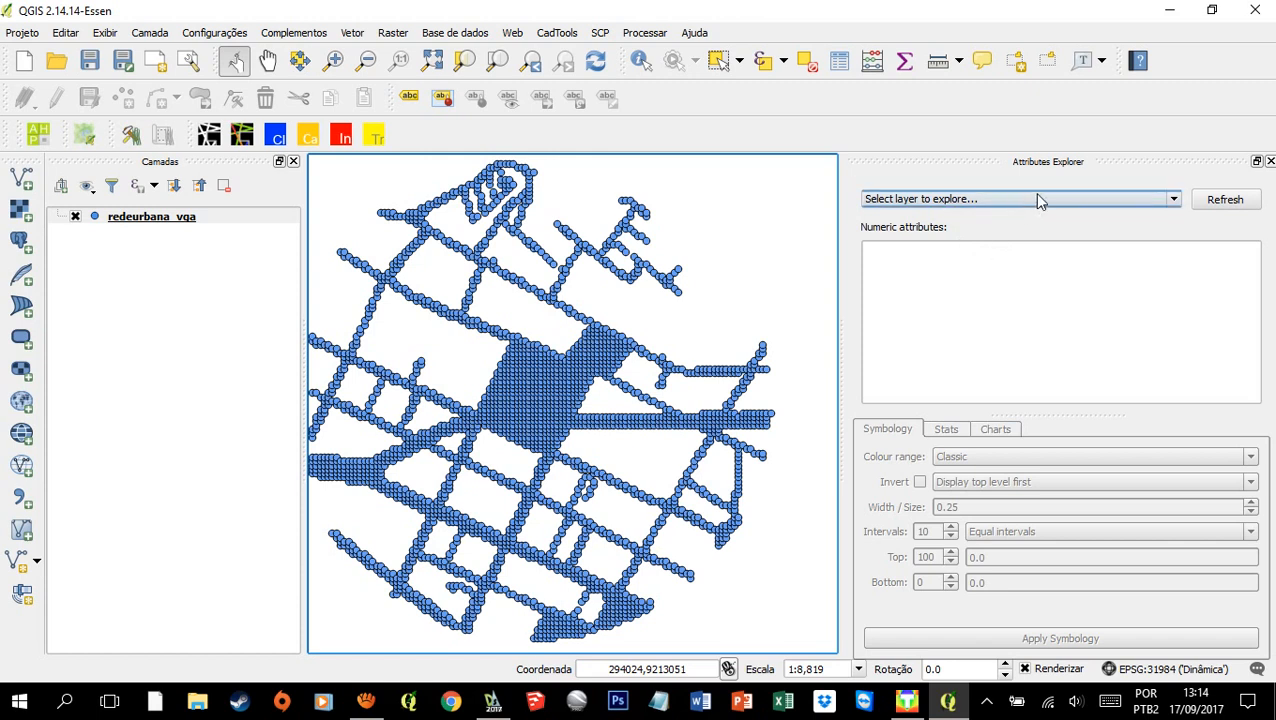
left_click(1034, 192)
left_click(1003, 233)
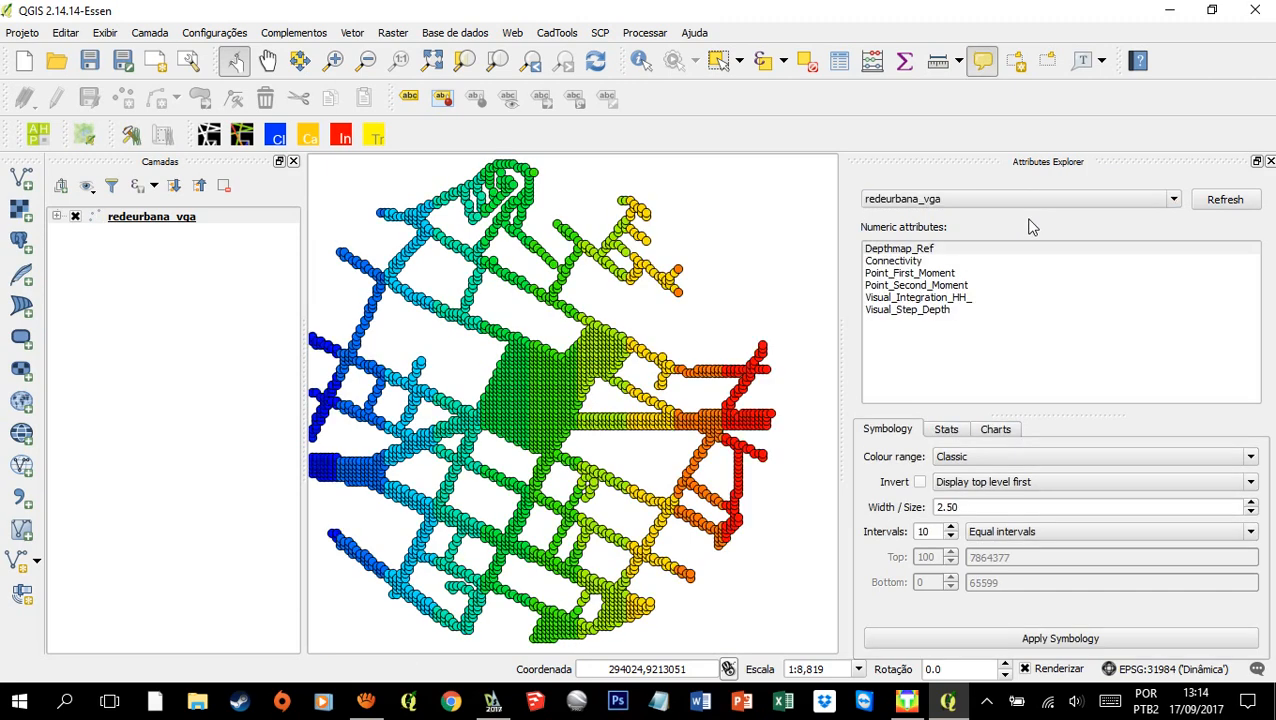
left_click(905, 297)
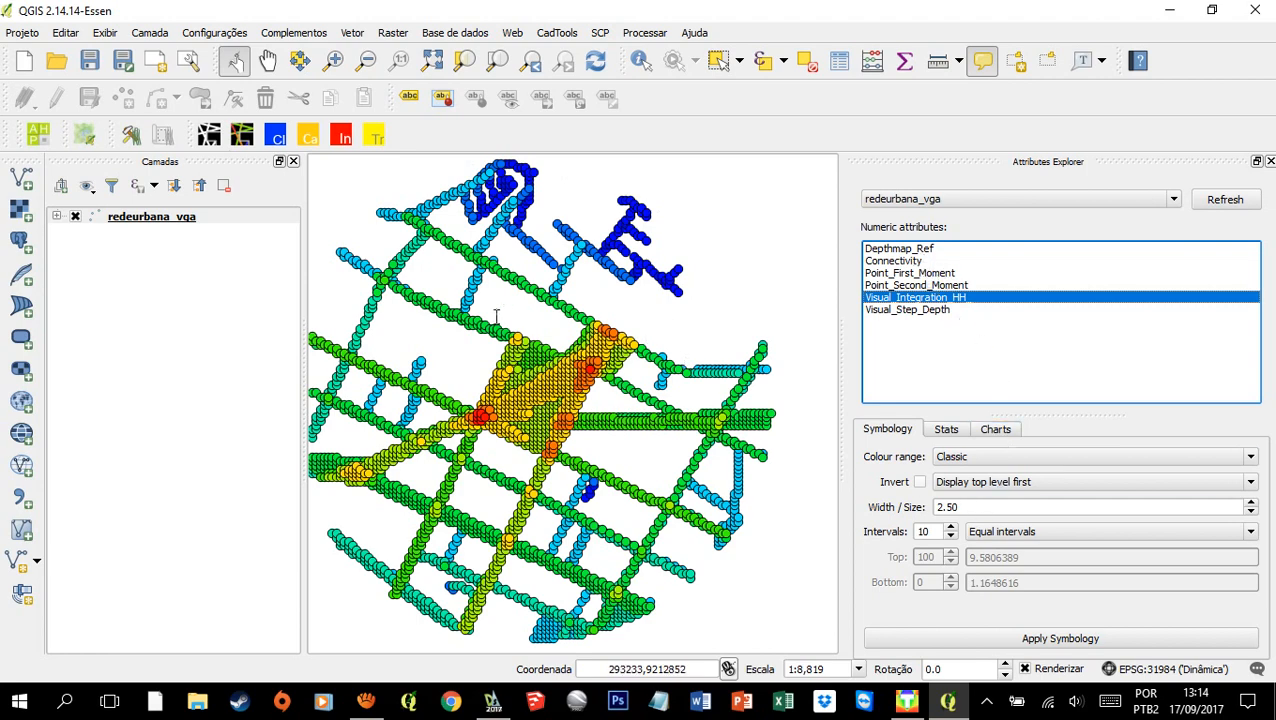
Step: Apply a symbol size of 2.00 and Natural breaks intervals to the redeurbana_vga layer's symbology
double_click(946, 507)
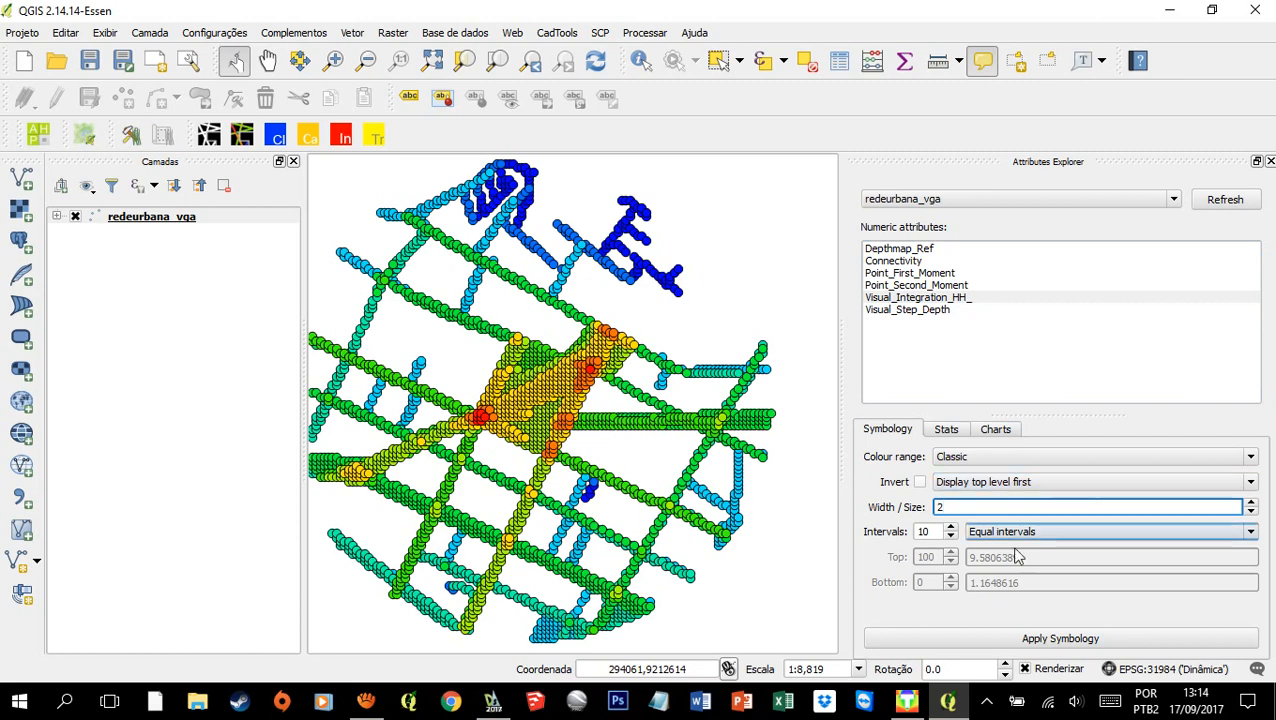
double_click(928, 532)
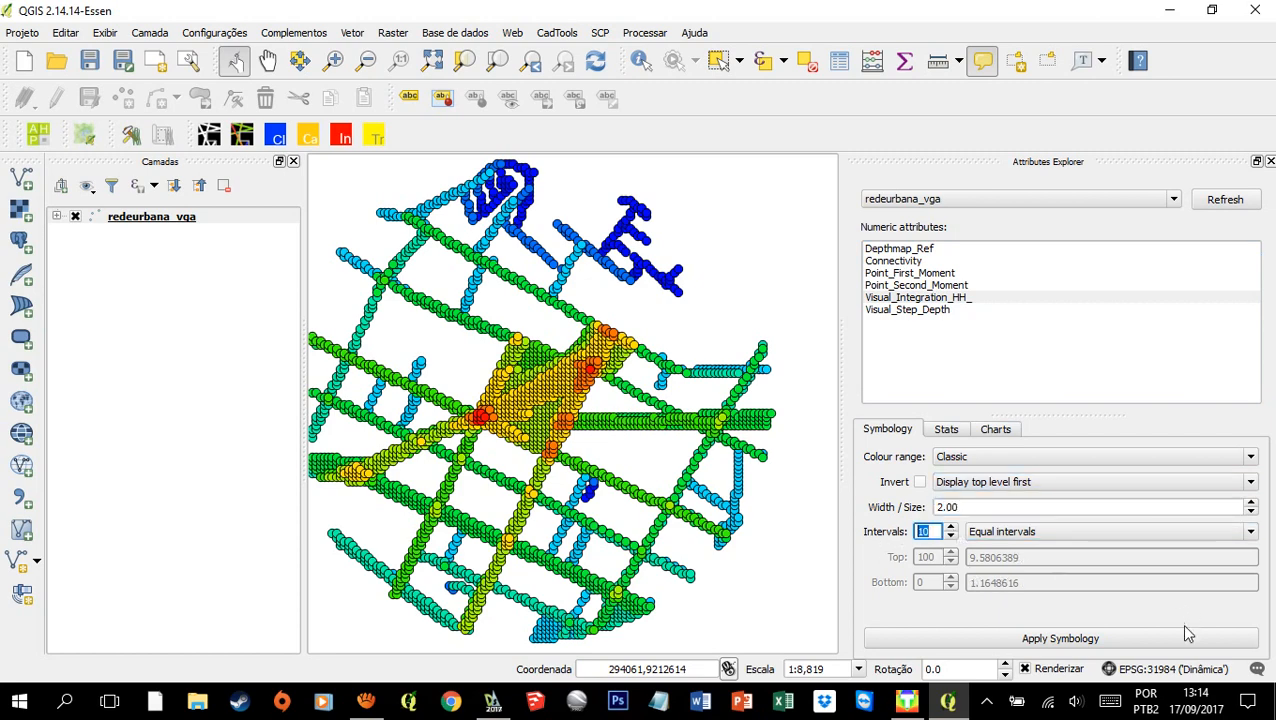
left_click(1140, 636)
left_click(1040, 531)
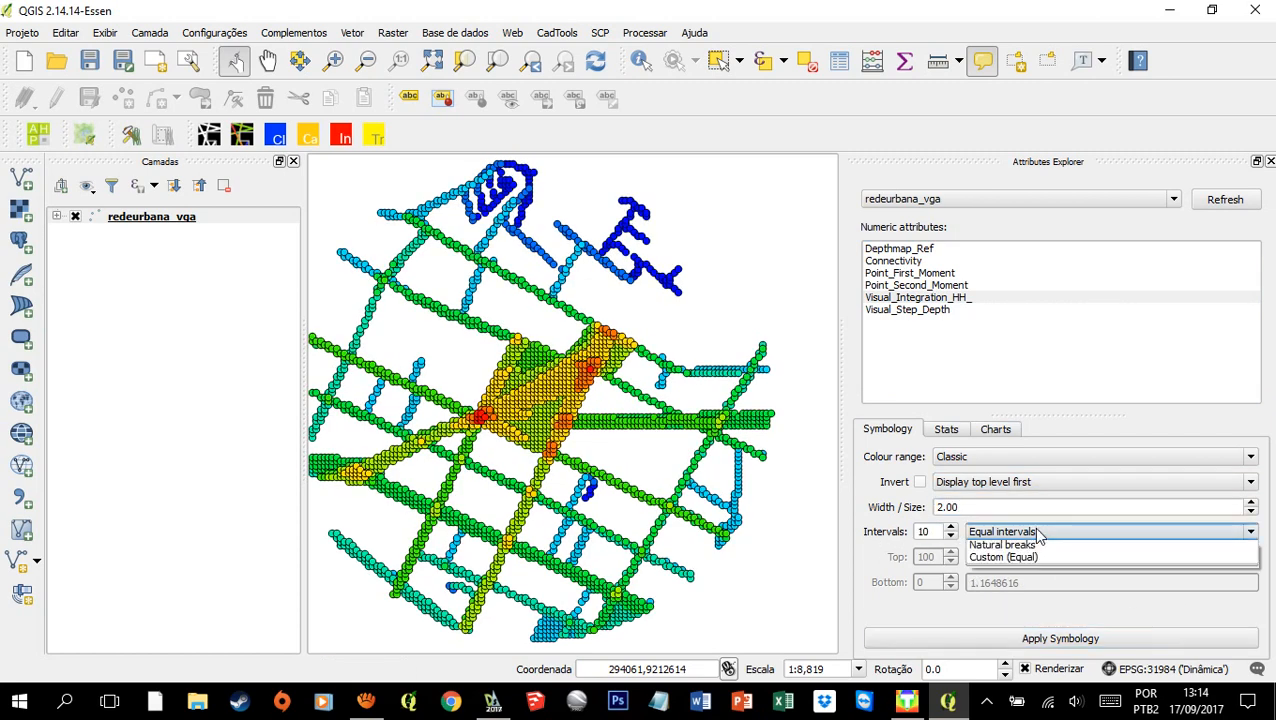
left_click(1060, 568)
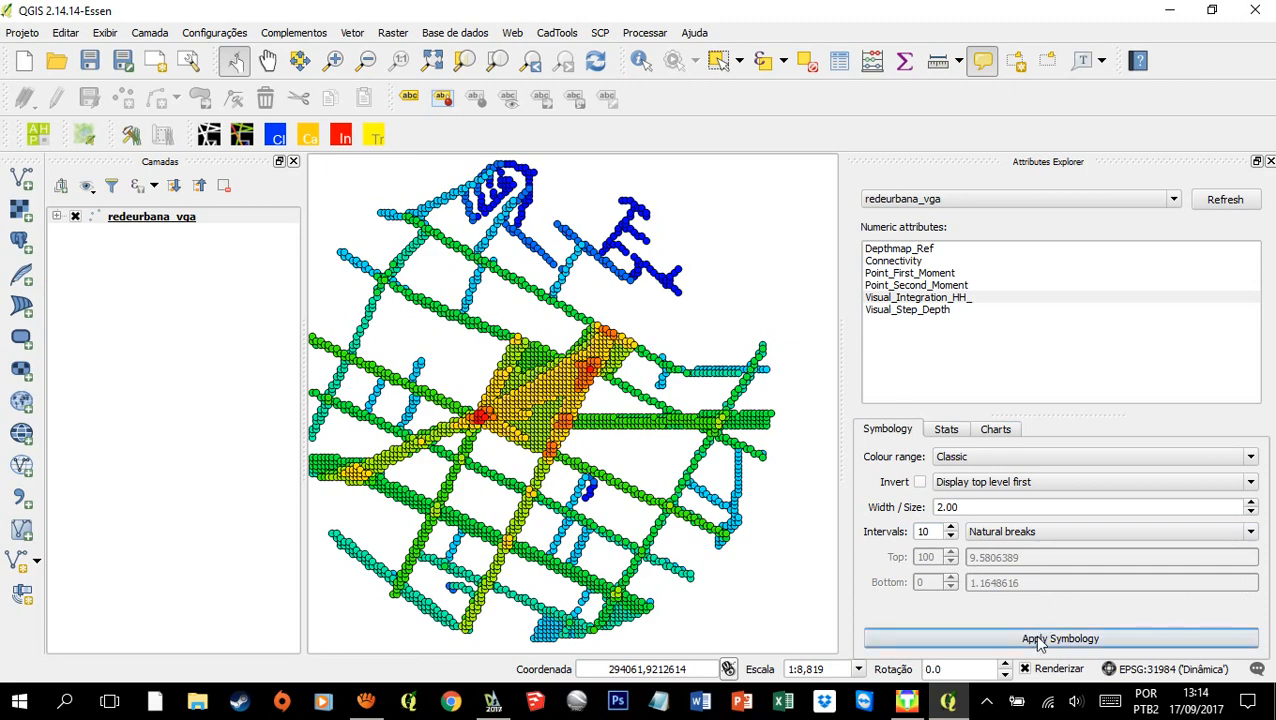
left_click(1037, 630)
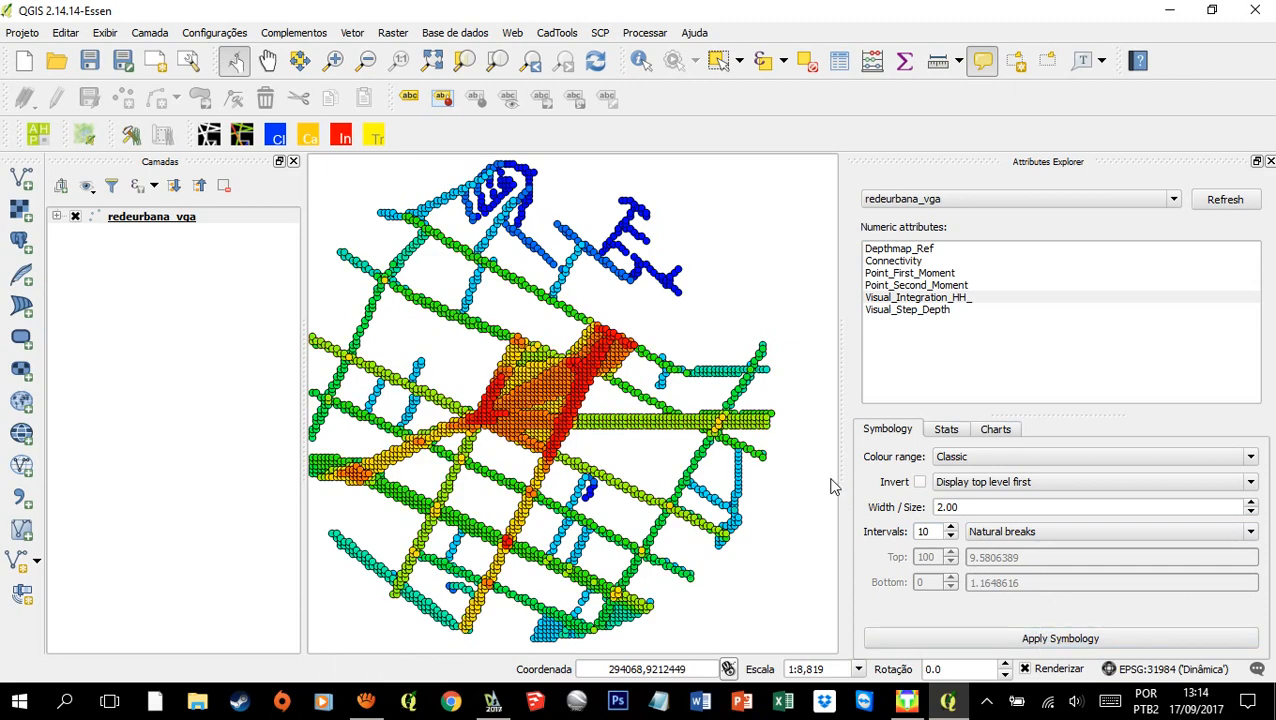
left_click_drag(489, 297, 528, 297)
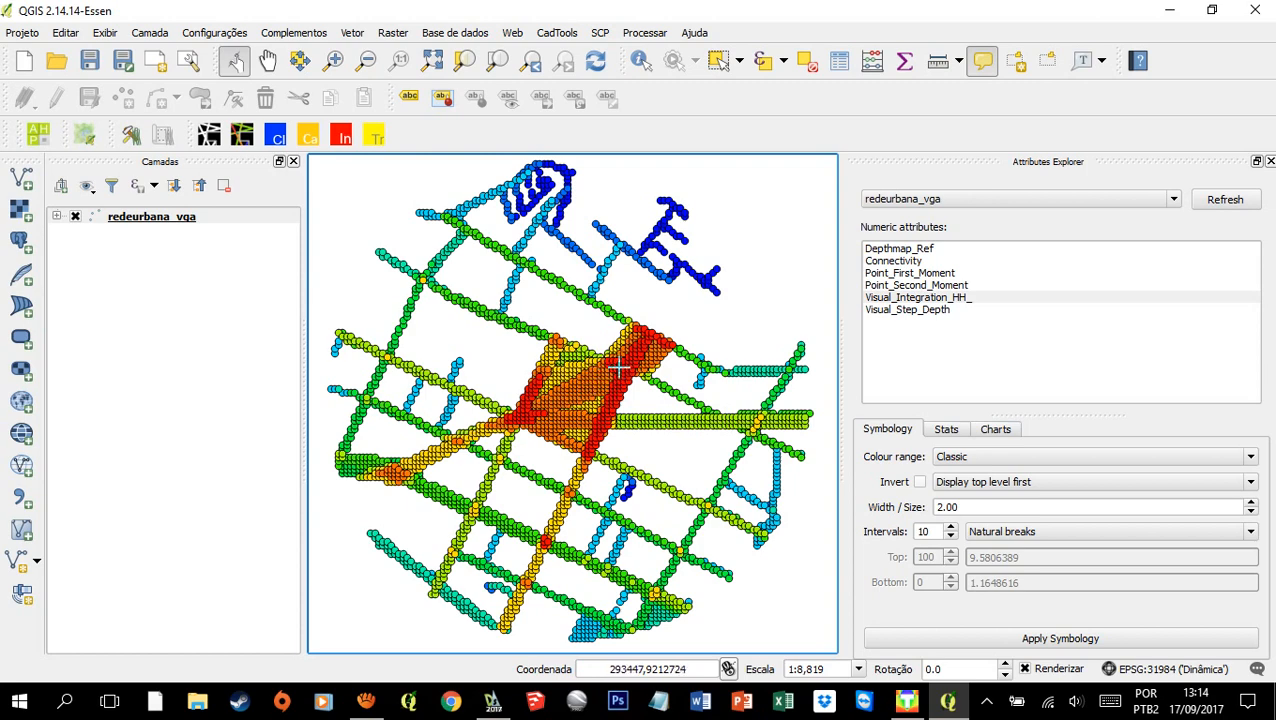
scroll(605, 379, "down", 2)
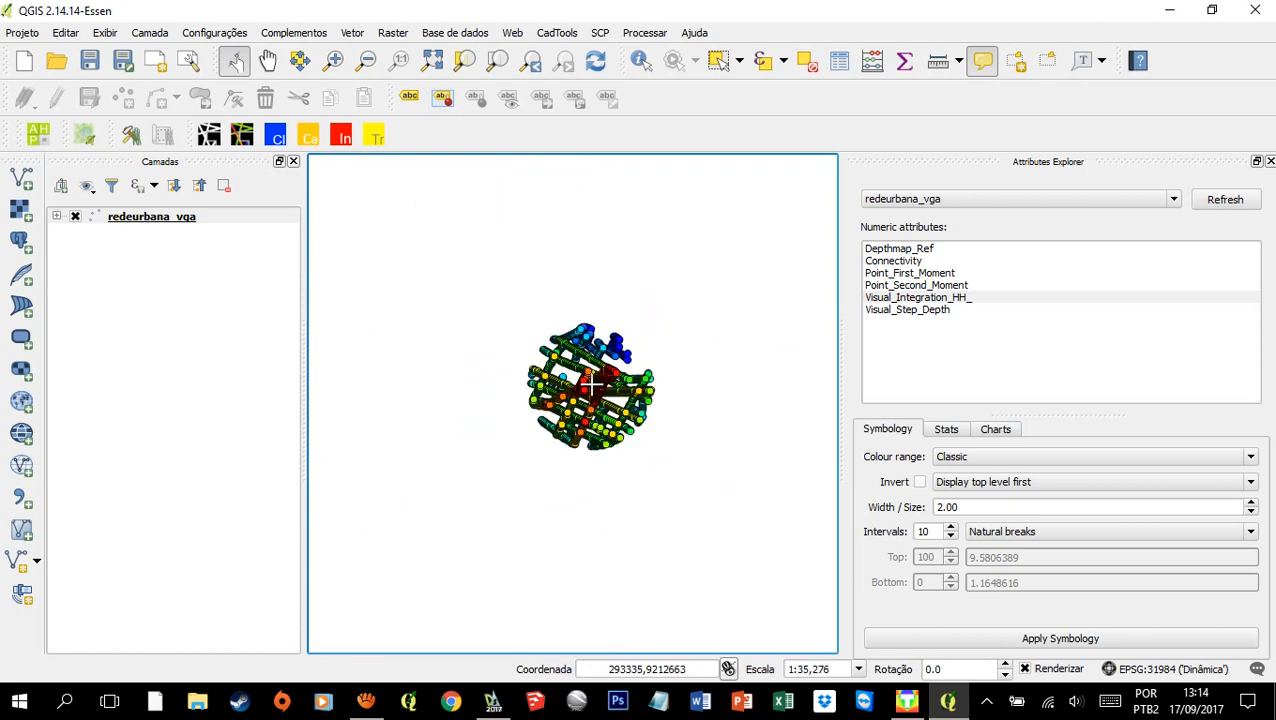
Step: Remove the outline from the redeurbana_vga point markers by setting the simple marker's border style to Sem Caneta
mouse_move(592, 381)
scroll(593, 383, "up", 3)
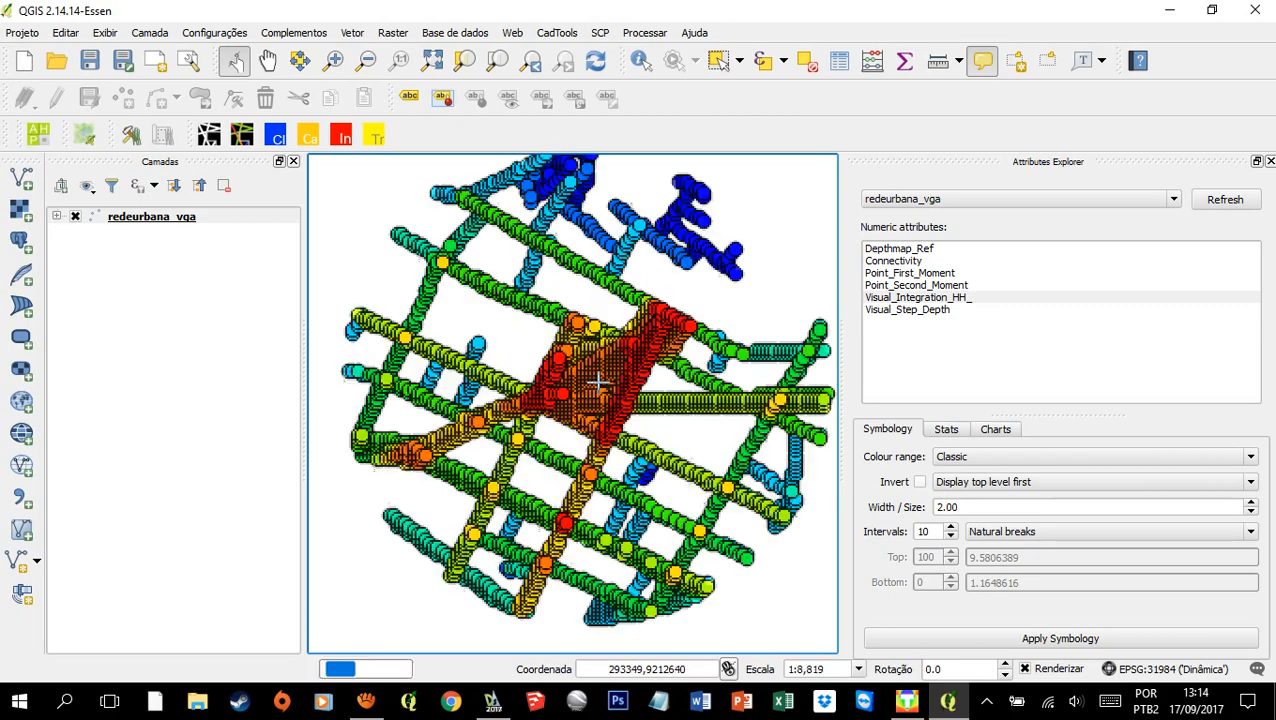
scroll(593, 383, "up", 1)
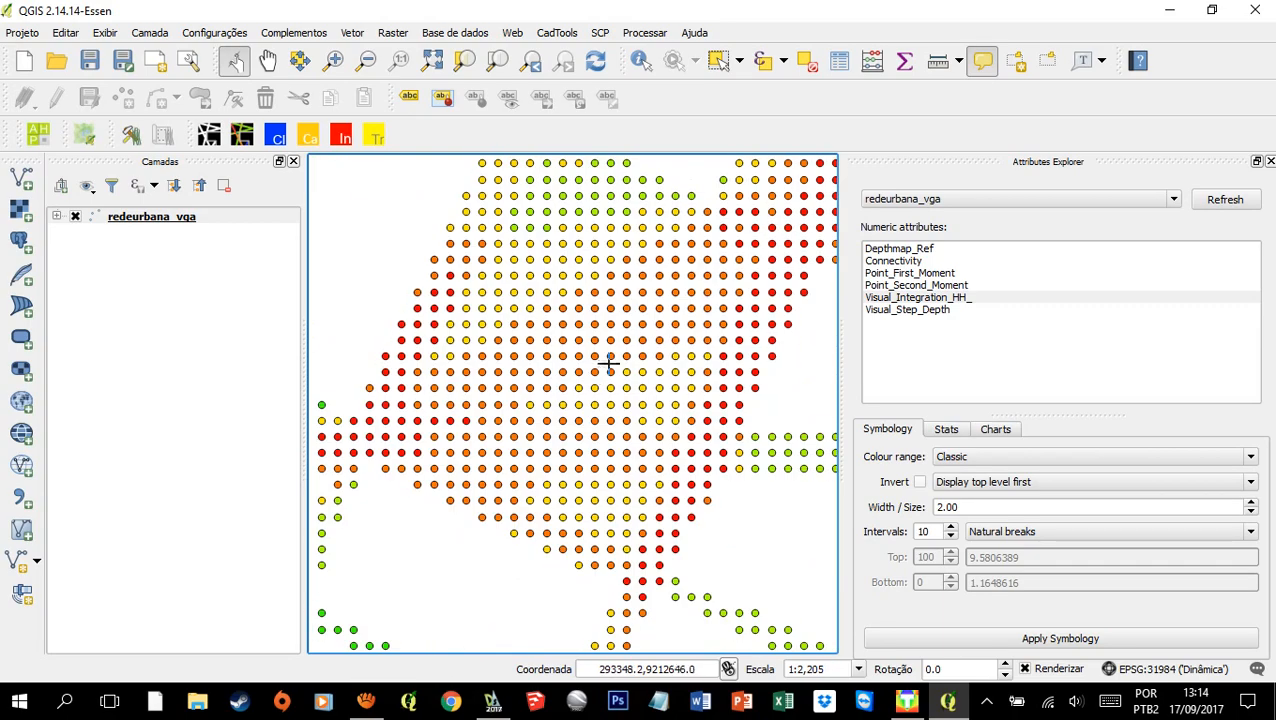
scroll(612, 368, "down", 2)
left_click_drag(686, 290, 658, 316)
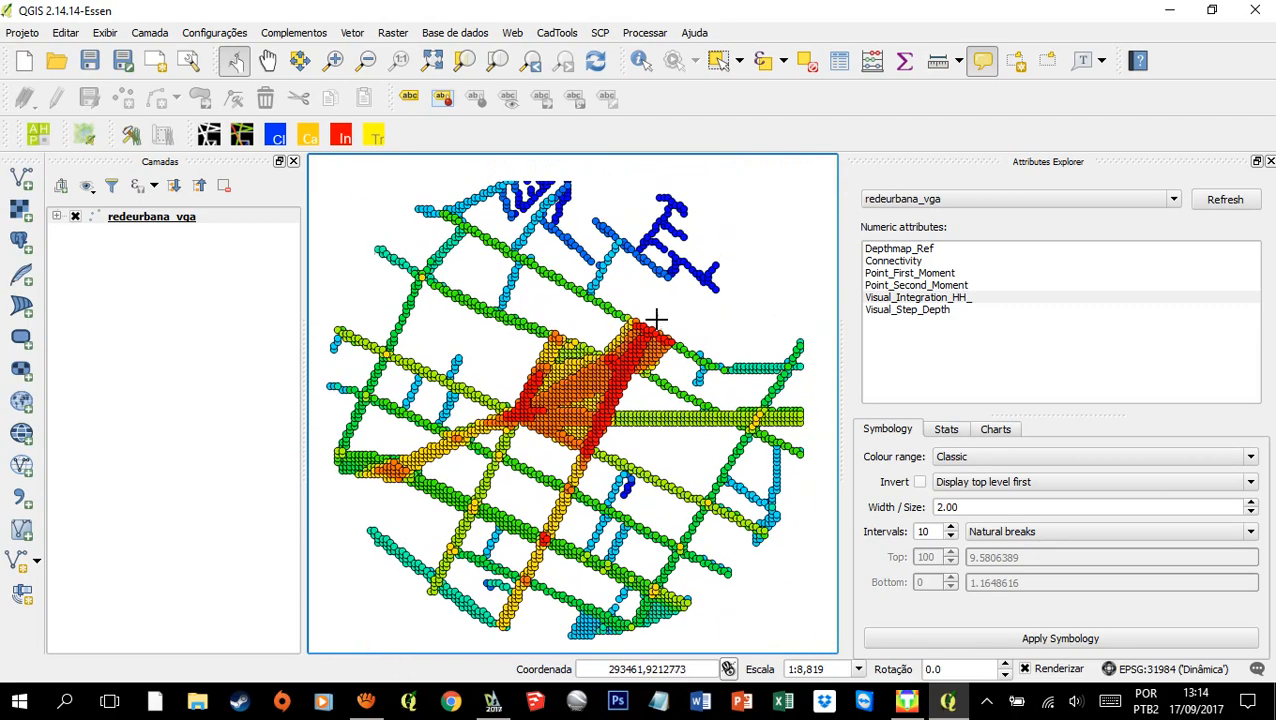
mouse_move(789, 369)
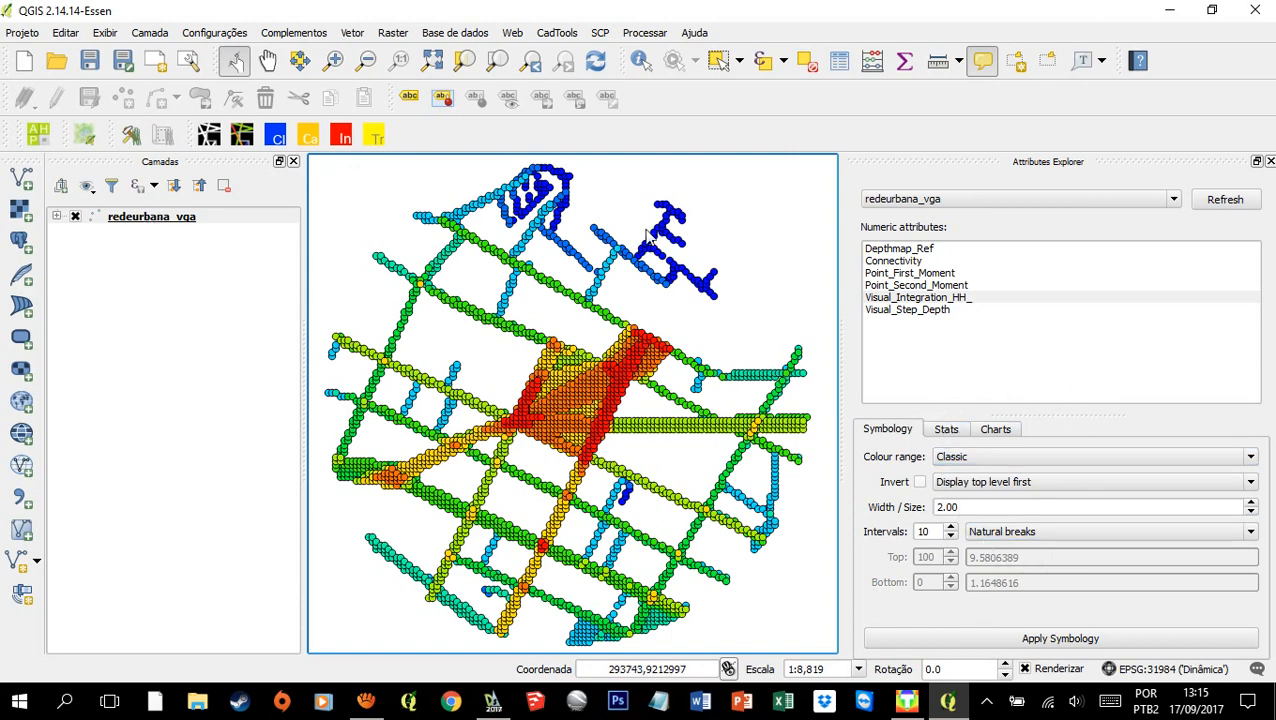
right_click(140, 220)
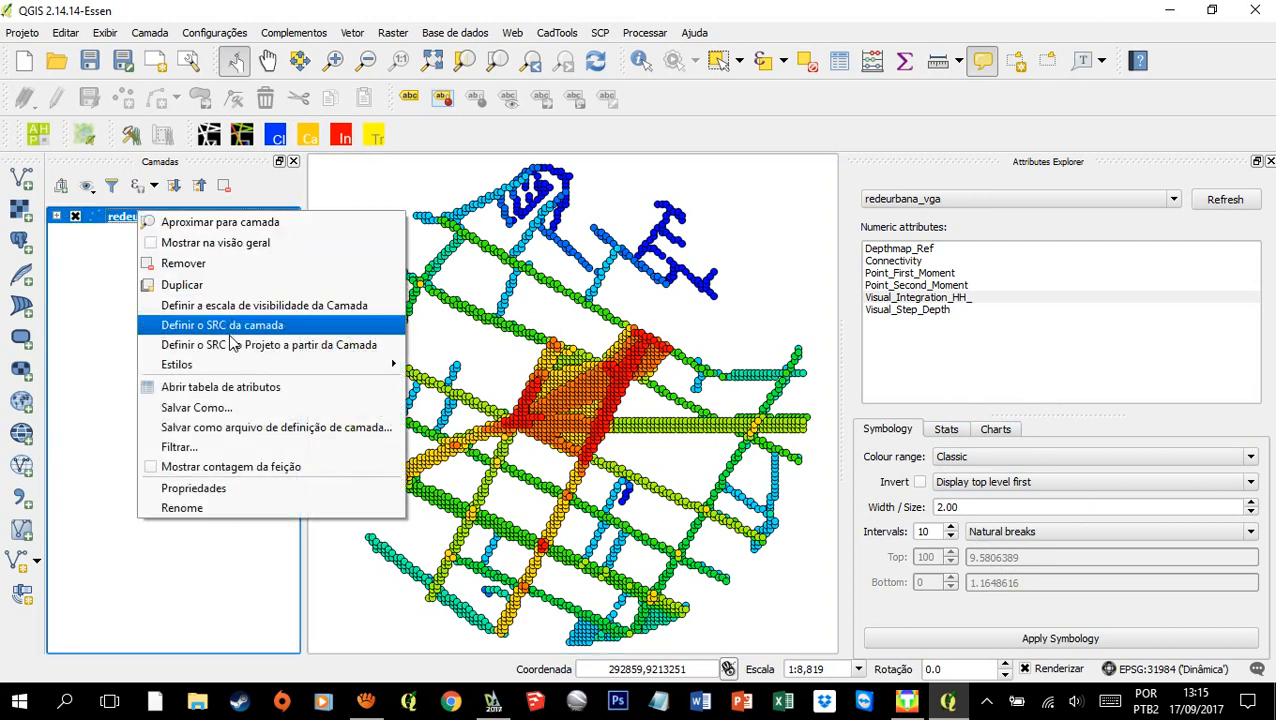
left_click(206, 488)
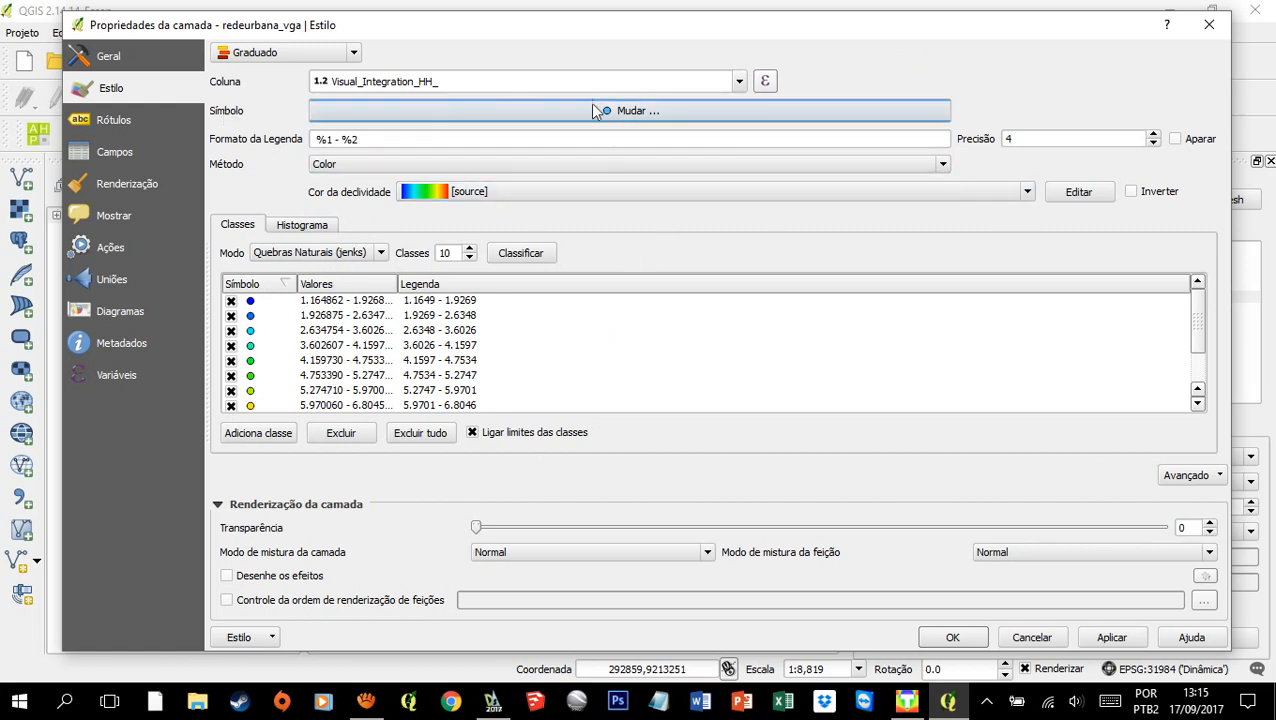
left_click(633, 113)
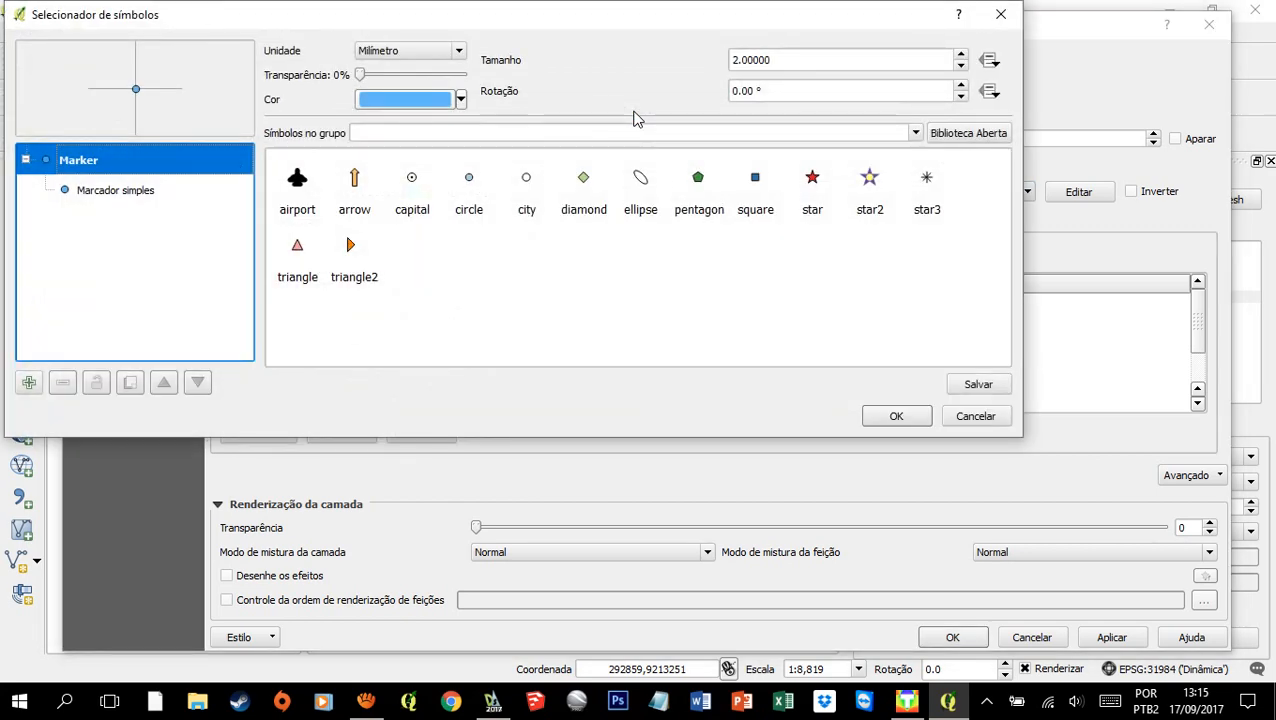
left_click(107, 196)
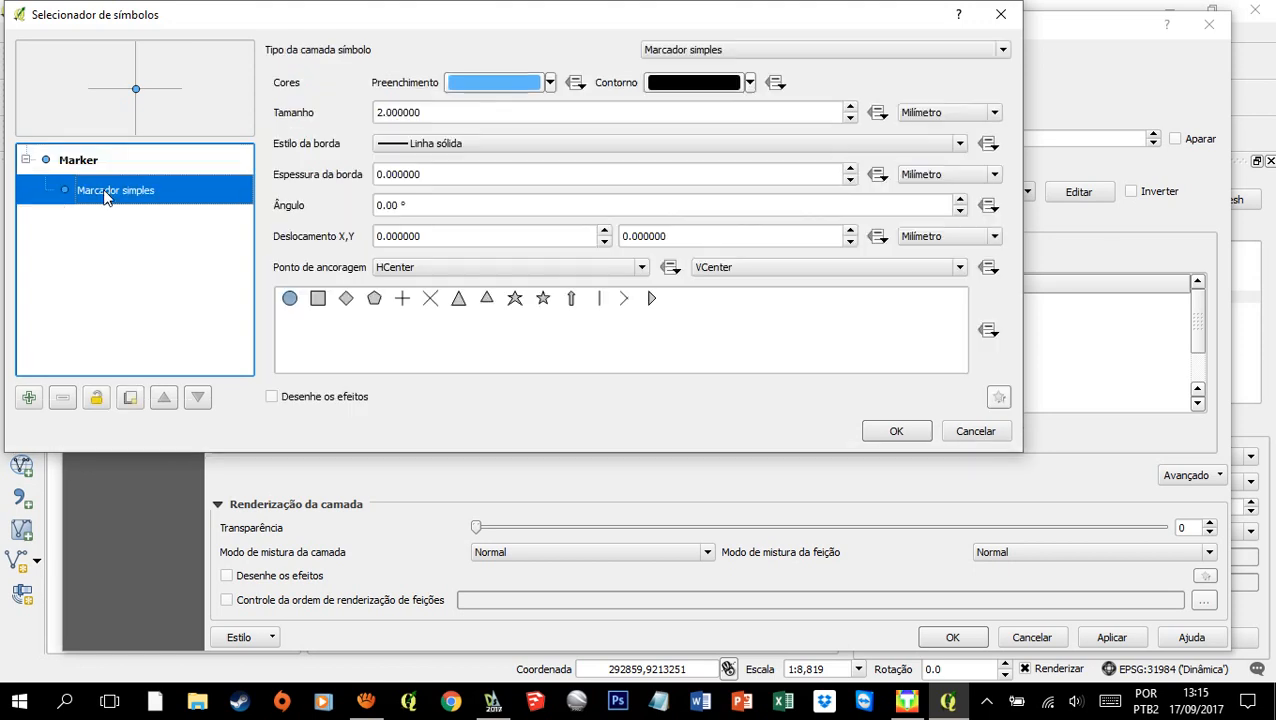
left_click(444, 143)
left_click(458, 172)
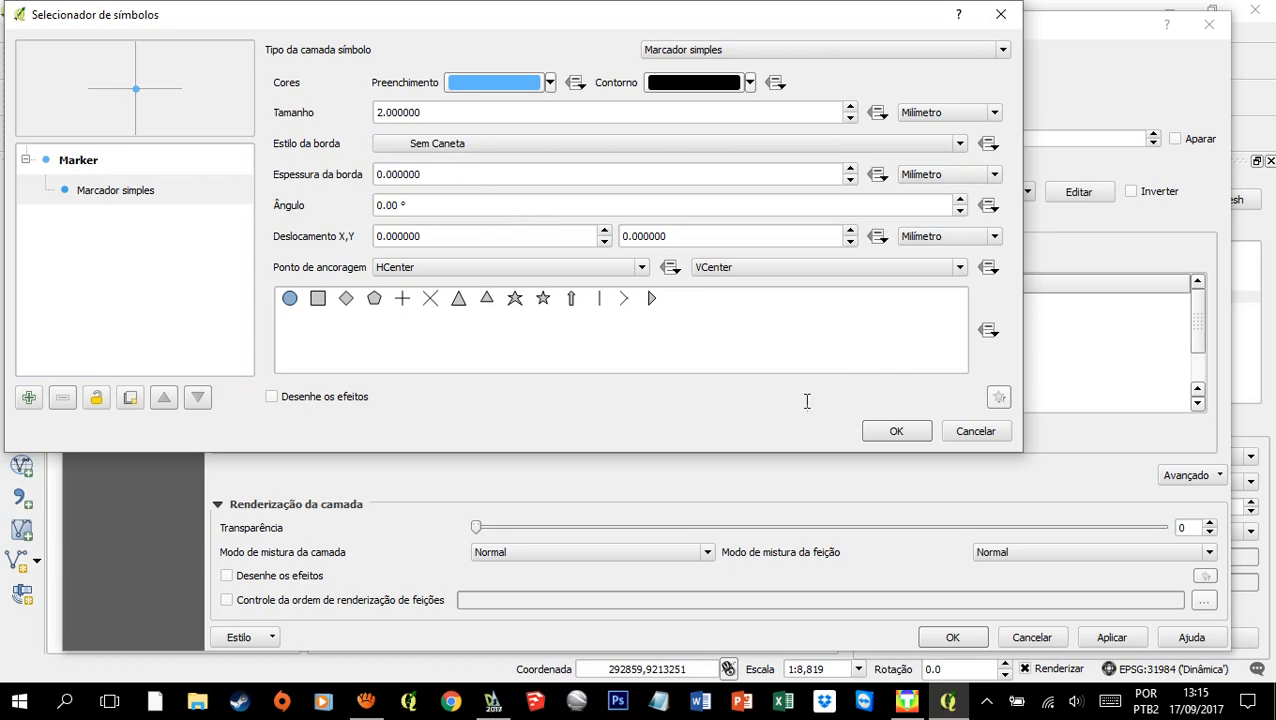
left_click(896, 432)
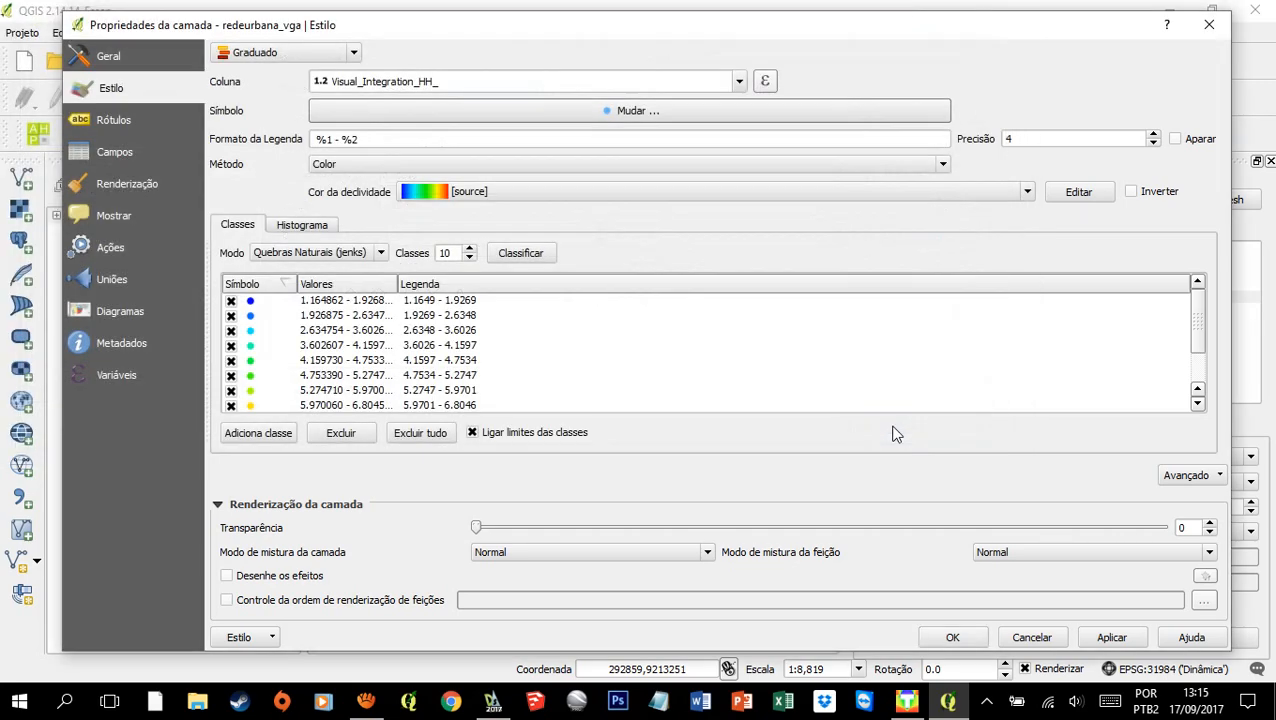
left_click(951, 638)
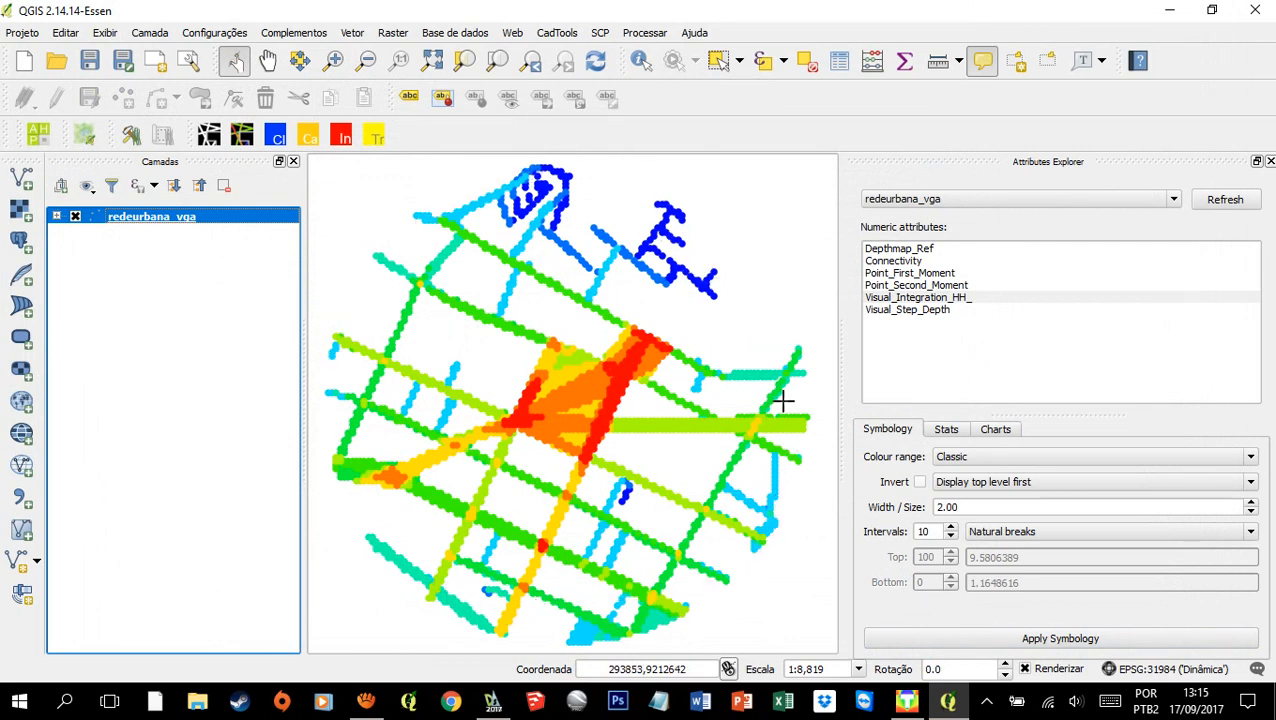
Step: Start adding a vector layer from the VGA folder, with the file list restricted to AutoCAD DXF files
scroll(566, 468, "down", 1)
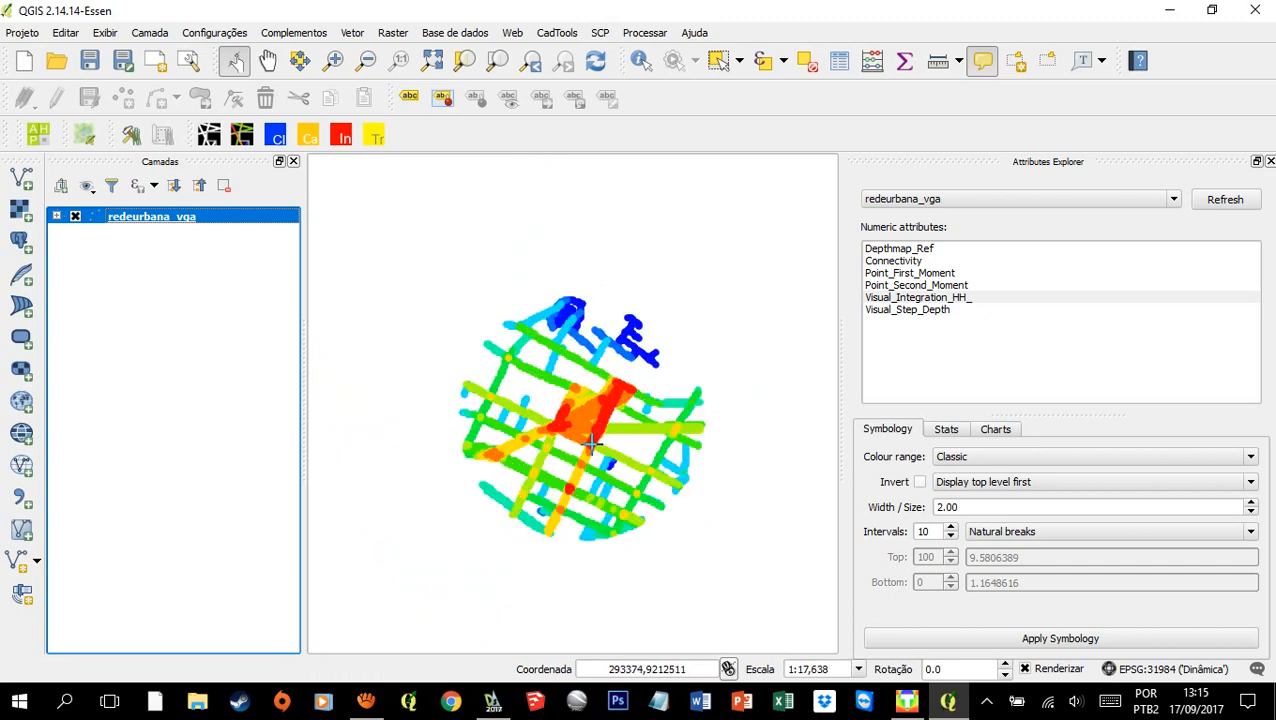
scroll(596, 440, "up", 1)
left_click_drag(672, 348, 664, 365)
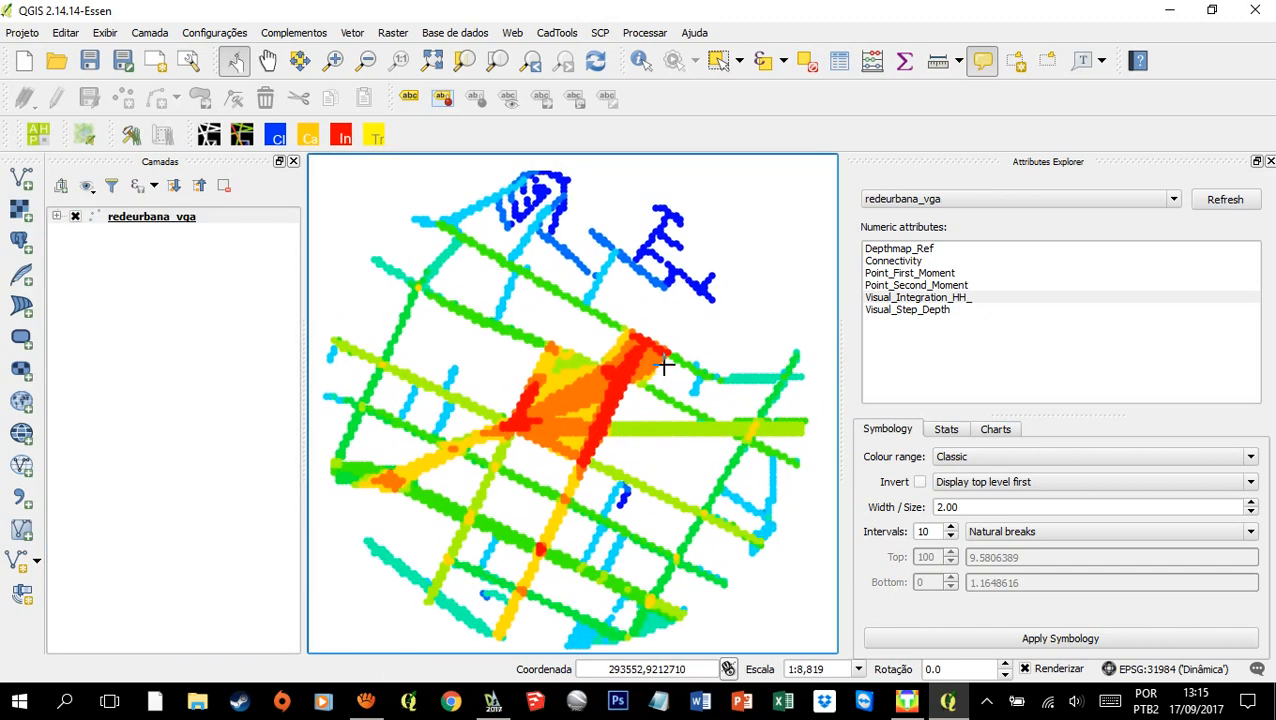
left_click_drag(682, 296, 684, 291)
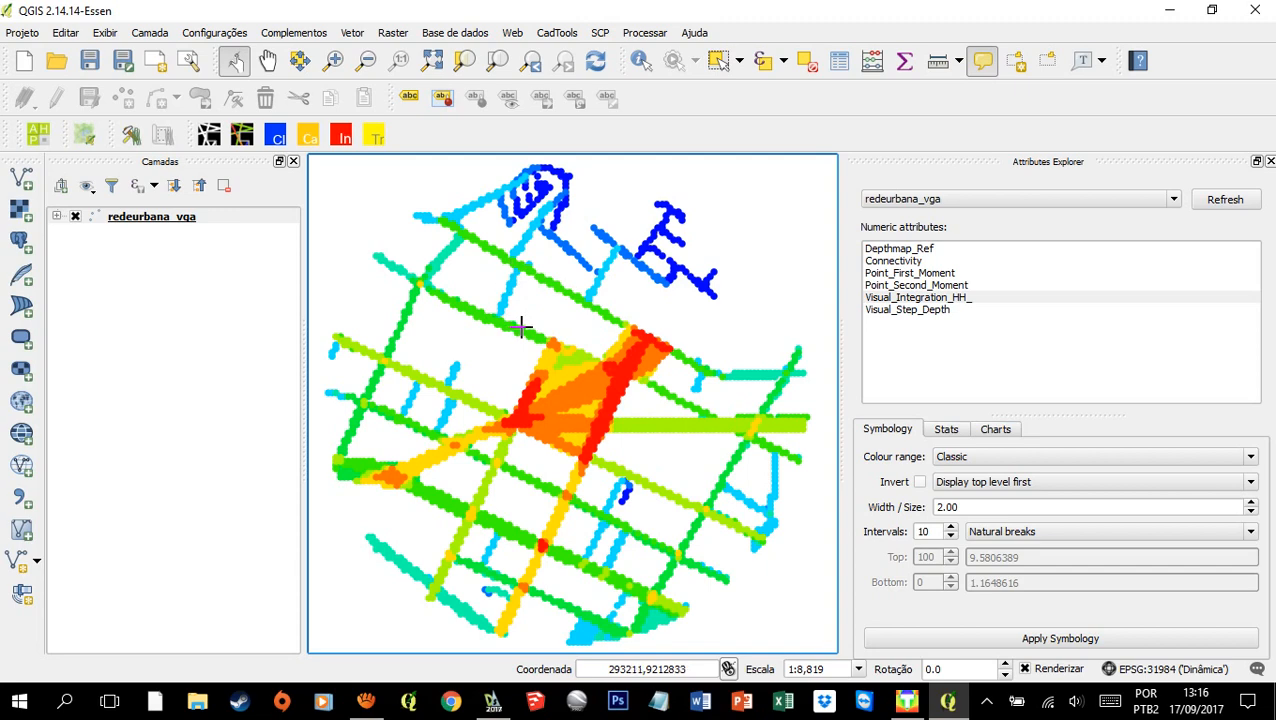
left_click(21, 177)
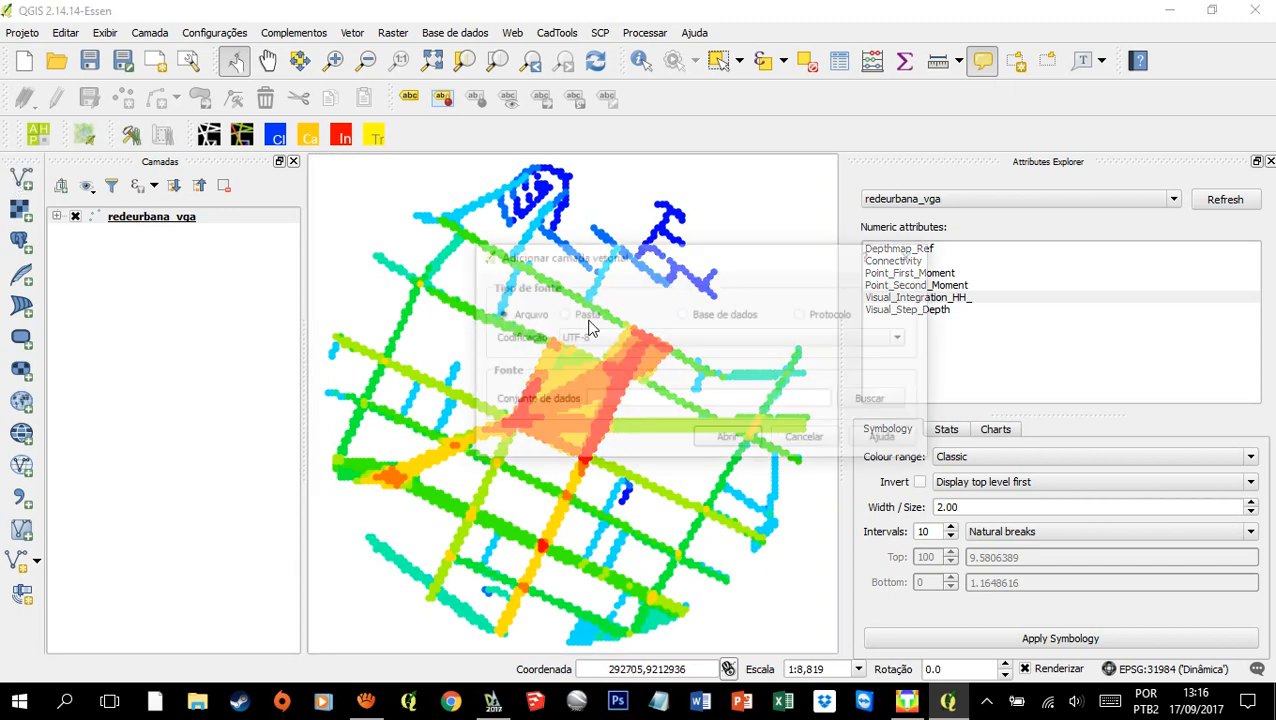
left_click(872, 401)
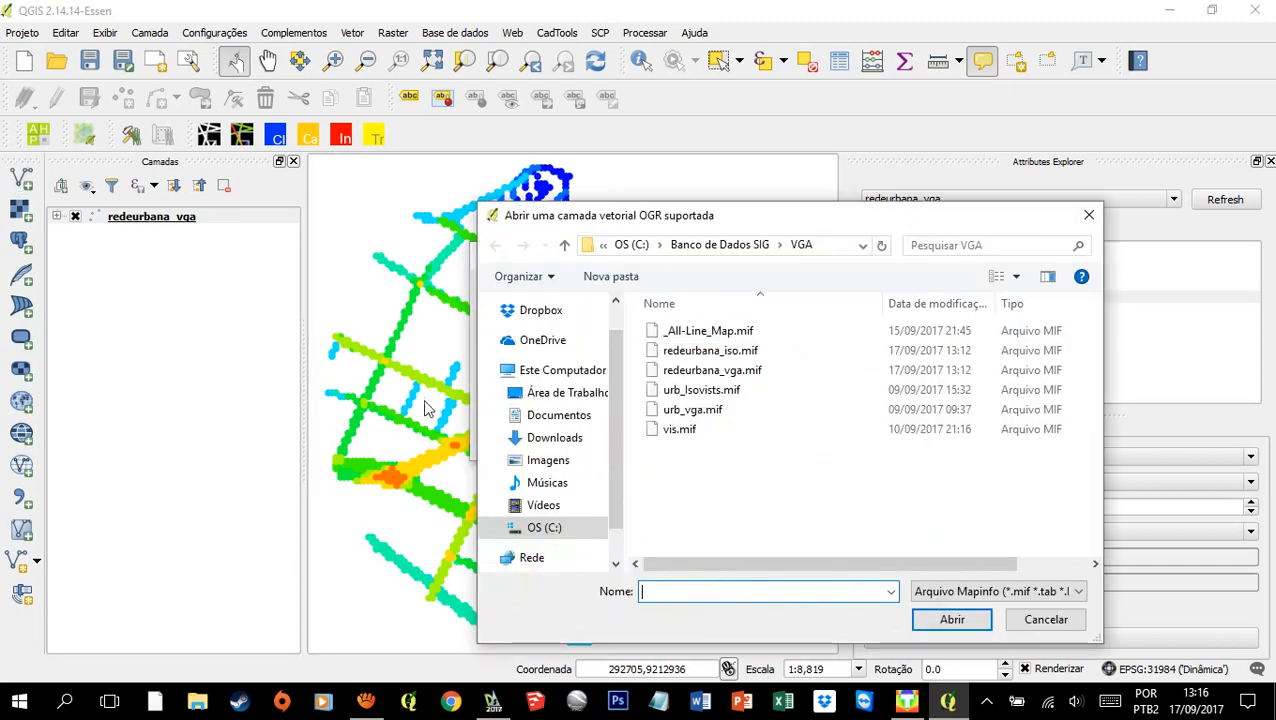
left_click(800, 245)
left_click(968, 592)
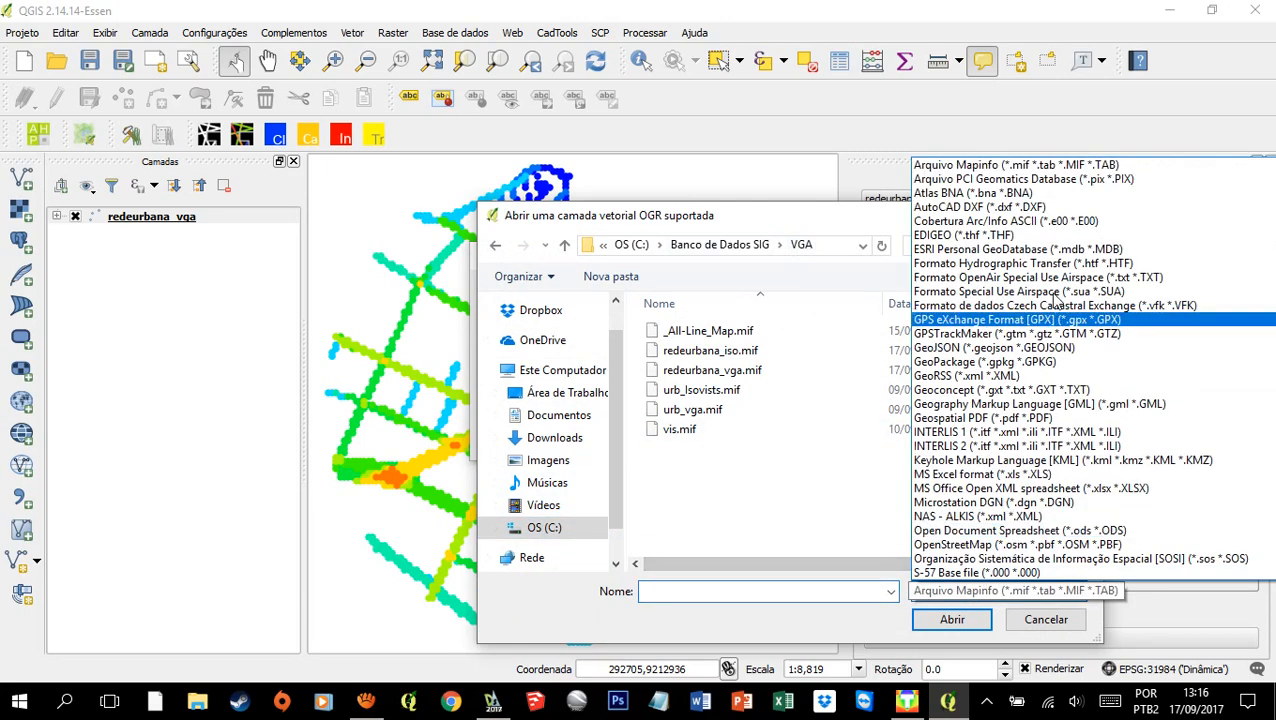
left_click(1030, 207)
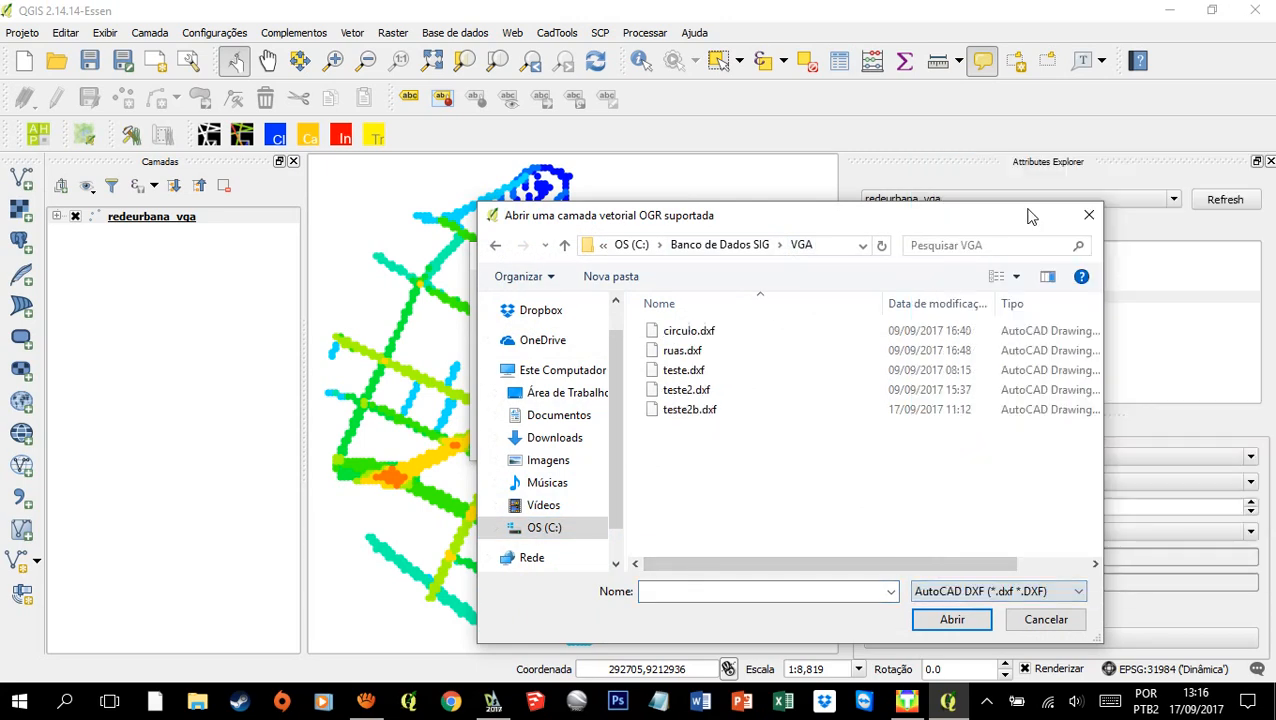
Step: Open teste2.dxf and add both its LineString and Polygon entities as layers
left_click(703, 392)
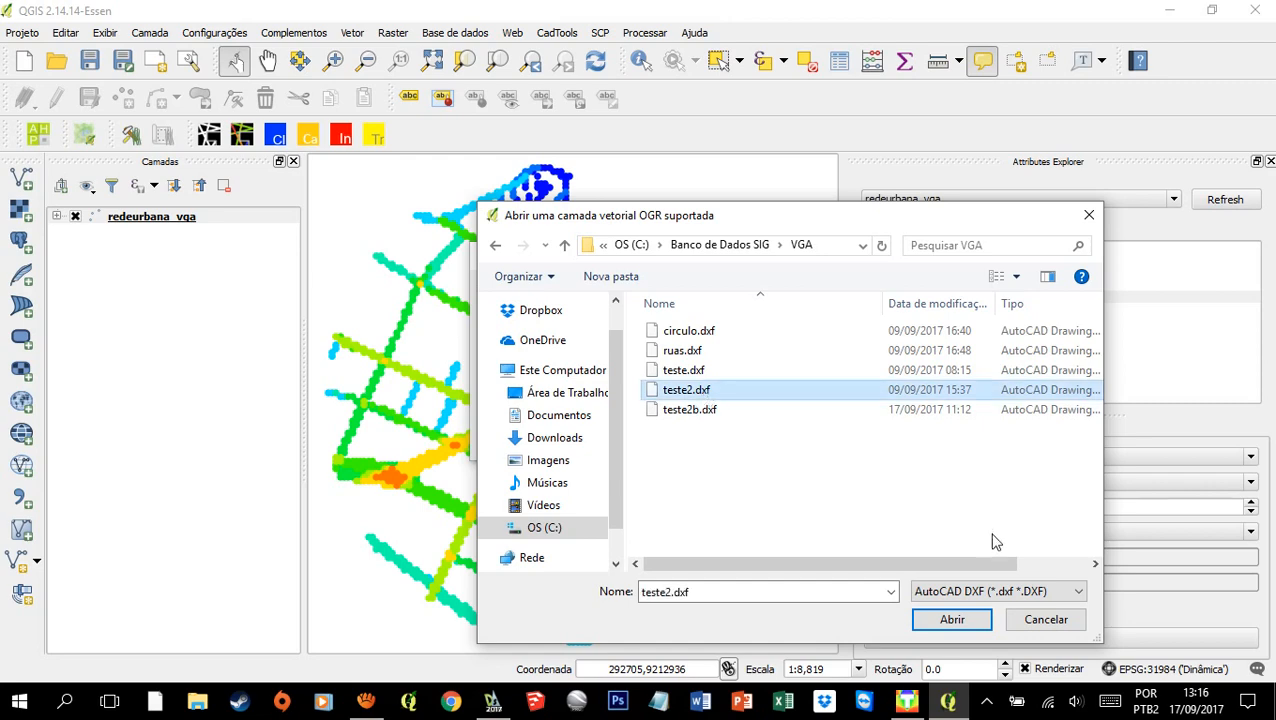
left_click(952, 620)
left_click(727, 441)
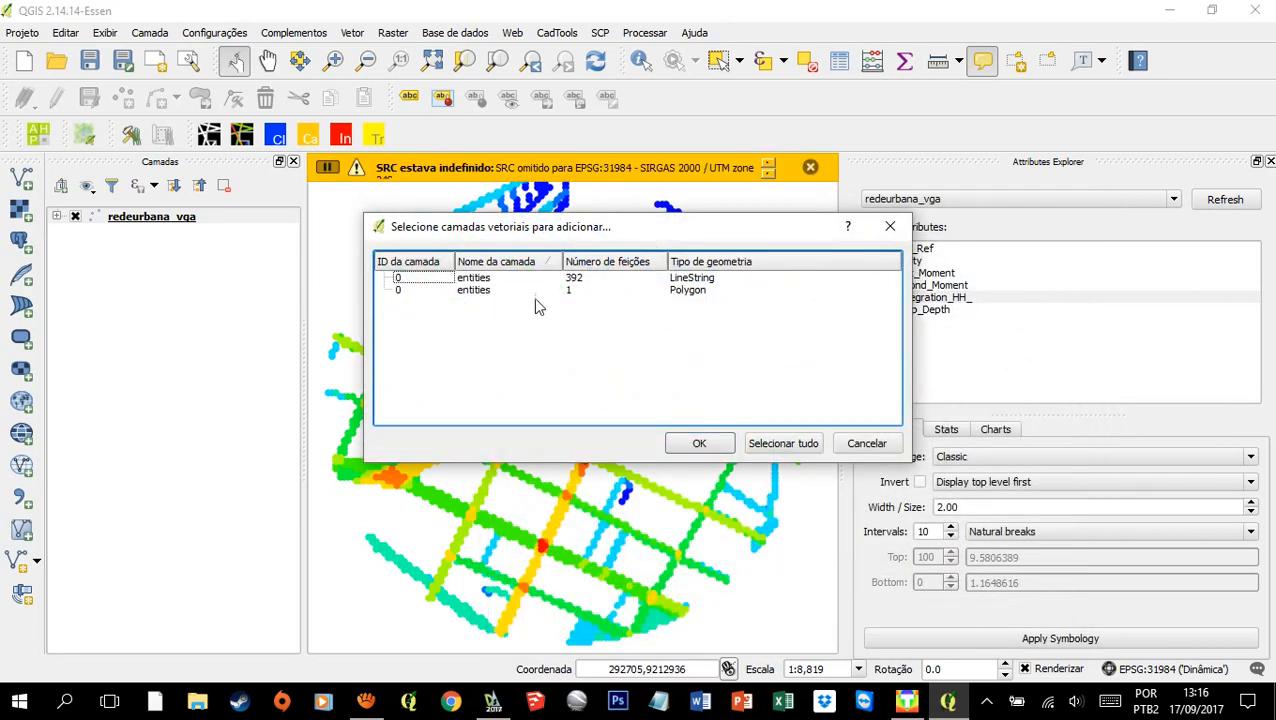
left_click_drag(541, 231, 572, 284)
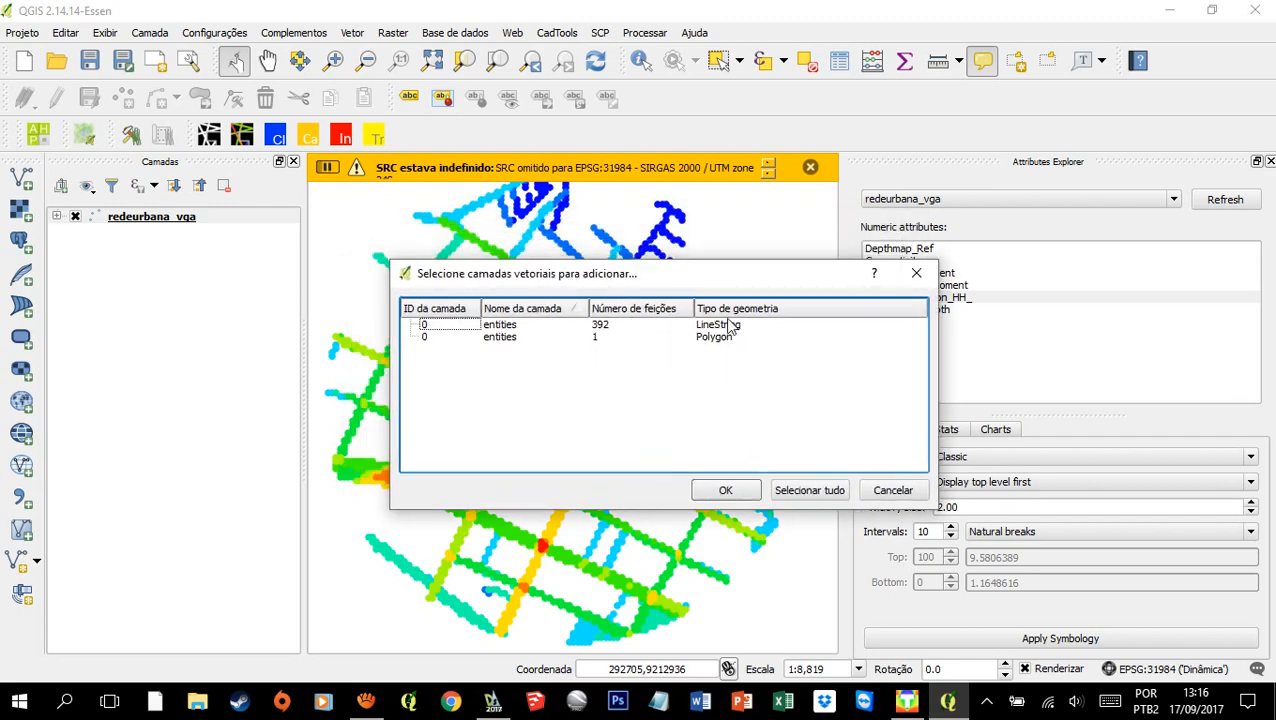
left_click(511, 340)
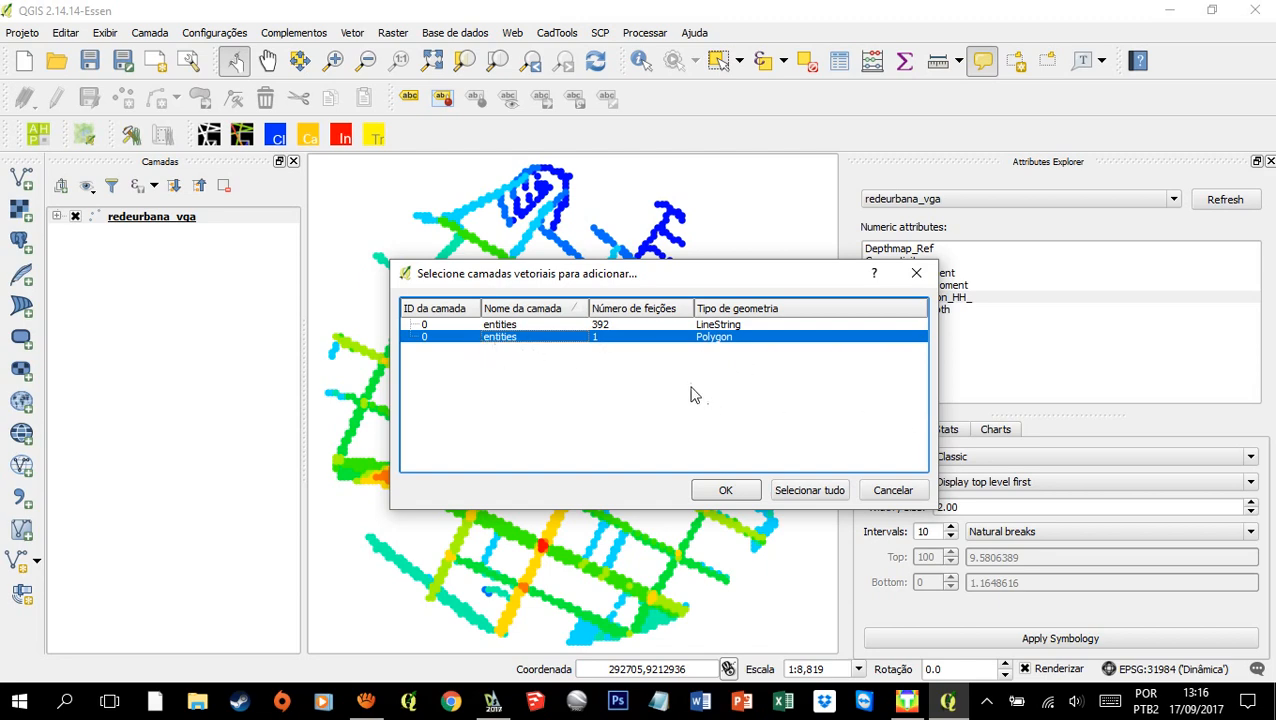
left_click_drag(518, 357, 482, 309)
left_click(726, 490)
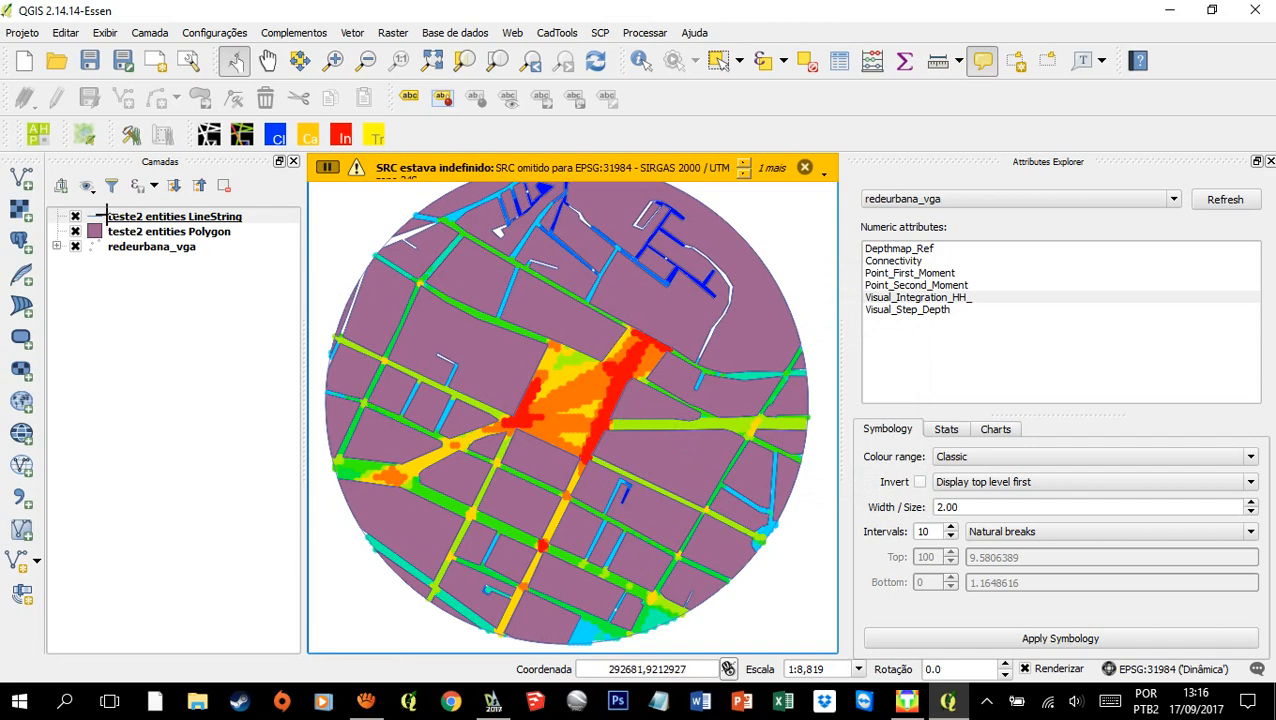
Step: Toggle the teste2 Polygon and redeurbana_vga layers off and on to compare them, dismissing the coordinate system notice
left_click(77, 231)
left_click(76, 232)
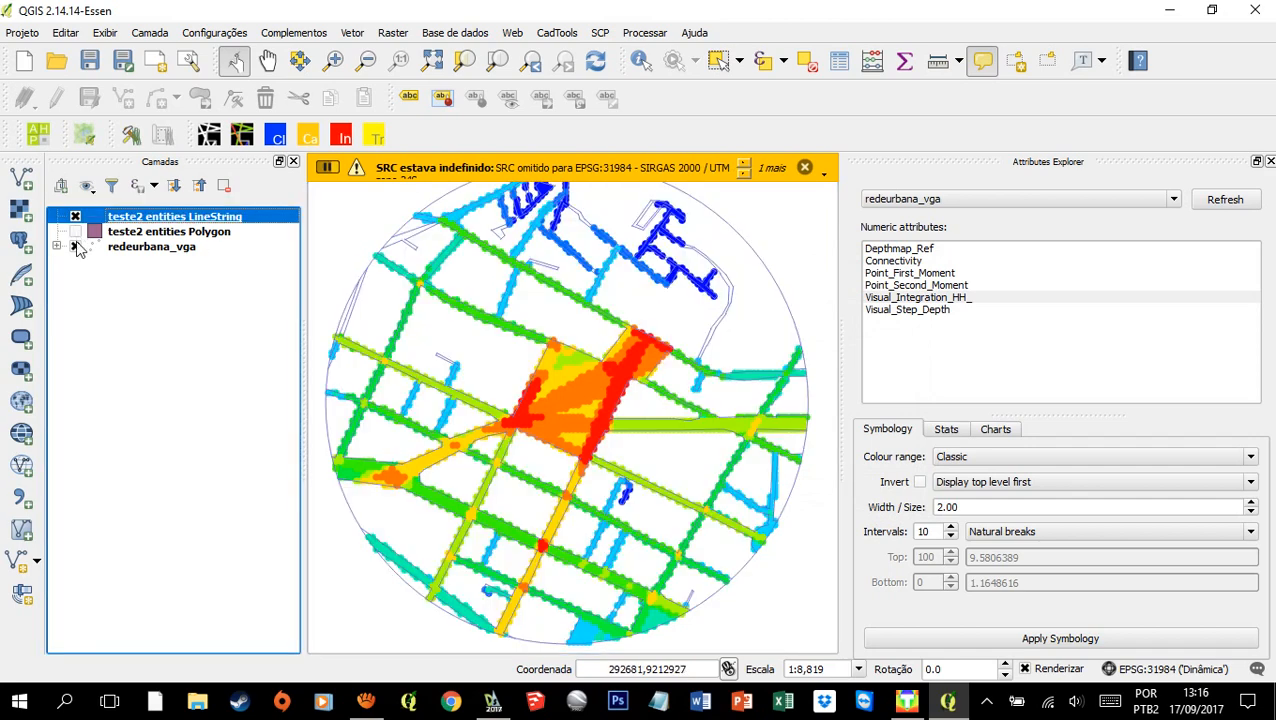
left_click(75, 247)
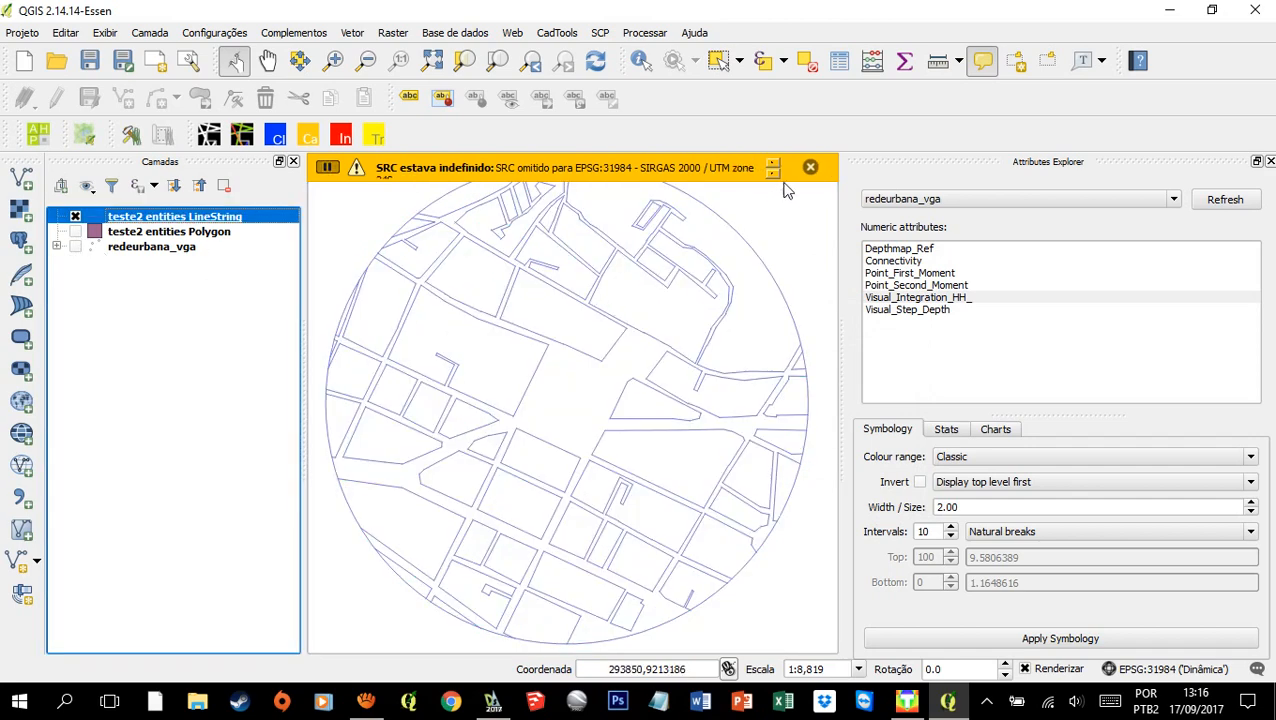
left_click(806, 168)
left_click(75, 232)
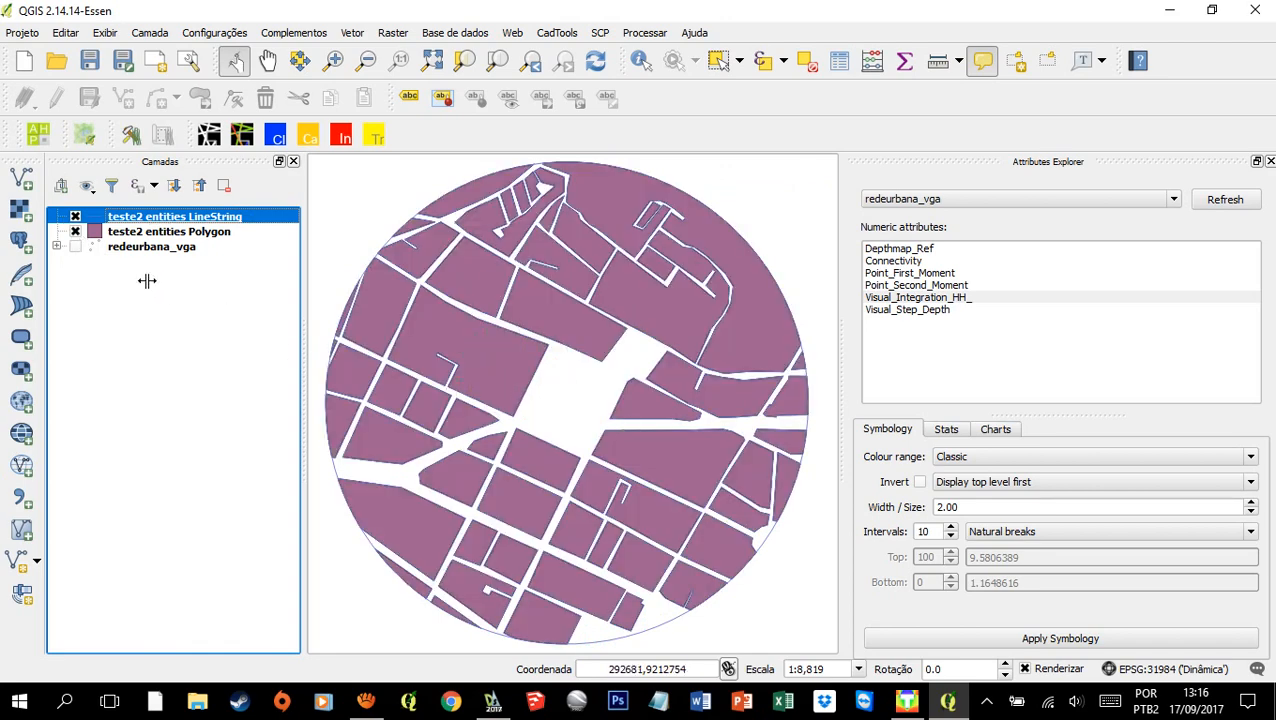
left_click(75, 246)
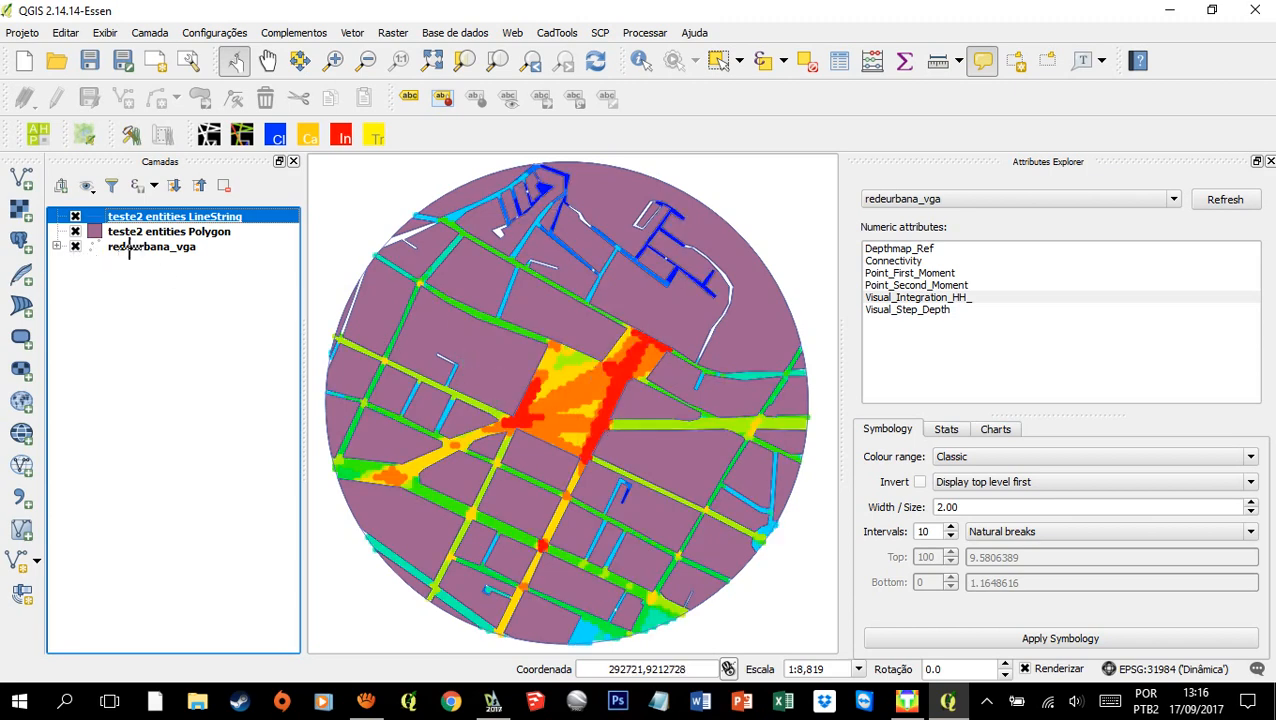
Step: Change the fill colour of the teste2 entities Polygon layer to black
left_click_drag(128, 248, 164, 244)
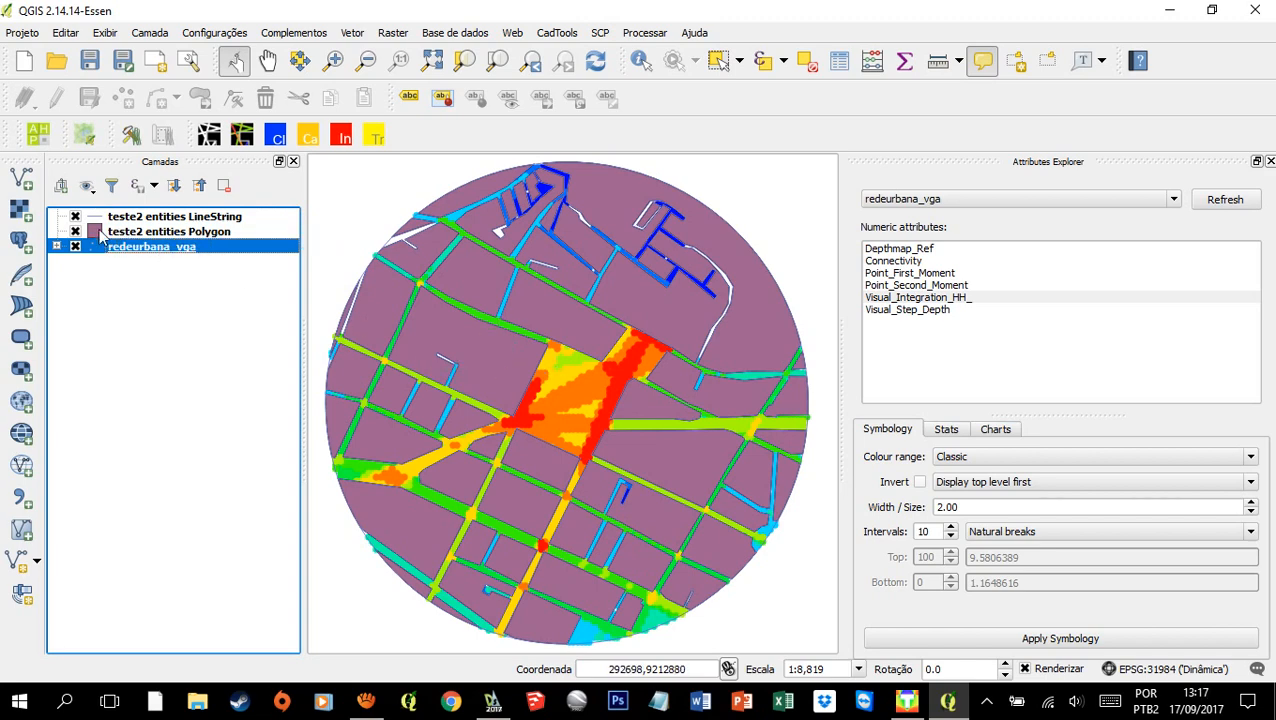
left_click(175, 233)
right_click(175, 233)
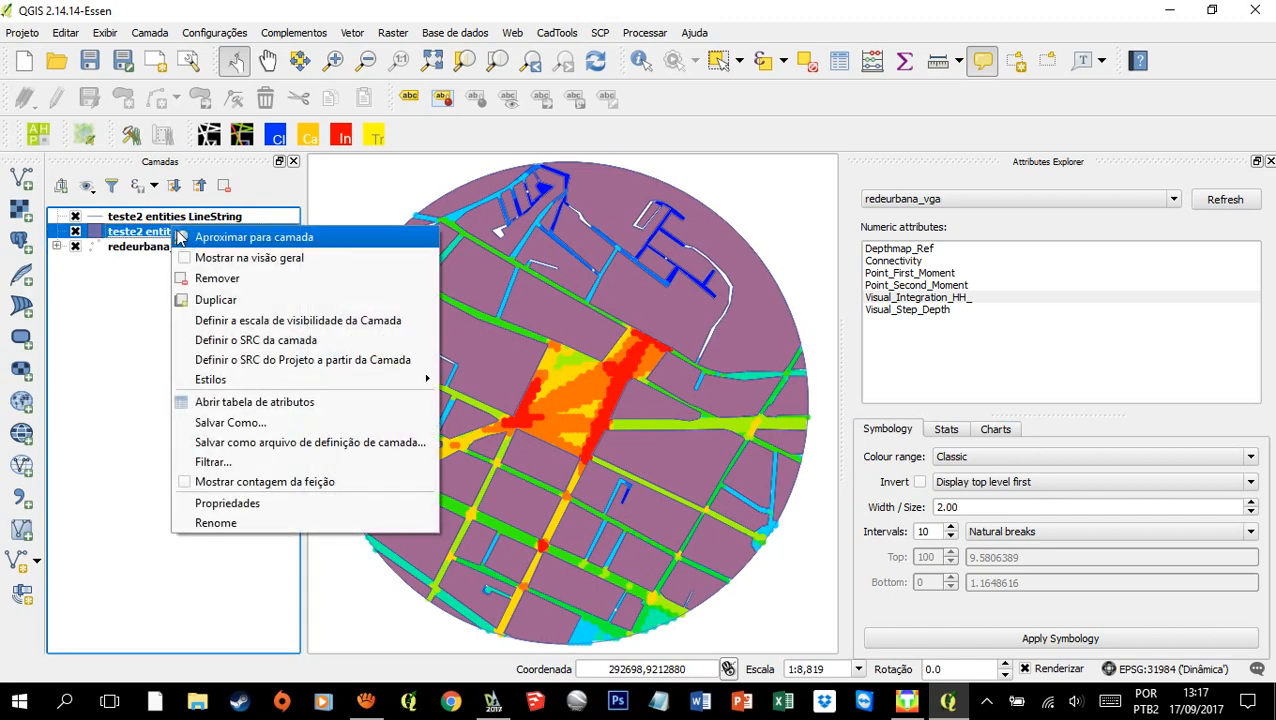
left_click(252, 507)
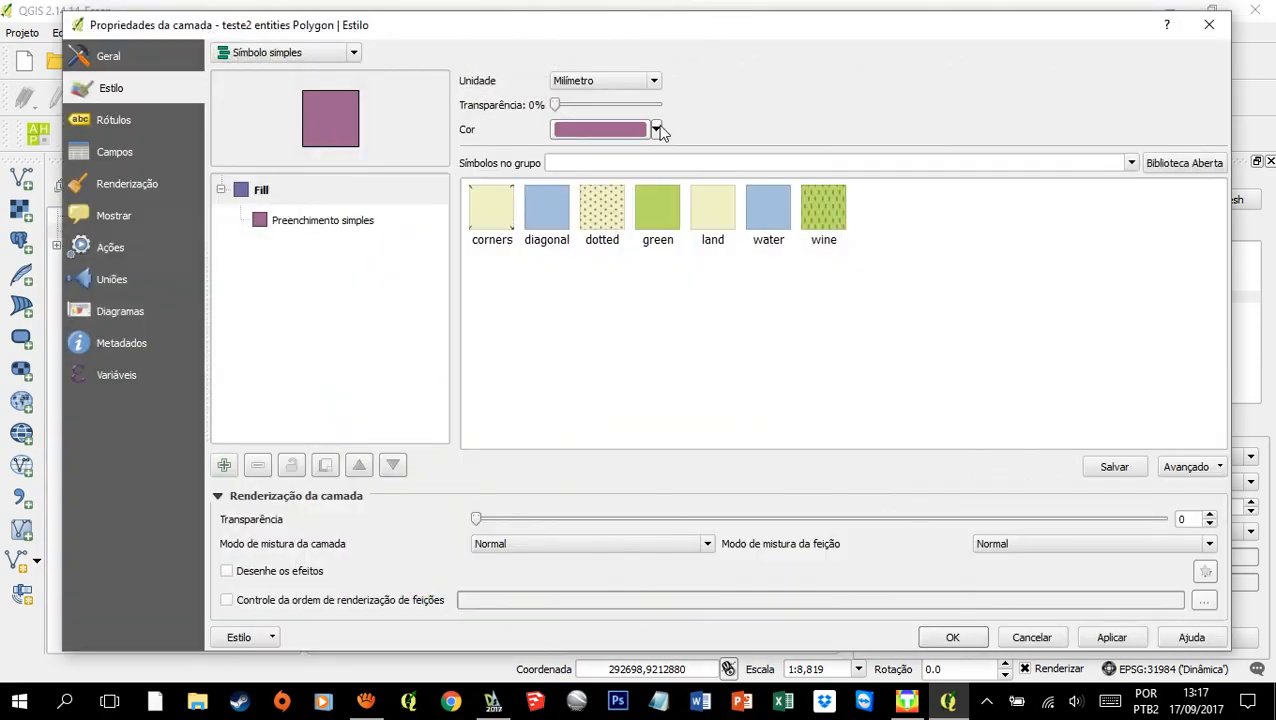
left_click(657, 129)
left_click(563, 172)
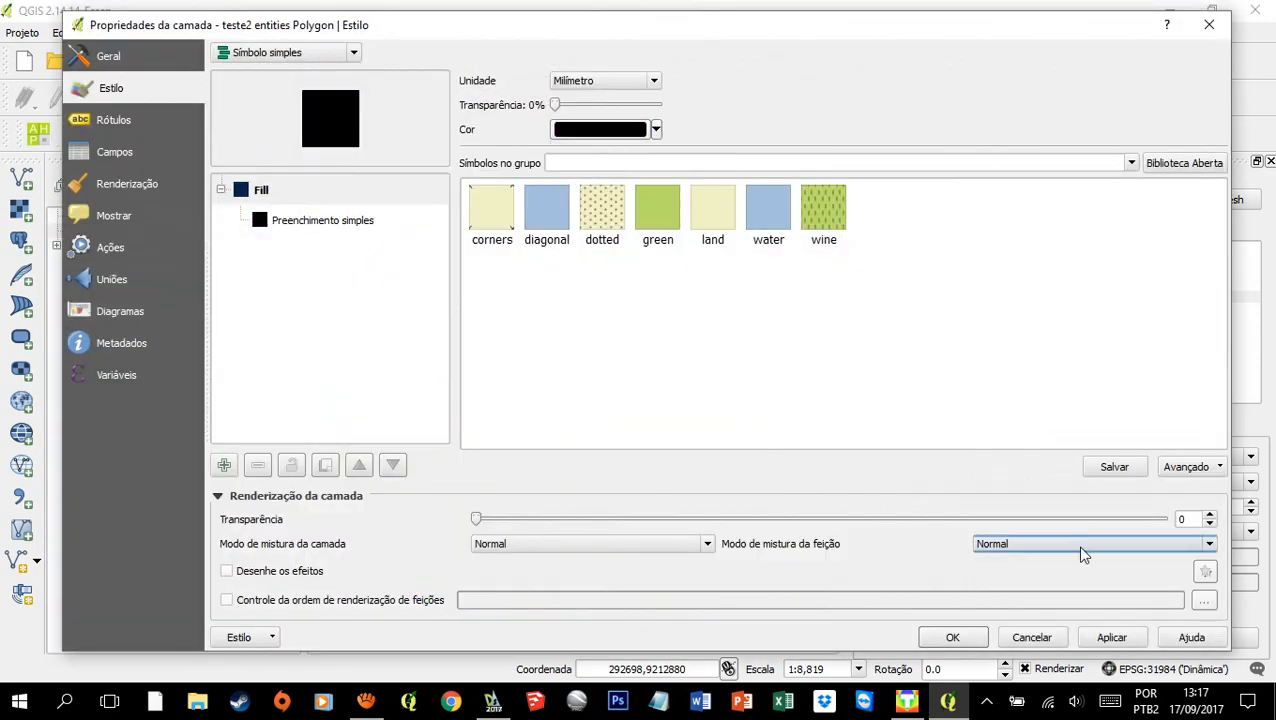
left_click(952, 640)
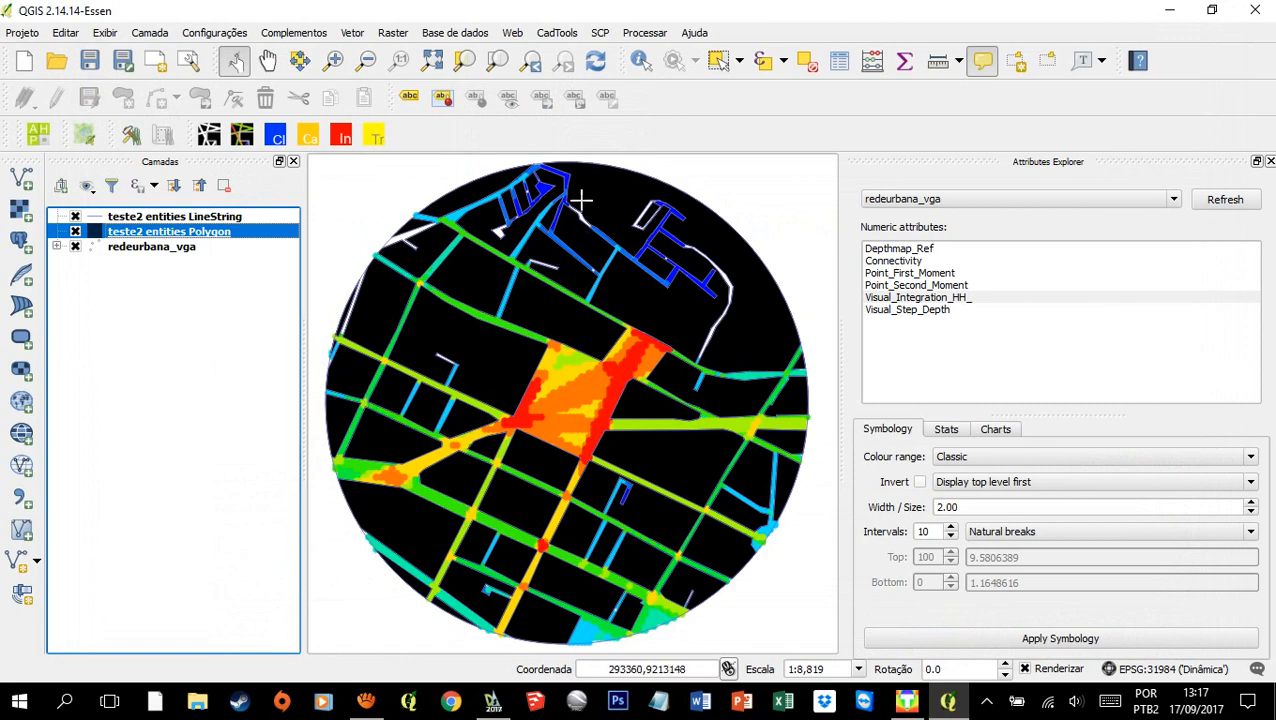
Step: Hide the teste2 LineString and redeurbana_vga layers and add the MapInfo file redeurbana_iso.mif from the VGA folder as a vector layer
left_click(75, 217)
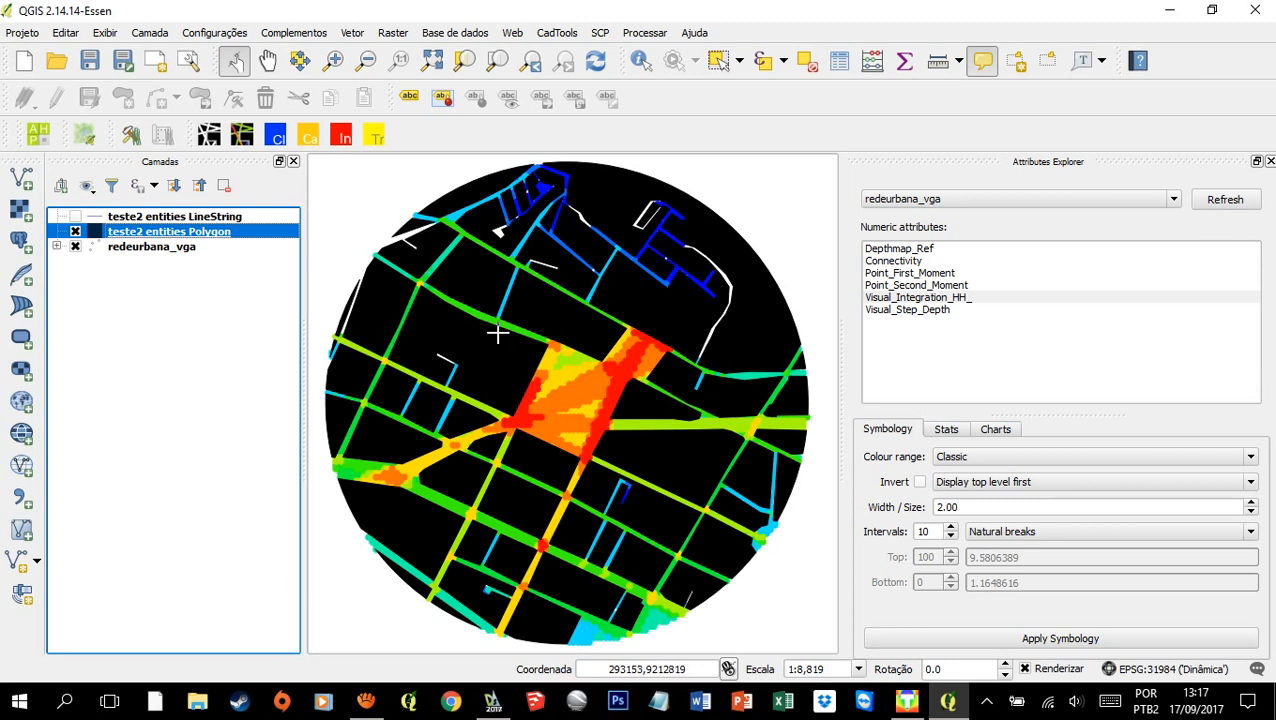
left_click(75, 246)
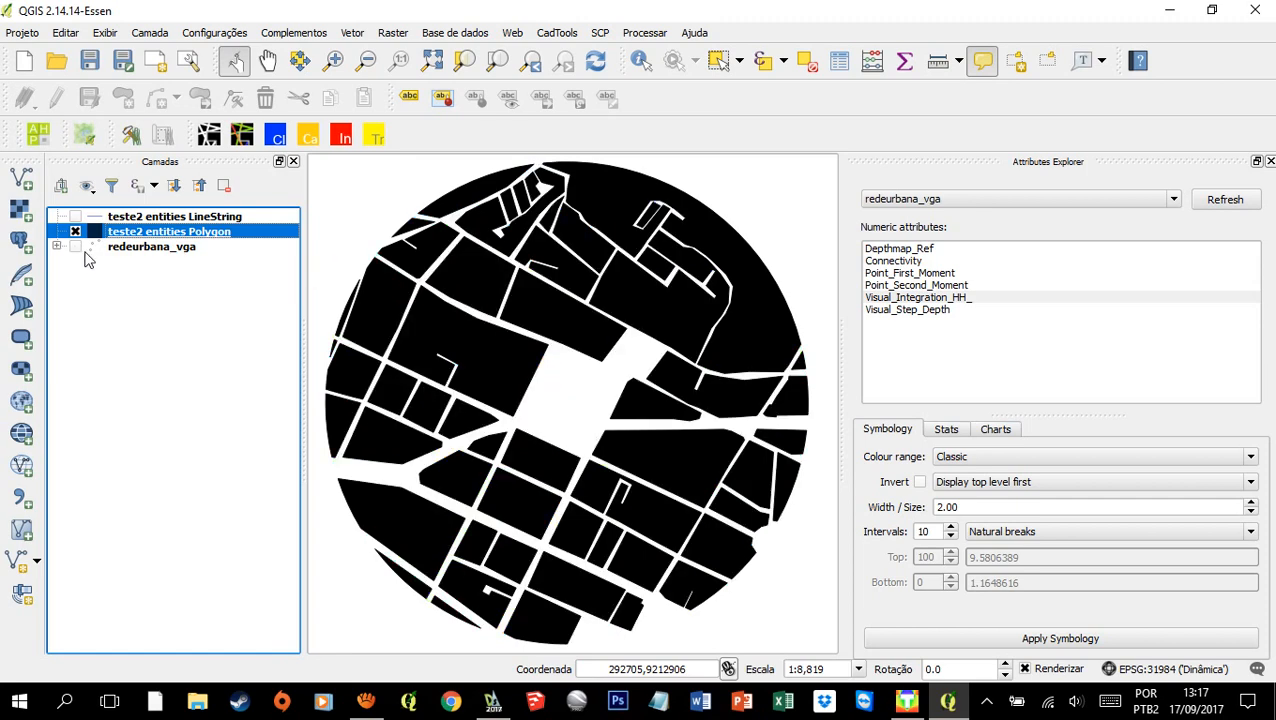
left_click(20, 178)
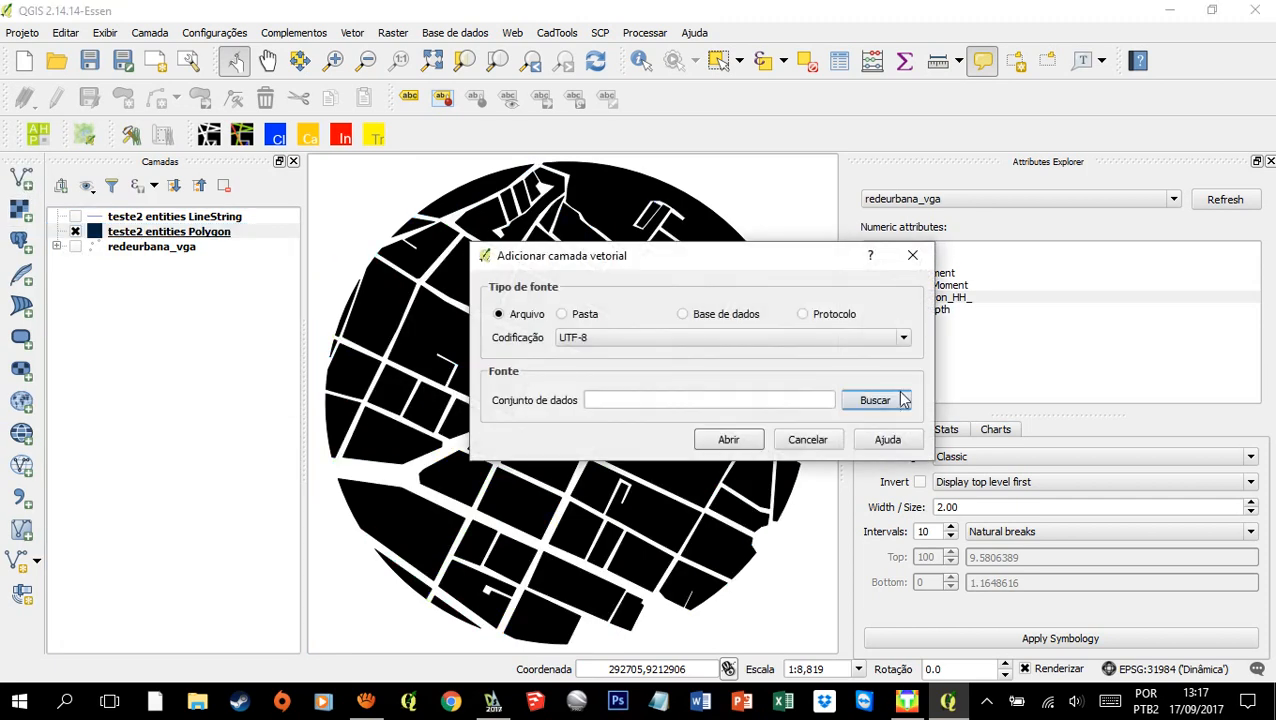
left_click(869, 396)
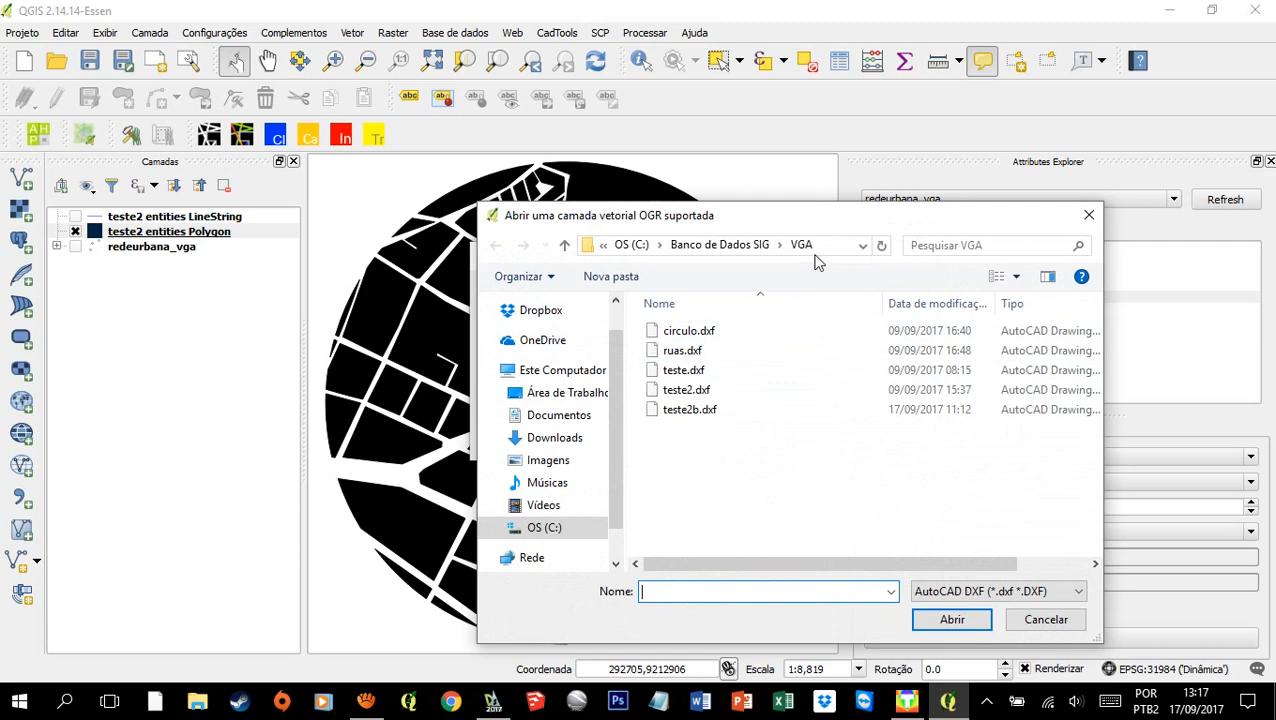
left_click(968, 591)
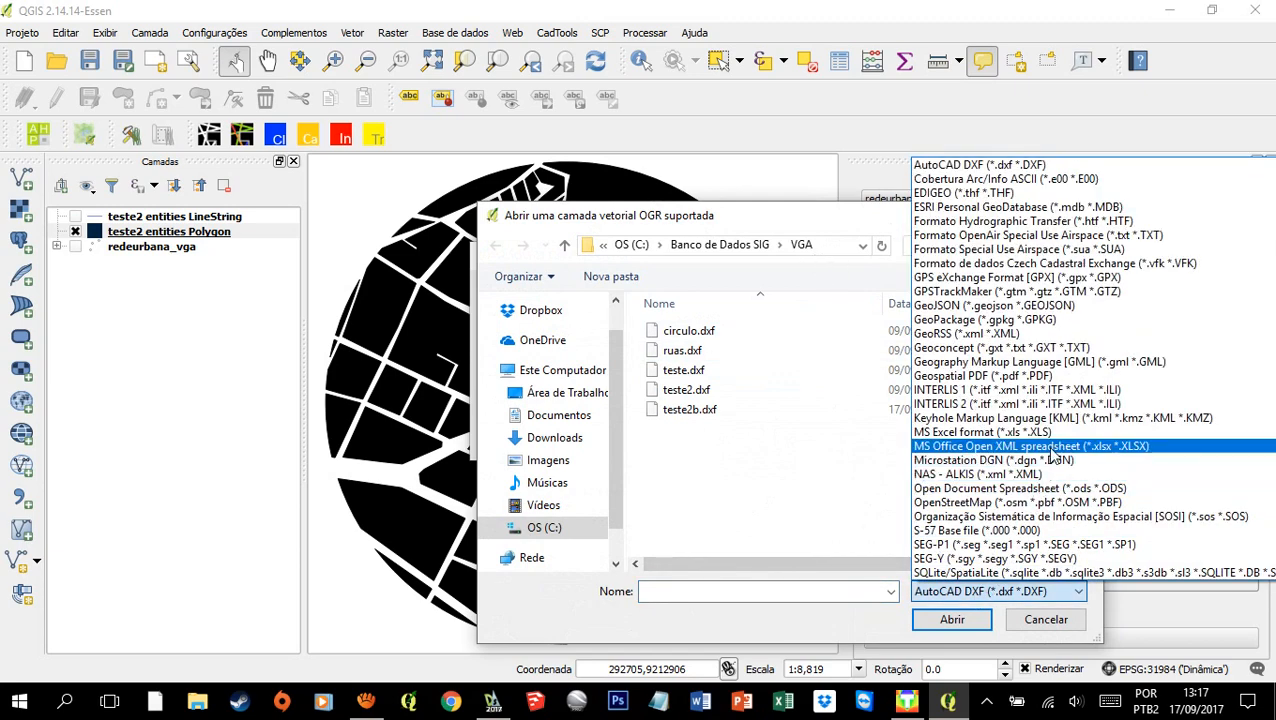
scroll(1063, 255, "up", 3)
left_click(1060, 219)
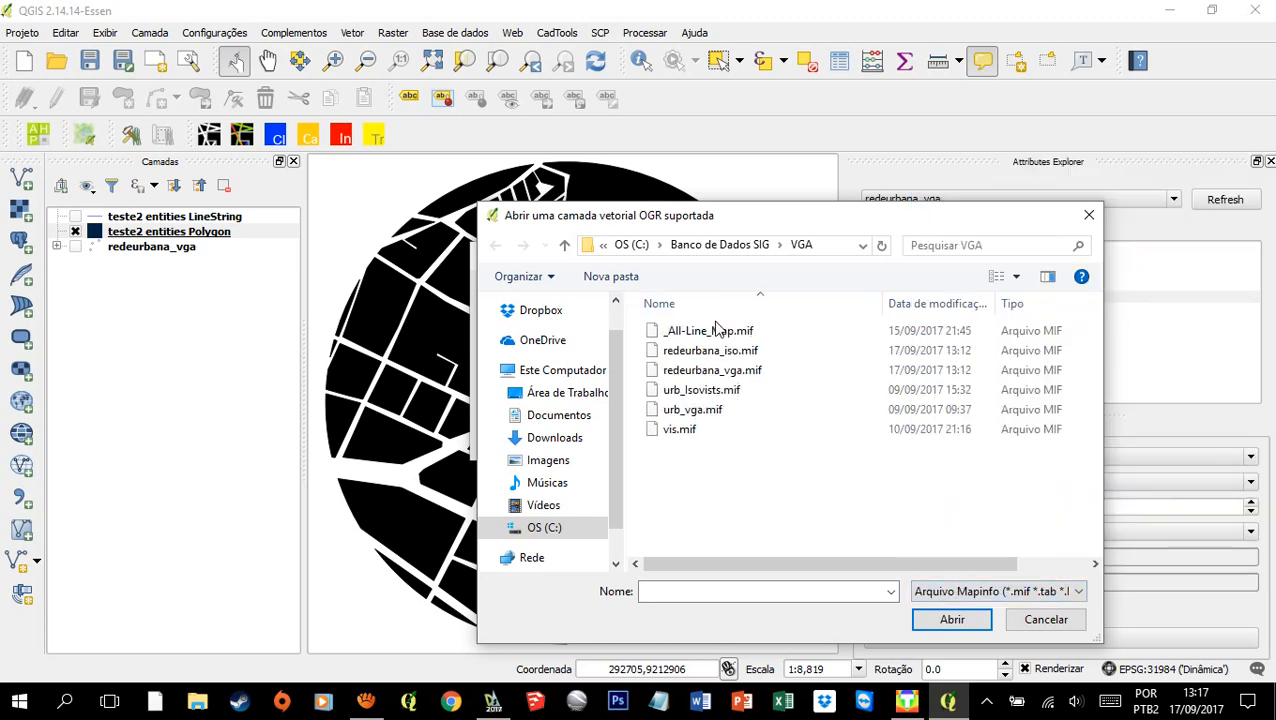
left_click(706, 351)
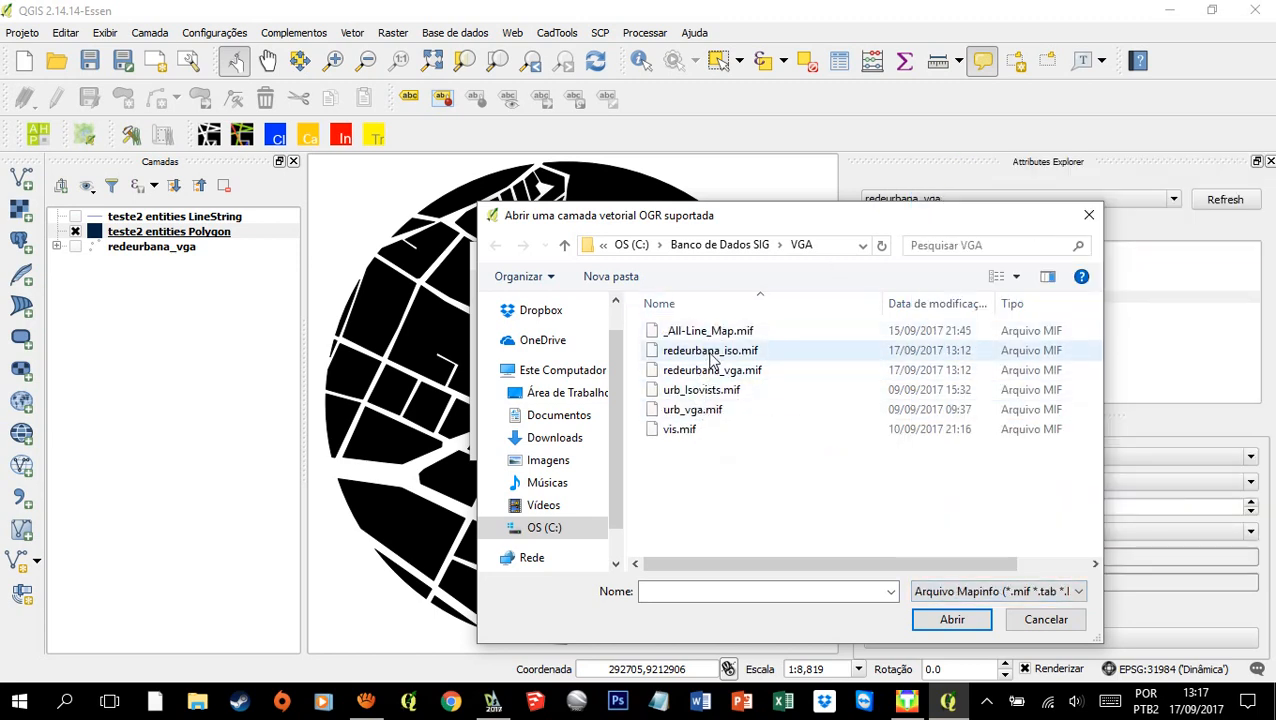
left_click(951, 620)
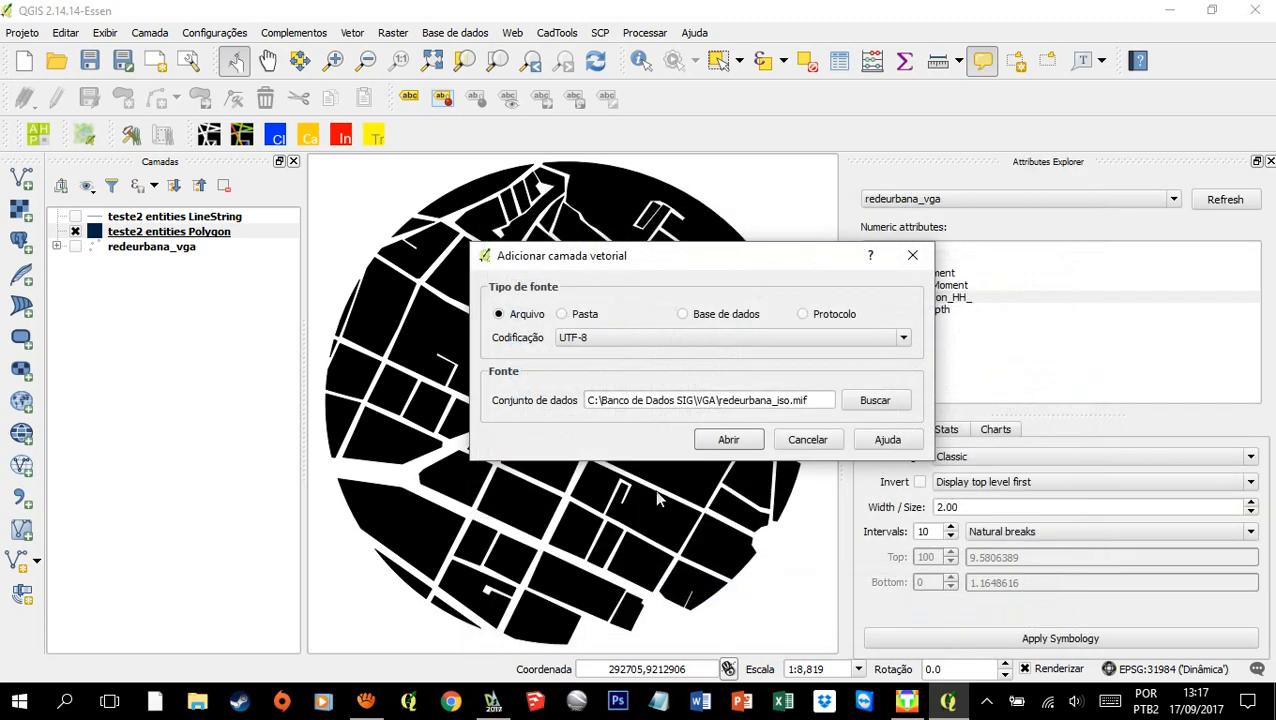
left_click(718, 437)
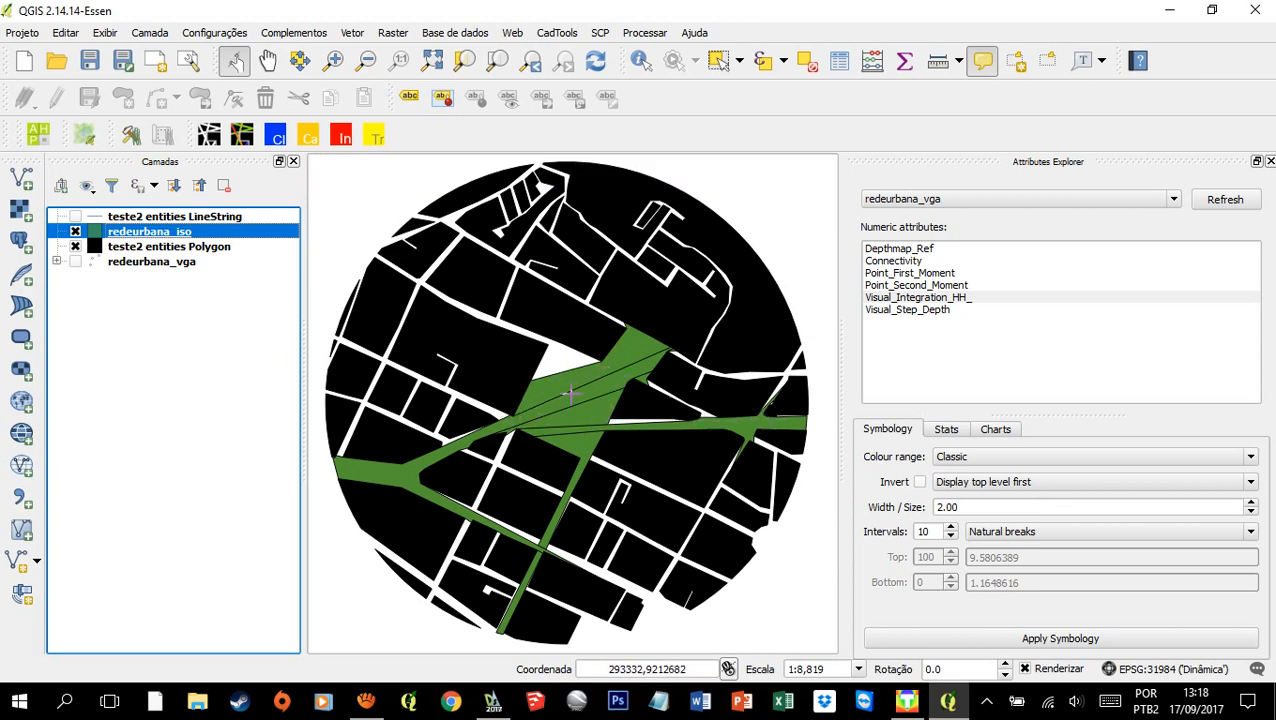
Step: Load the redeurbana_iso layer in the Attributes Explorer to colour its isovists by Depthmap_Ref with the Classic range
left_click(922, 200)
left_click(922, 227)
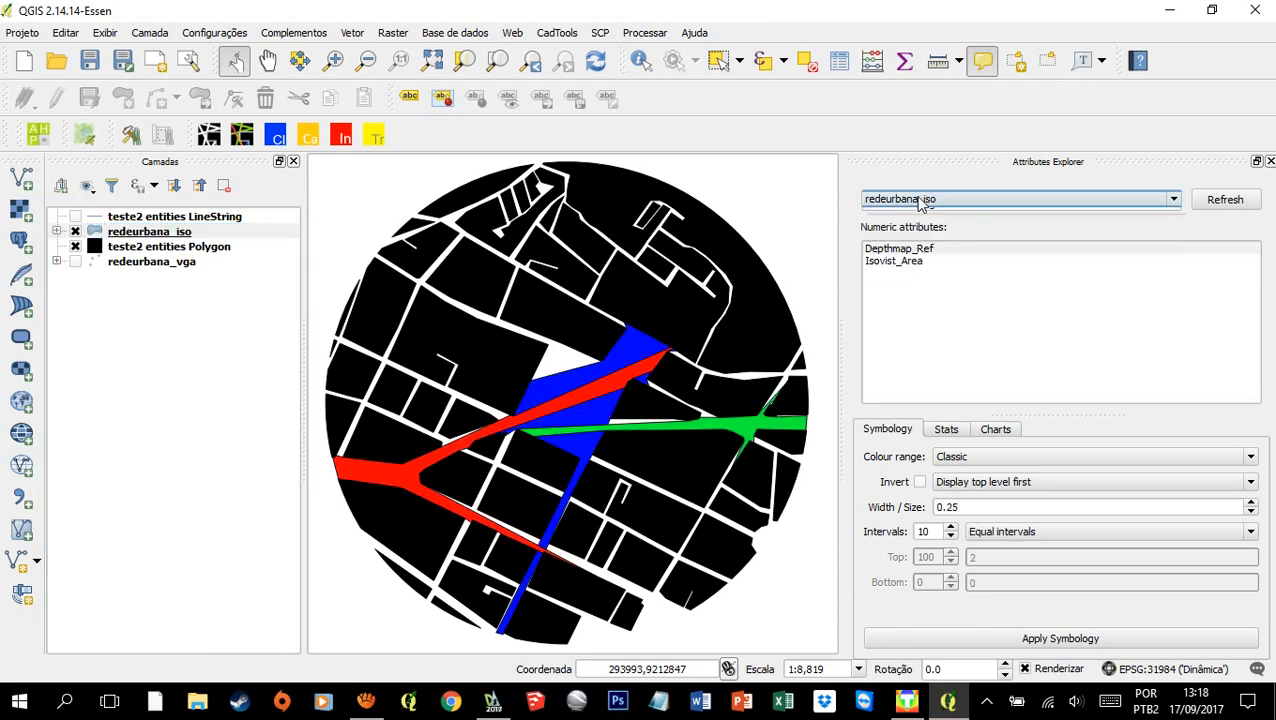
left_click(922, 200)
left_click(941, 211)
left_click(941, 204)
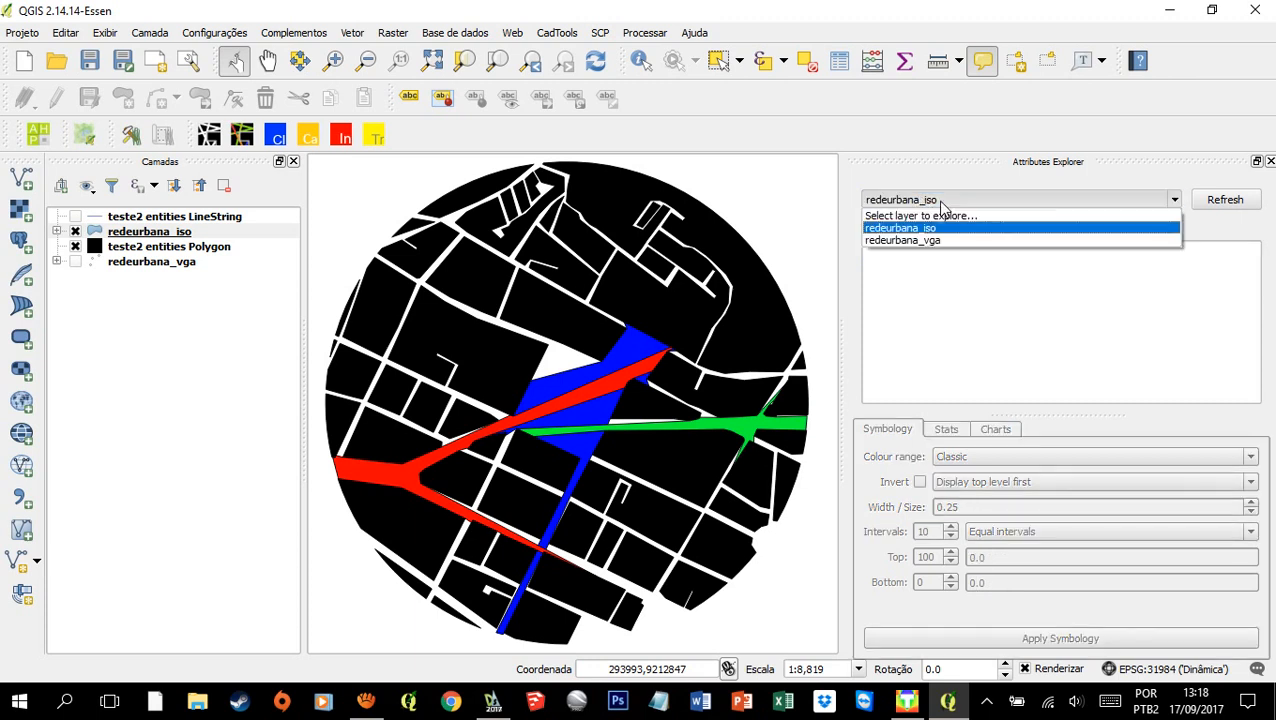
left_click(922, 227)
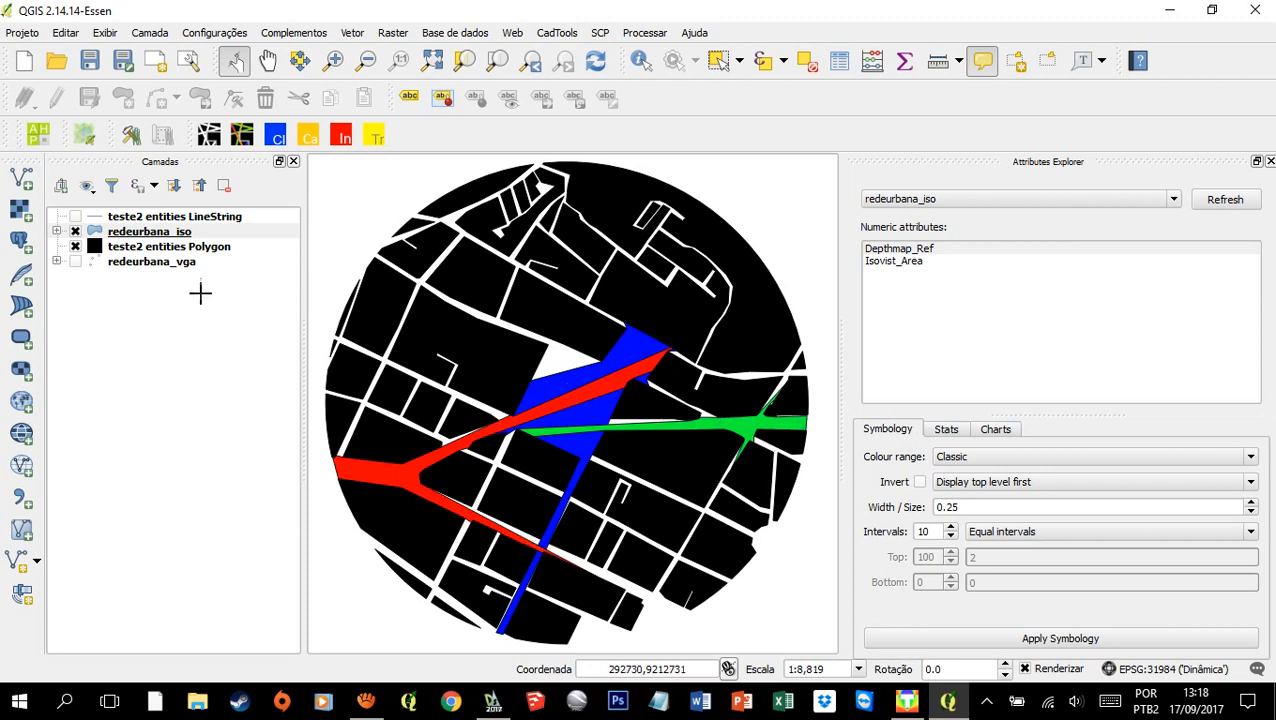
Step: Remove the isovist outlines by setting the border style of the redeurbana_iso layer's simple fill to Sem Caneta
right_click(130, 233)
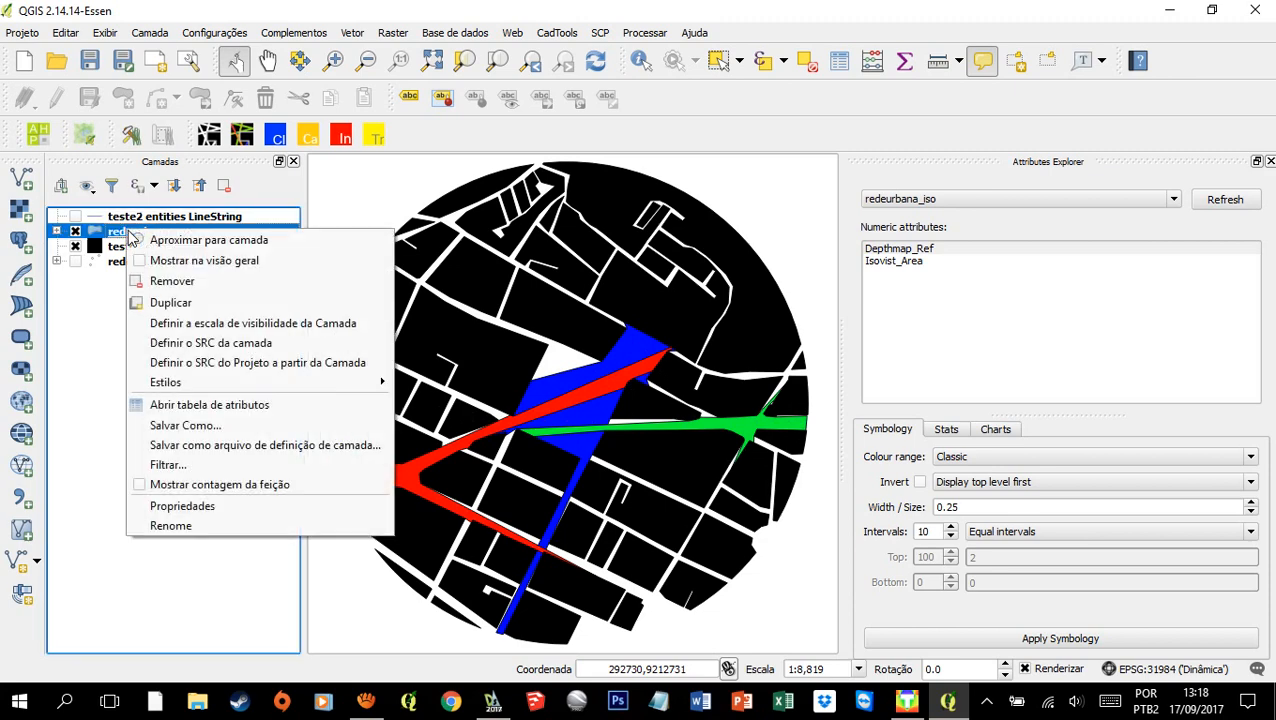
left_click(222, 508)
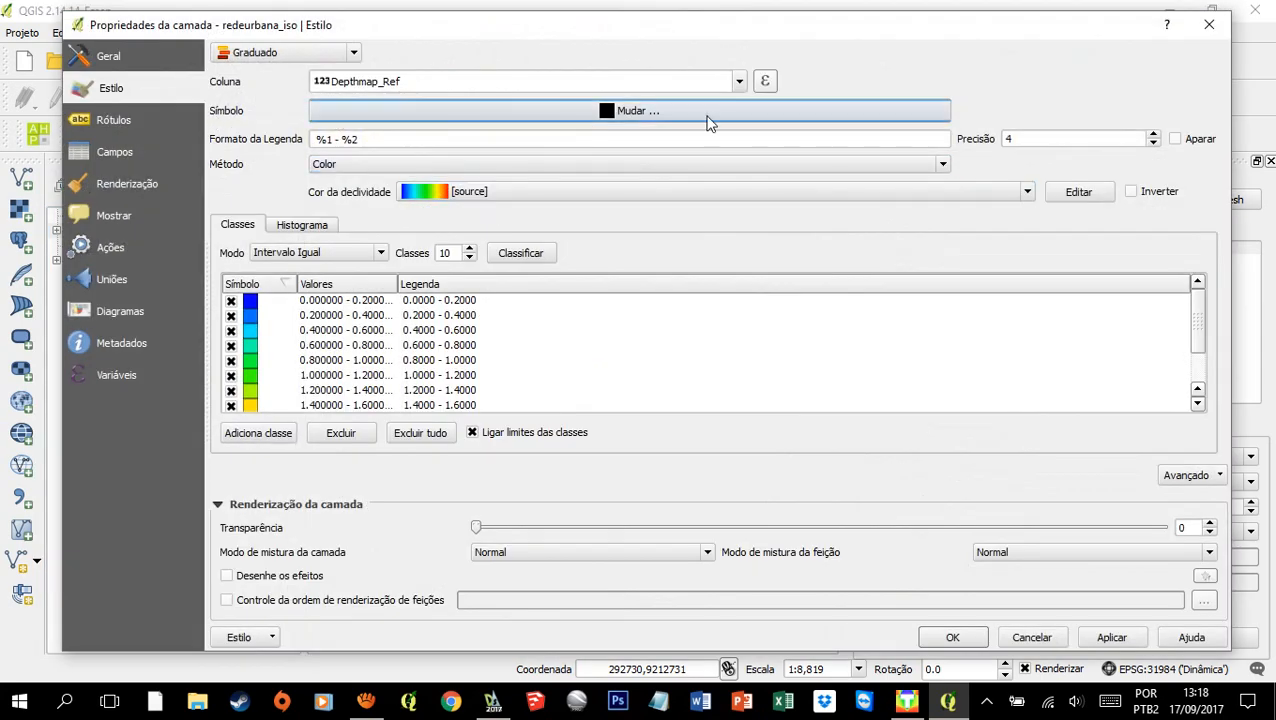
left_click(710, 118)
left_click(138, 191)
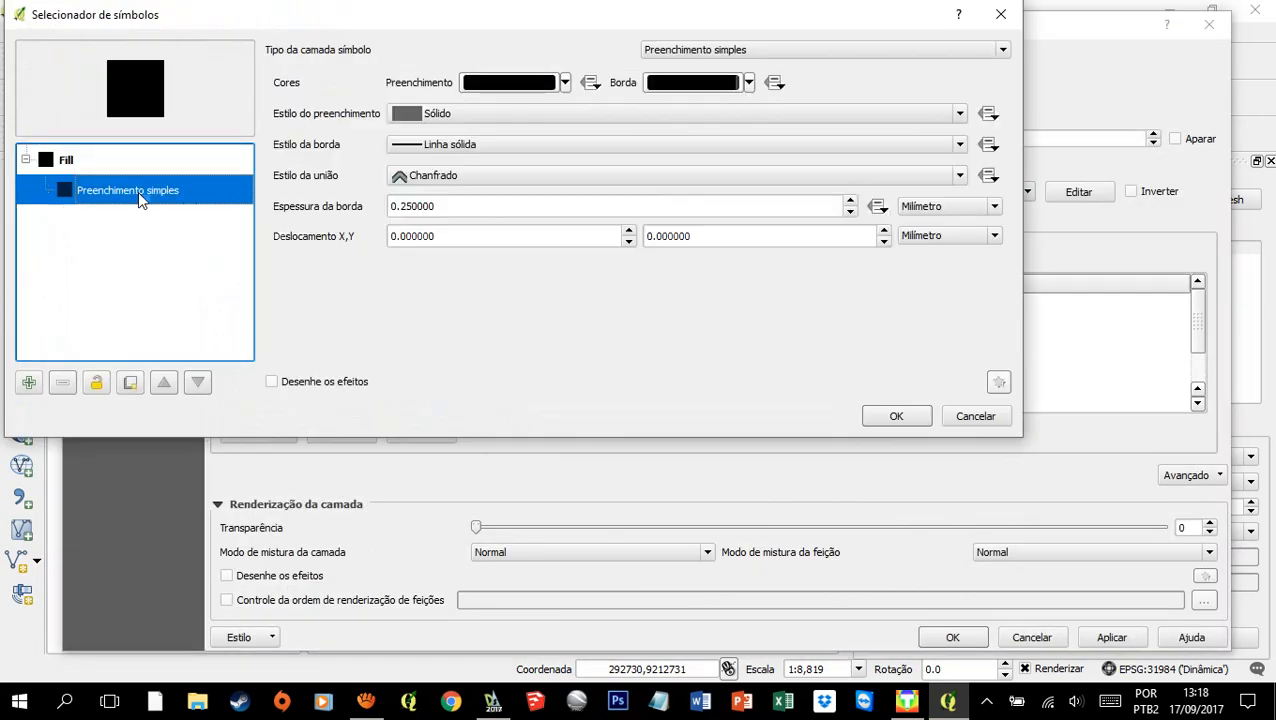
left_click(463, 146)
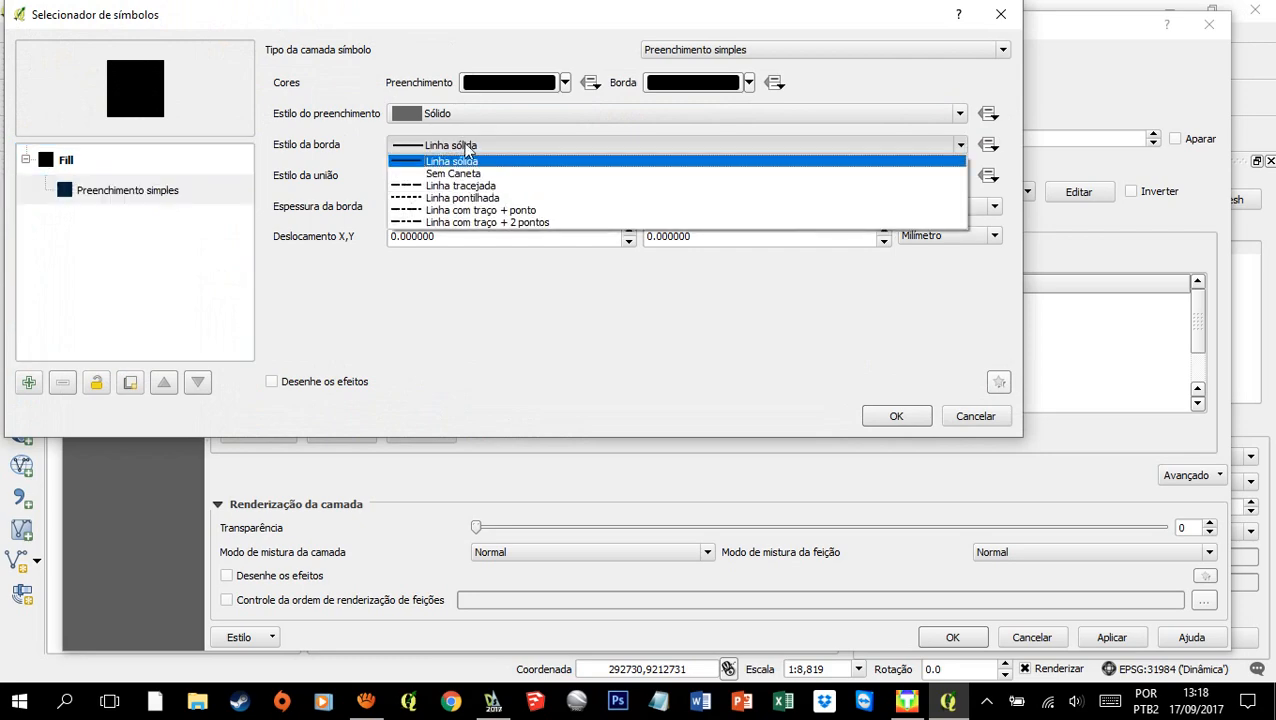
left_click(466, 175)
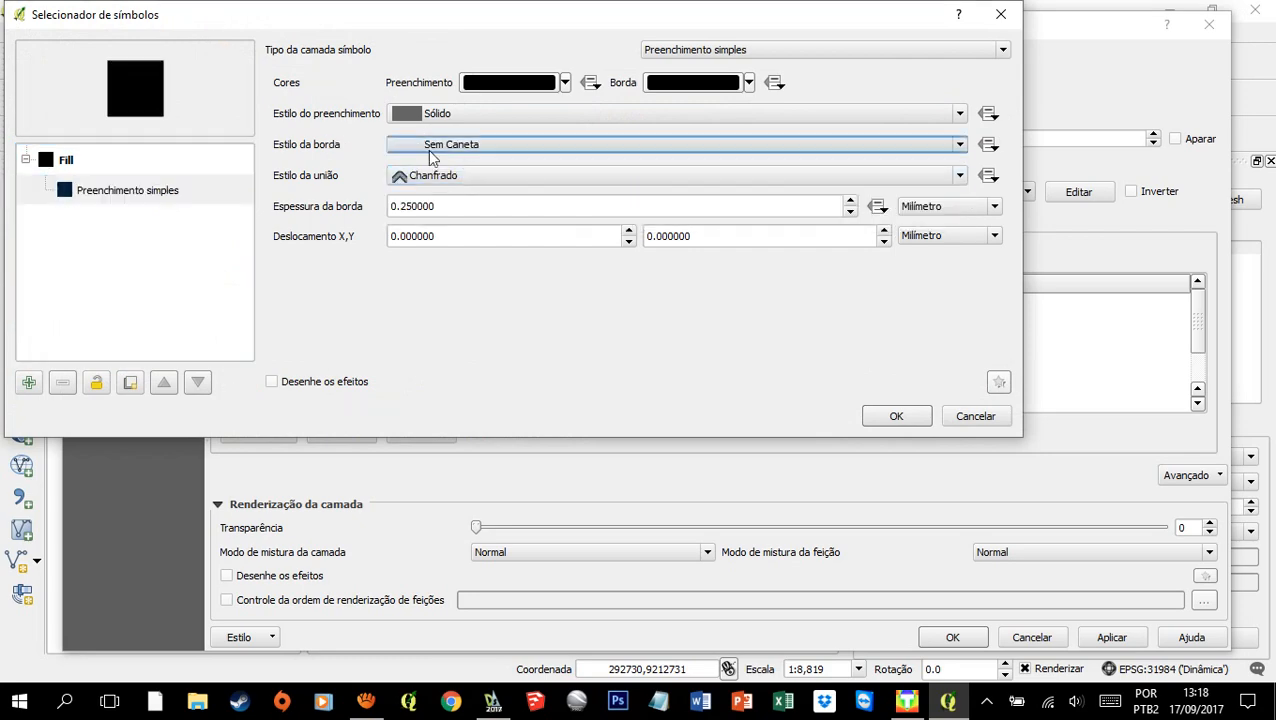
left_click(896, 417)
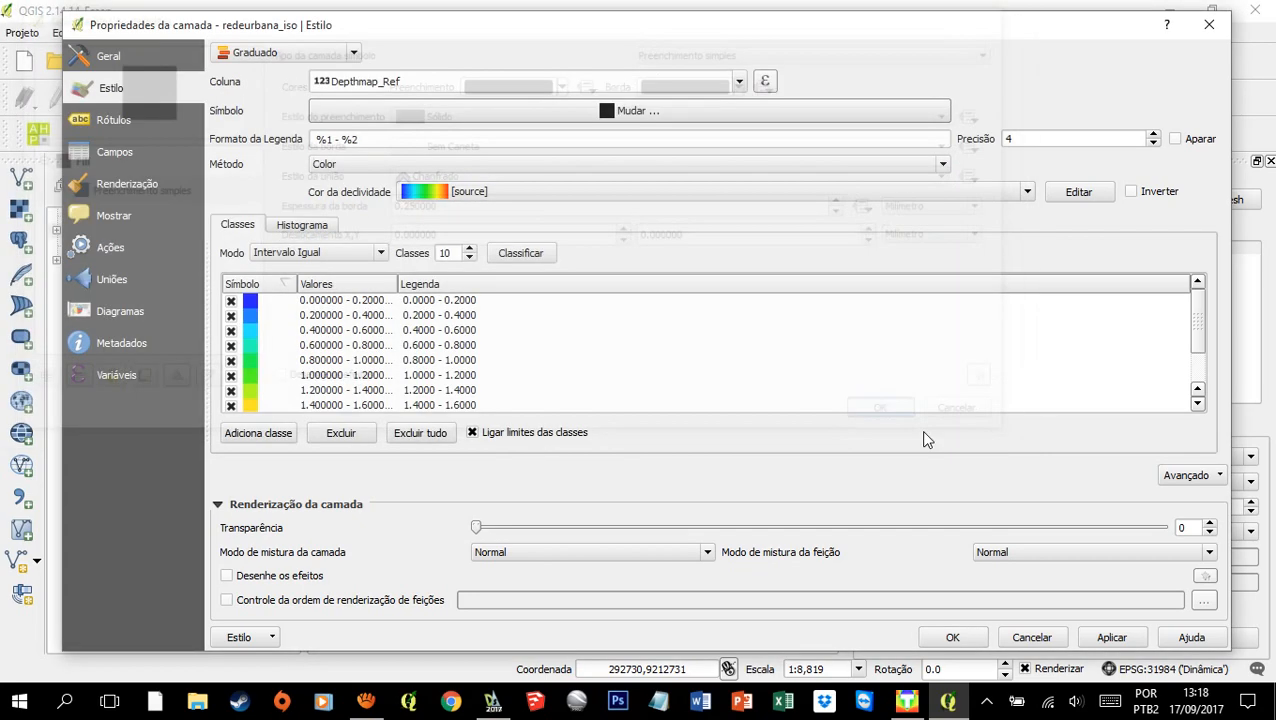
left_click(953, 638)
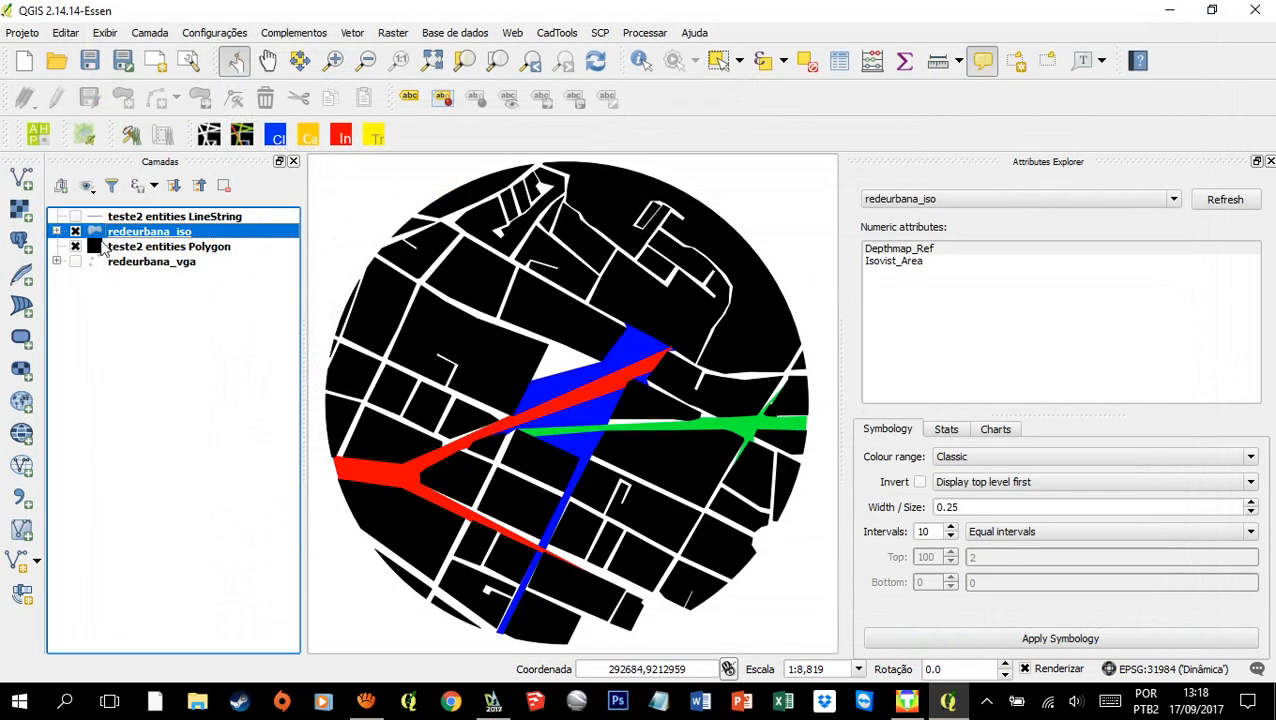
Step: Move the redeurbana_iso layer below the teste2 entities Polygon layer and select the Polygon layer
left_click_drag(158, 237, 203, 254)
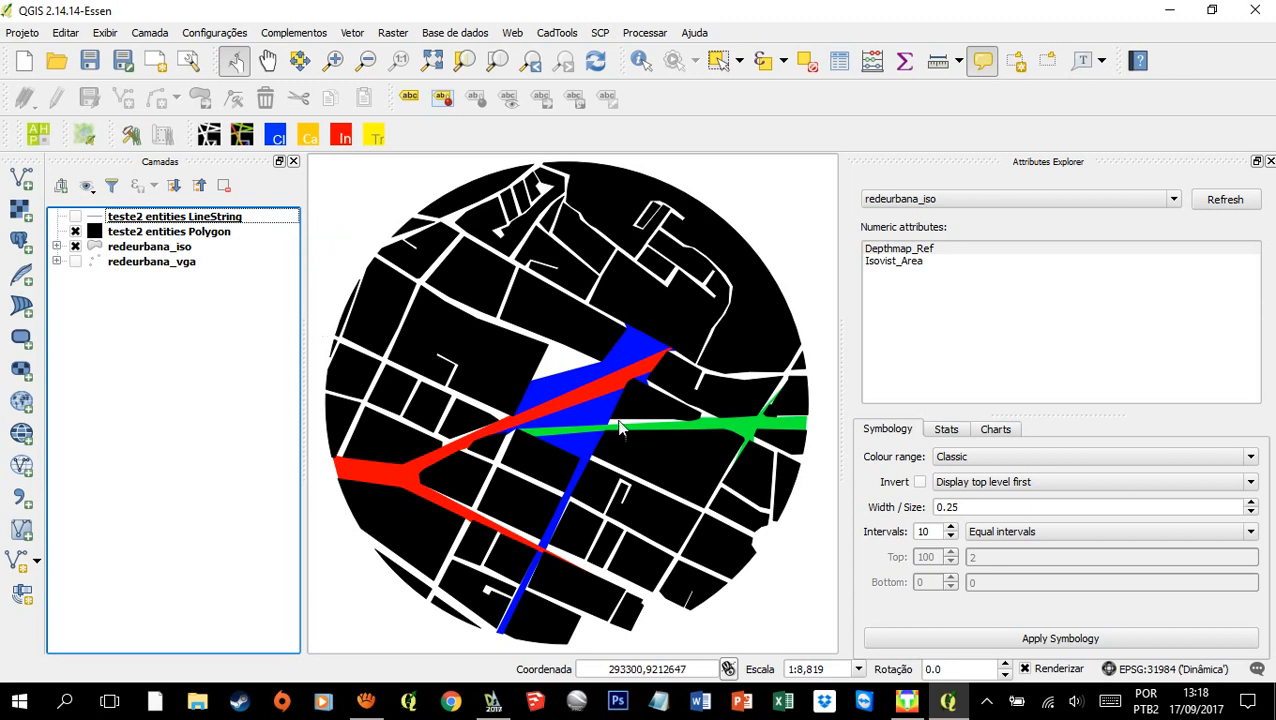
left_click(140, 233)
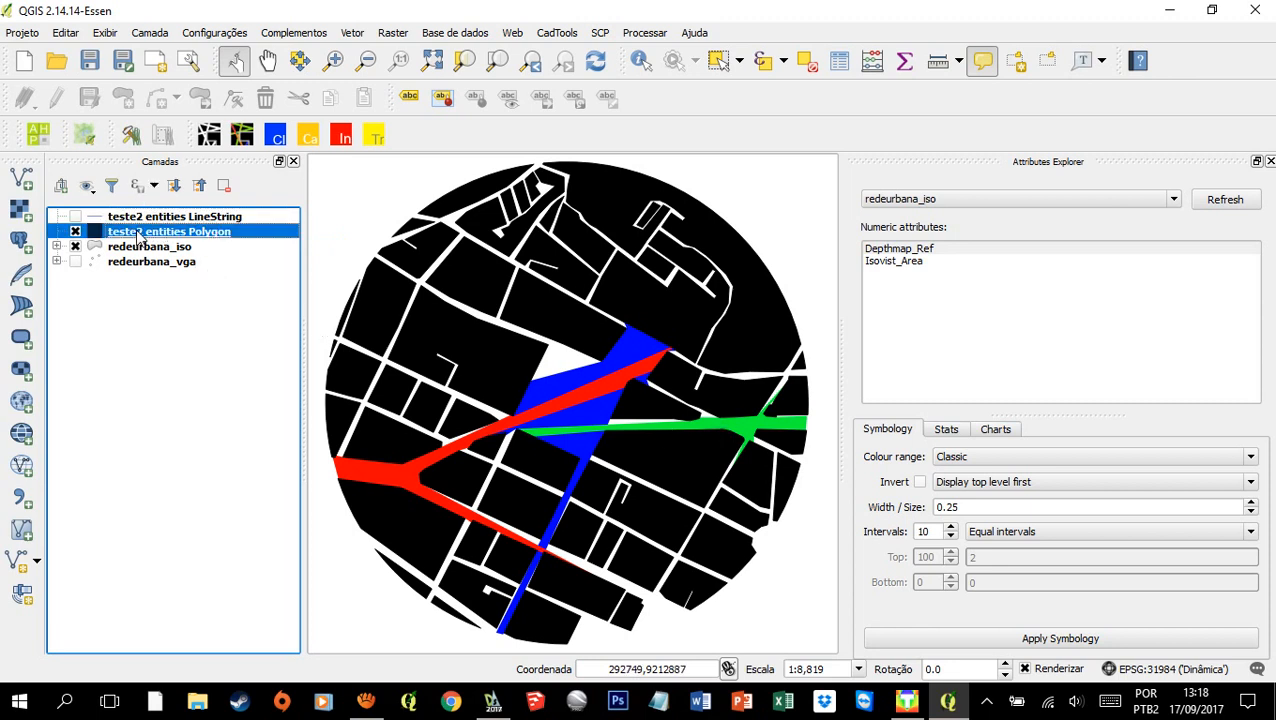